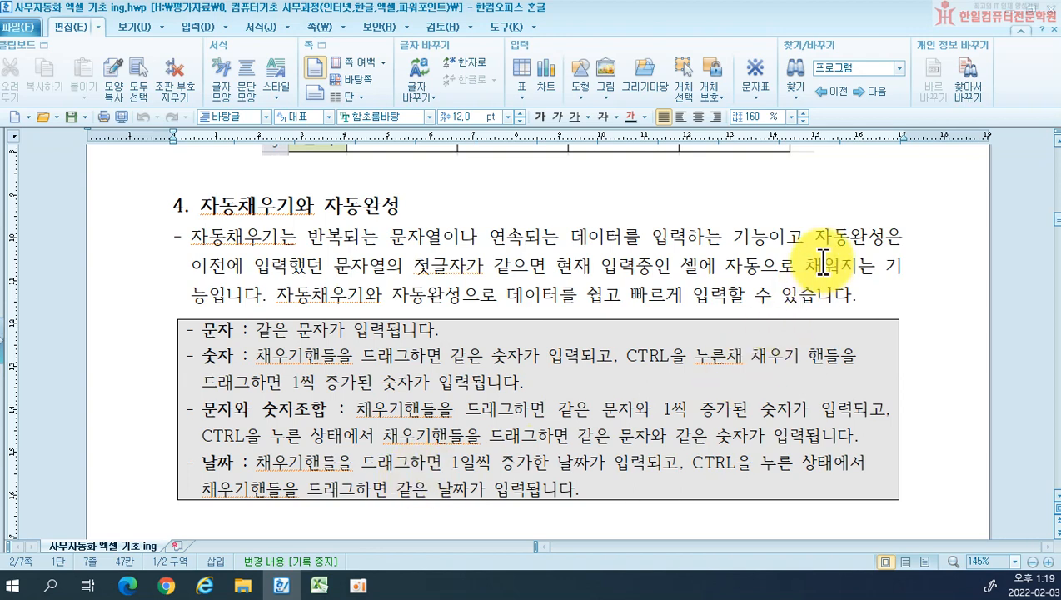
Highlight the term 자동완성 in the explanation under heading 4 of the notes
drag(814, 238, 878, 241)
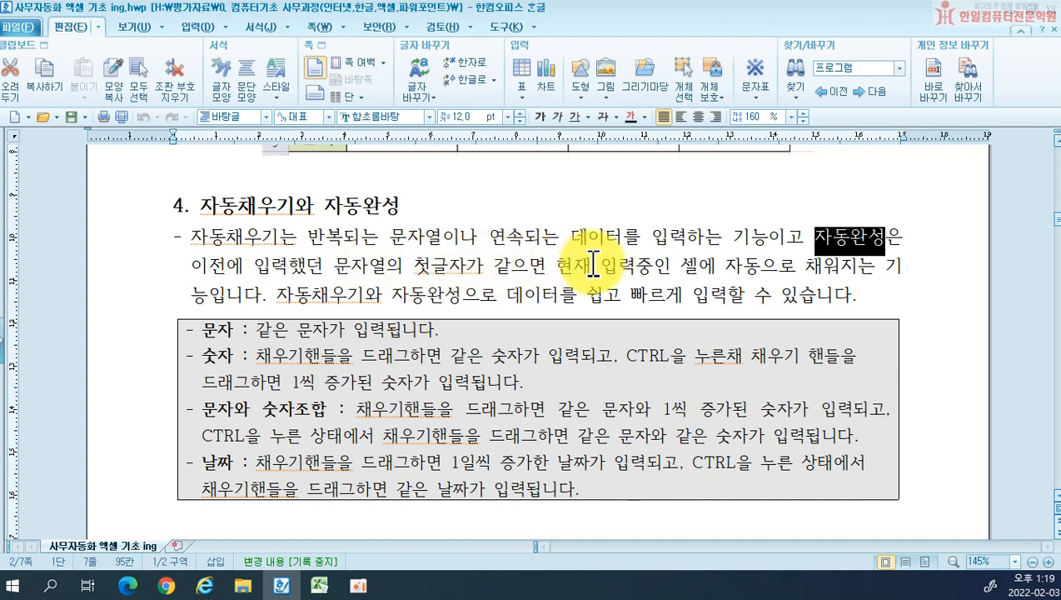
click(708, 272)
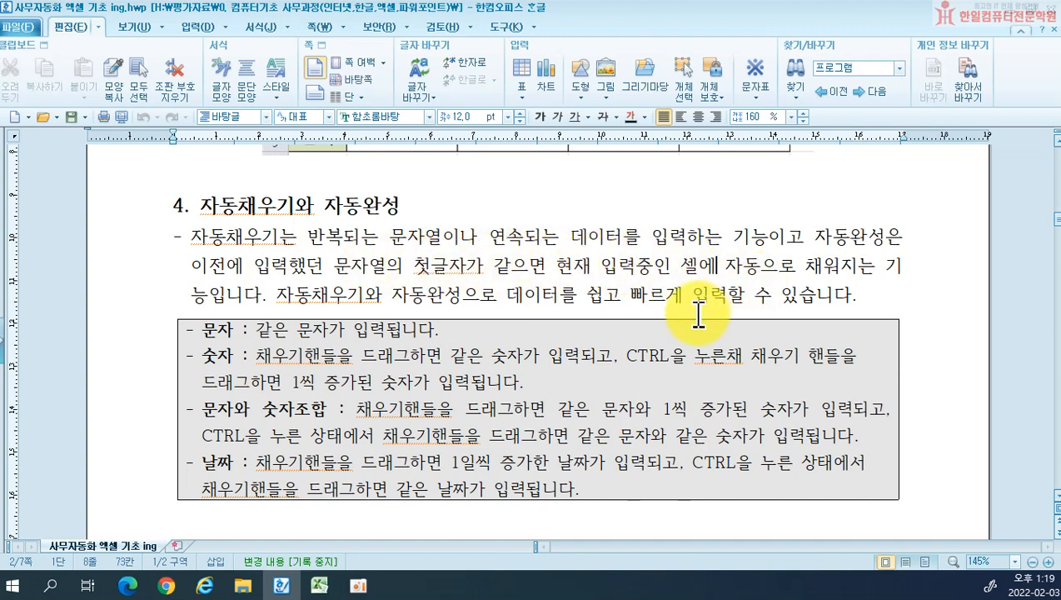
Switch to Excel and enter 서울, 부산, 대구 and 광주 in cells B6 to B9
click(319, 585)
click(96, 222)
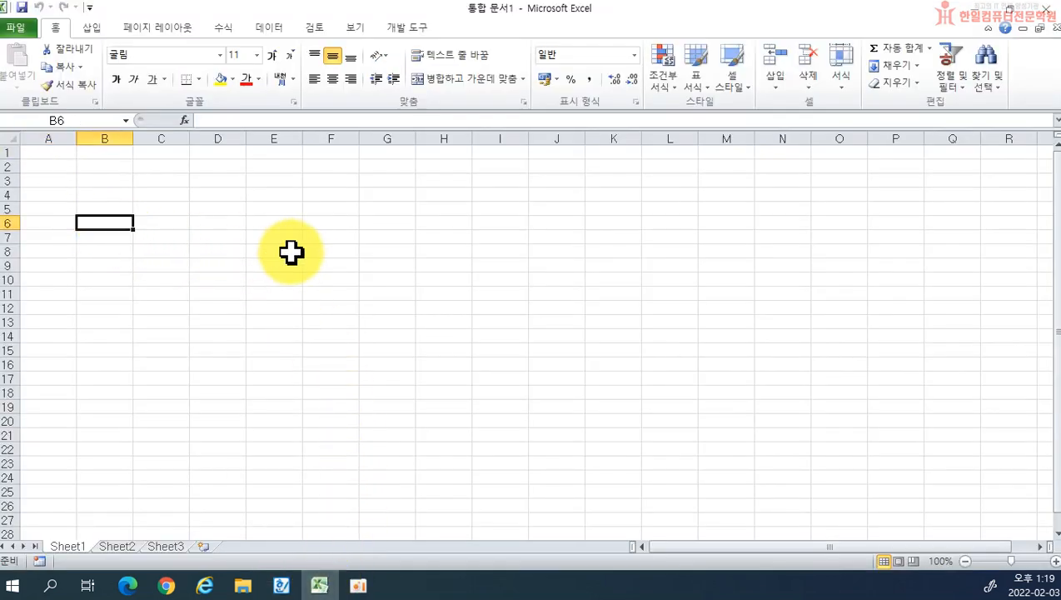
text(tjd)
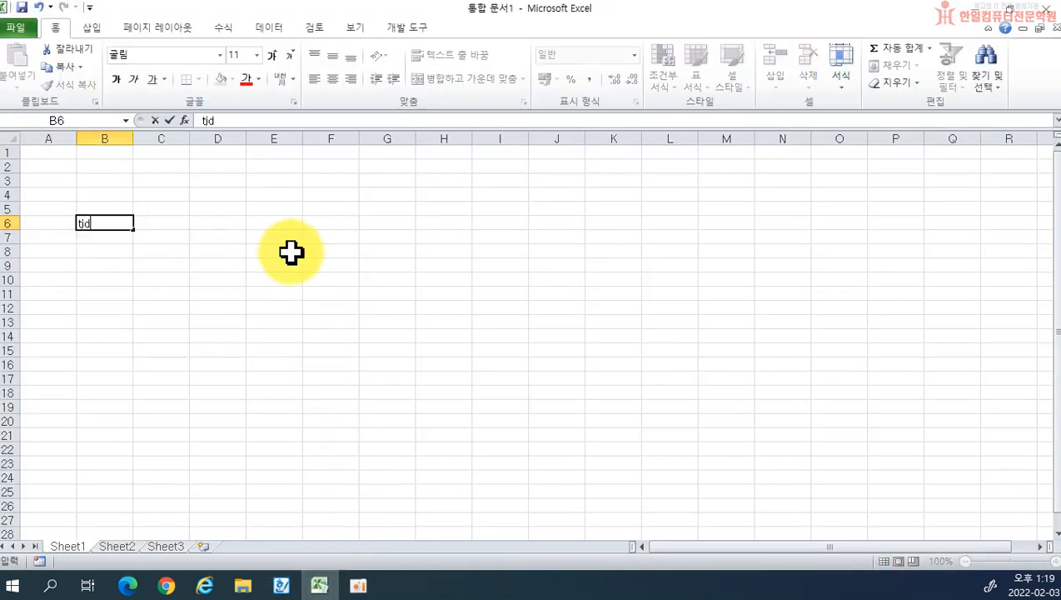
text(nf)
key(Return)
text(qntks)
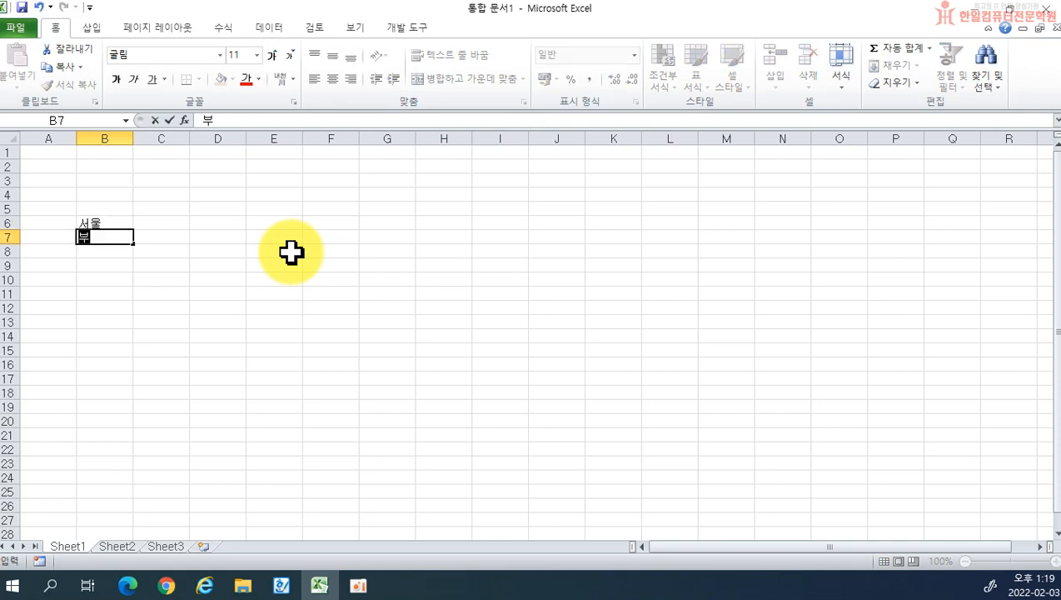
key(Return)
text(eorn)
key(Return)
text(rhkdwn)
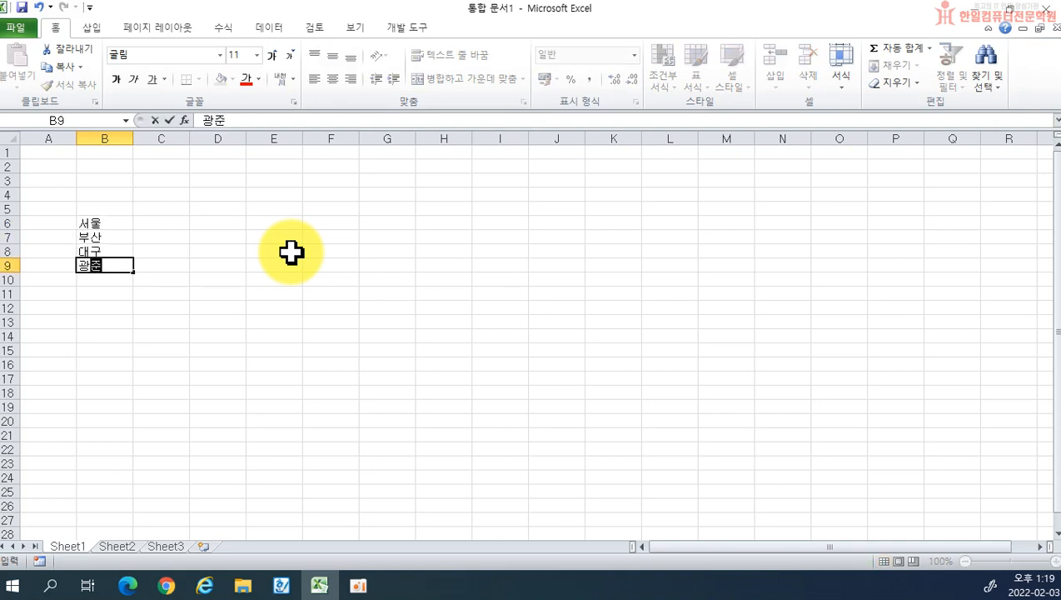
key(Return)
key(Up)
text(rhk)
key(Return)
Enter 서울, 부산 and 대구 again in cells B10 to B12, accepting the auto-complete suggestion for 대구
text(t)
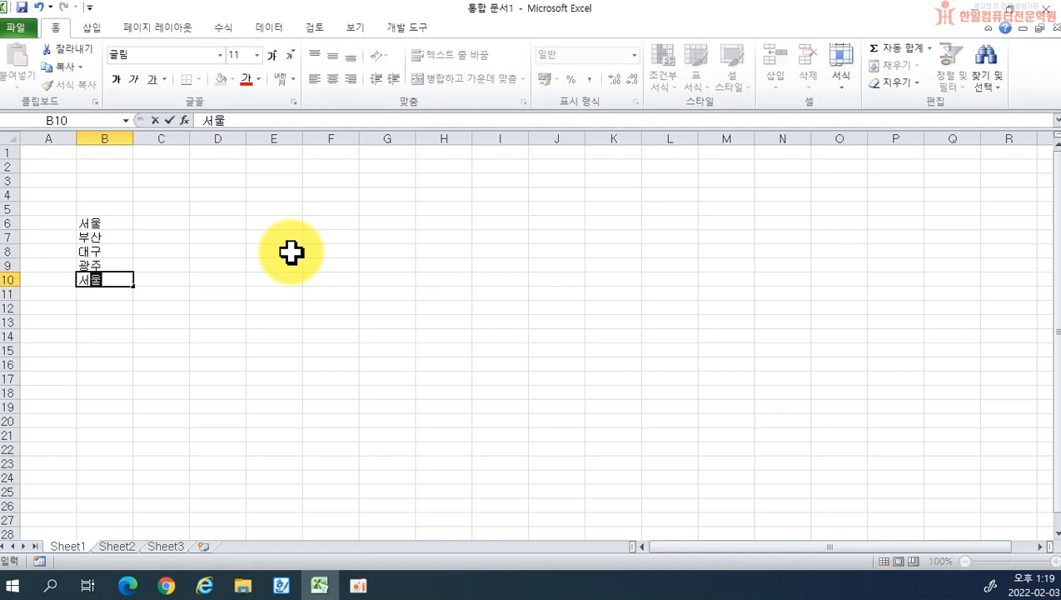
text(jdnf)
key(Return)
text(q)
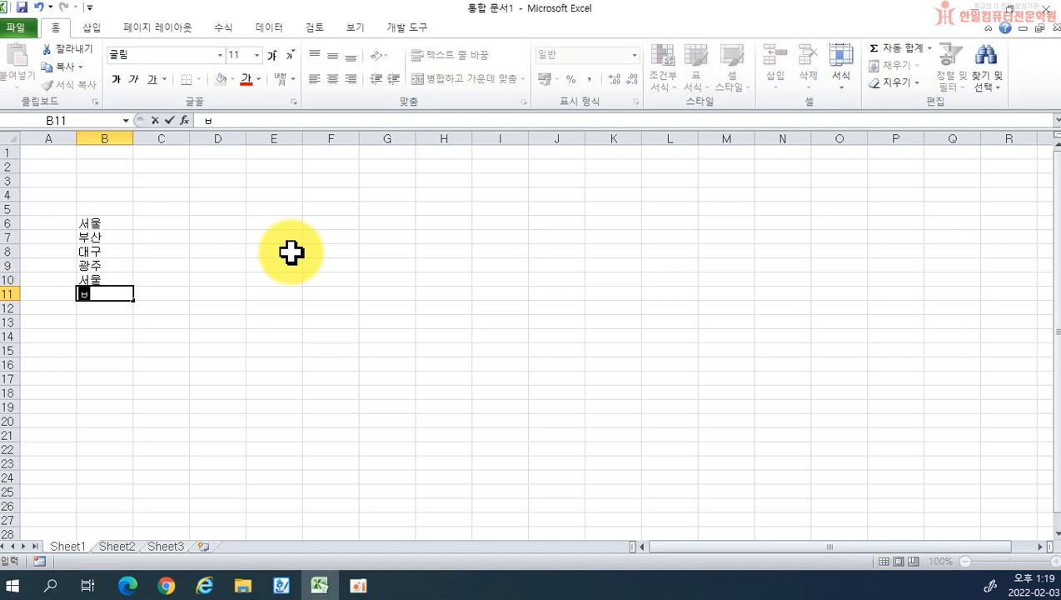
text(ntks)
key(Return)
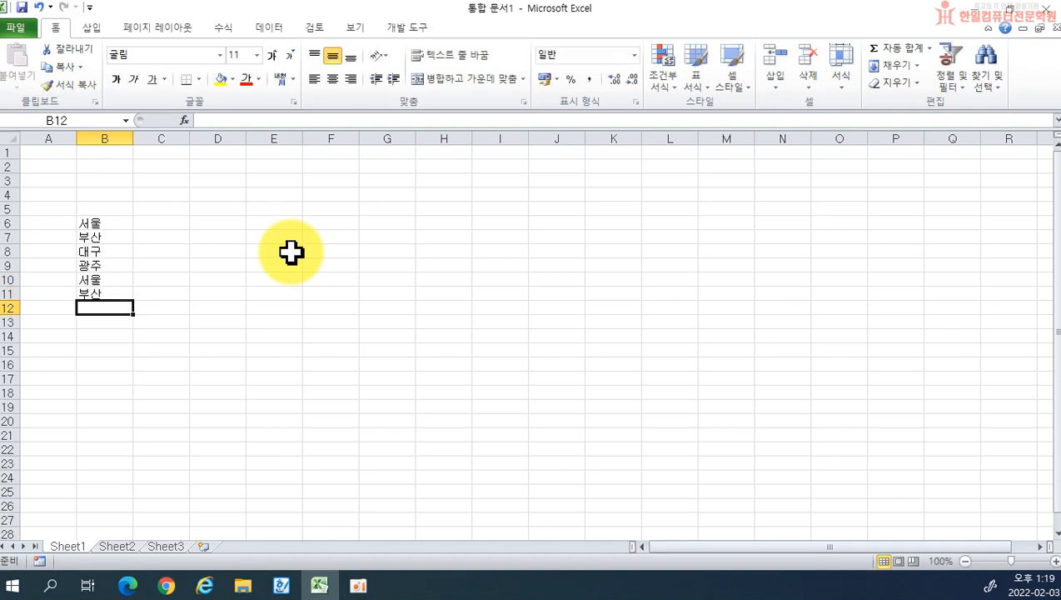
text(e)
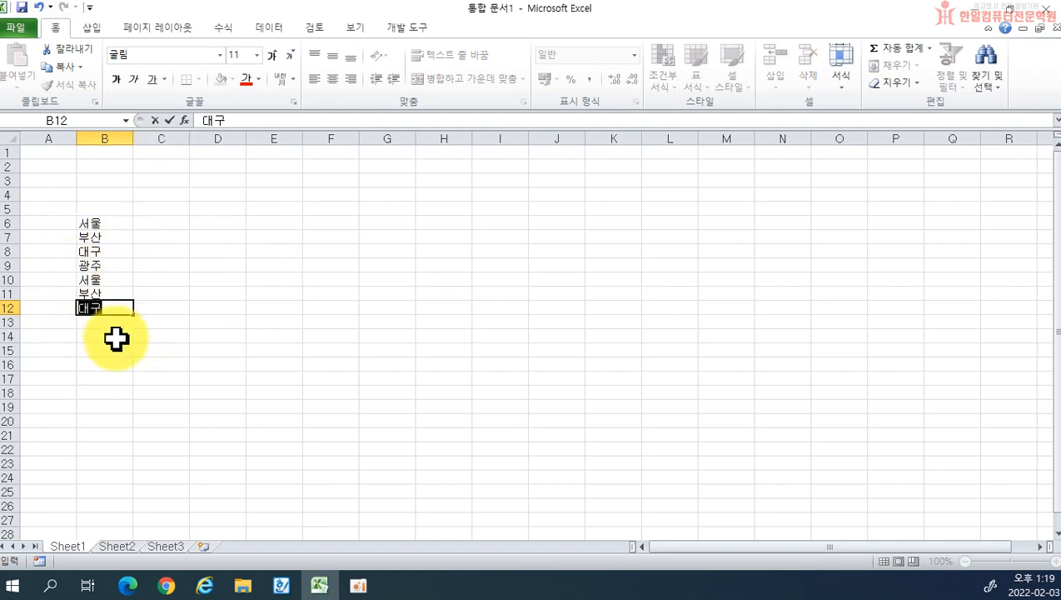
key(Return)
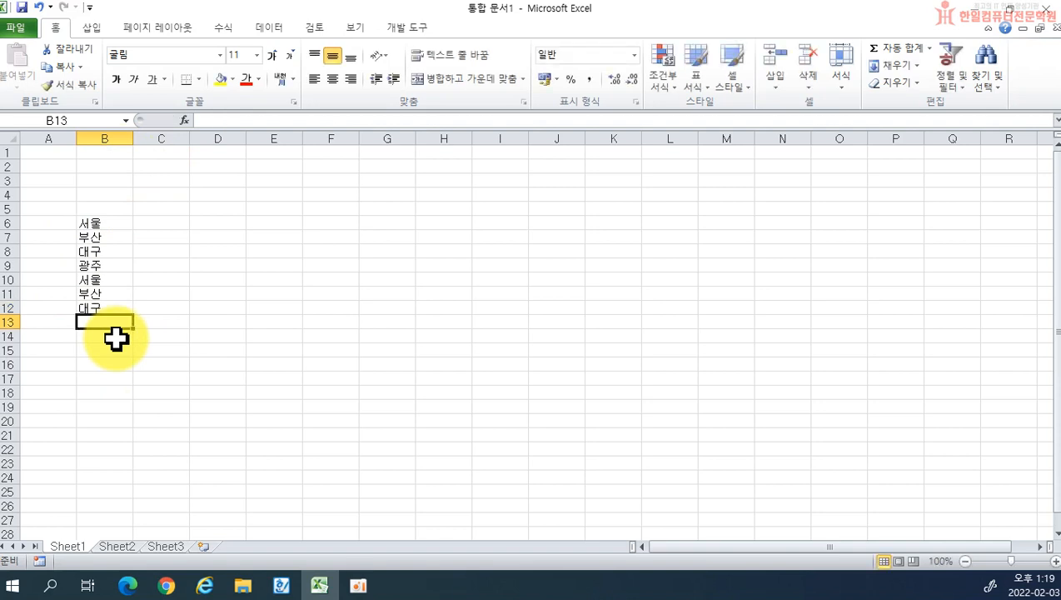
Enter 1 in C6 and fill C6:C12 with the consecutive numbers 1 to 7
click(177, 225)
text(1)
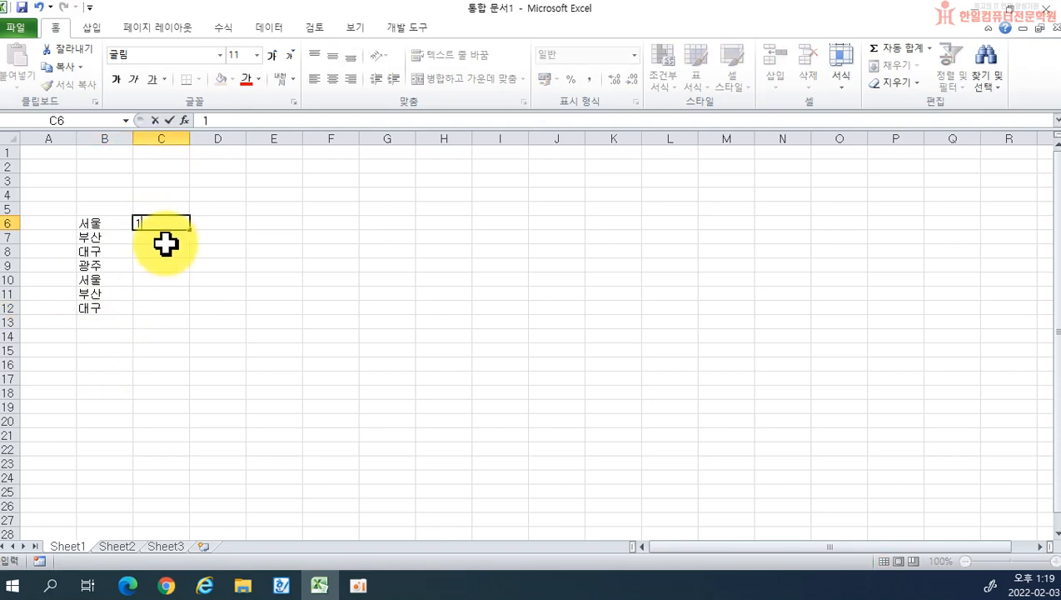
key(Return)
text(2)
click(291, 251)
drag(180, 230, 181, 317)
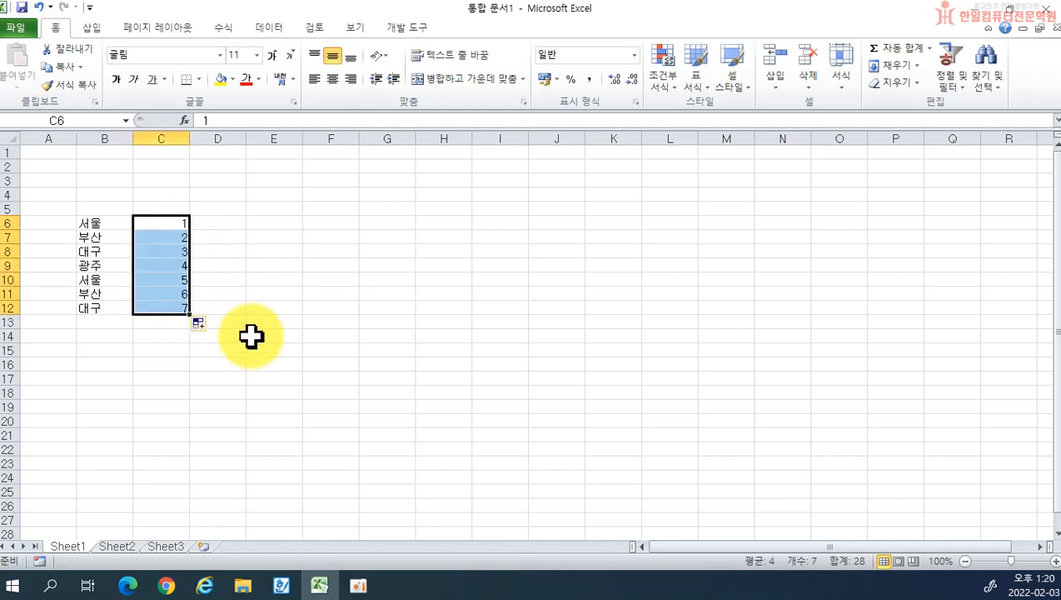
Clear the city names and numbers in B6:C12
click(311, 363)
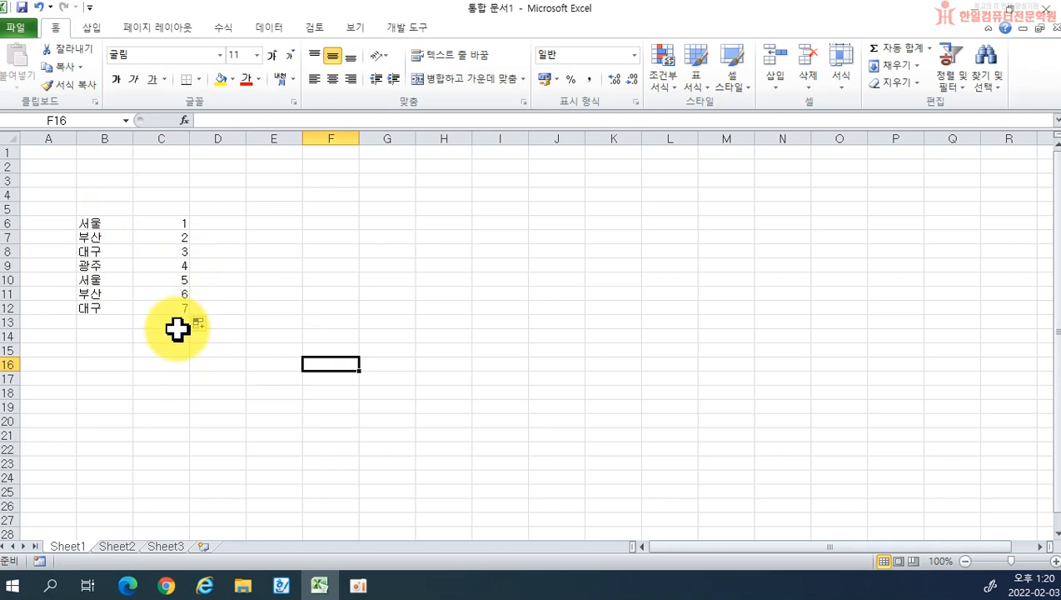
drag(87, 226, 154, 314)
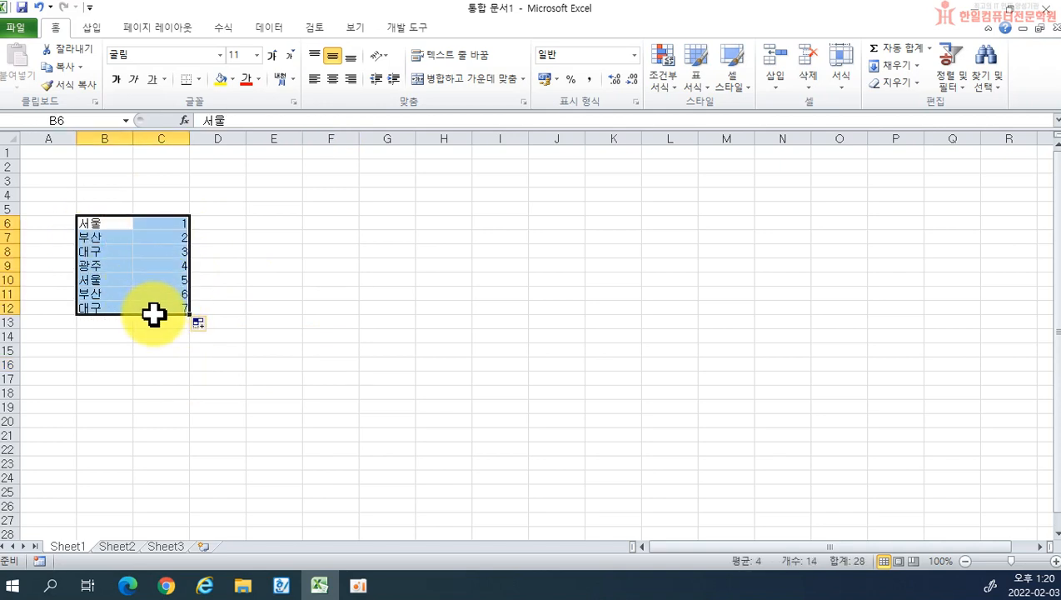
key(Delete)
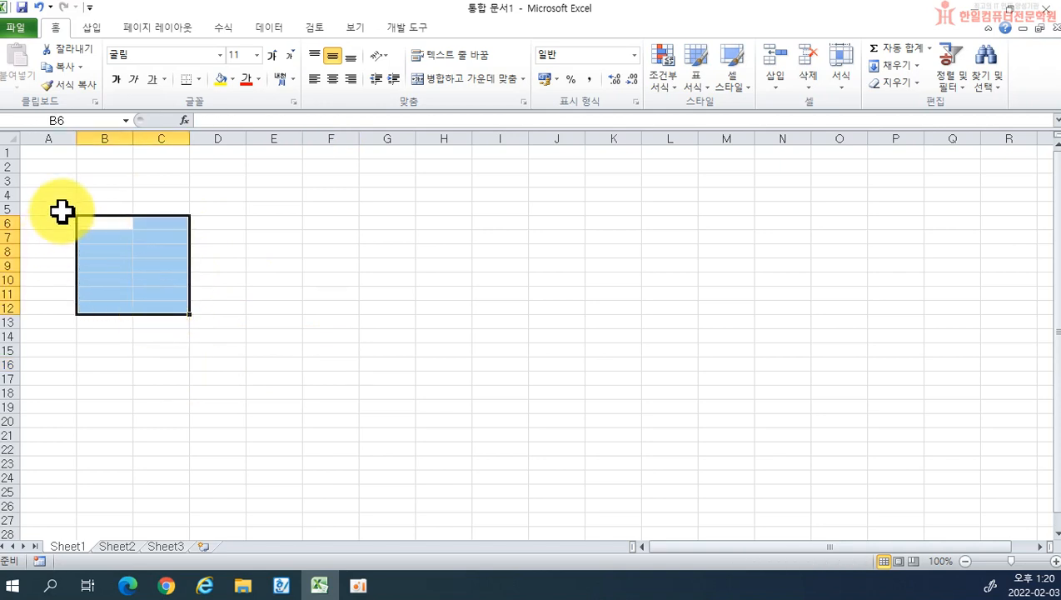
Set the sheet zoom to 160% and select cell B2
scroll(59, 211, up, 4)
click(161, 207)
click(150, 190)
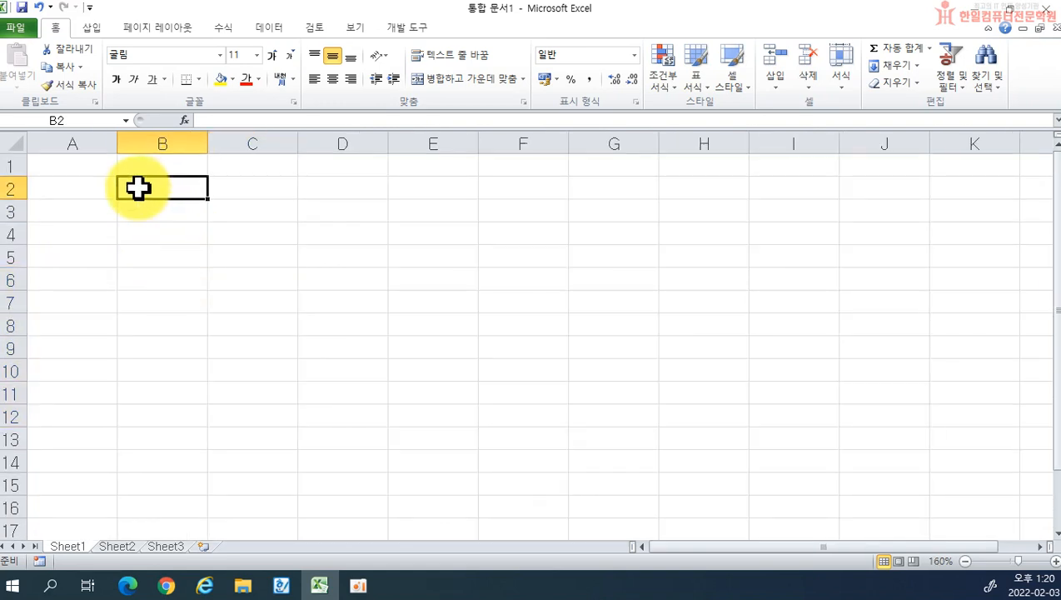
Switch to the Hangul notes and examine the 문자 rule in the auto-fill box
mouse_move(364, 573)
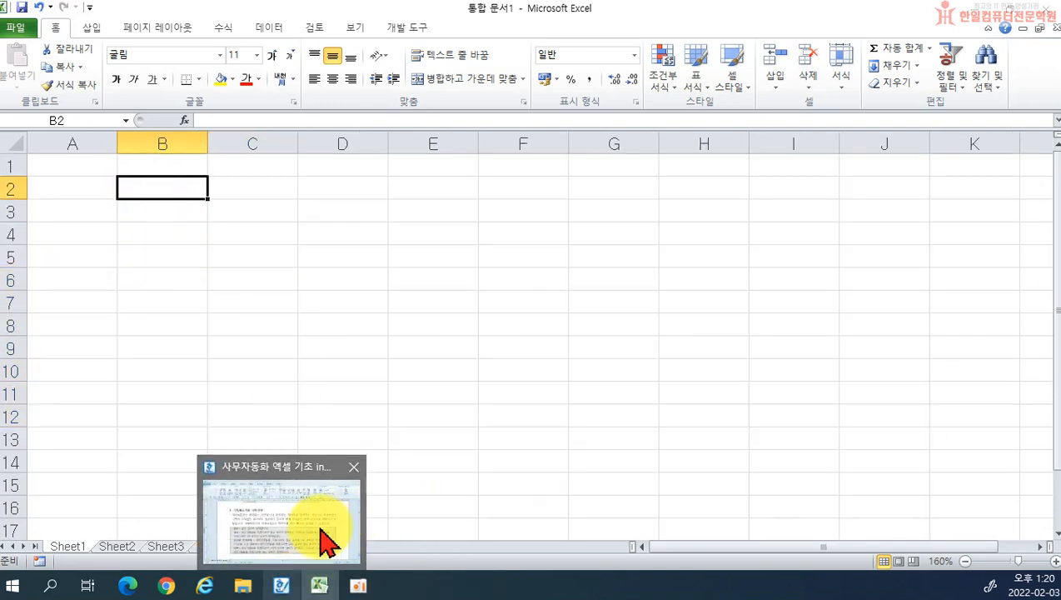
click(326, 538)
click(275, 336)
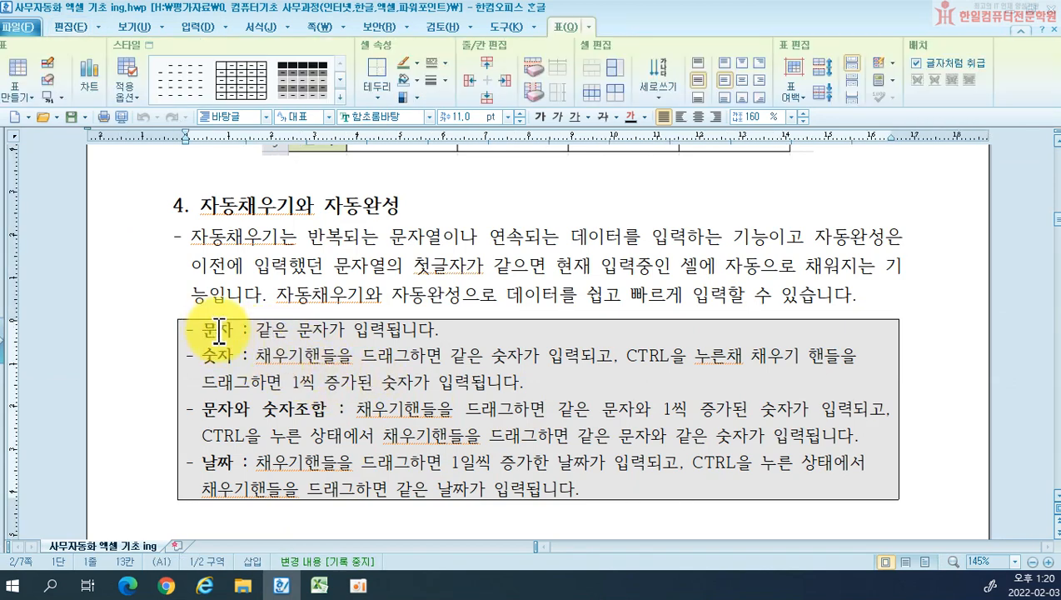
drag(257, 331, 480, 337)
click(480, 337)
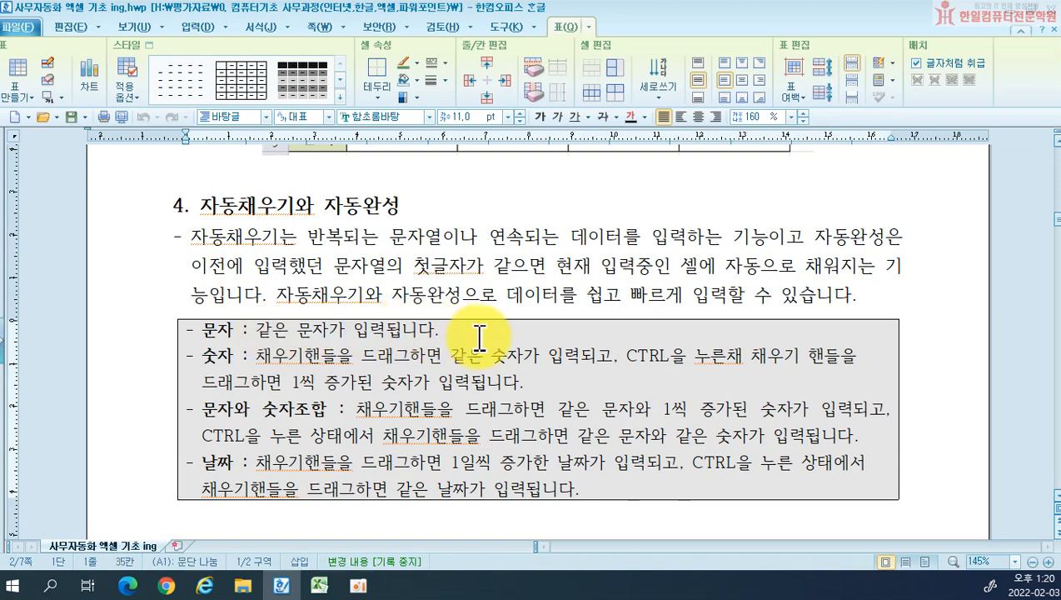
Return to Excel, enter 한일 in B2 and auto-fill it down to B9
click(320, 585)
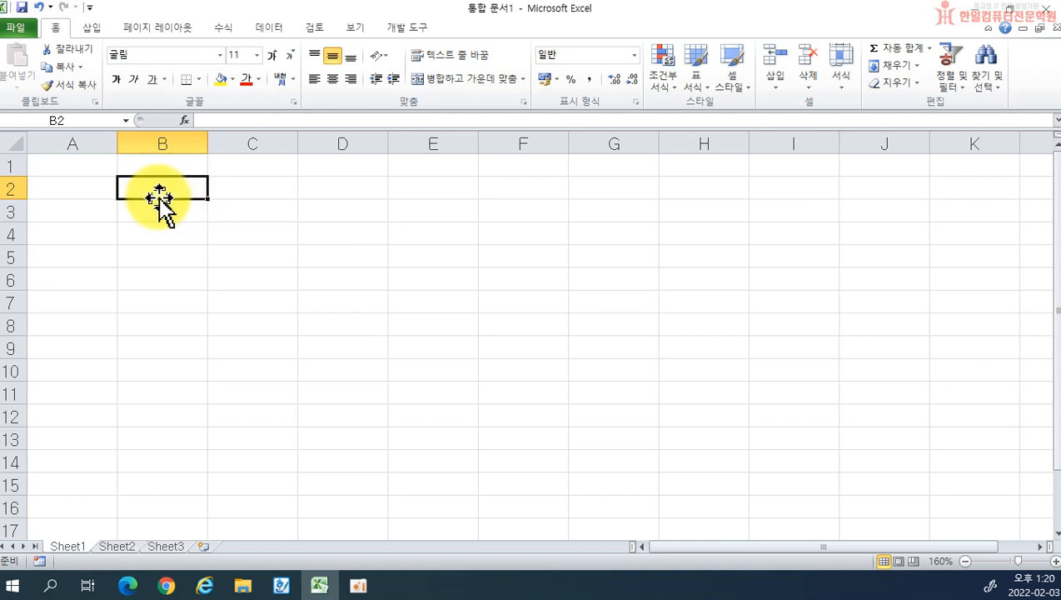
text(ㅎㅏㄴㅇ)
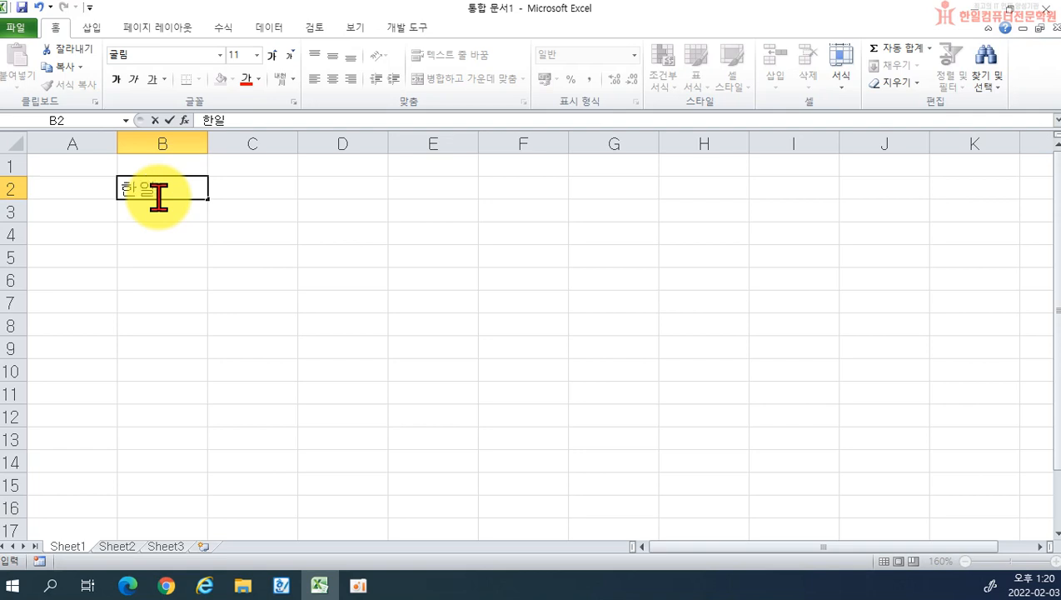
click(220, 231)
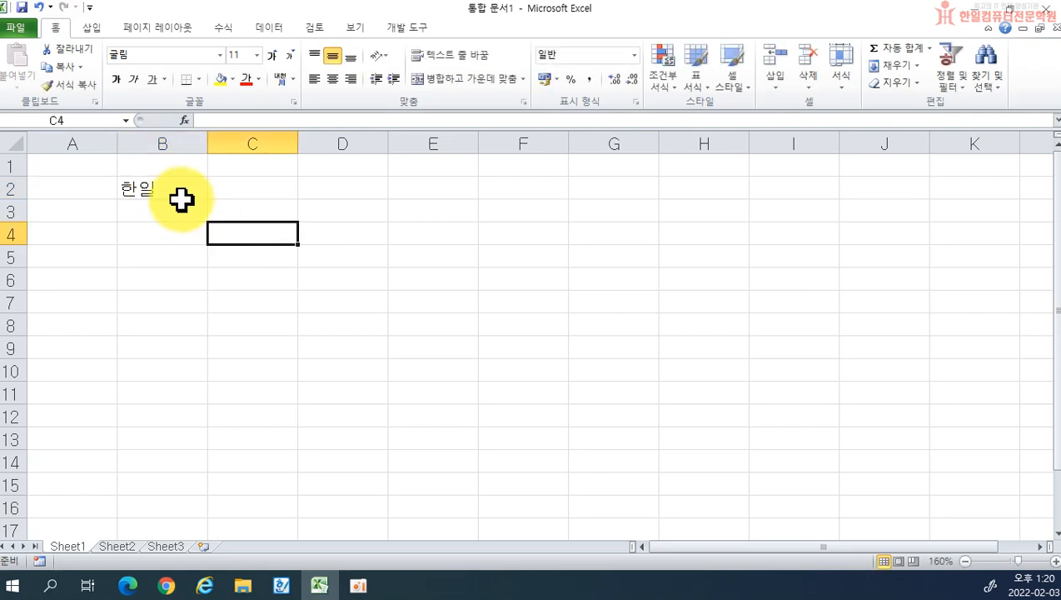
click(178, 196)
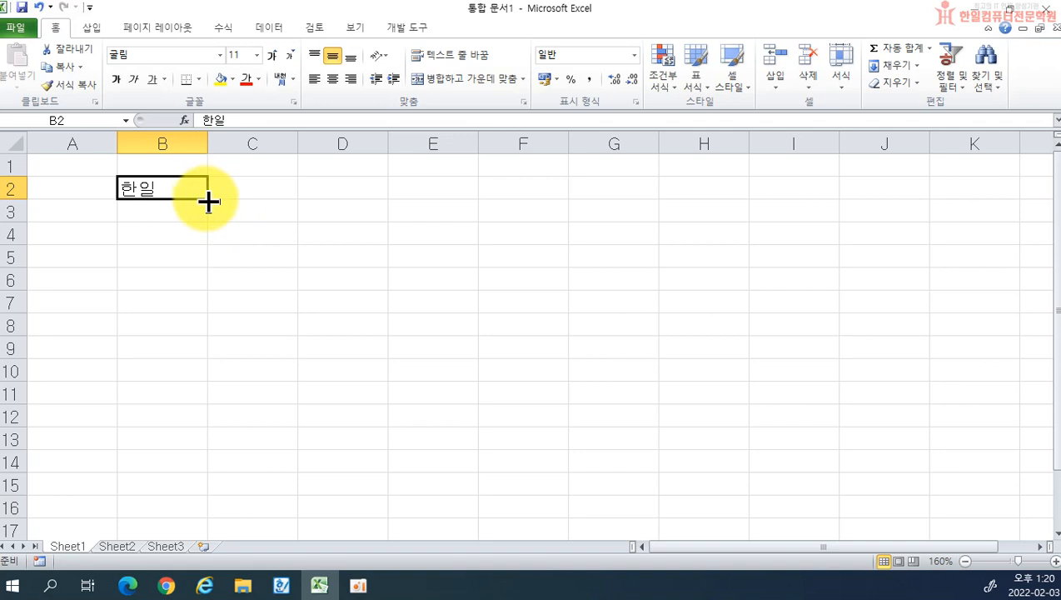
drag(208, 202, 196, 358)
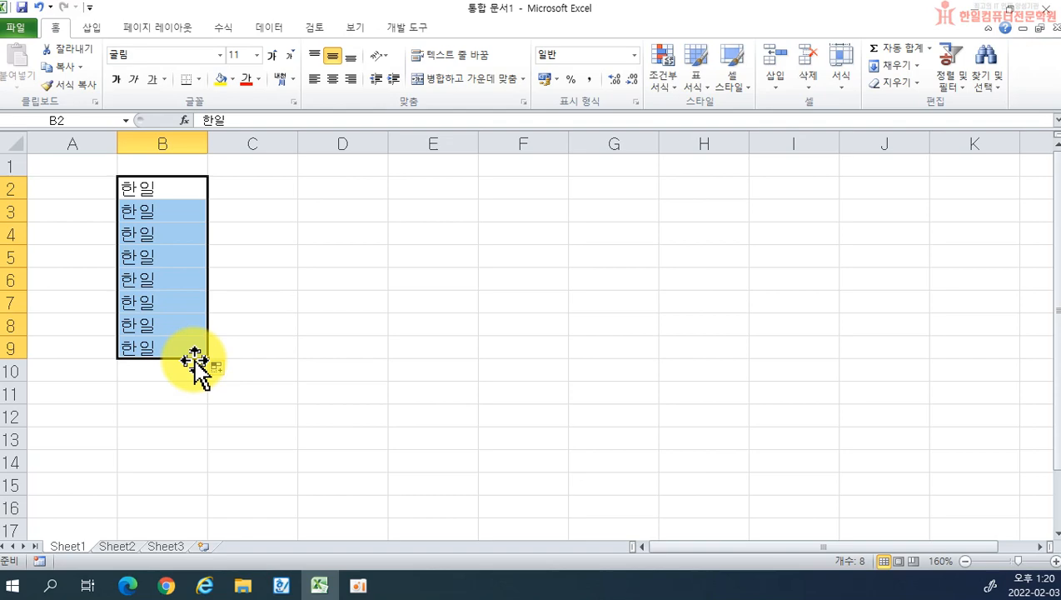
Undo the last fill and auto-fill 한일 from B2 down to B8 instead
click(281, 585)
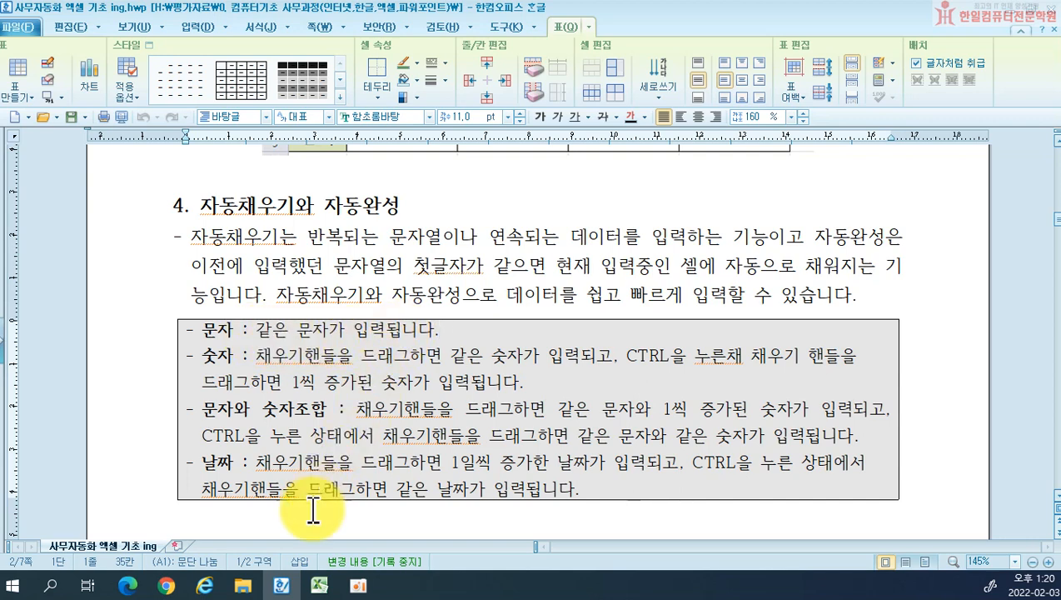
click(319, 586)
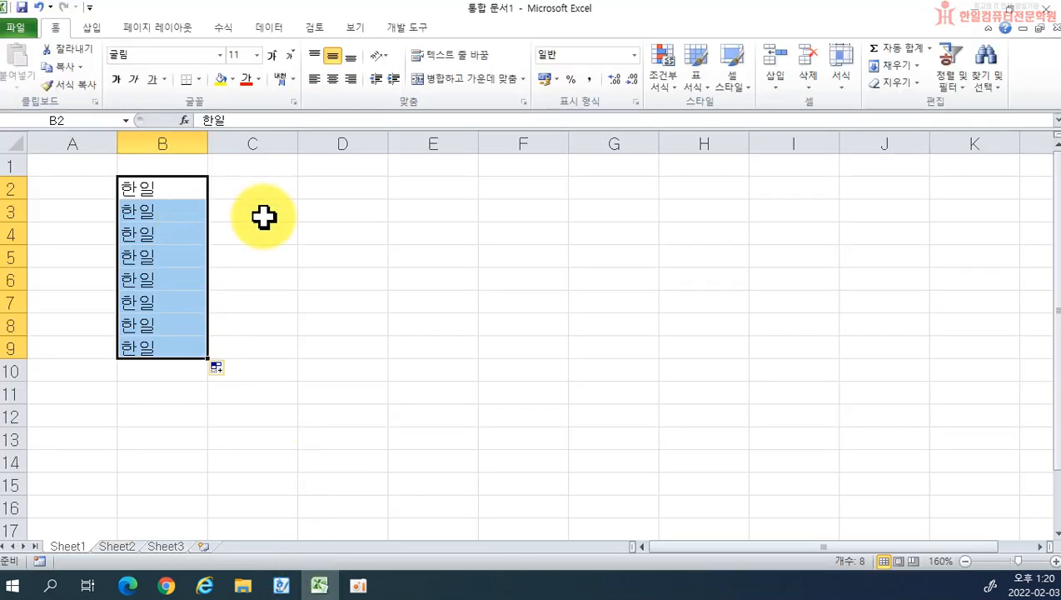
key(ctrl+z)
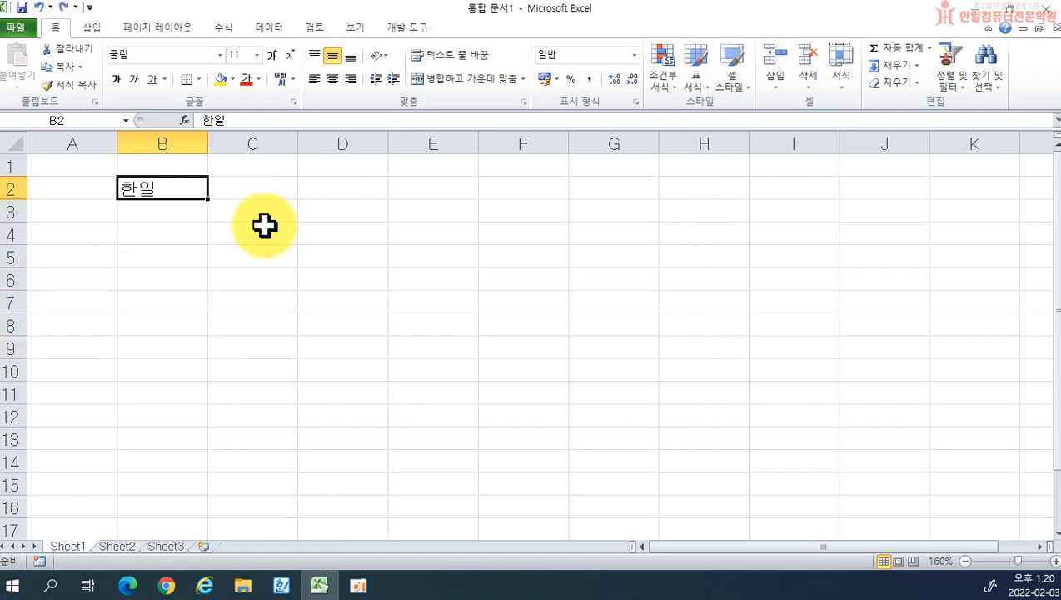
drag(211, 198, 211, 348)
key(ctrl)
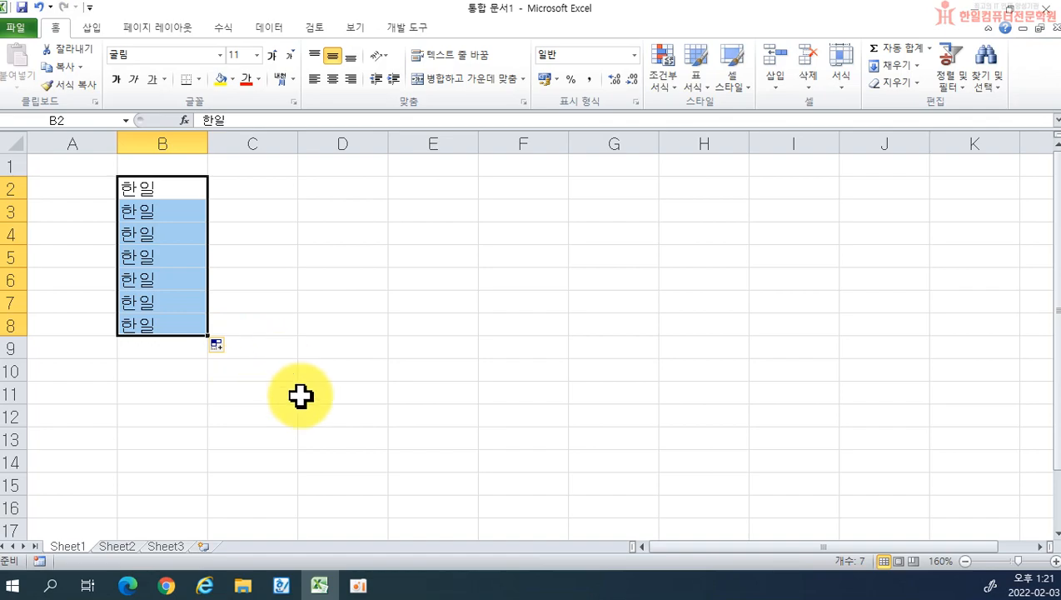
Review the 숫자 rule in the Hangul notes and return to the Excel sheet
click(282, 583)
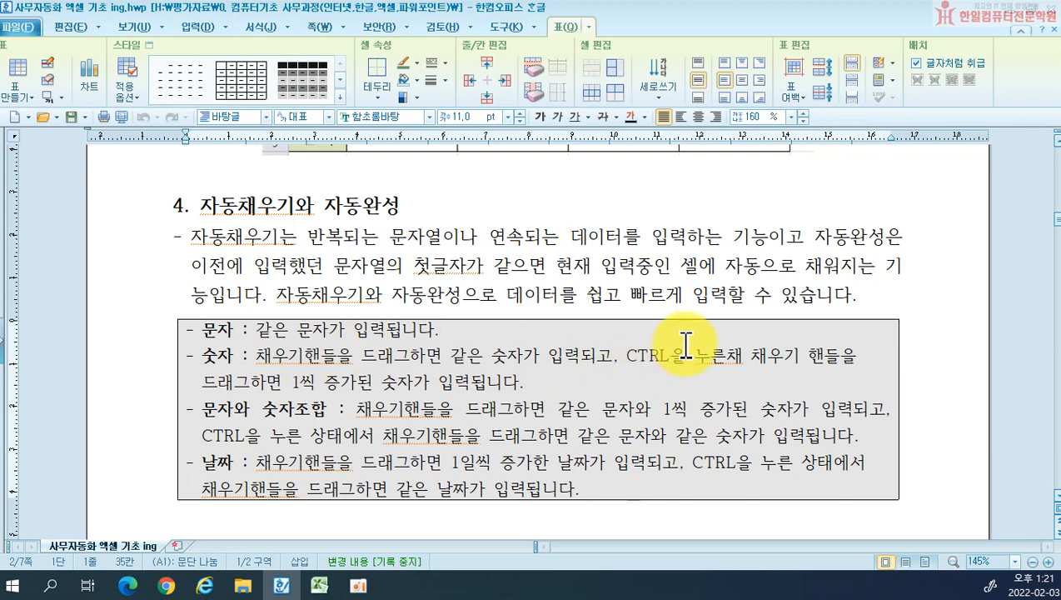
click(804, 364)
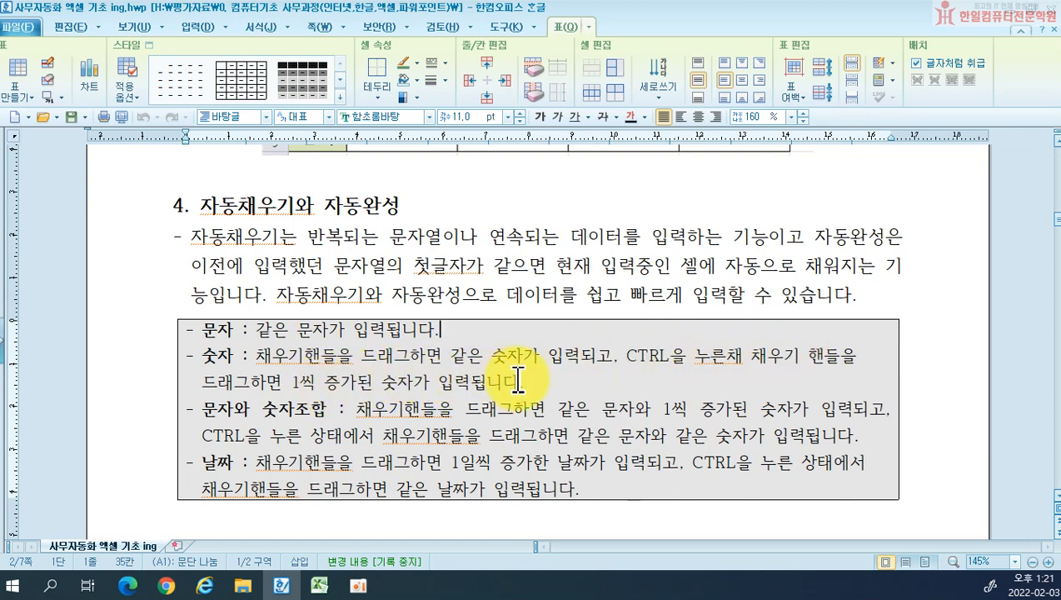
click(328, 590)
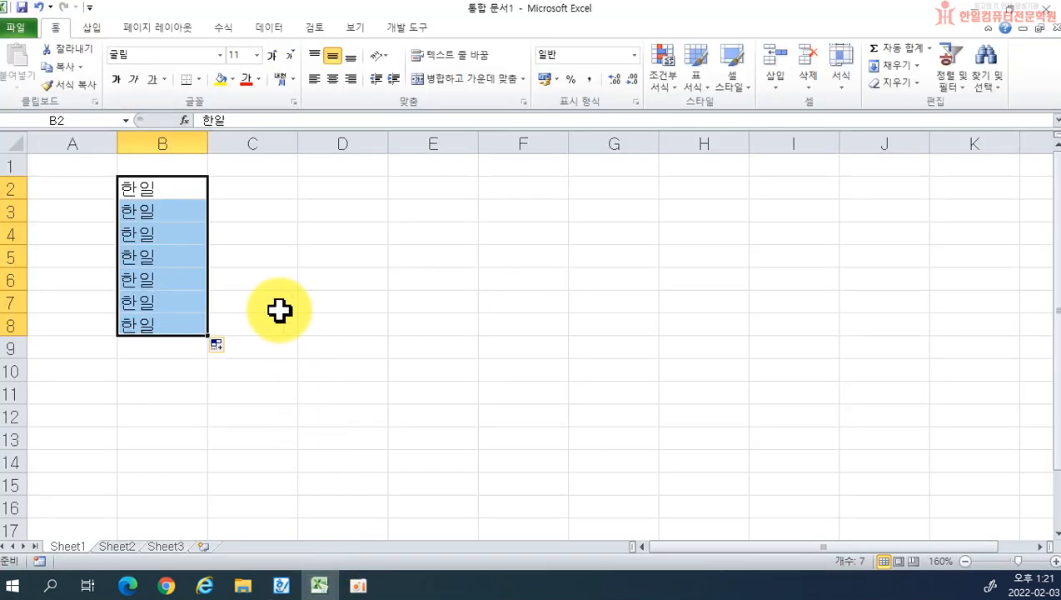
Enter the number 1 in cell C2 beside the filled text
click(250, 189)
text(1)
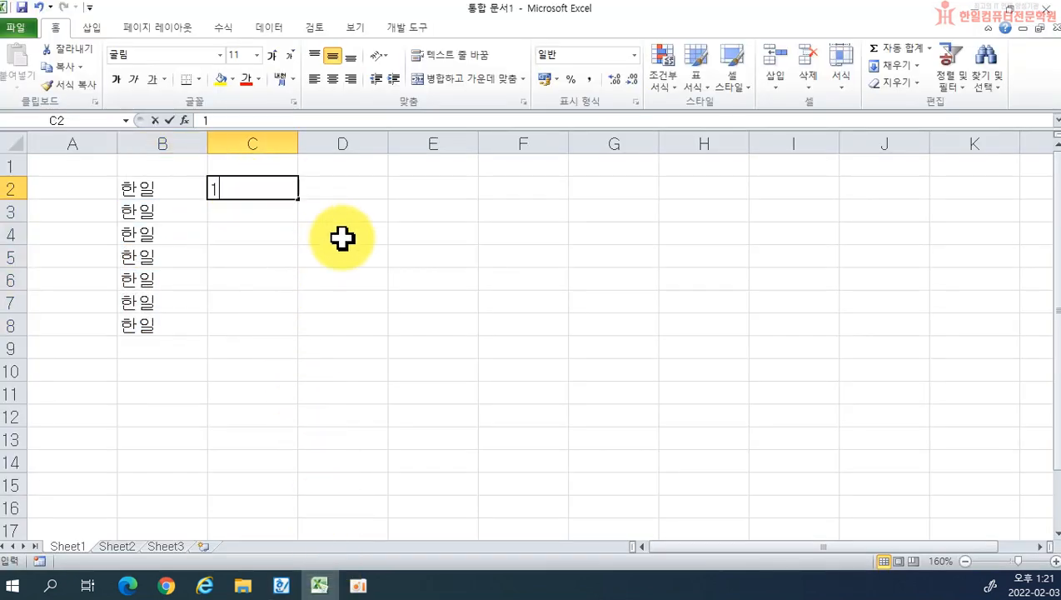
click(460, 288)
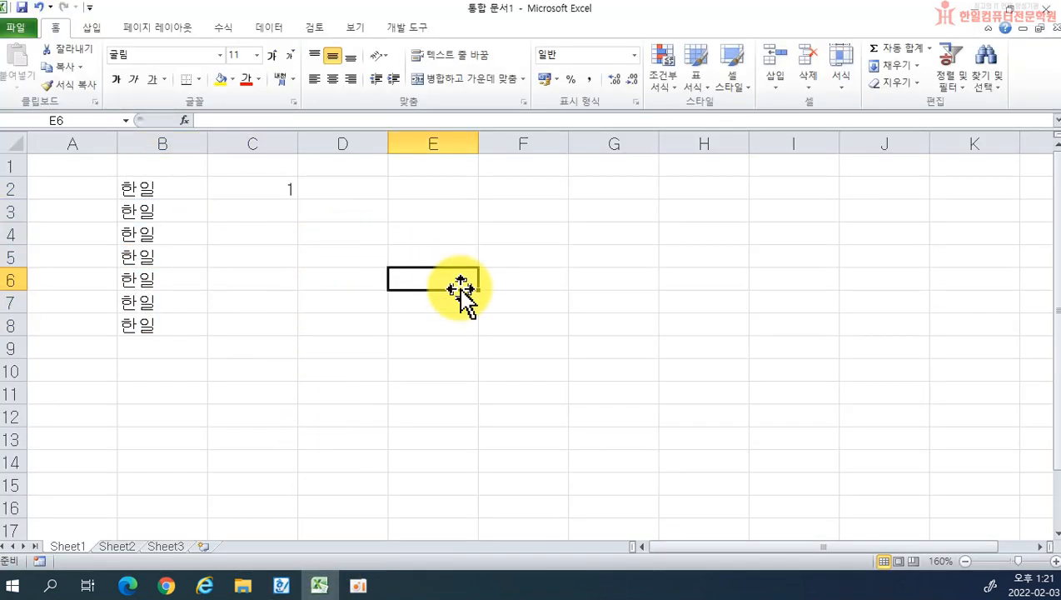
click(529, 252)
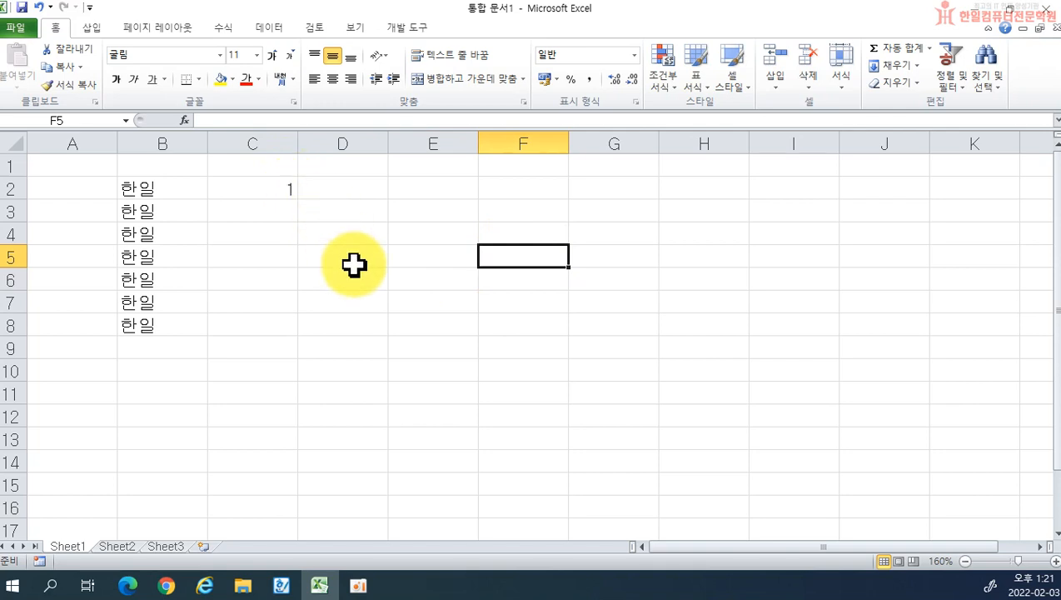
Auto-fill the 1 in C2 down to C8 as repeated values and compare it with the 숫자 rule in the Hangul notes
click(250, 189)
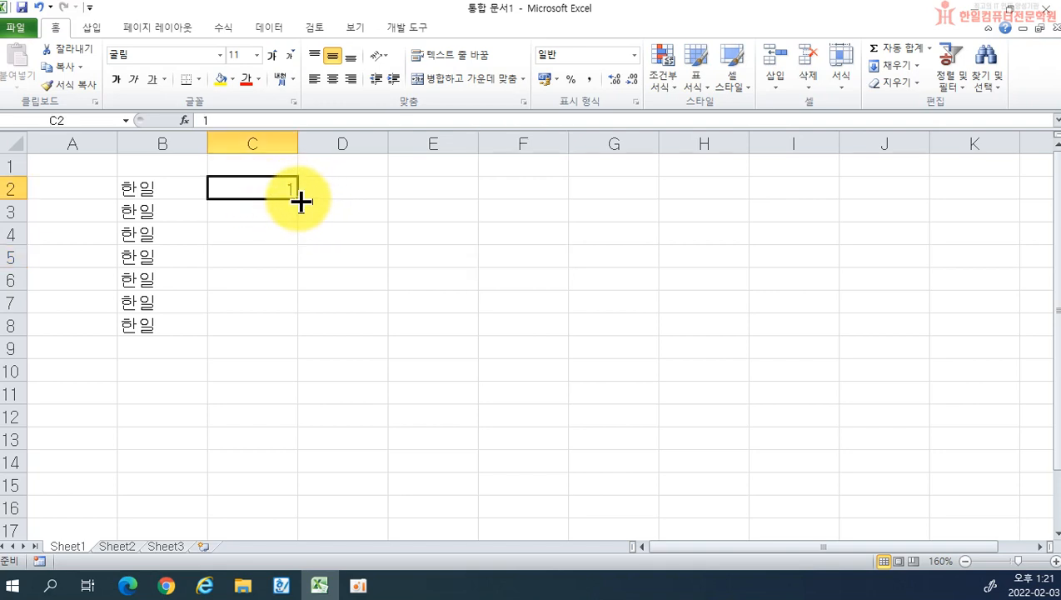
drag(301, 201, 289, 337)
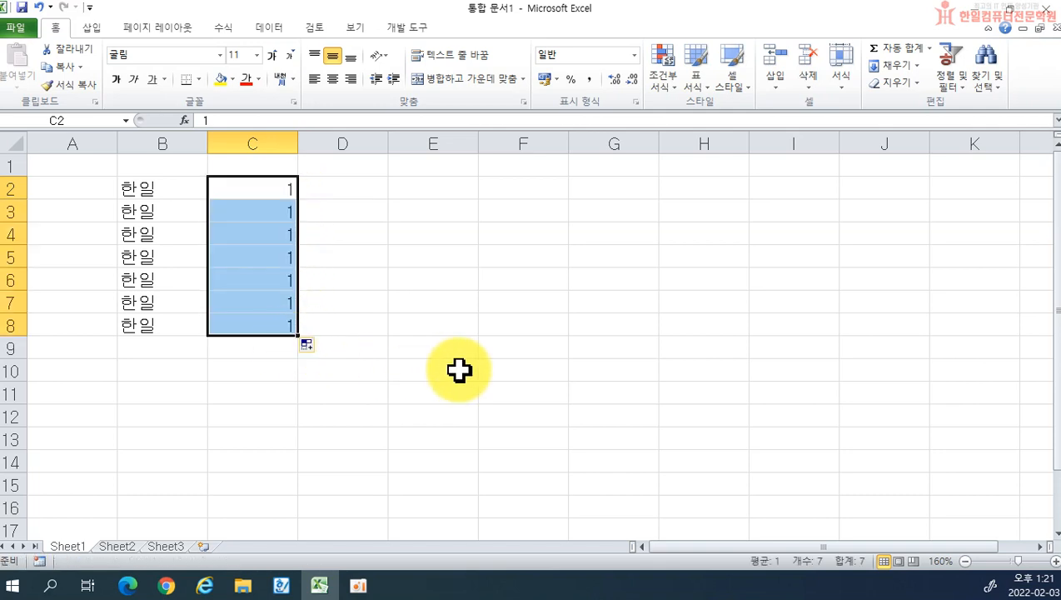
click(281, 585)
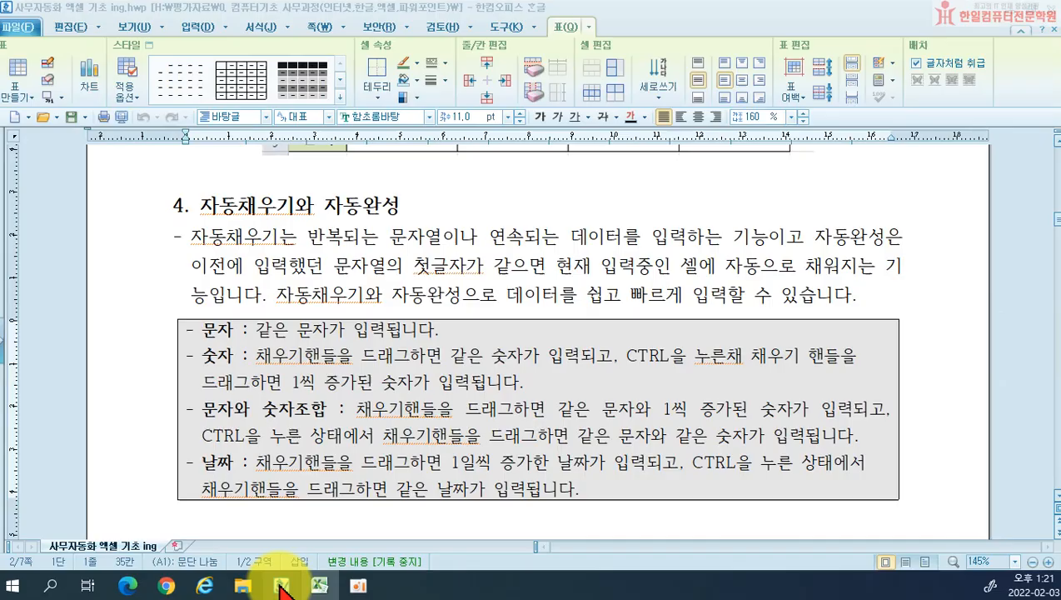
drag(255, 355, 614, 358)
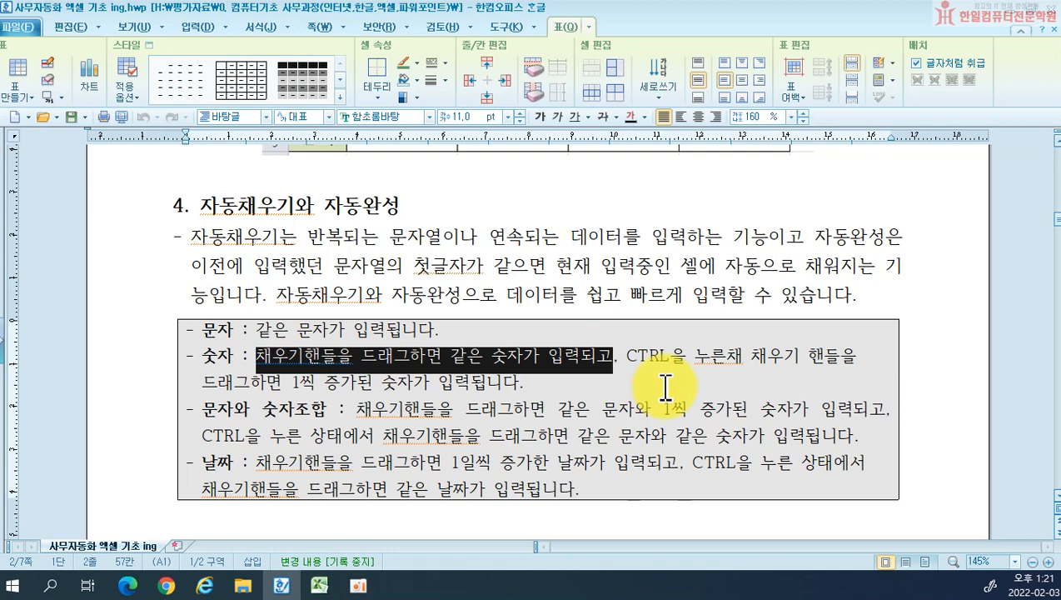
click(323, 586)
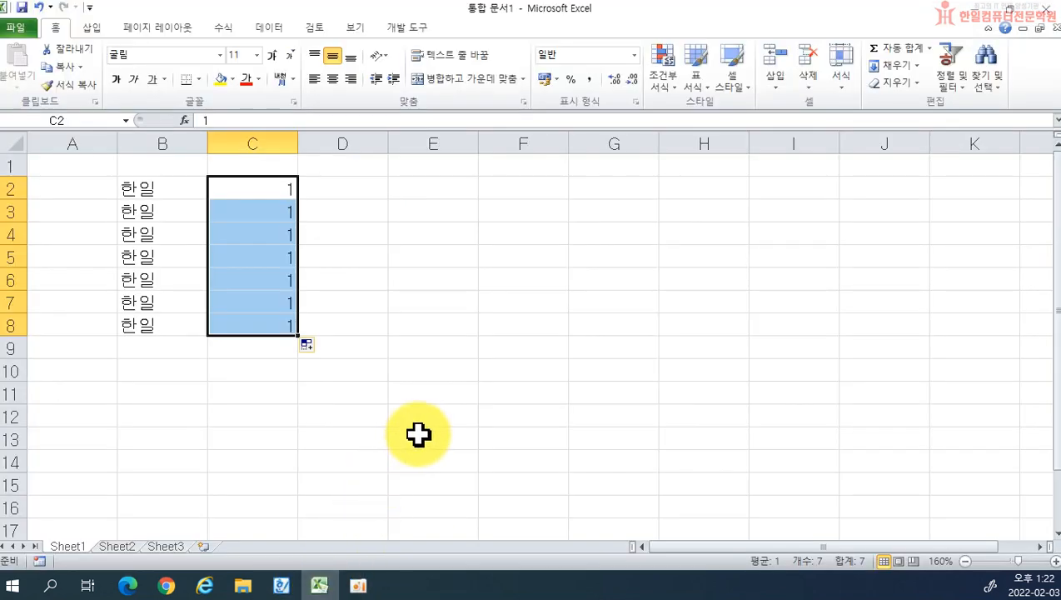
Undo the last fill and auto-fill C2 down to C8 as a series increasing by one, from 1 to 7
key(ctrl+z)
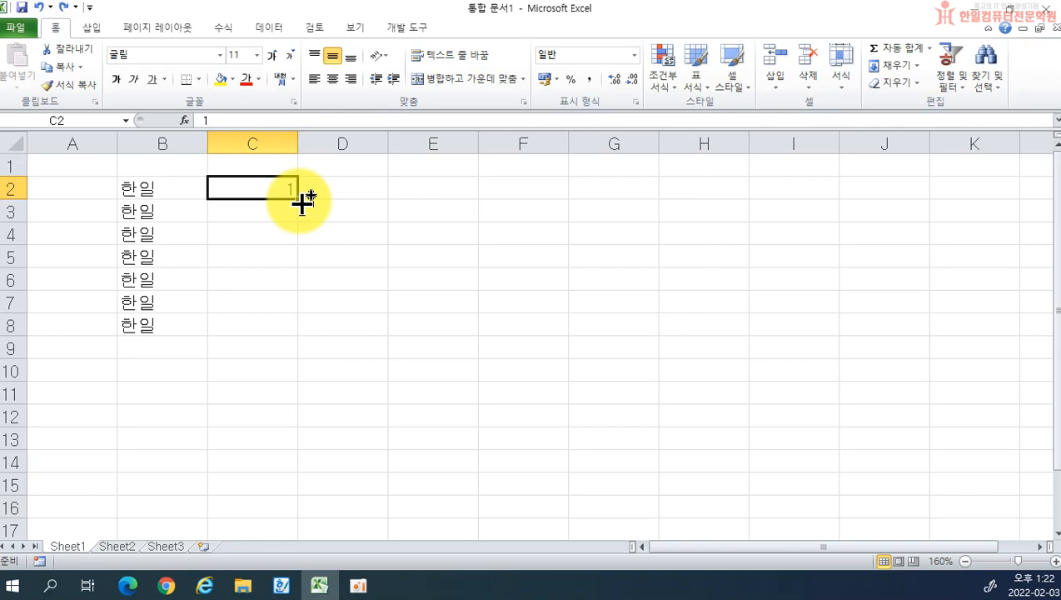
drag(302, 200, 296, 341)
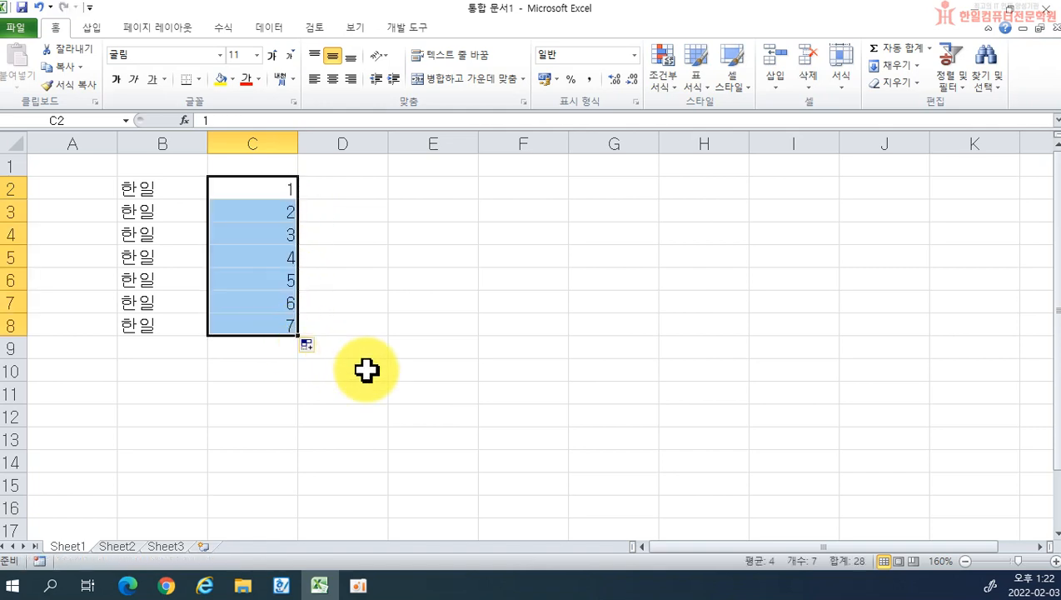
Review the CTRL part of the 숫자 rule in the Hangul notes and return to the Excel sheet
click(282, 585)
click(622, 360)
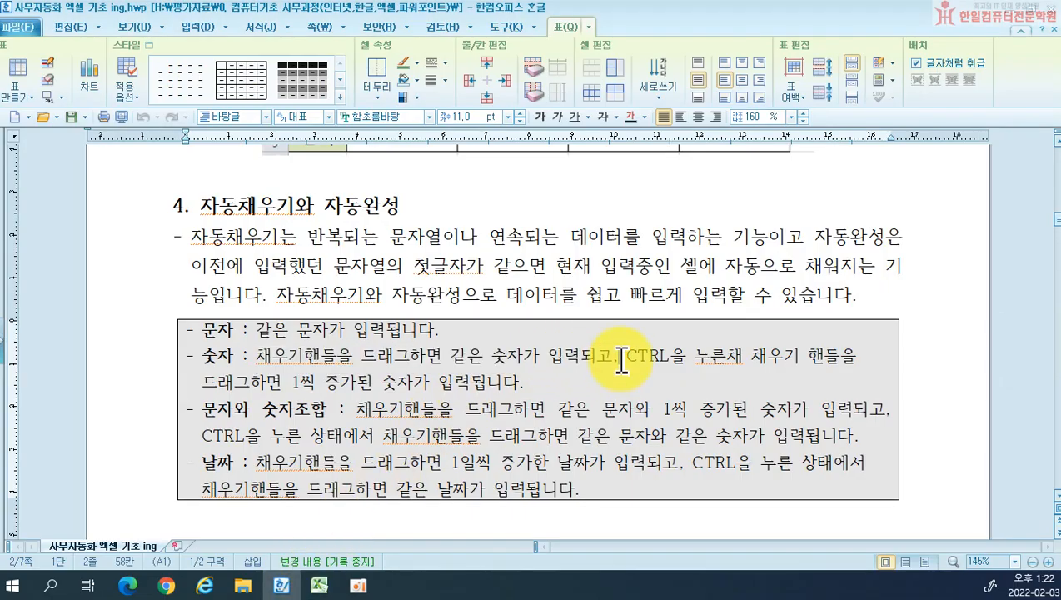
drag(632, 359, 551, 384)
click(551, 383)
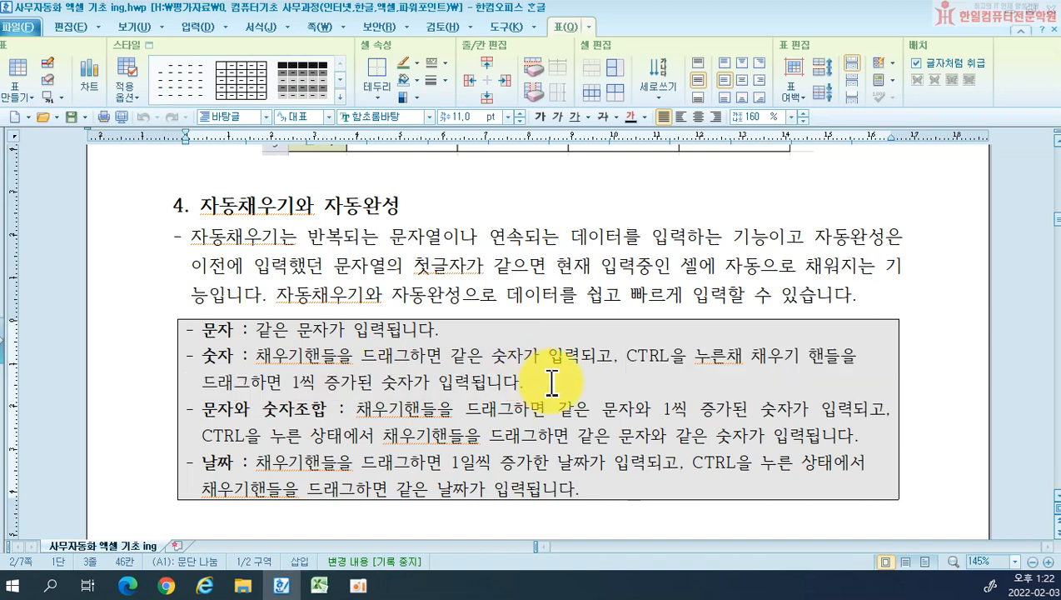
click(319, 586)
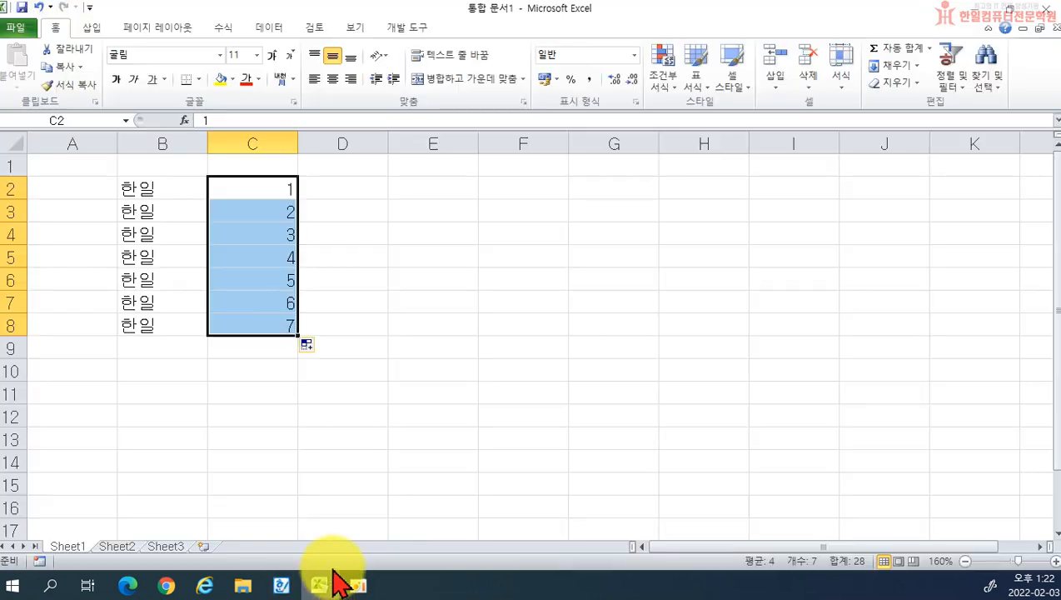
Select cell D2, review the 문자와 숫자조합 rule in the Hangul notes and return to Excel
click(443, 392)
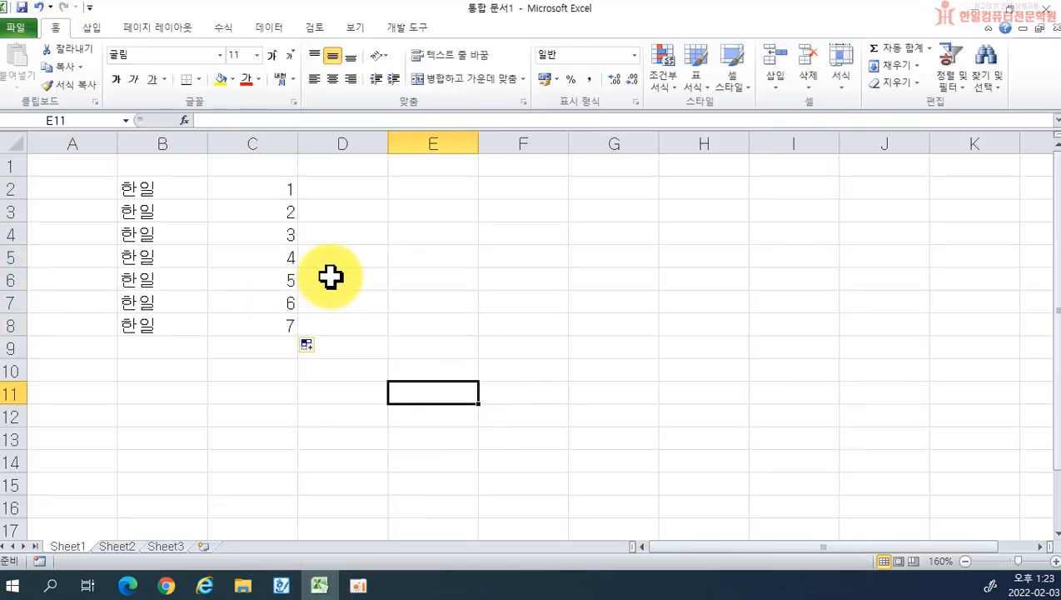
click(342, 196)
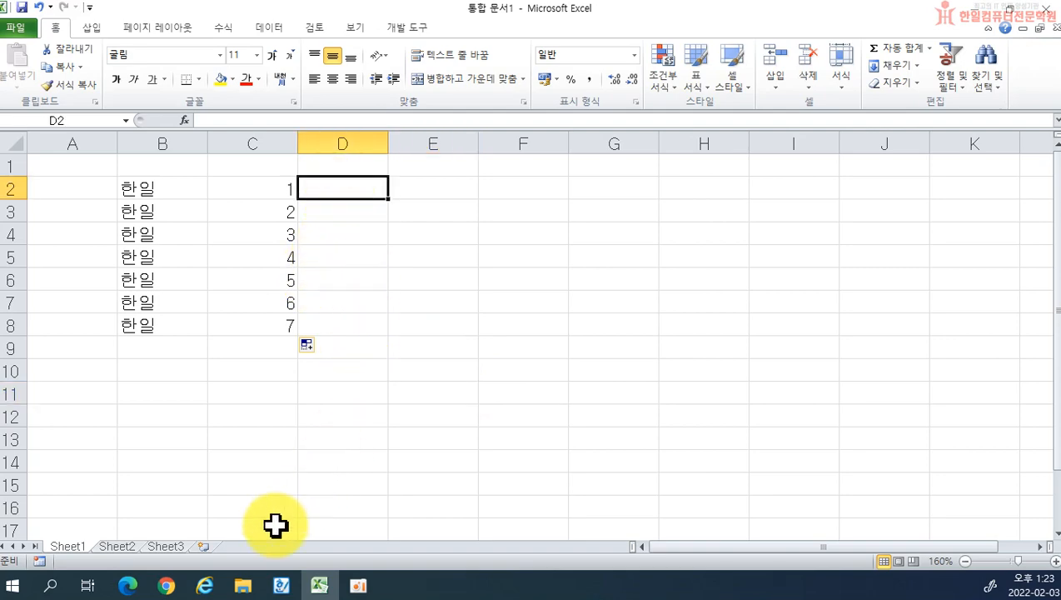
click(282, 585)
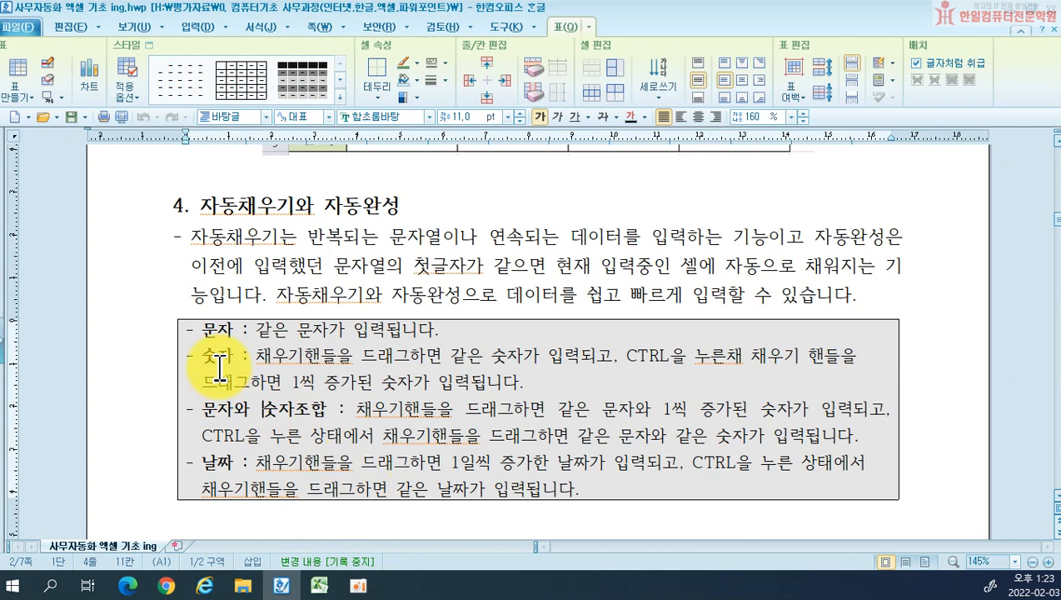
drag(203, 410, 285, 414)
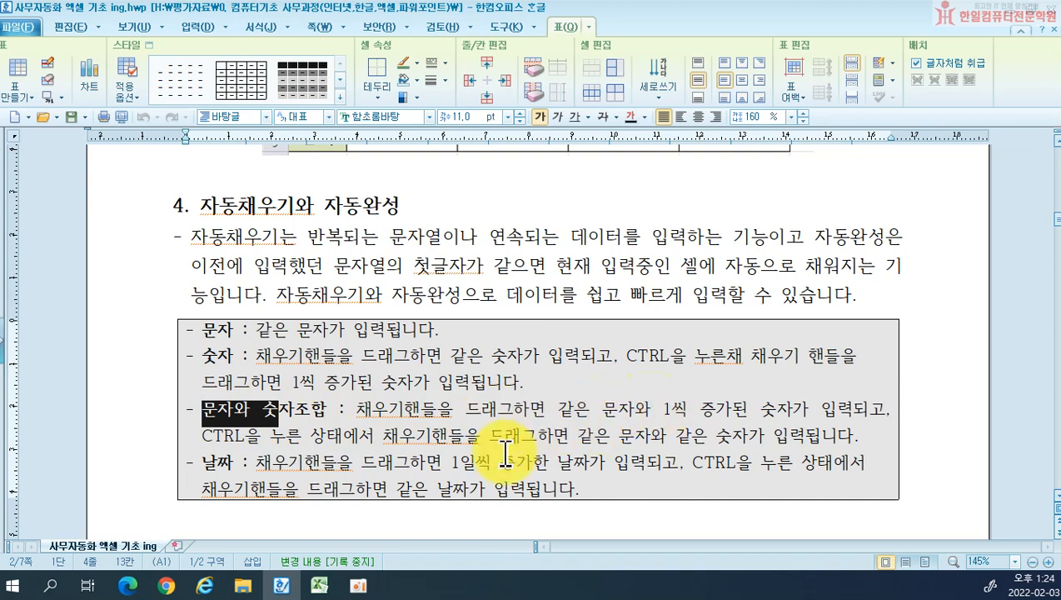
click(328, 586)
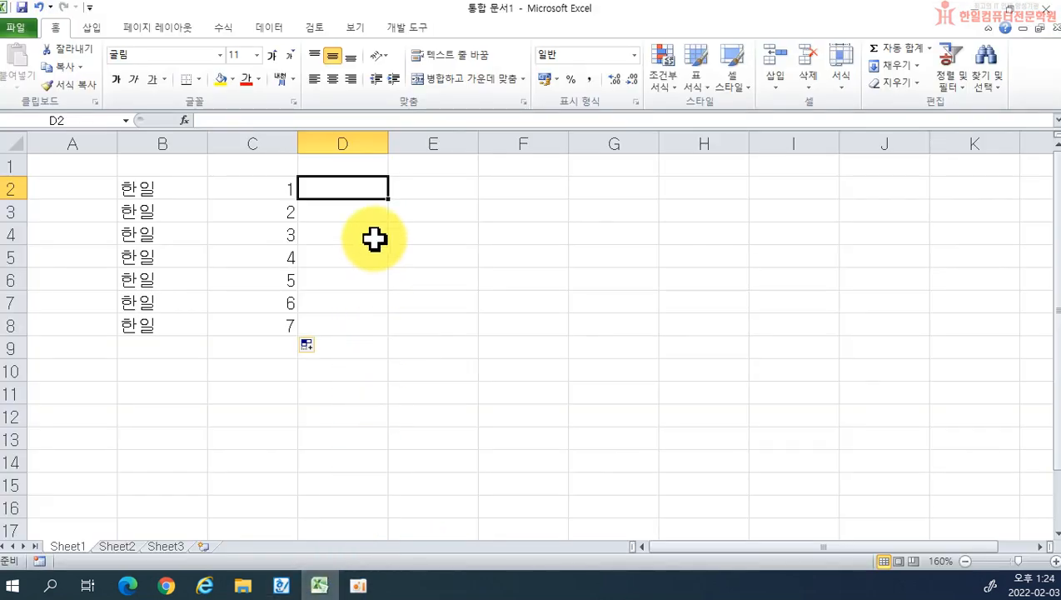
Enter 중곡1동 in cell D2 beside the number series
text(중곡1)
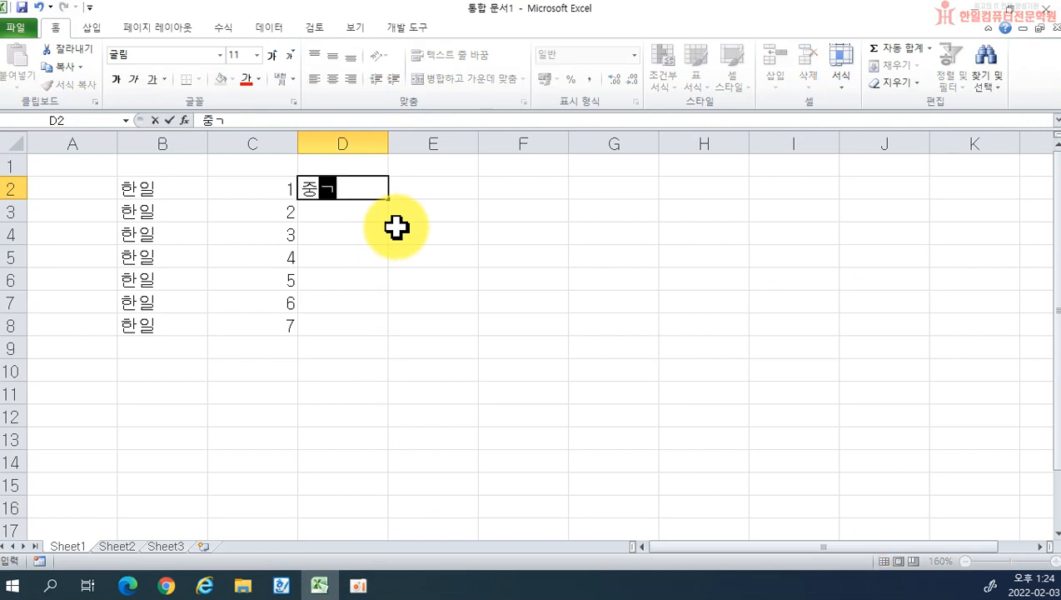
text(동])
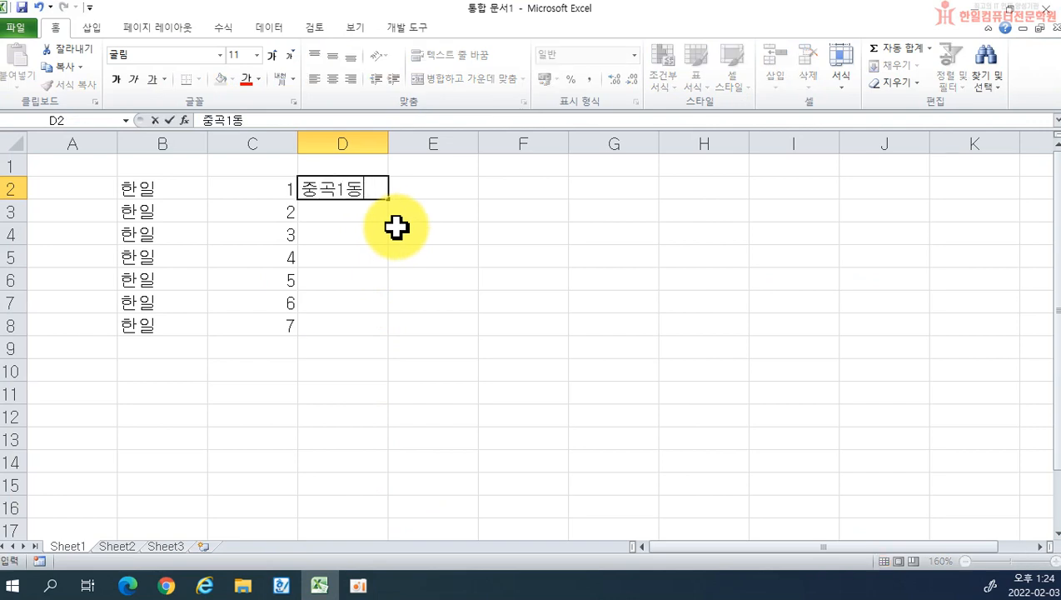
key(Return)
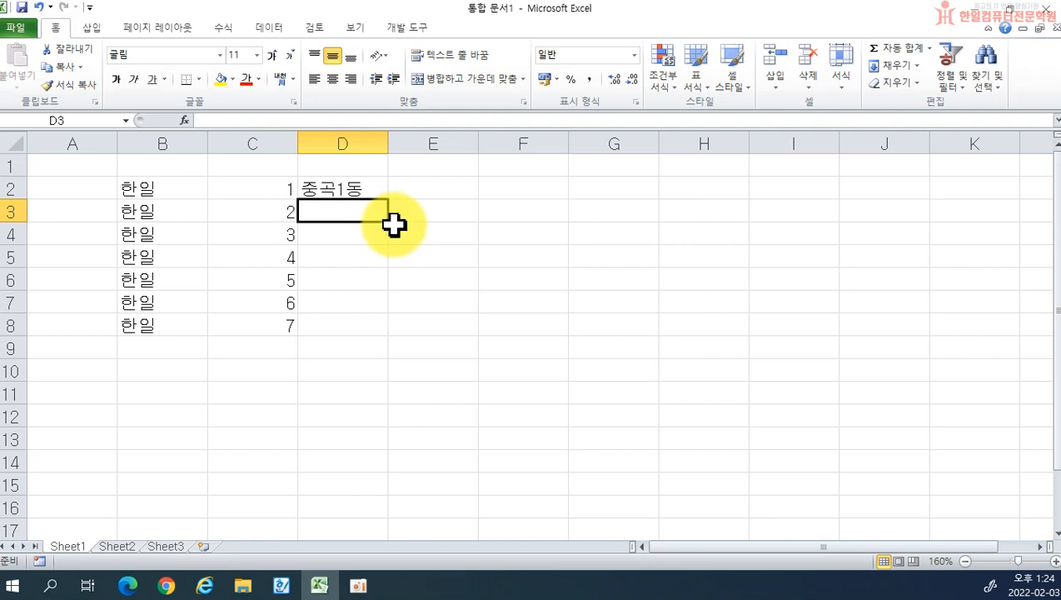
Auto-fill 중곡1동 from D2 down to D8 with the number increasing by one per row, and undo the fill
click(371, 188)
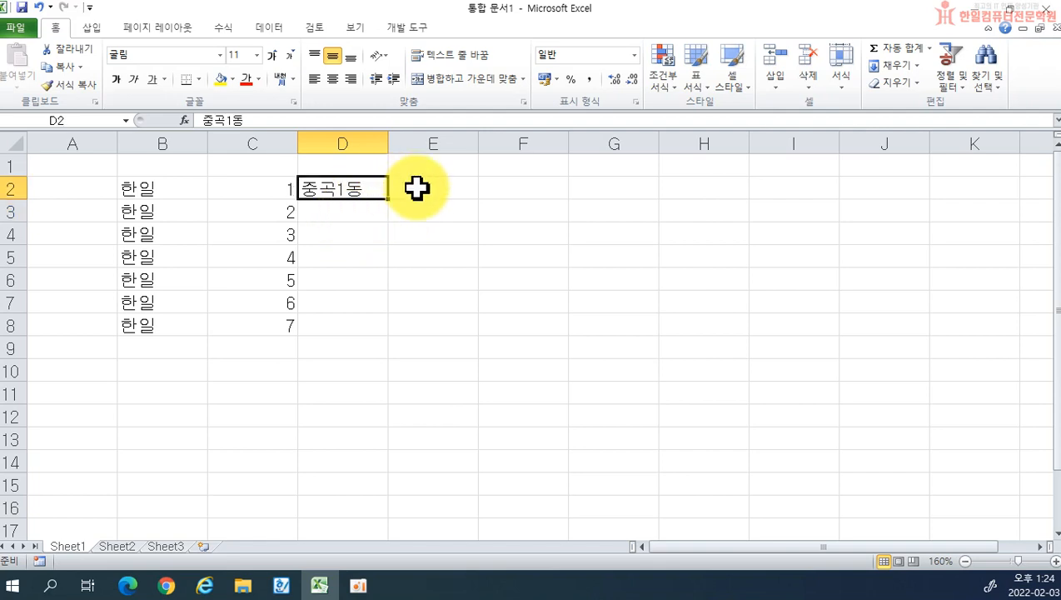
drag(389, 198, 389, 198)
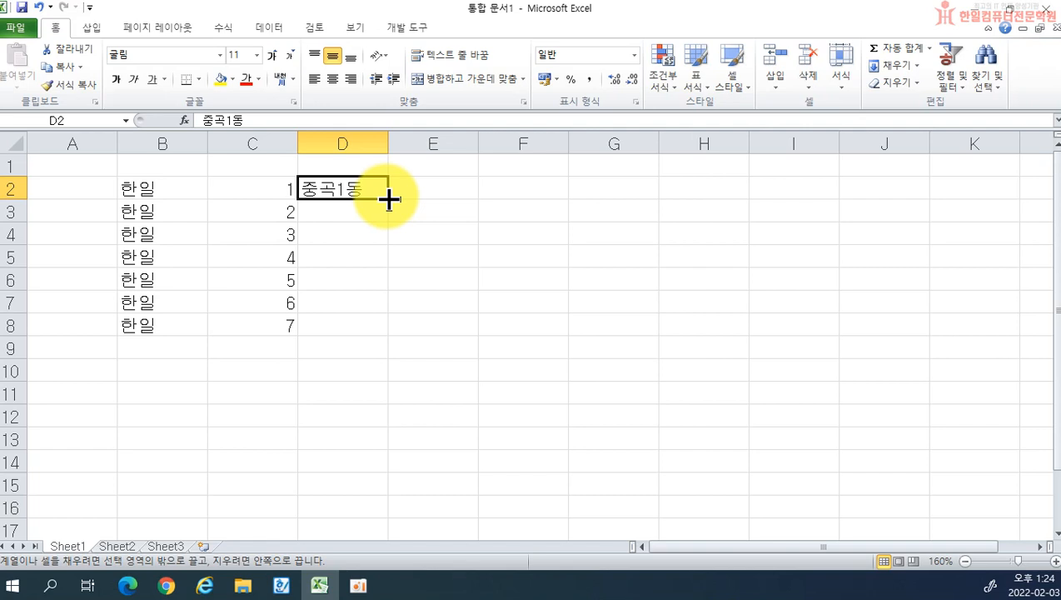
drag(389, 198, 364, 337)
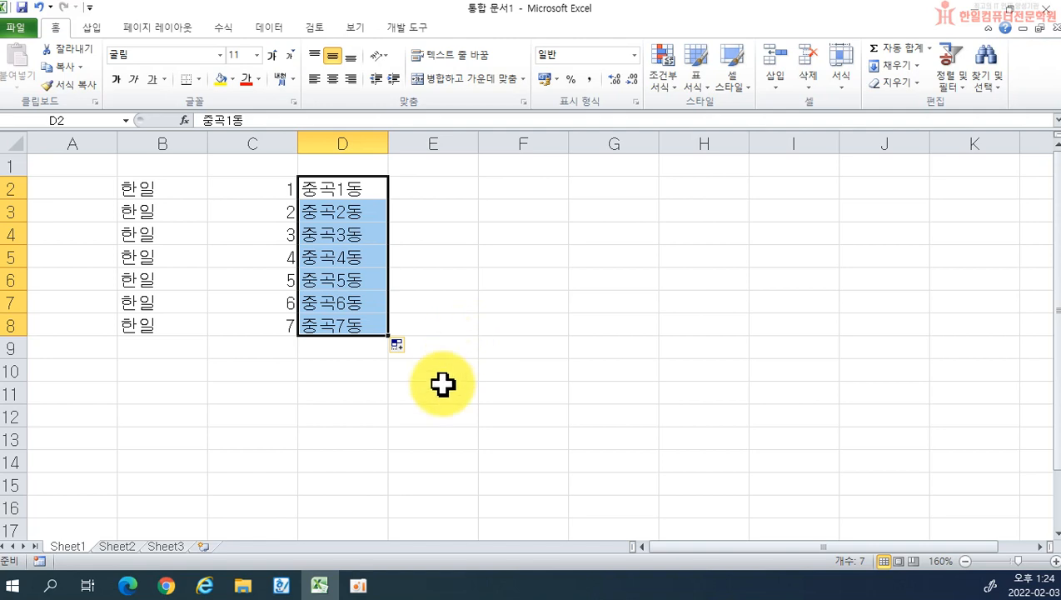
key(ctrl+z)
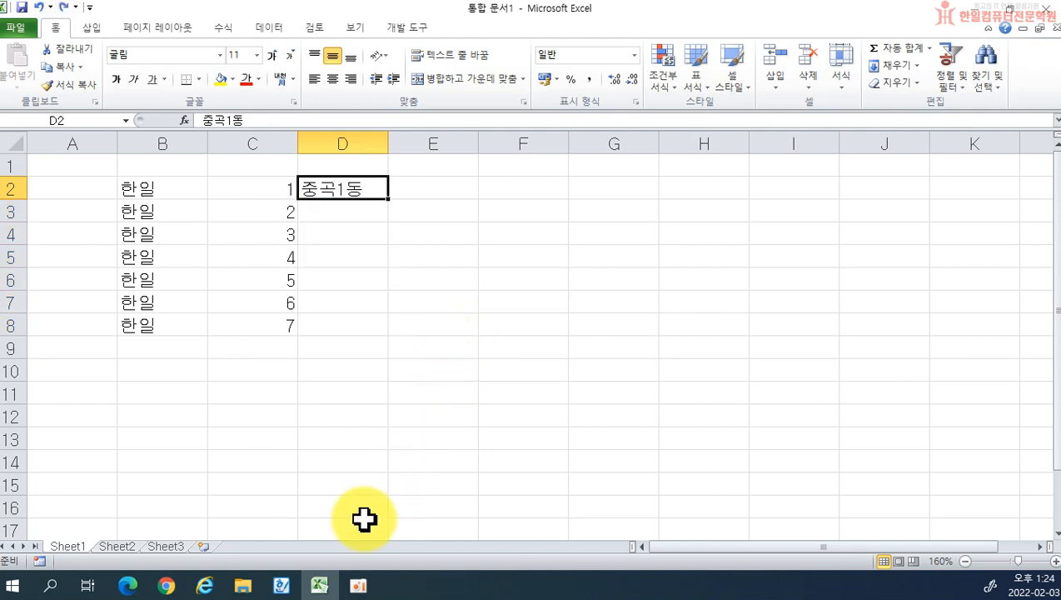
Review the CTRL rule for 문자와 숫자조합 in the Hangul notes, and fill Excel cells D2 down to D8 with identical copies of 중곡1동
click(281, 585)
click(557, 409)
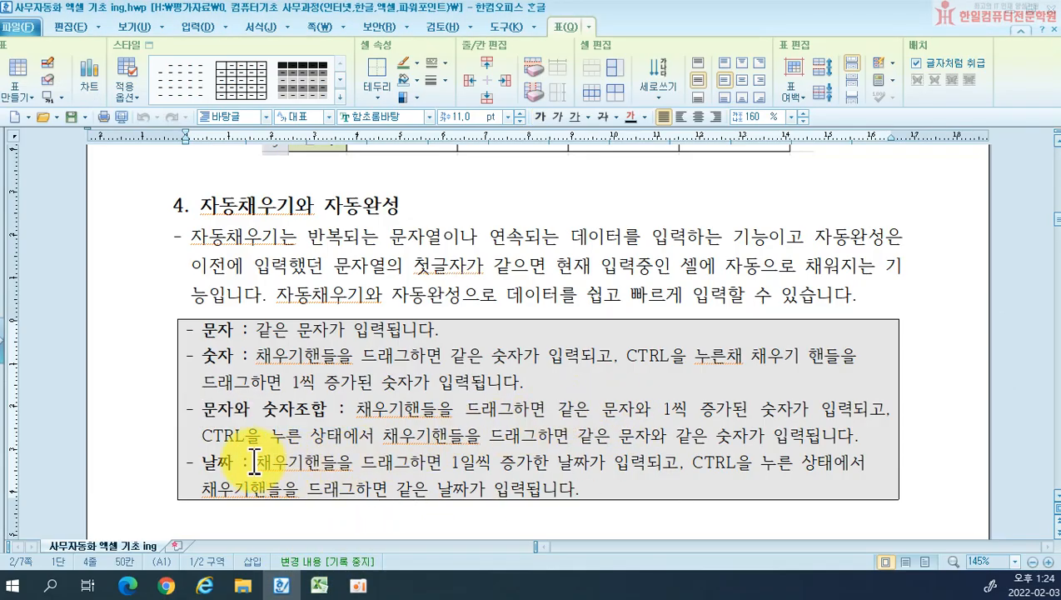
drag(207, 440, 893, 433)
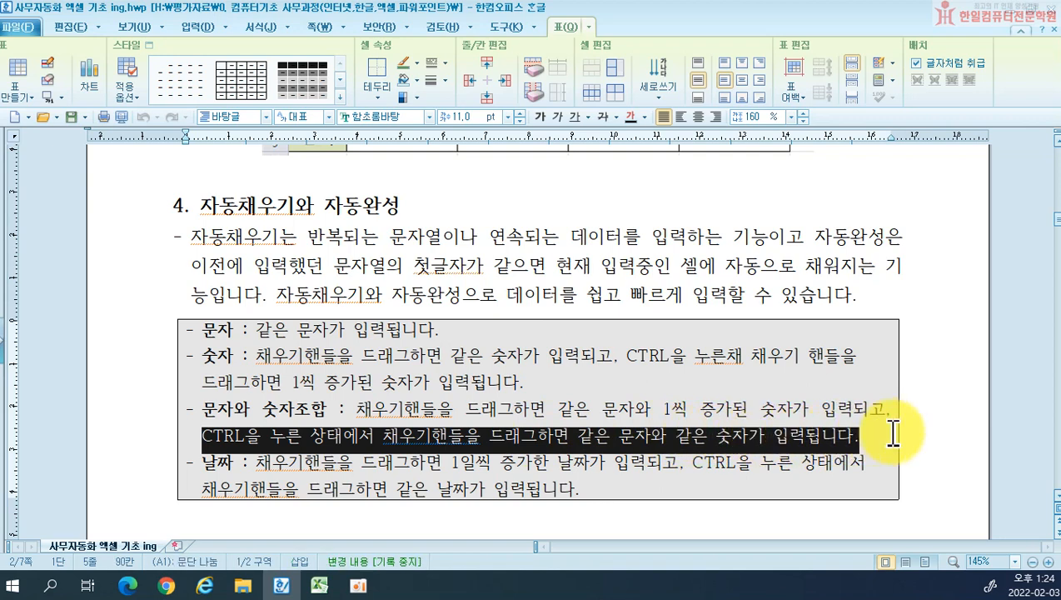
click(319, 583)
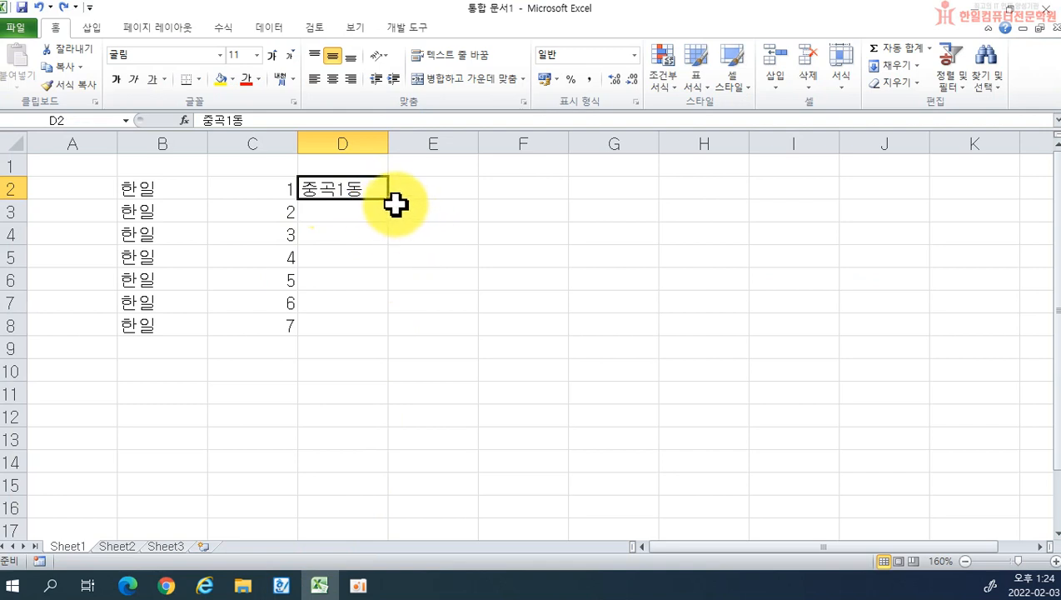
drag(389, 199, 367, 337)
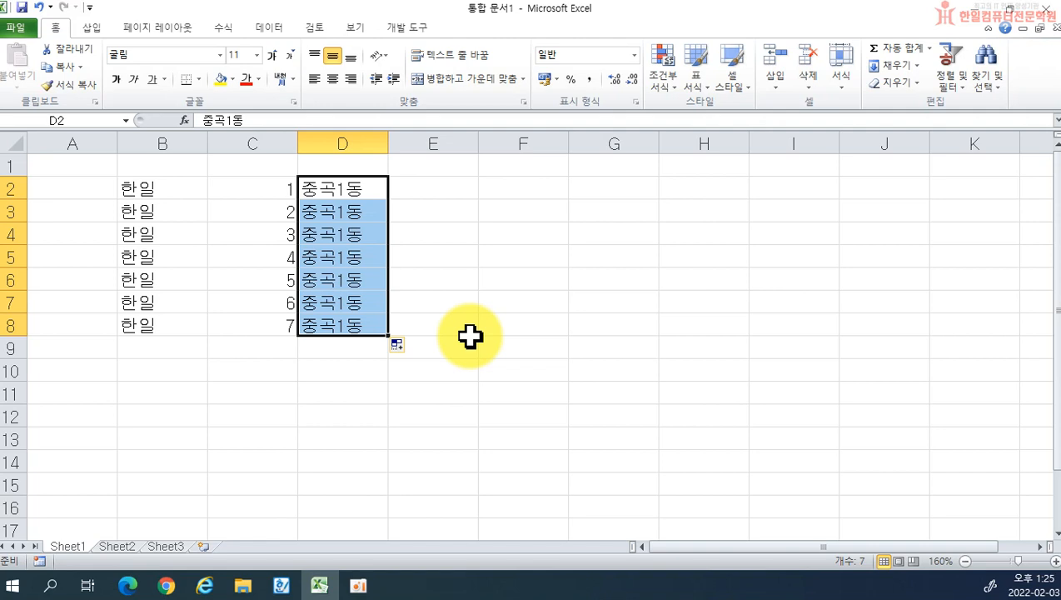
Enter 1학년 1반 in cell E2 beside the 중곡1동 column
key(Right)
ctrl+scroll(713, 201, up, 2)
text(1학년)
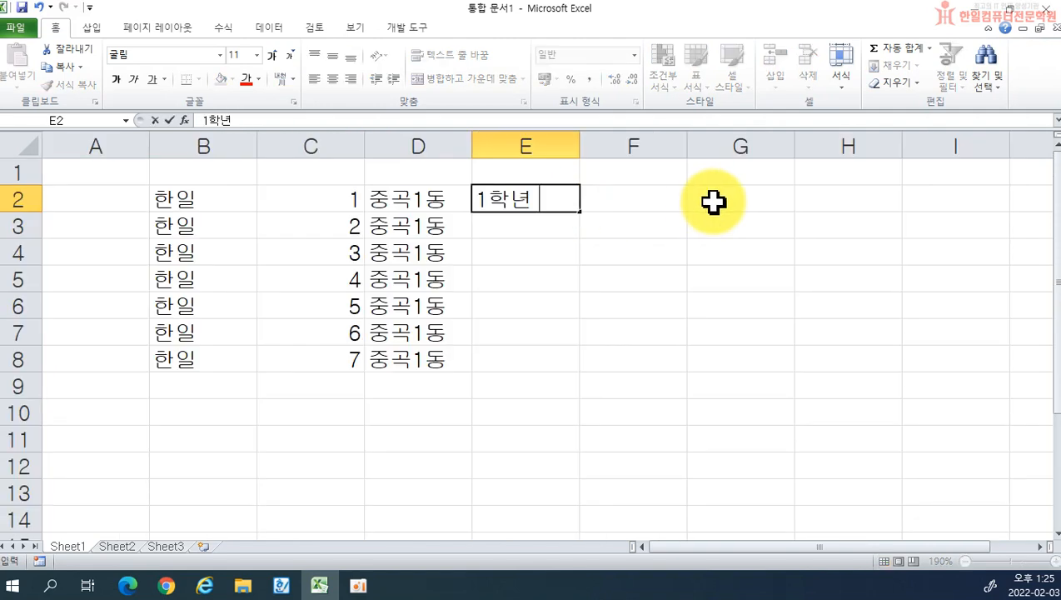
key(Right)
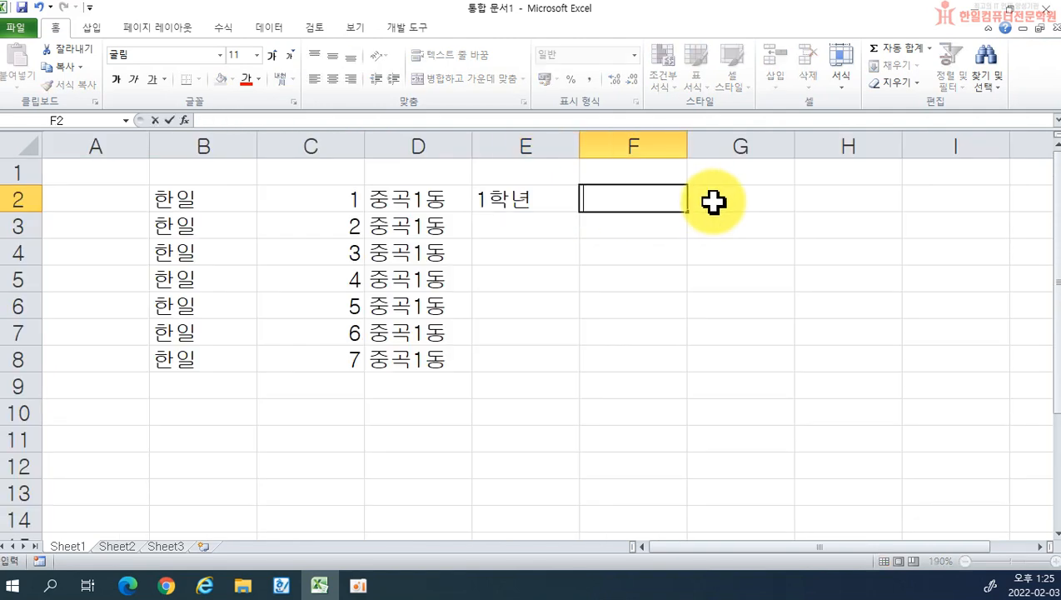
key(Left)
text(1학년 1ㅂ)
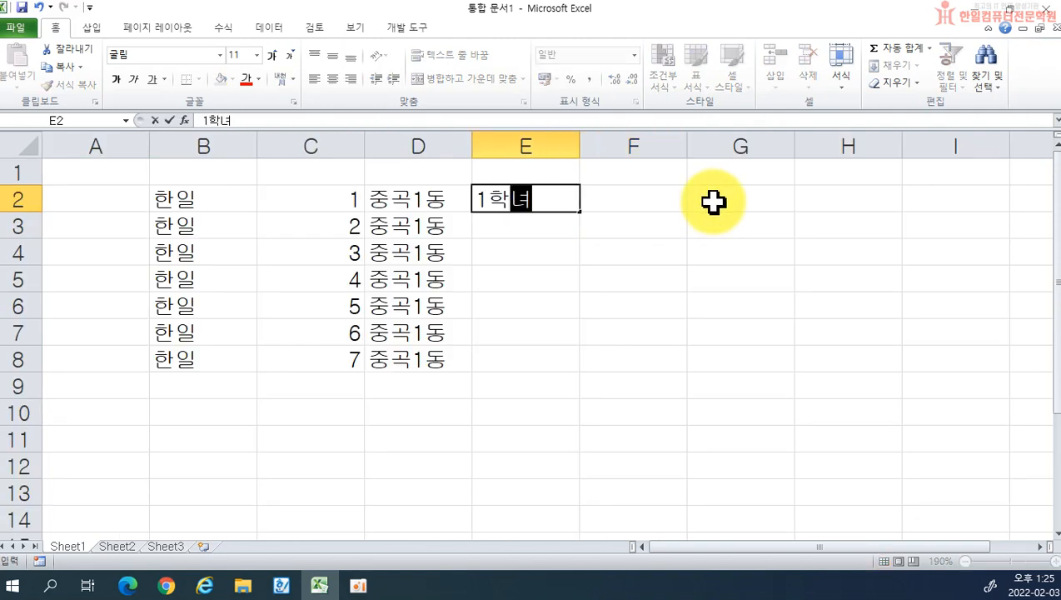
text(ㅏㄴ)
key(Return)
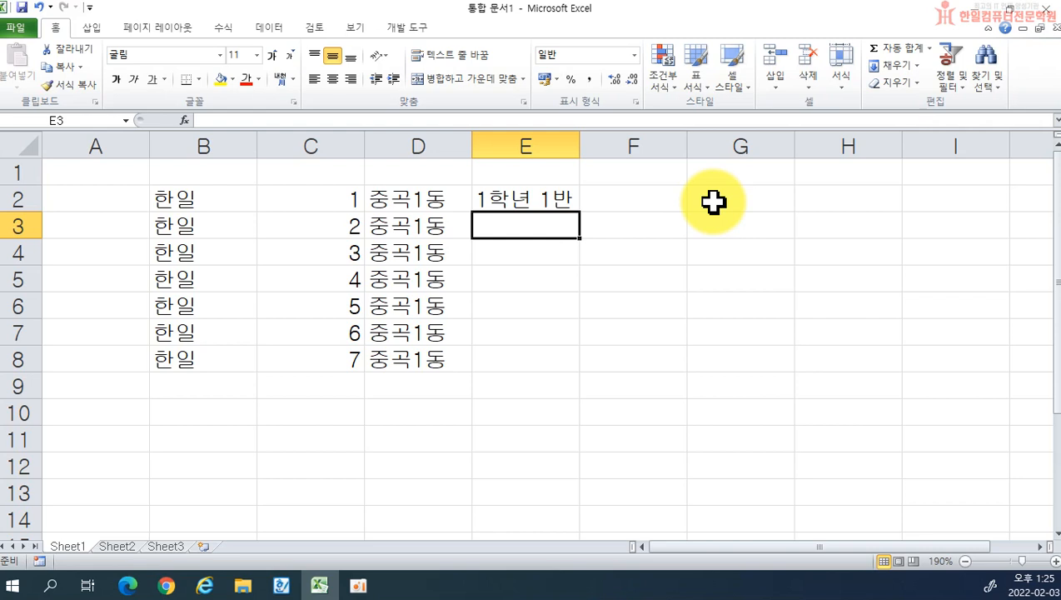
Auto-fill 1학년 1반 from E2 down to E8 with the 반 number increasing by one, and undo the fill
click(572, 200)
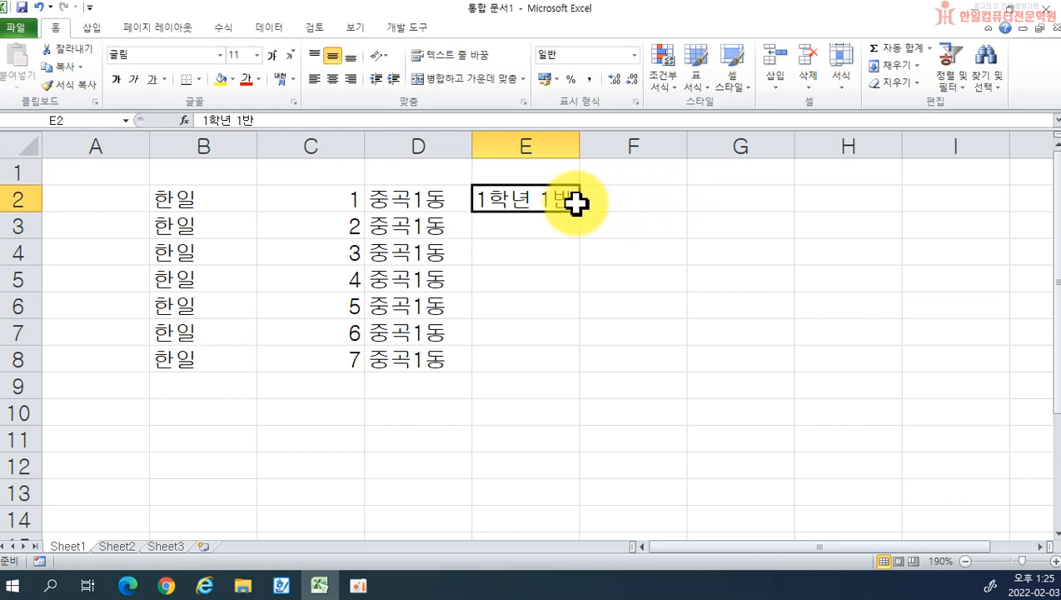
drag(579, 213, 559, 363)
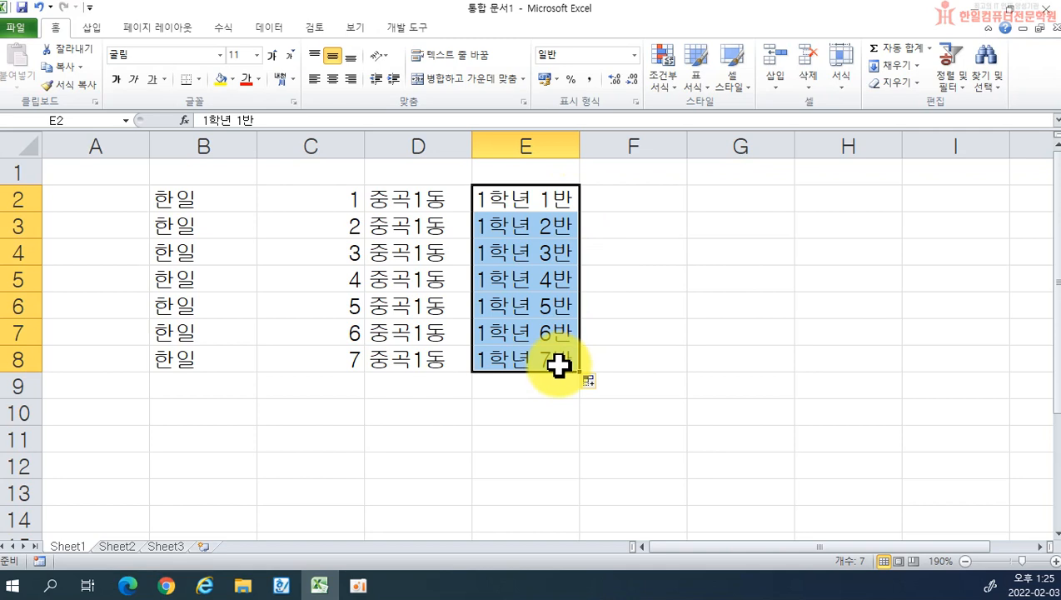
key(ctrl+z)
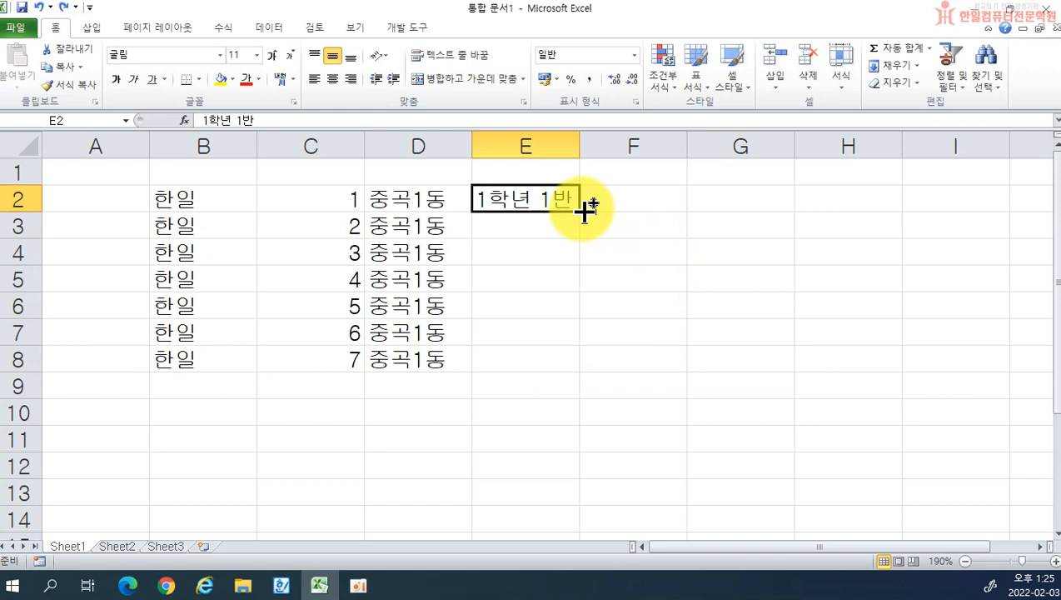
Fill E2 down to E8 with identical copies of 1학년 1반 and select cell F2
drag(585, 210, 554, 364)
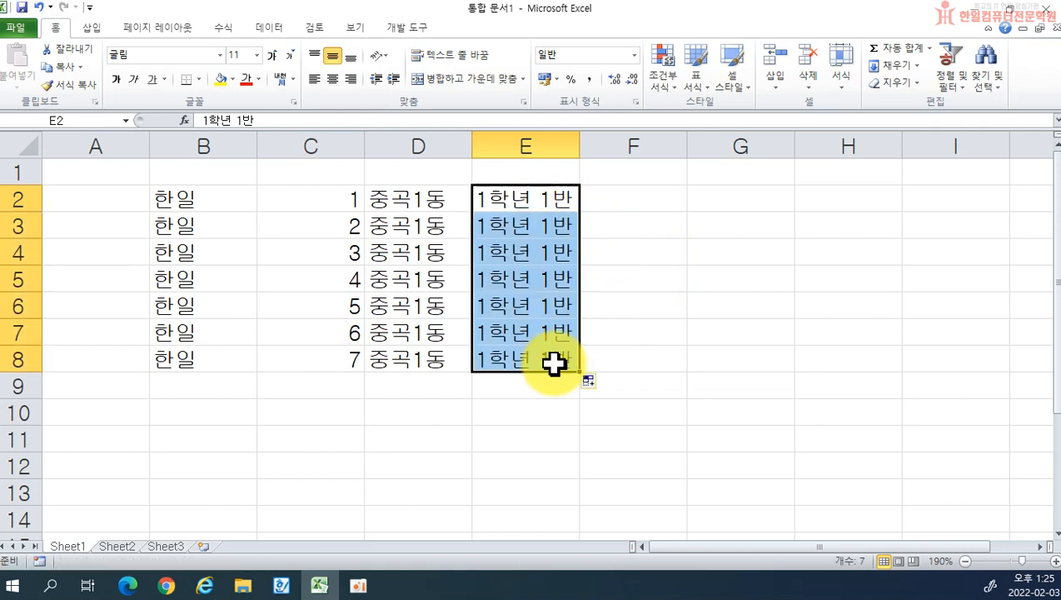
click(654, 201)
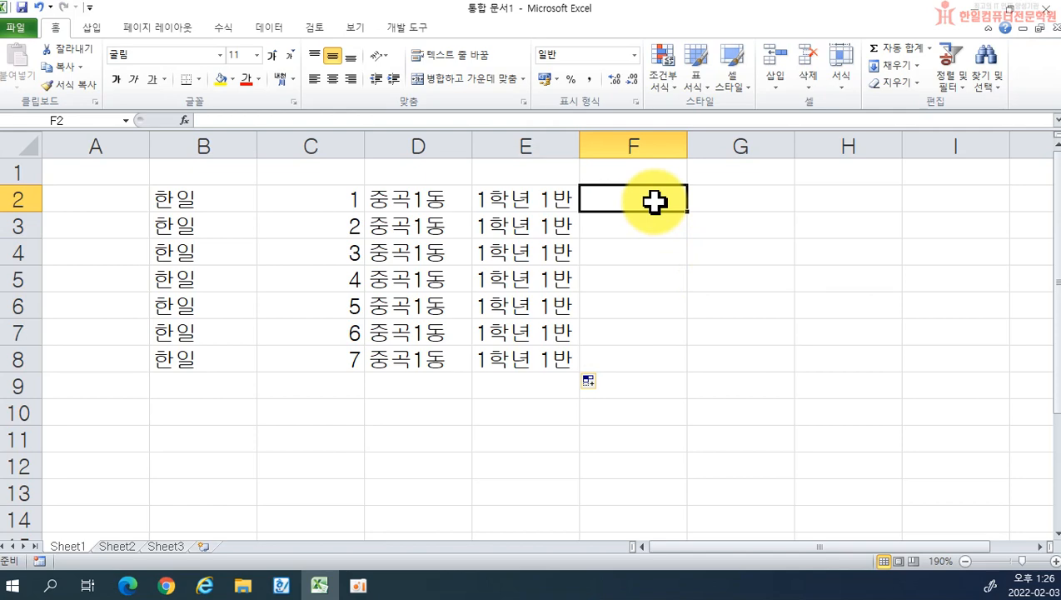
Switch to the Hangul notes and review the 날짜 rule on date auto-fill increasing by one day
click(283, 585)
click(377, 458)
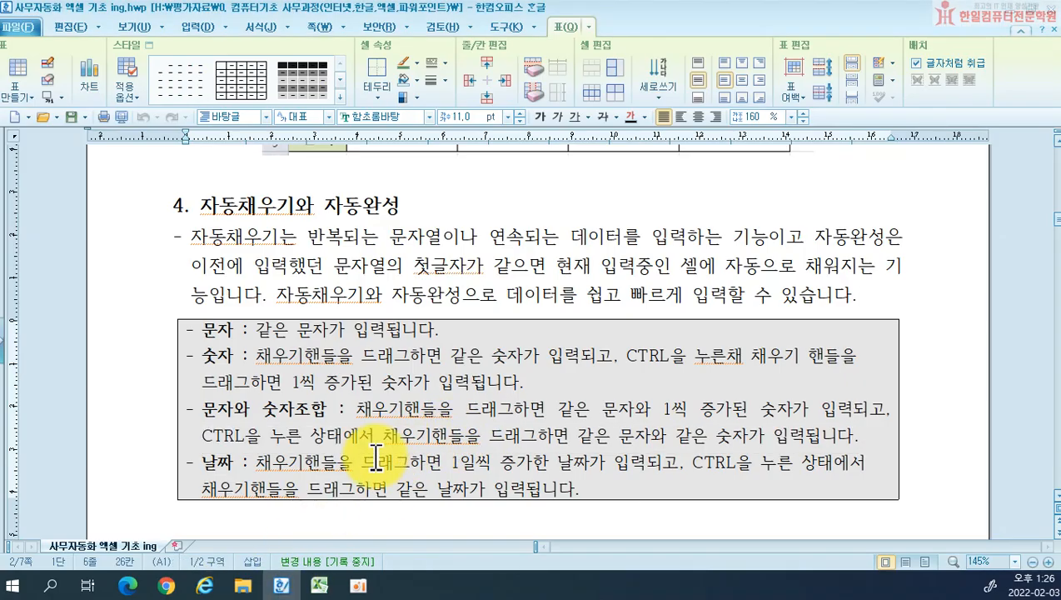
drag(203, 465, 244, 472)
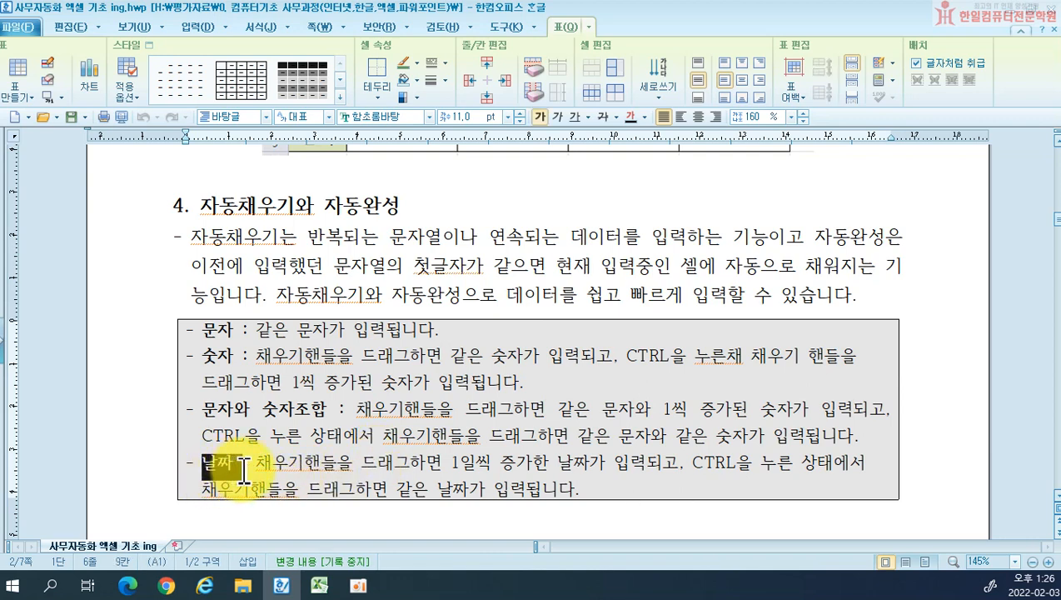
click(308, 462)
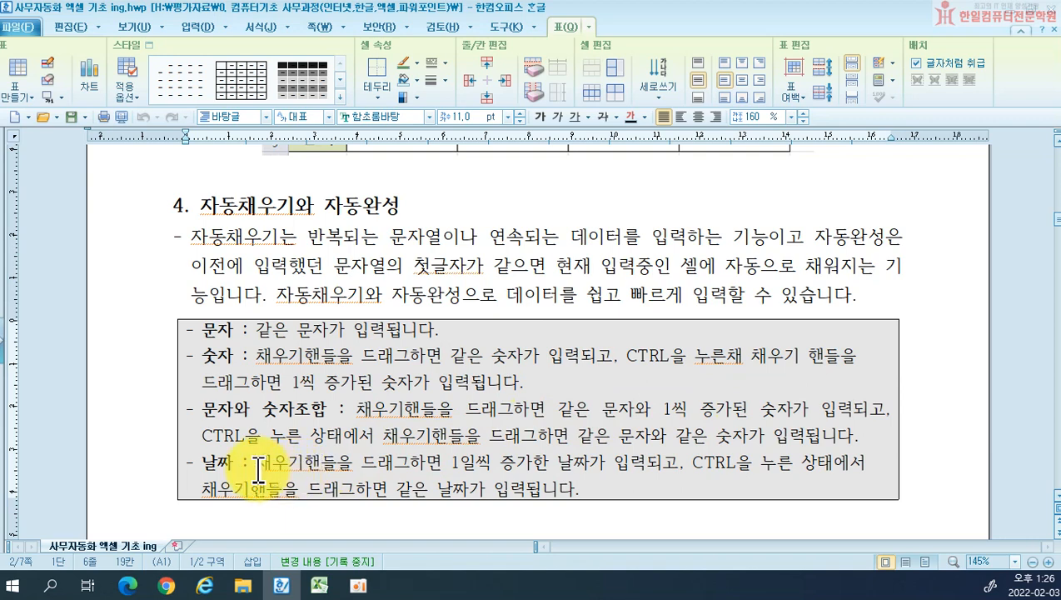
drag(255, 464, 679, 463)
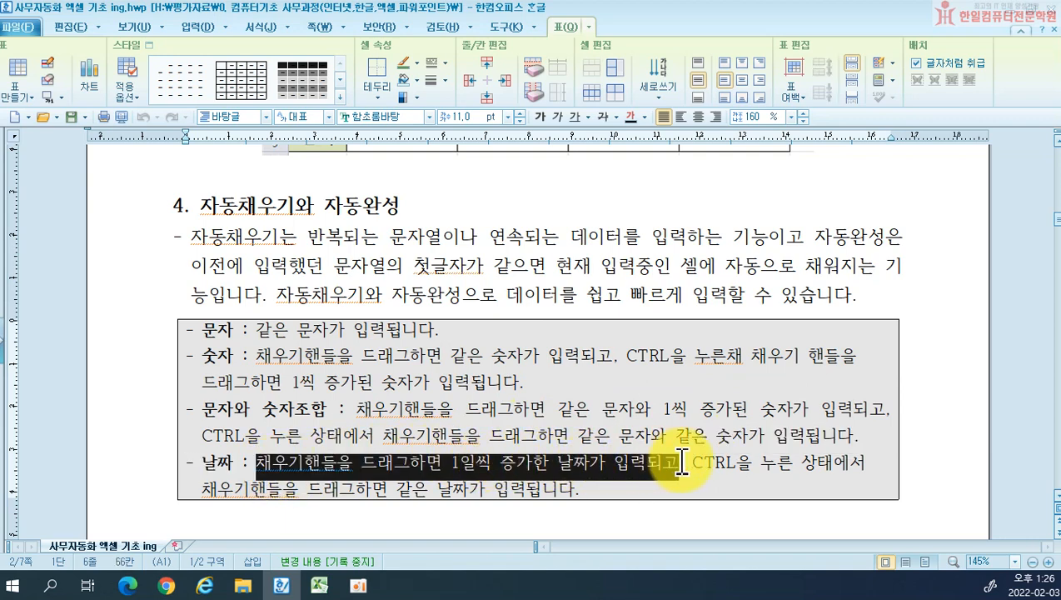
Switch back to Excel and enter the date 2022-2-3 in cell F2
click(320, 586)
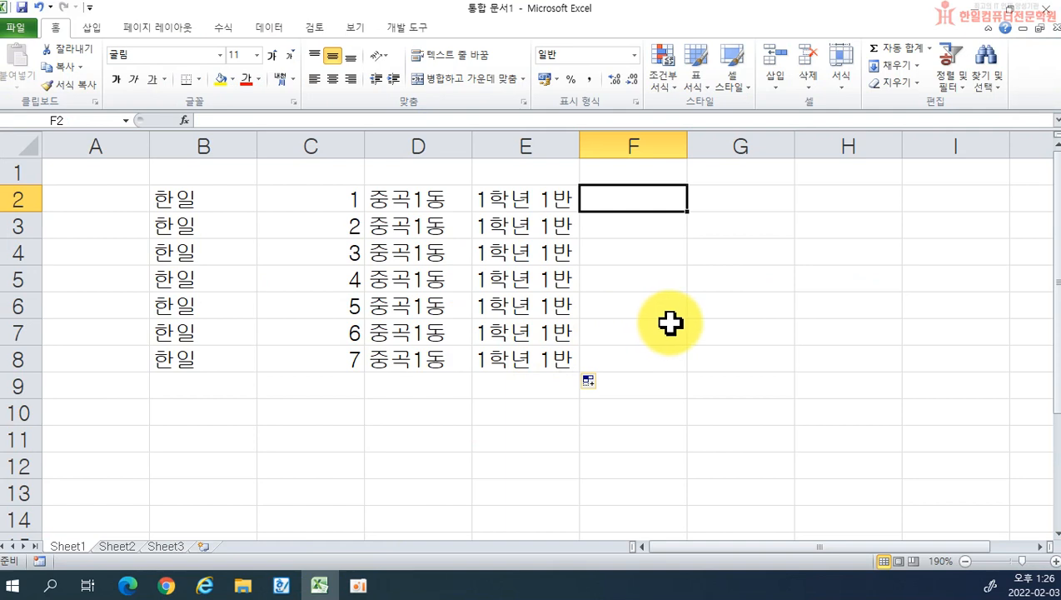
text(2022)
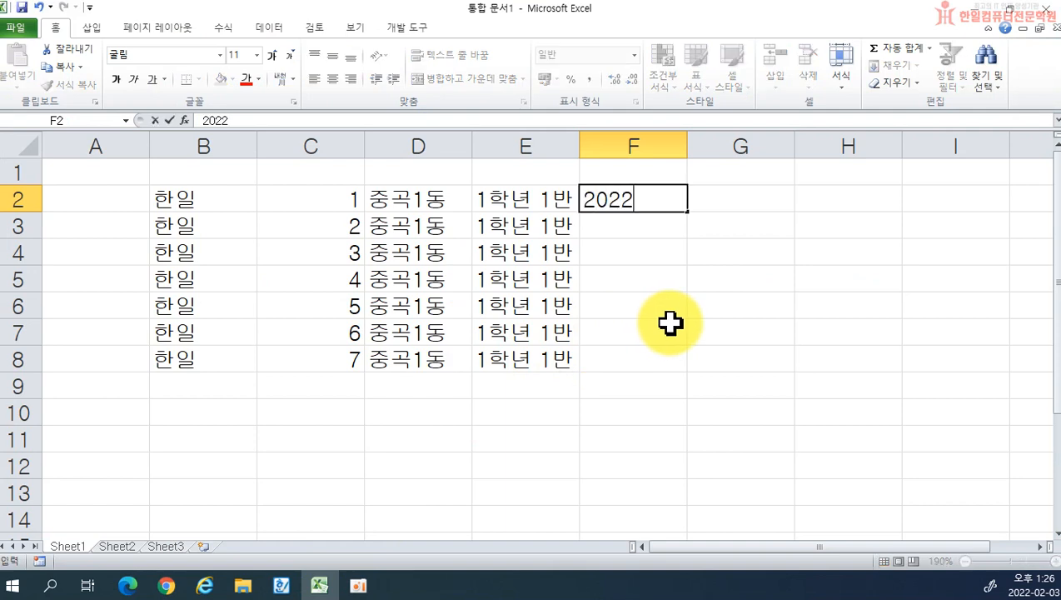
text(-2-3)
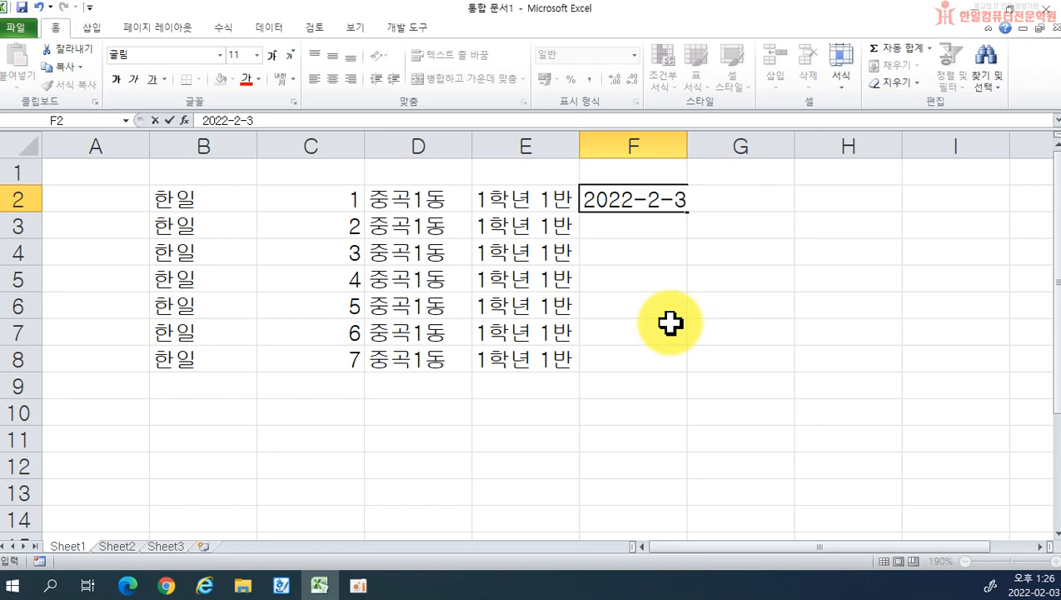
key(Return)
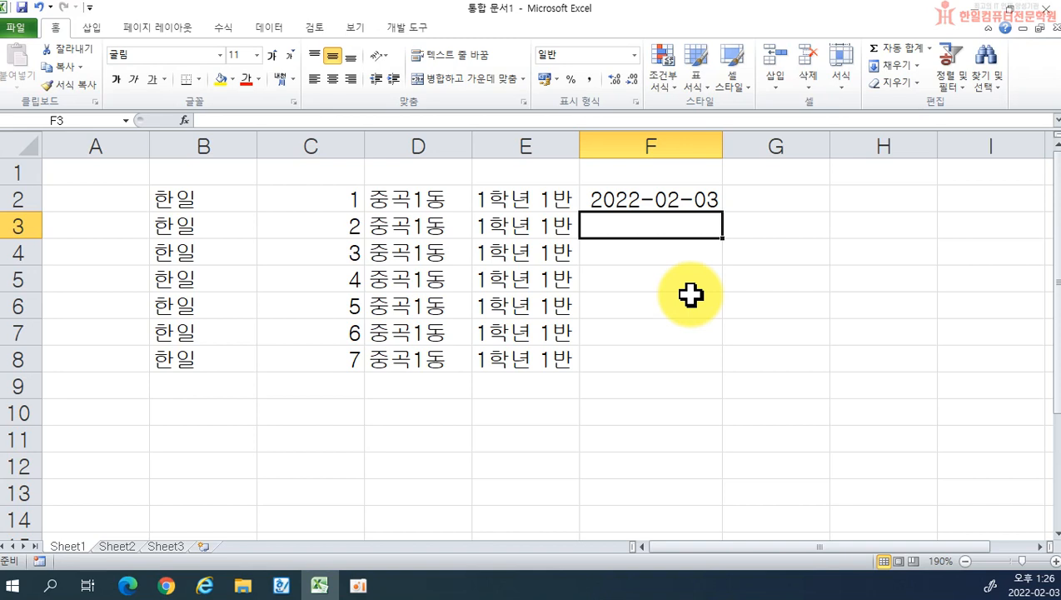
Auto-fill the date from F2 down to F9 by one day and change the fill to weekdays only (평일 단위 채우기)
click(693, 202)
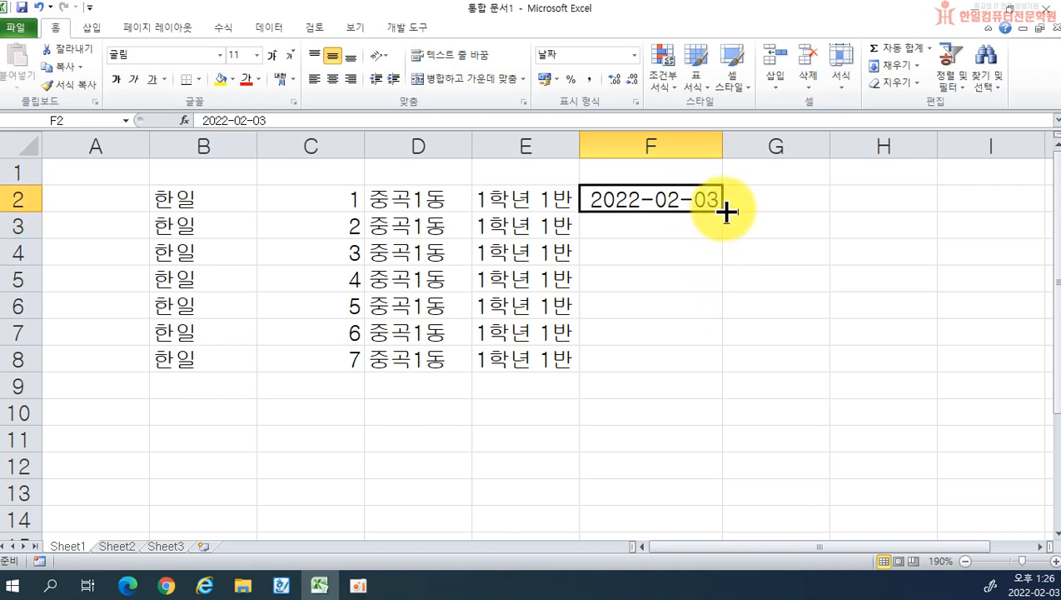
drag(724, 211, 690, 395)
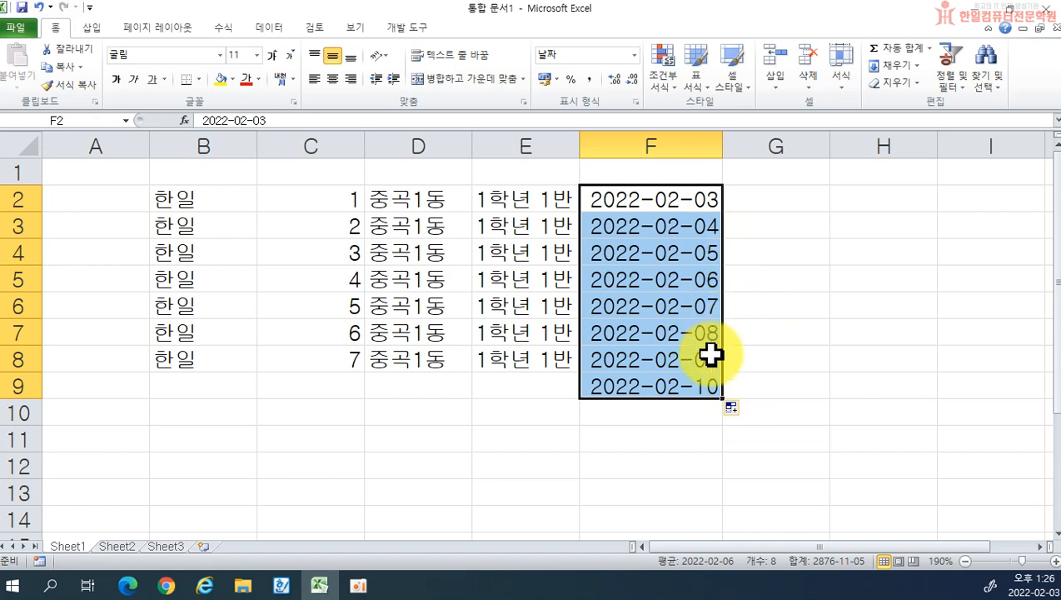
click(734, 409)
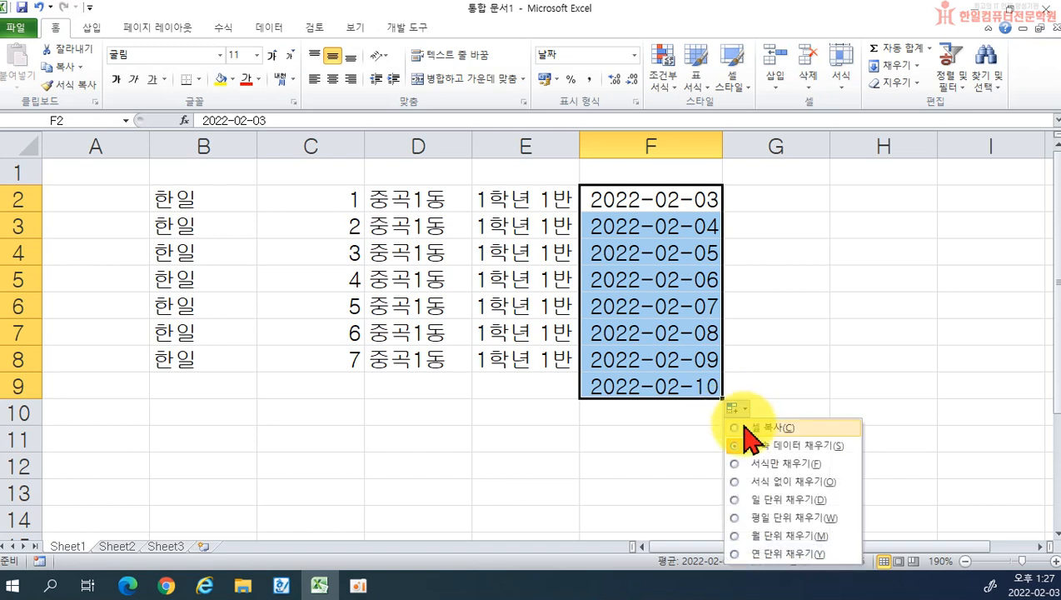
click(795, 517)
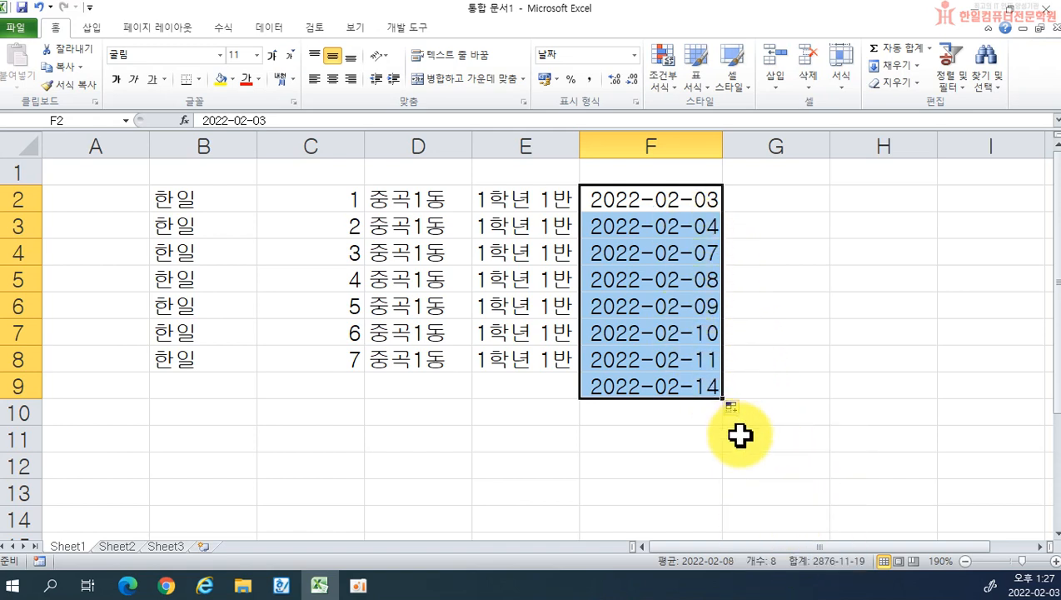
Change the F2:F9 date fill to monthly increments (월 단위 채우기), followed by yearly increments (연 단위 채우기)
click(734, 410)
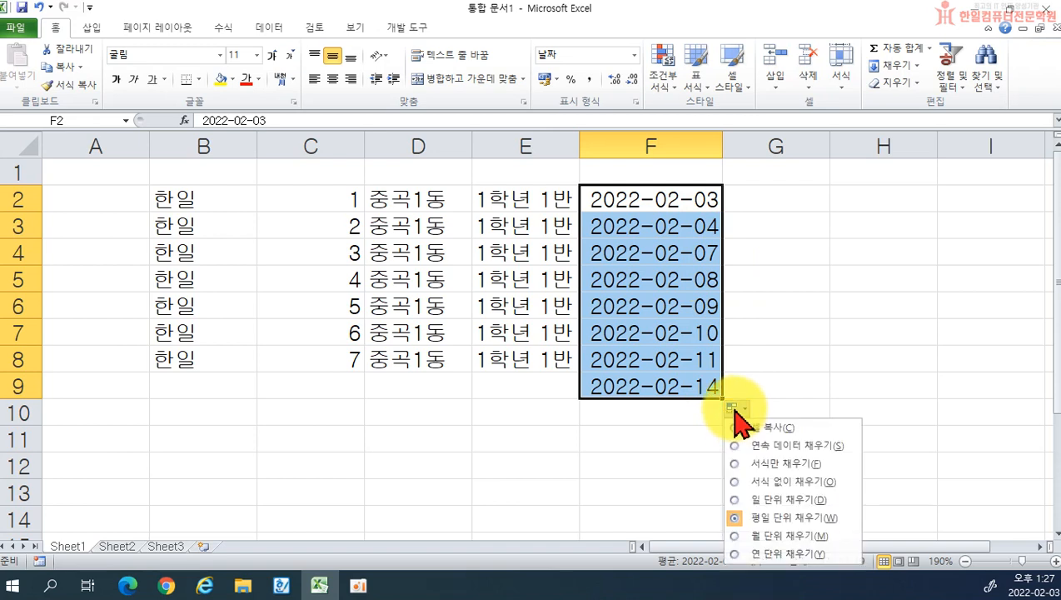
click(795, 536)
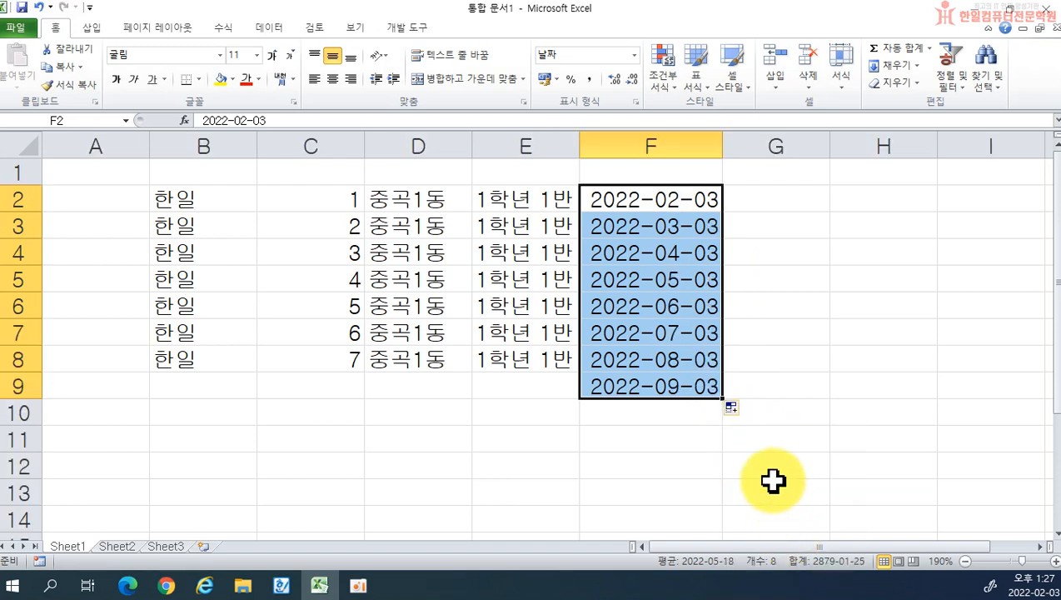
click(733, 408)
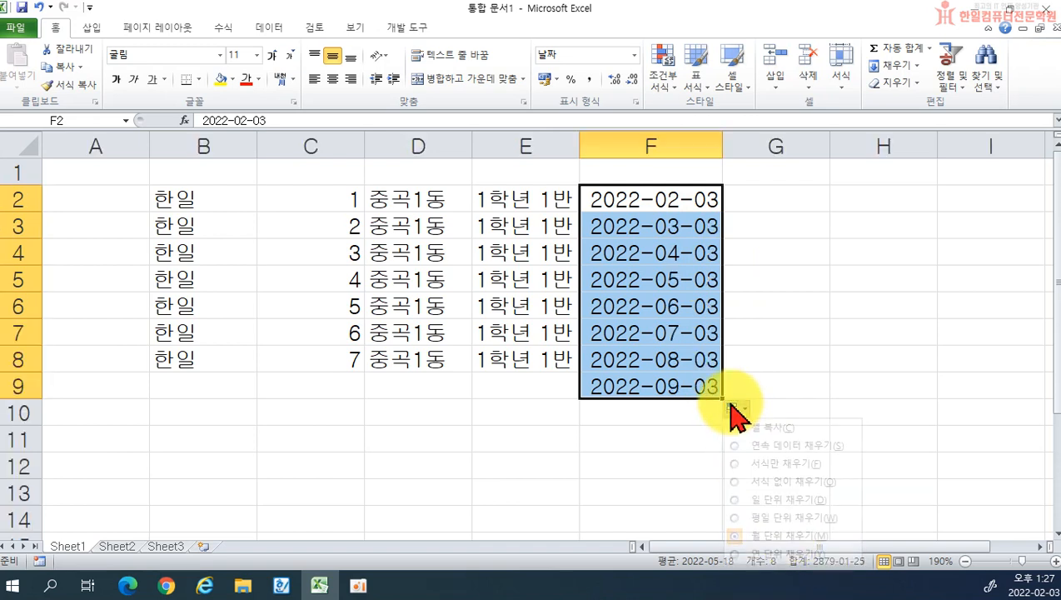
click(748, 553)
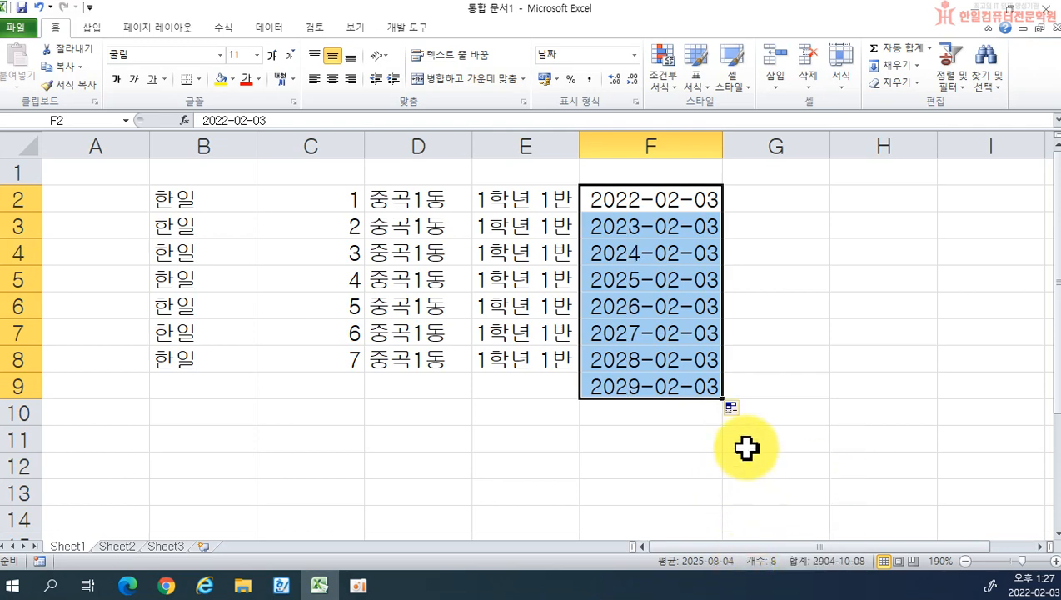
Try the weekday fill (평일 단위 채우기) and identical copies (셀 복사) on F2:F9, and undo the whole date fill
click(733, 408)
click(746, 517)
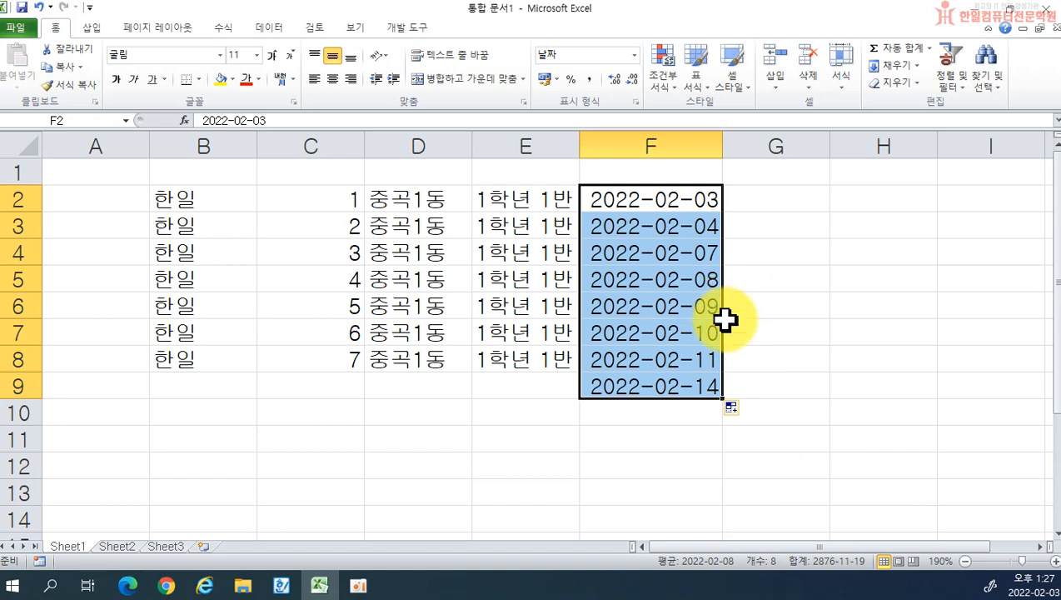
click(732, 408)
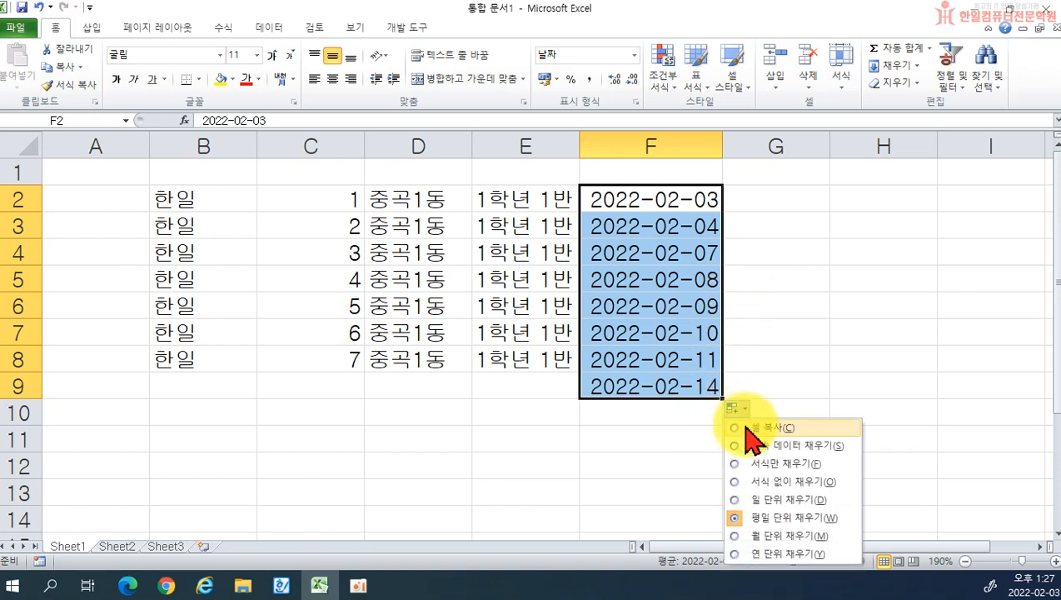
click(738, 427)
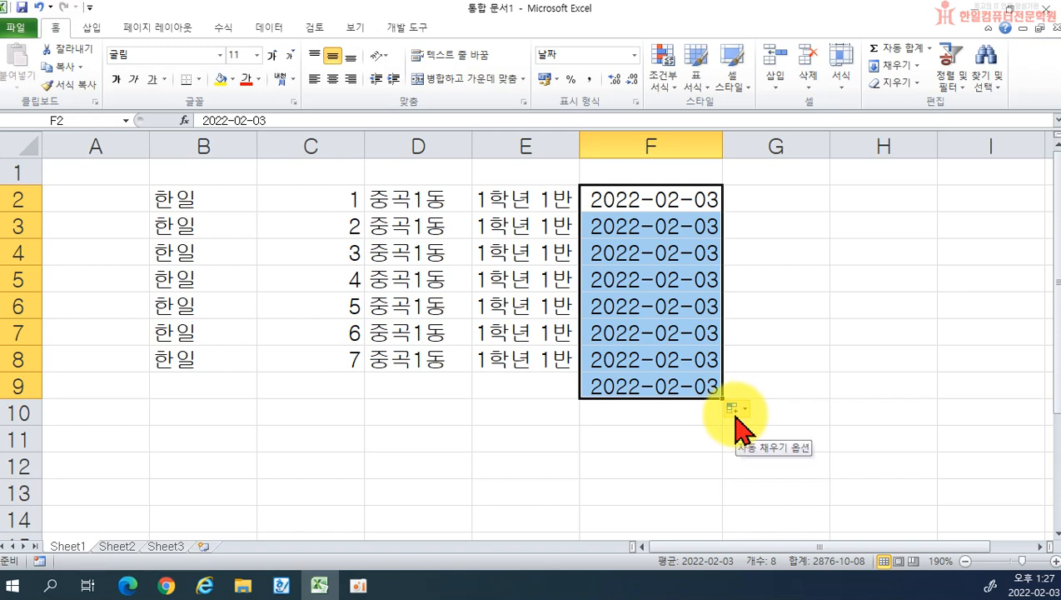
key(ctrl+z)
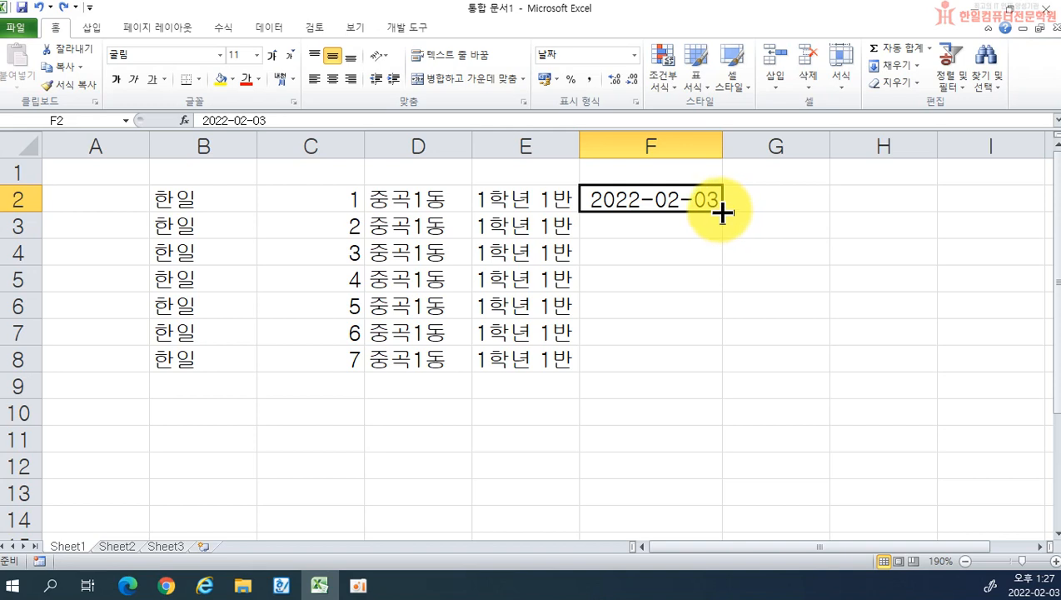
Auto-fill the date from F2 down to F8 with the day increasing by one, and undo the fill
drag(724, 216, 682, 371)
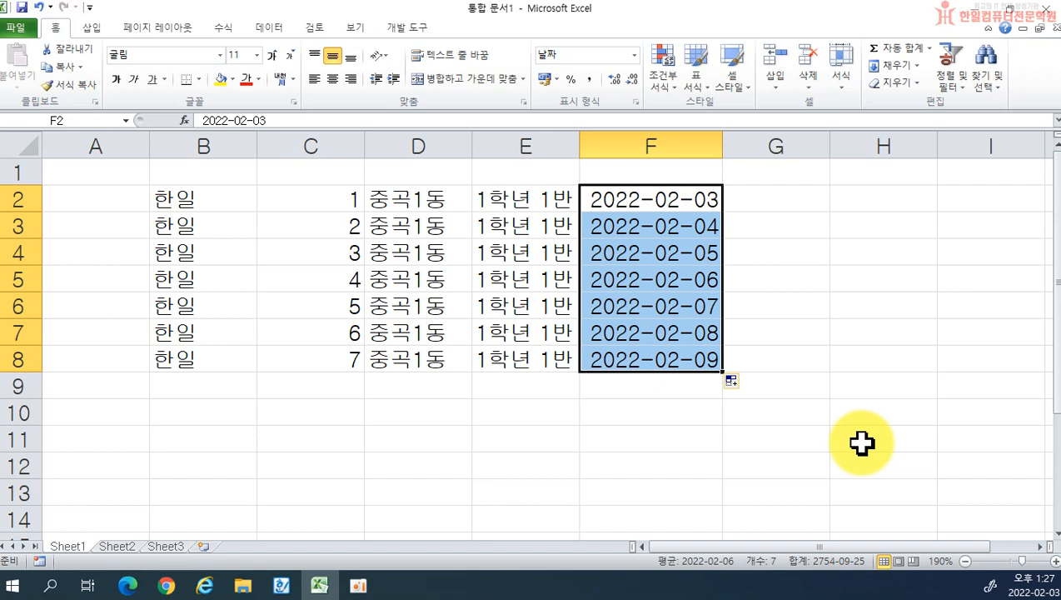
key(ctrl+z)
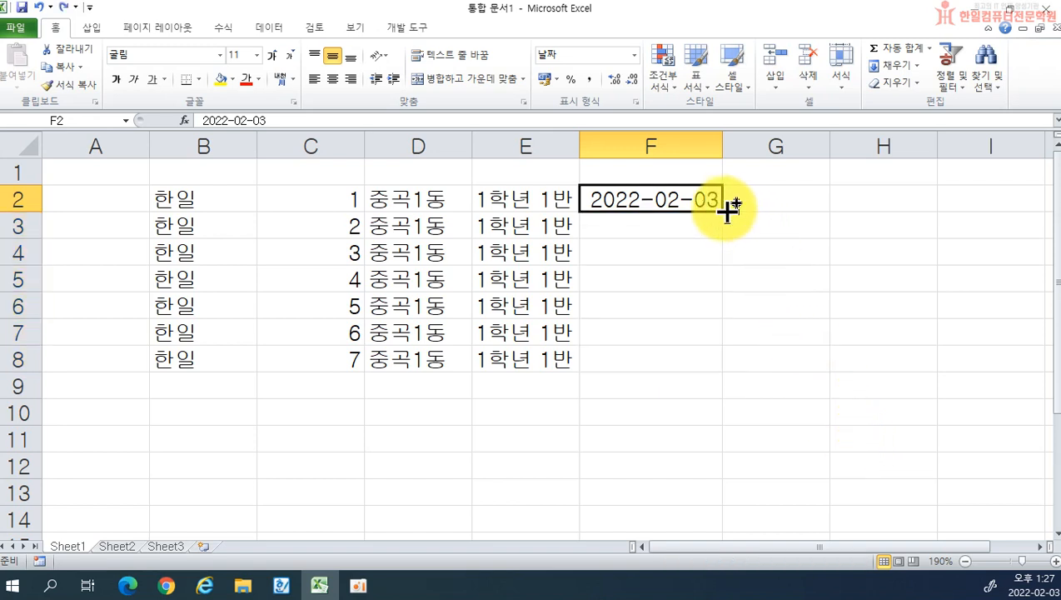
Fill F2 down to F8 with copies of the date, change the fill to weekdays only (평일 단위 채우기), and review the fill options
drag(727, 210, 704, 374)
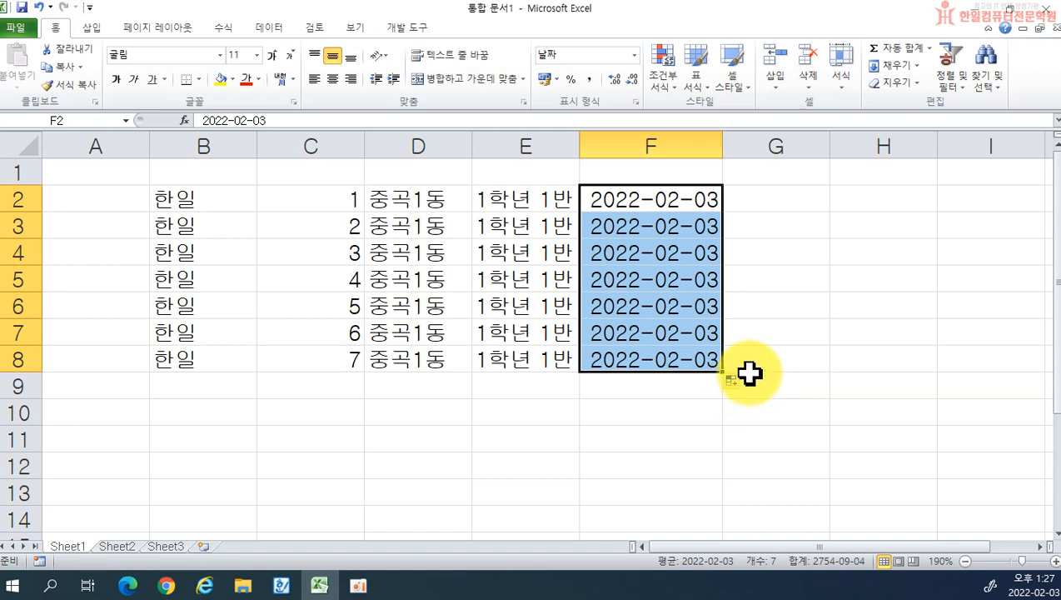
click(733, 380)
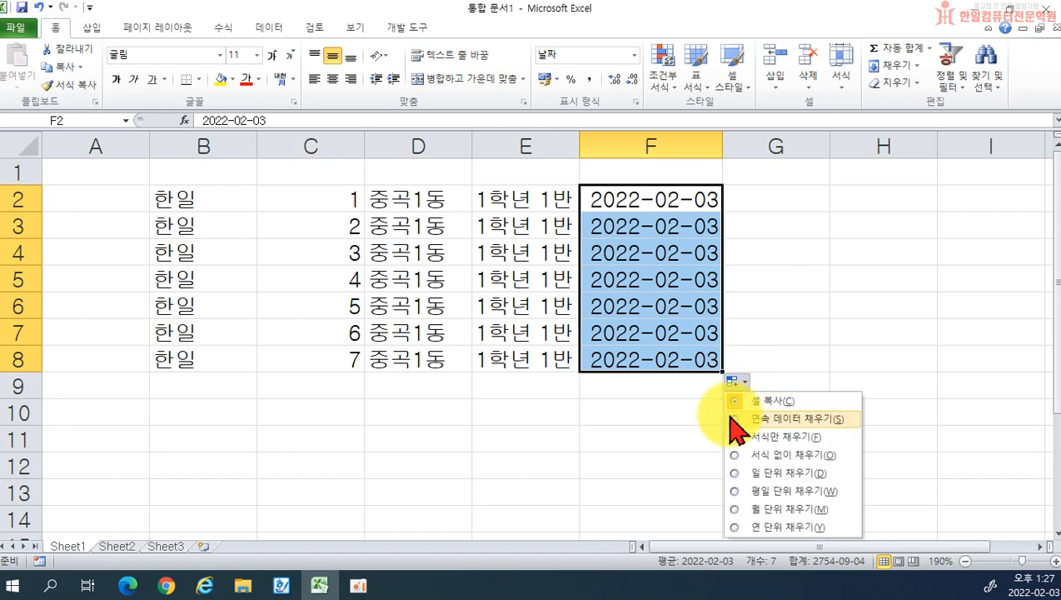
click(783, 491)
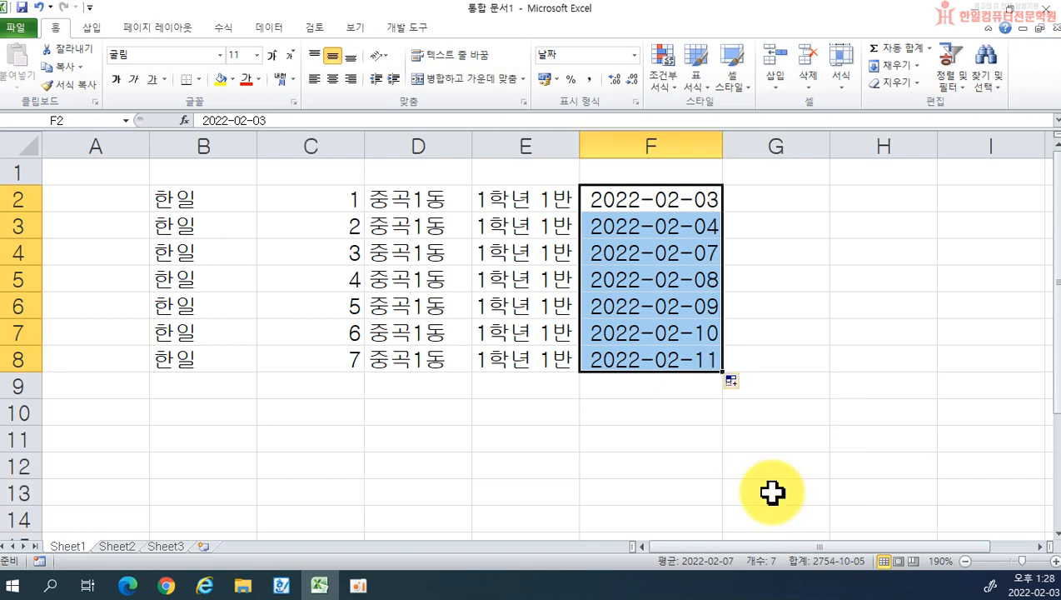
click(733, 384)
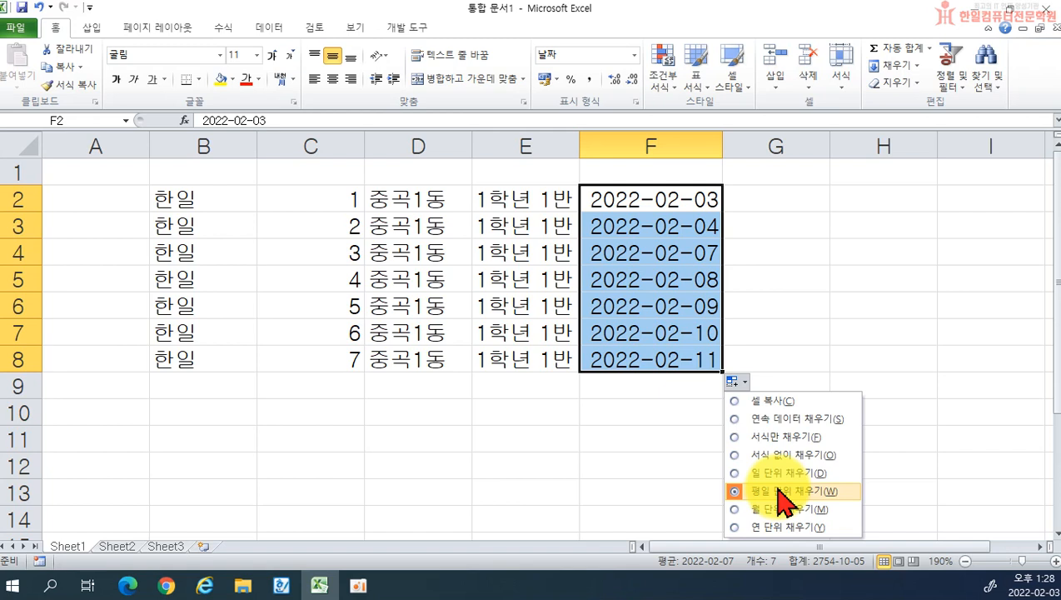
click(736, 382)
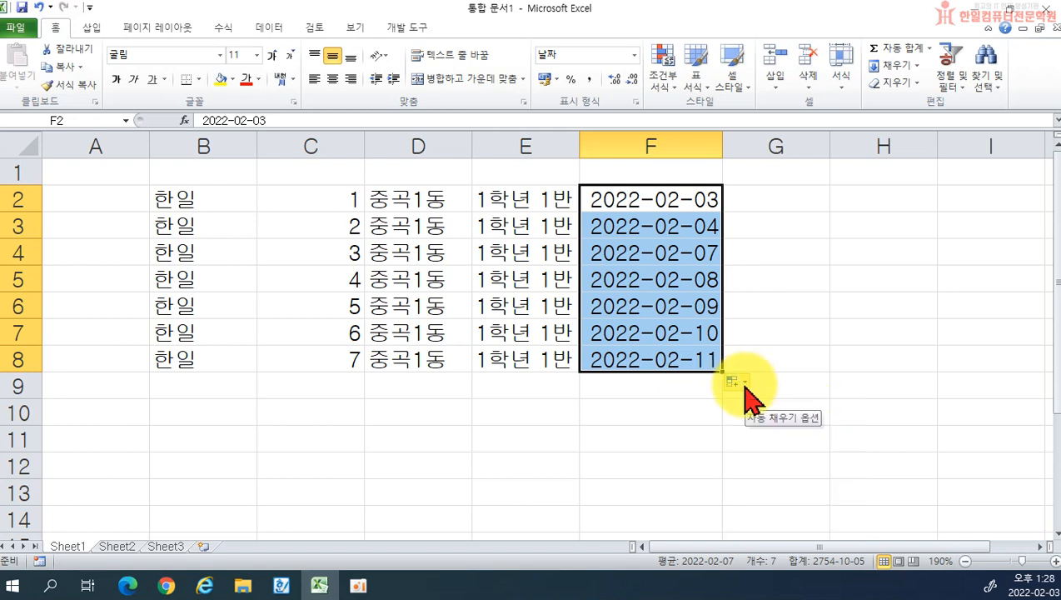
click(738, 382)
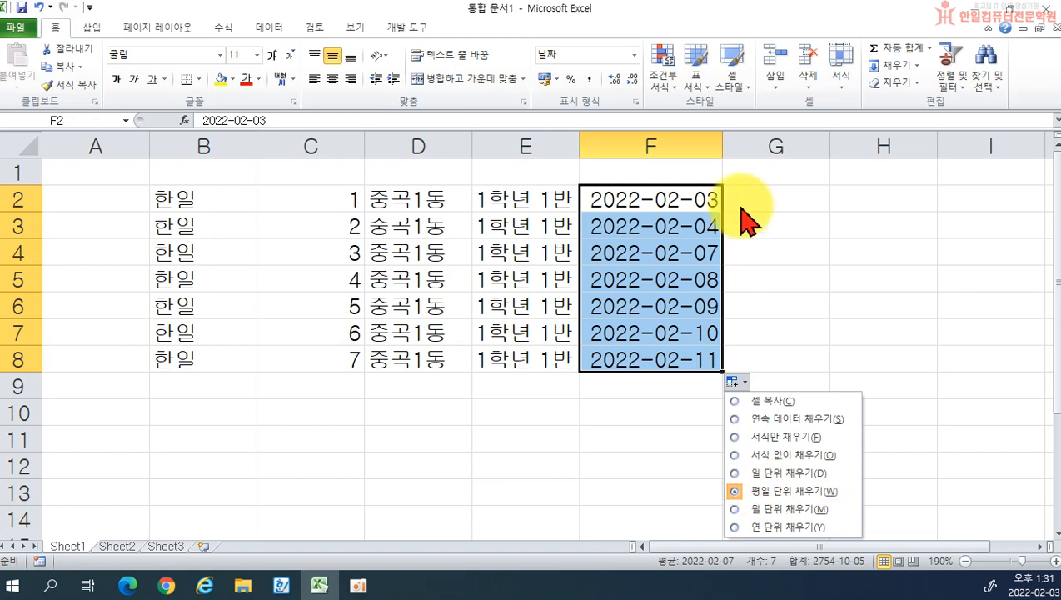
Enter the time 10:10 in cell G2 beside the date column
click(770, 200)
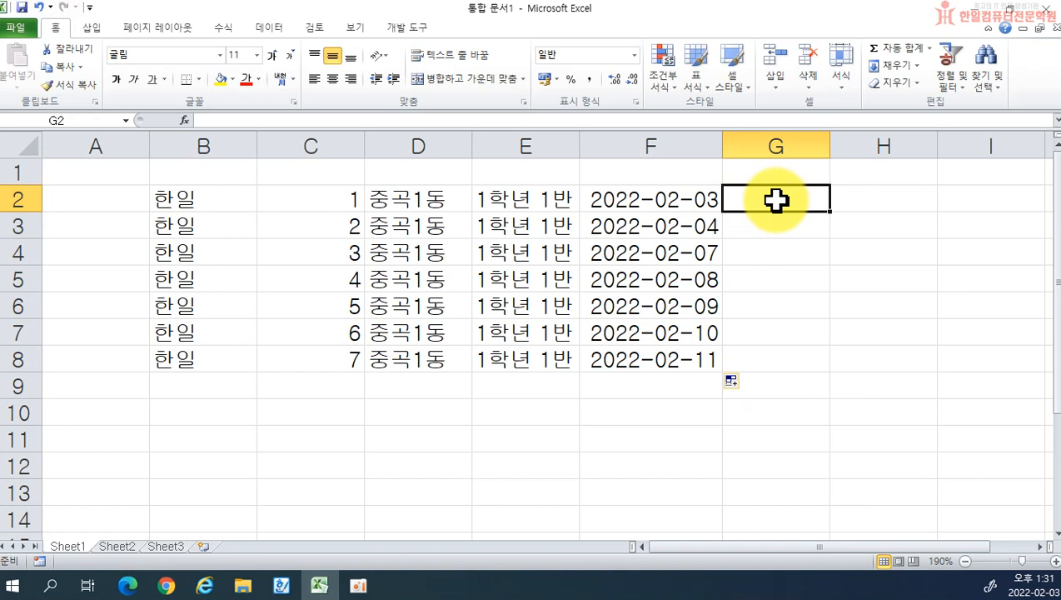
text(10)
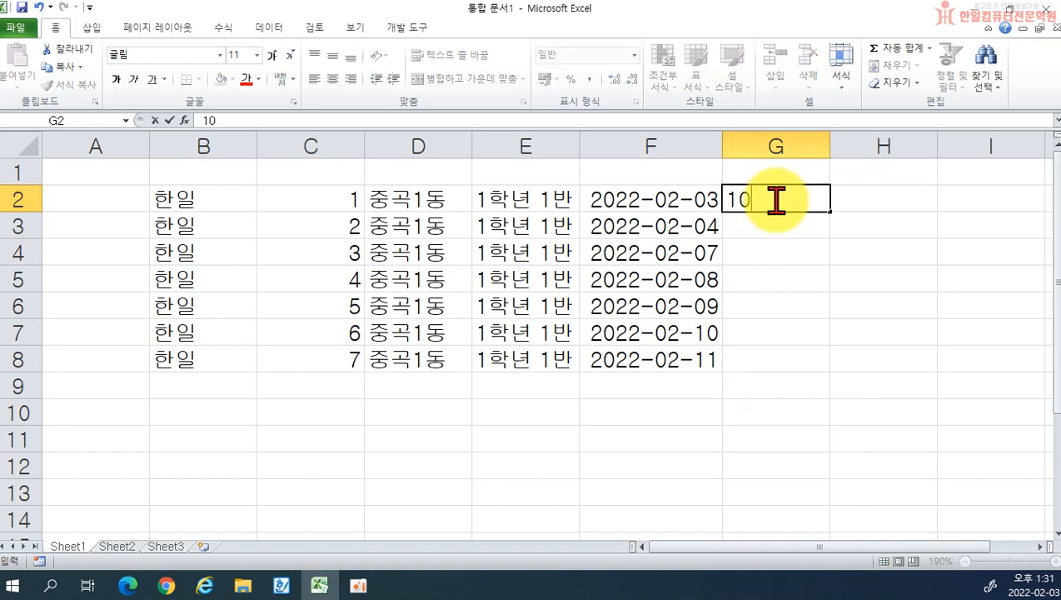
text(:10)
key(Return)
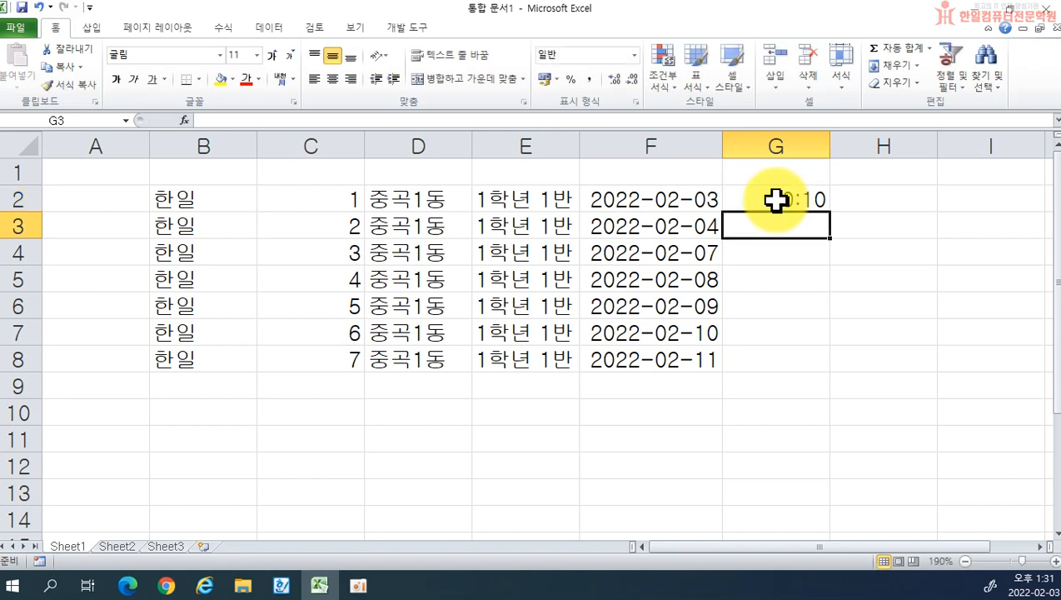
Auto-fill the time from G2 down to G8 with the hour increasing by one, and undo the fill
click(775, 200)
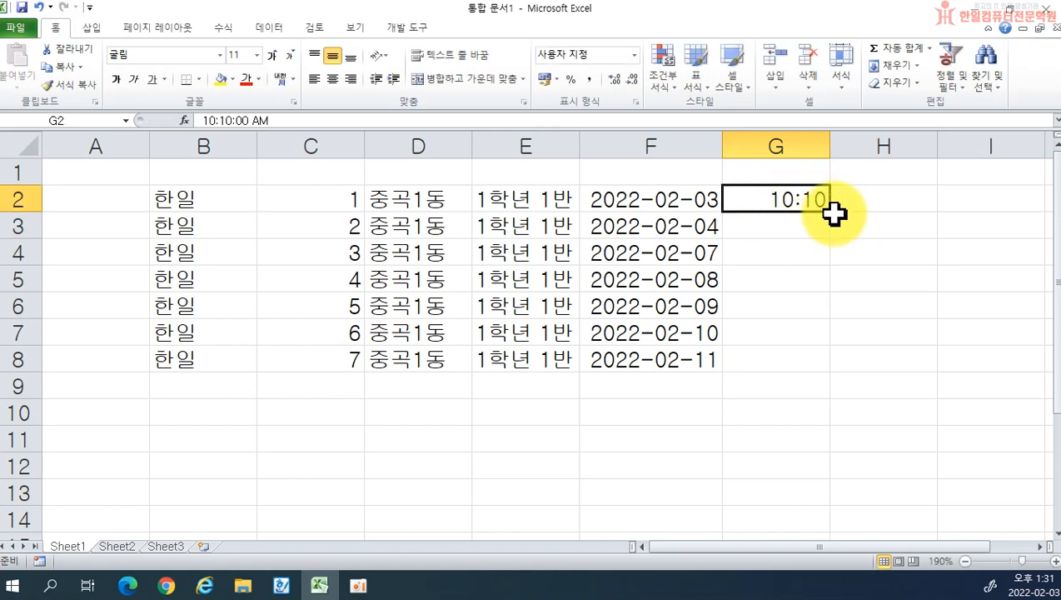
drag(832, 213, 857, 370)
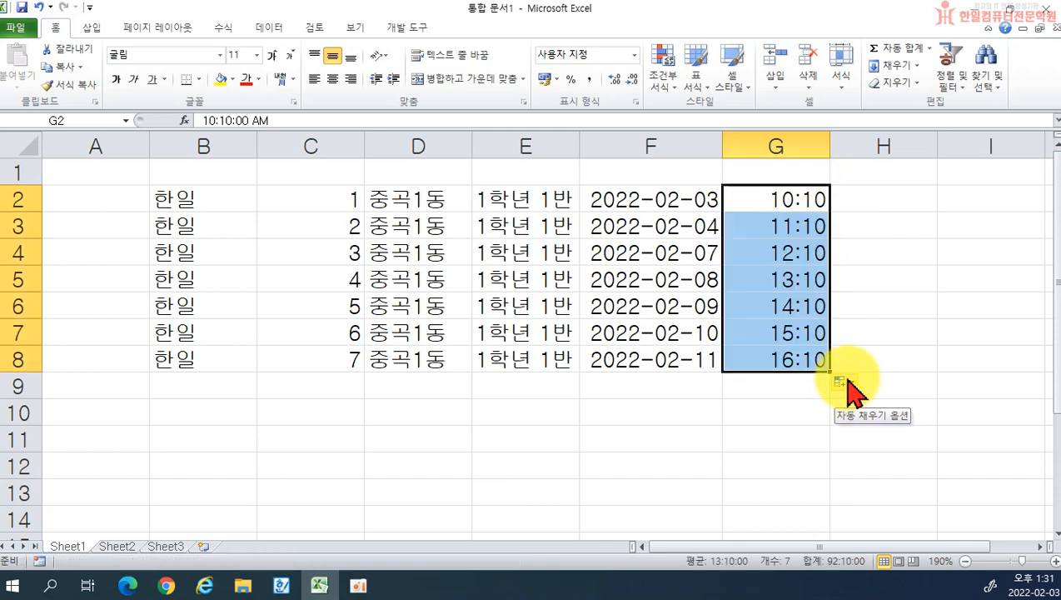
key(ctrl+z)
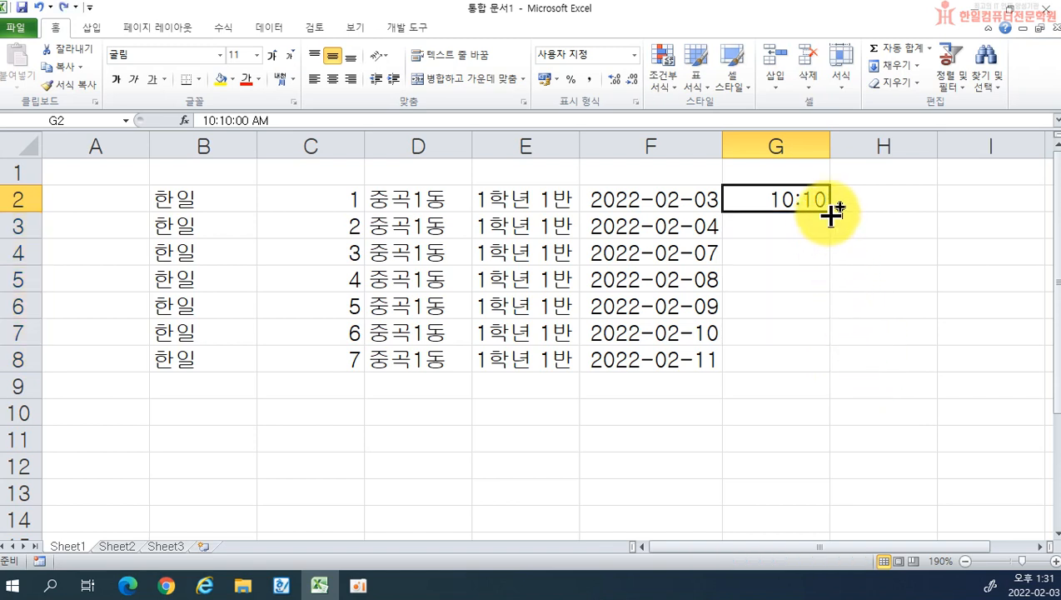
Fill G2 down to G8 with copies of the time 10:10 and review the available fill options
drag(831, 212, 793, 356)
click(841, 382)
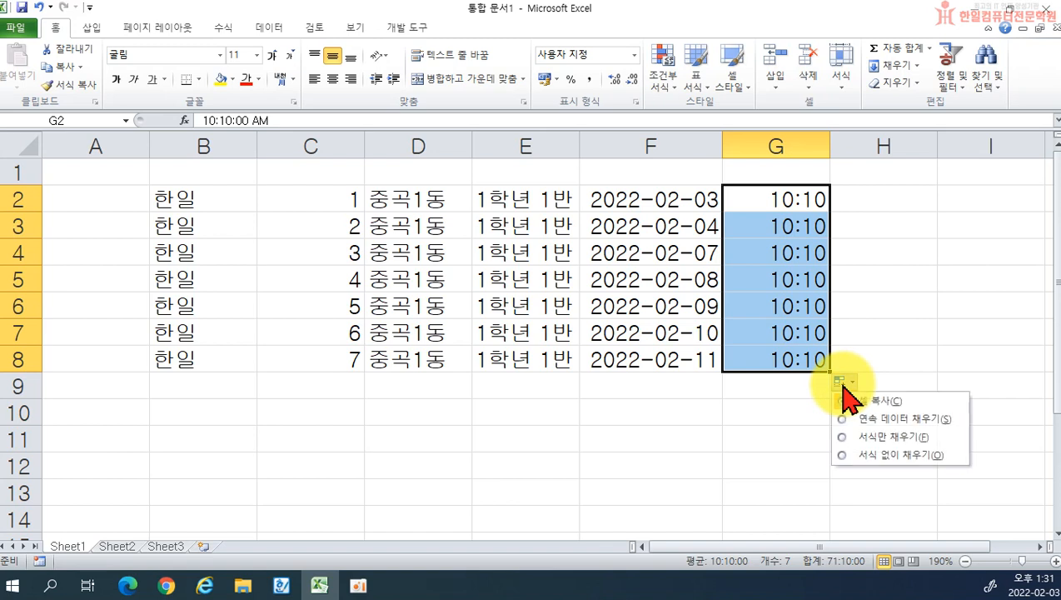
click(934, 353)
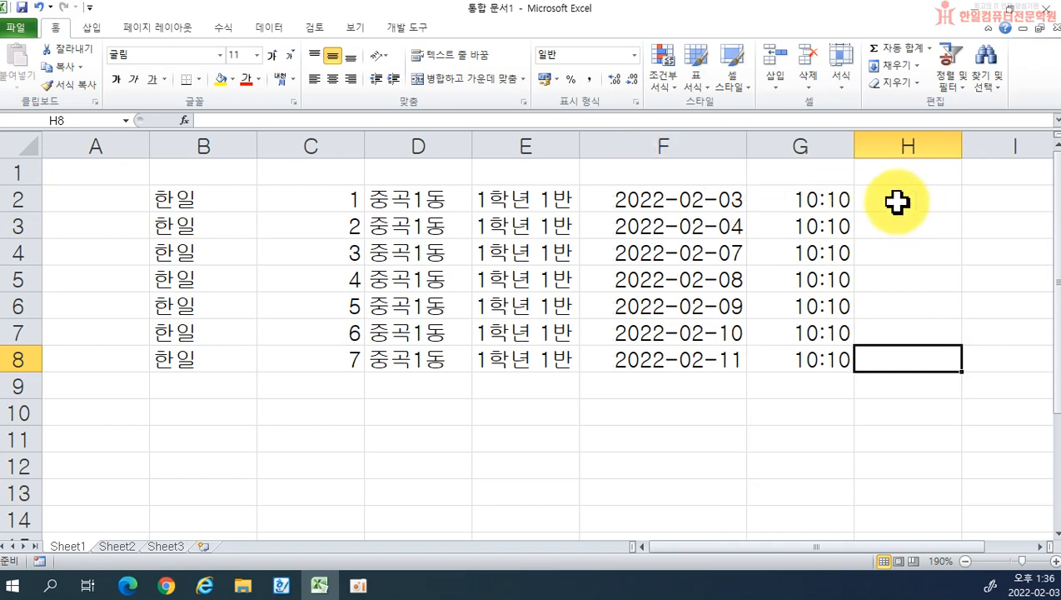
click(900, 200)
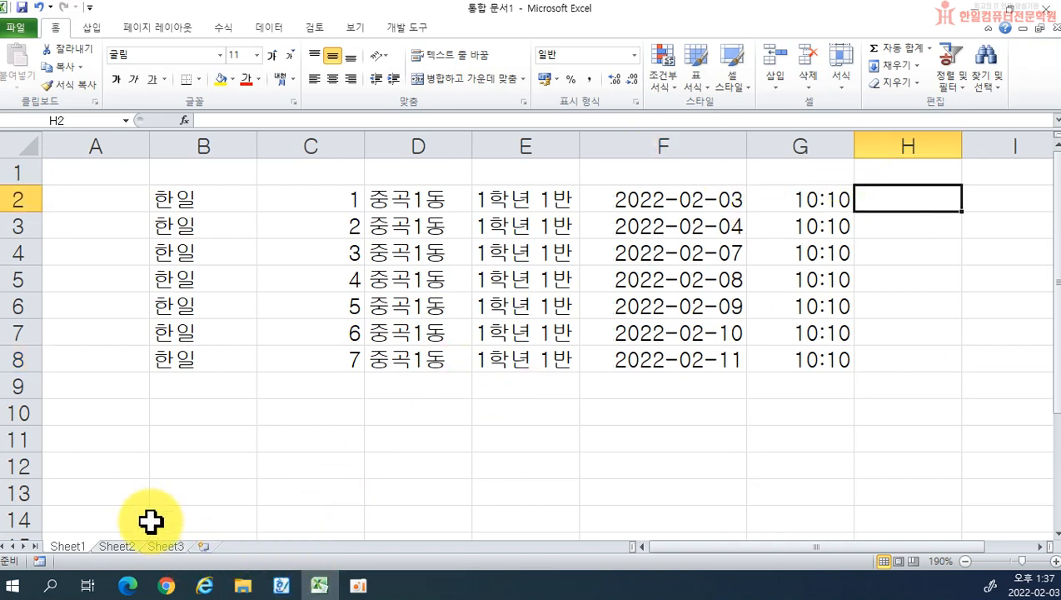
Switch to the Hangul notes to review the auto-fill rules, and return to the Excel workbook
click(178, 419)
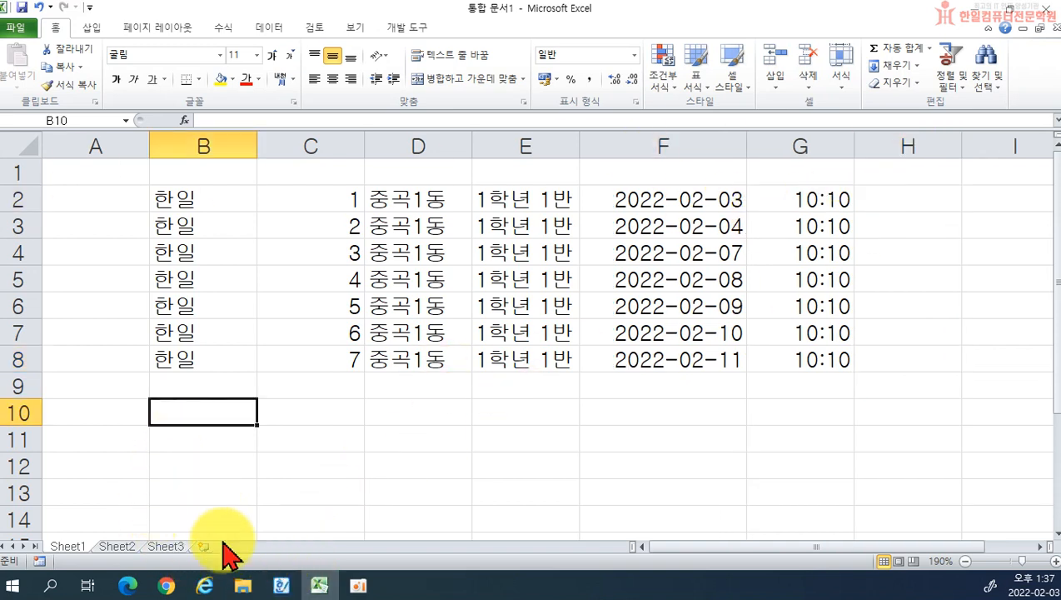
click(281, 586)
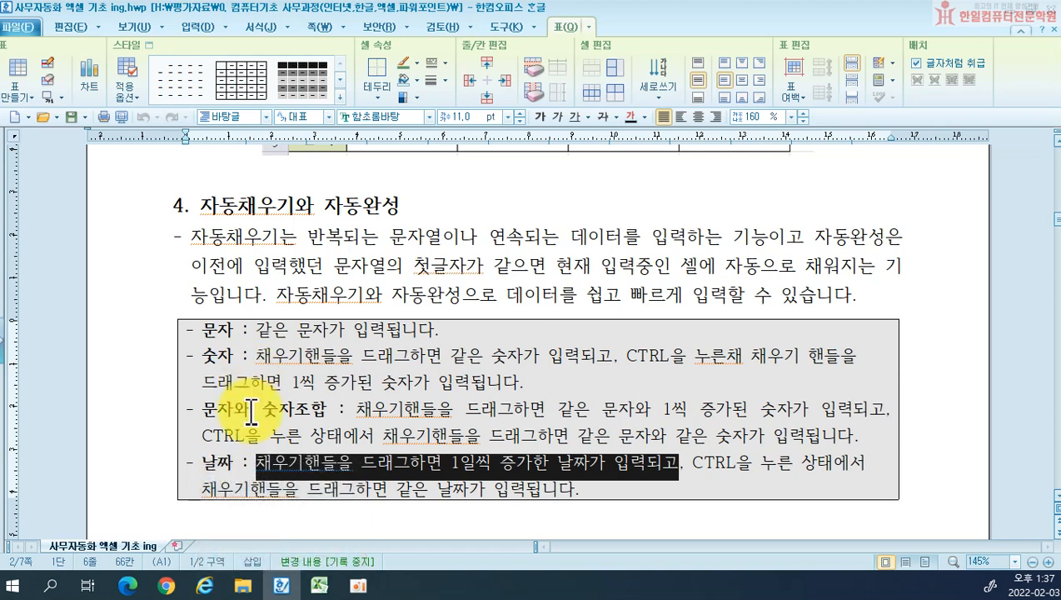
click(278, 587)
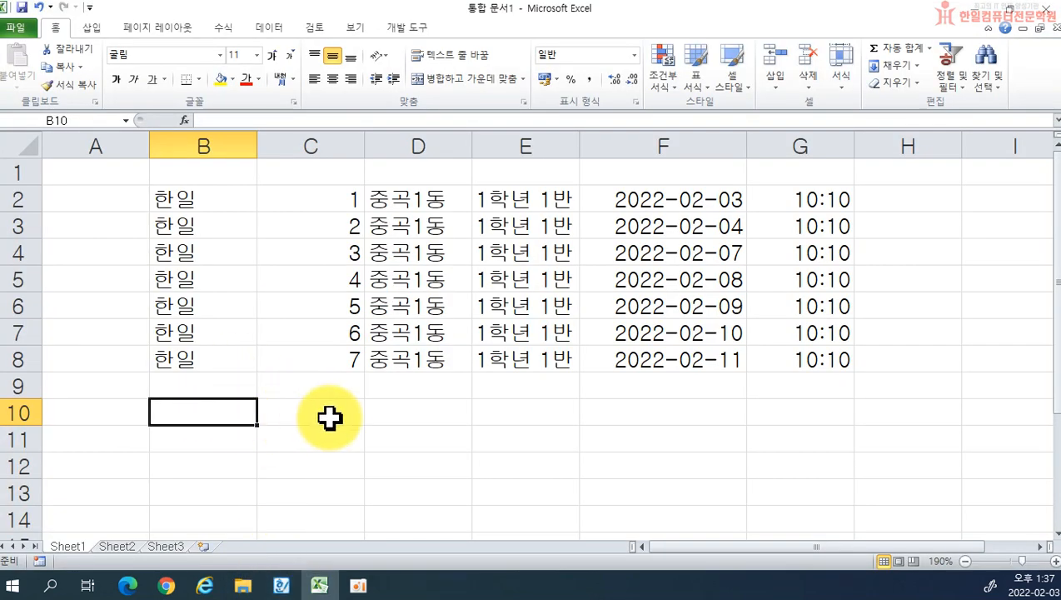
Enter 10 in cell B10 and 20 in cell B11 below the existing table
text(10)
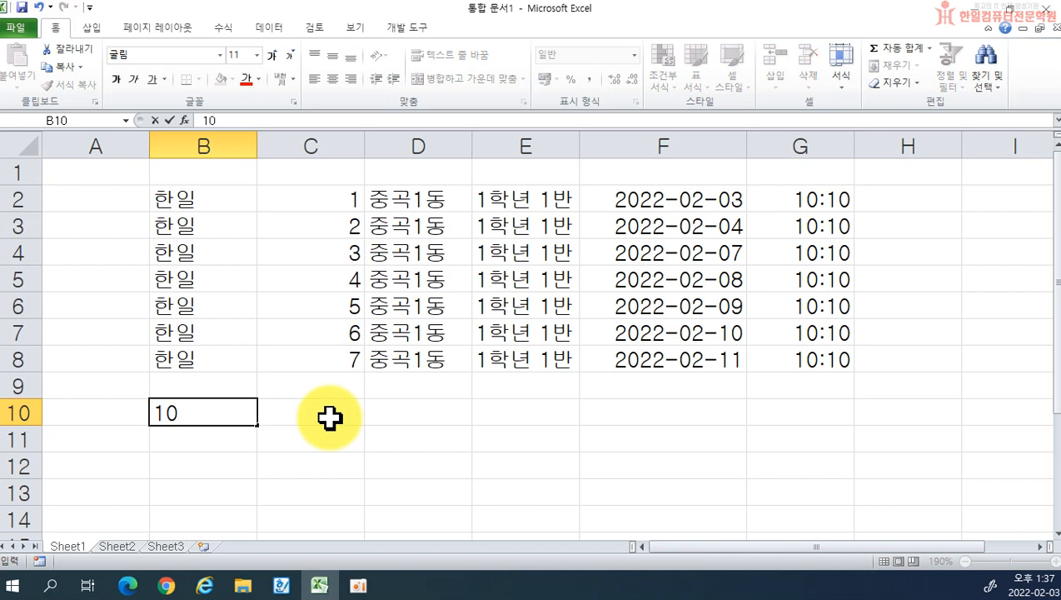
key(Return)
text(20)
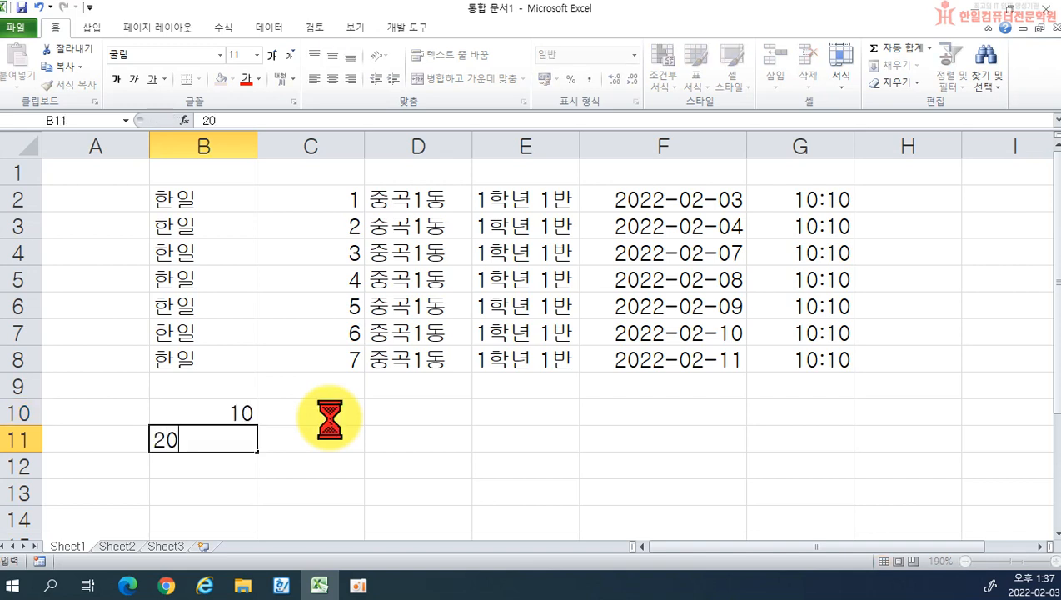
key(Return)
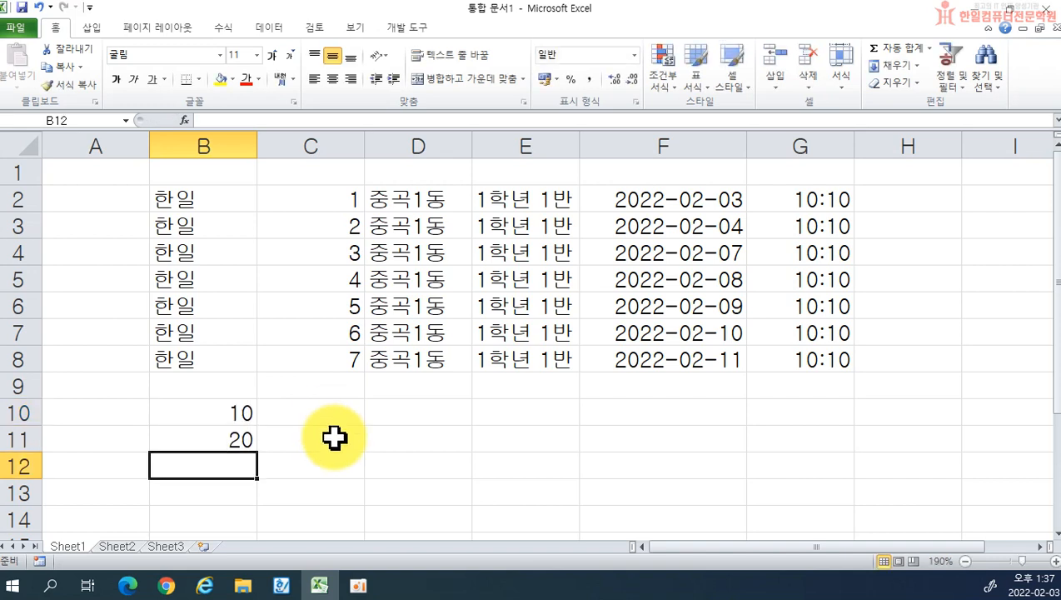
Auto-fill the pair in B10:B11 down to B16 as a series increasing by 10, and undo the fill
scroll(460, 487, down, 1)
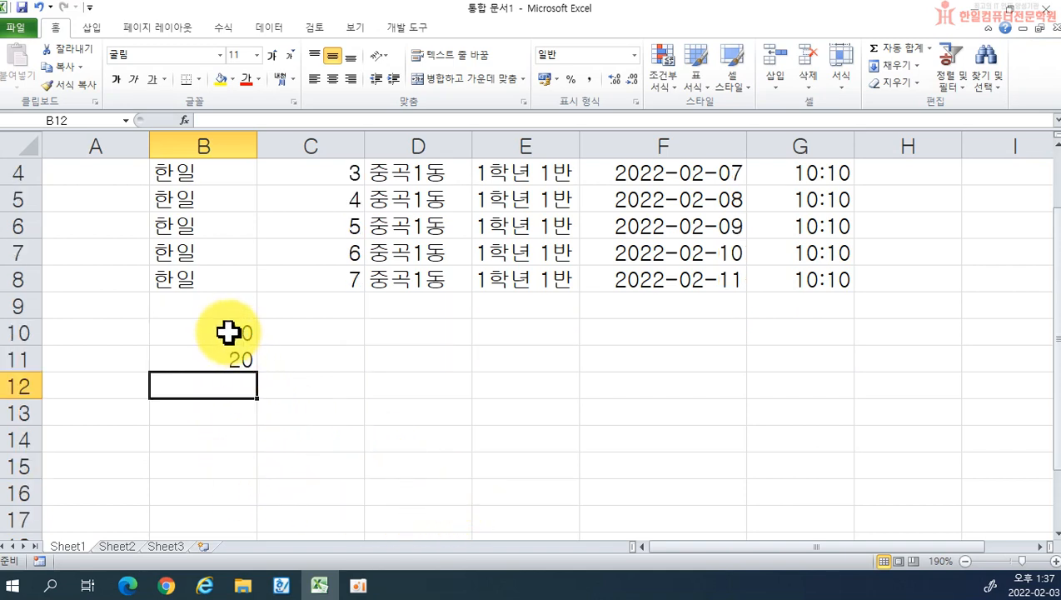
drag(230, 334, 233, 356)
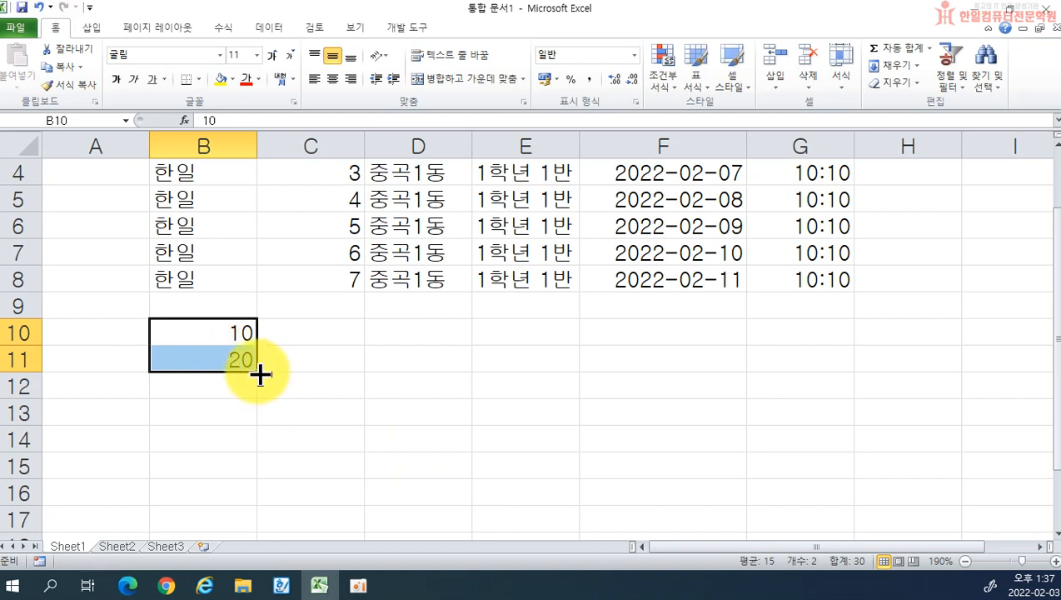
drag(259, 374, 254, 508)
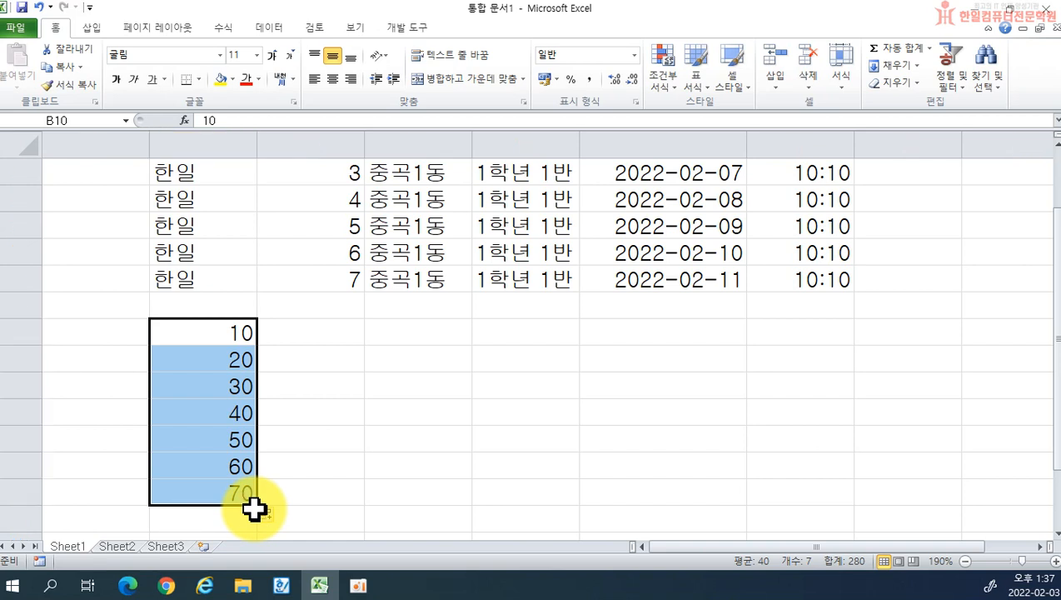
key(ctrl+z)
Fill B10:B11 down to B16 as a repeating copy of 10 and 20
click(222, 331)
drag(223, 331, 255, 499)
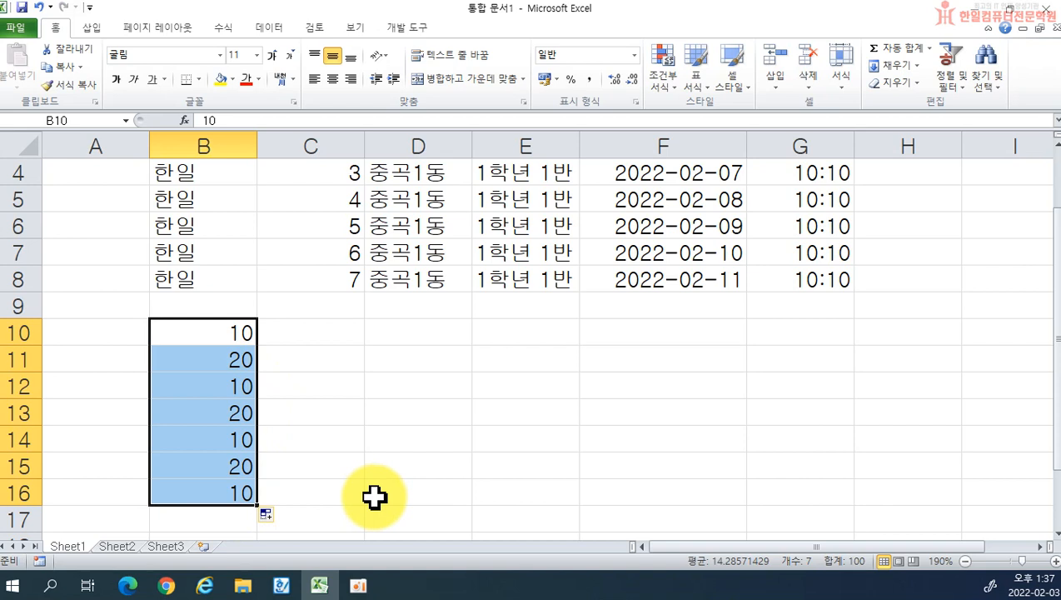
Enter 1교시 in cell D10 and auto-fill it down to D12 with the number increasing by one
click(438, 336)
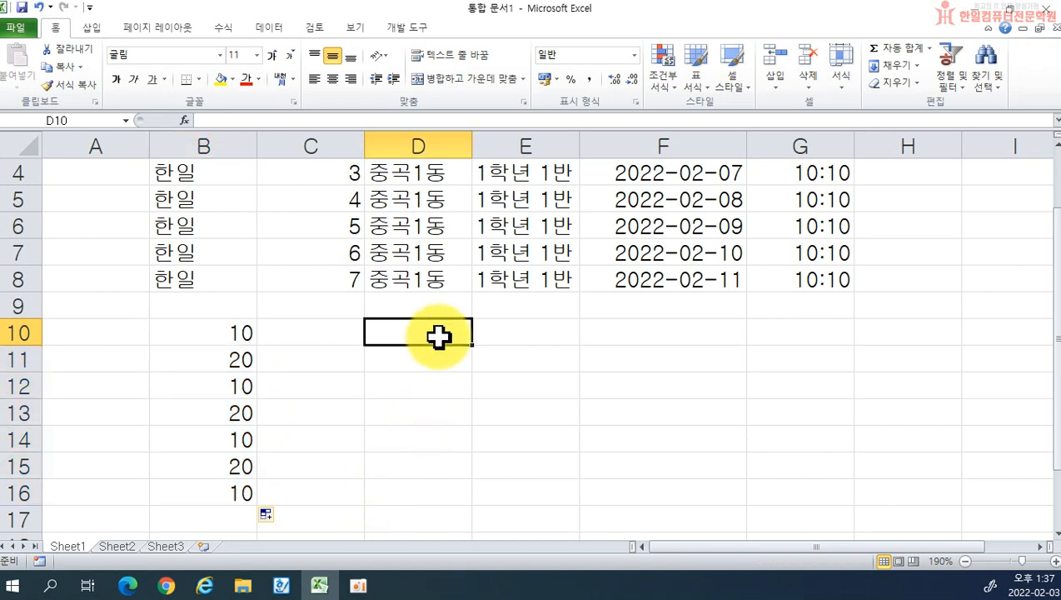
text(1교시)
key(Return)
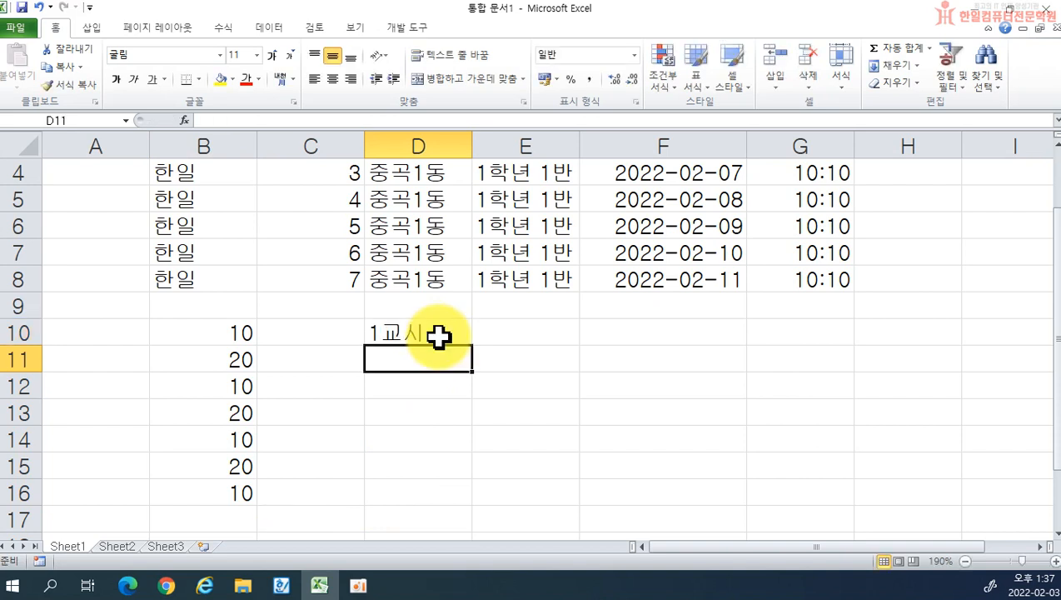
click(438, 335)
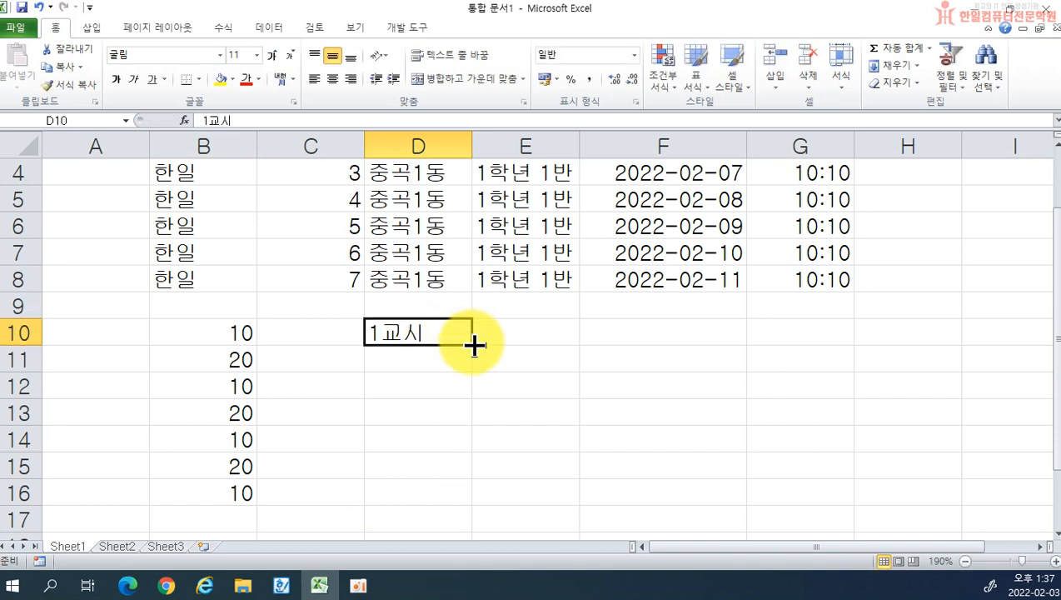
drag(474, 344, 471, 391)
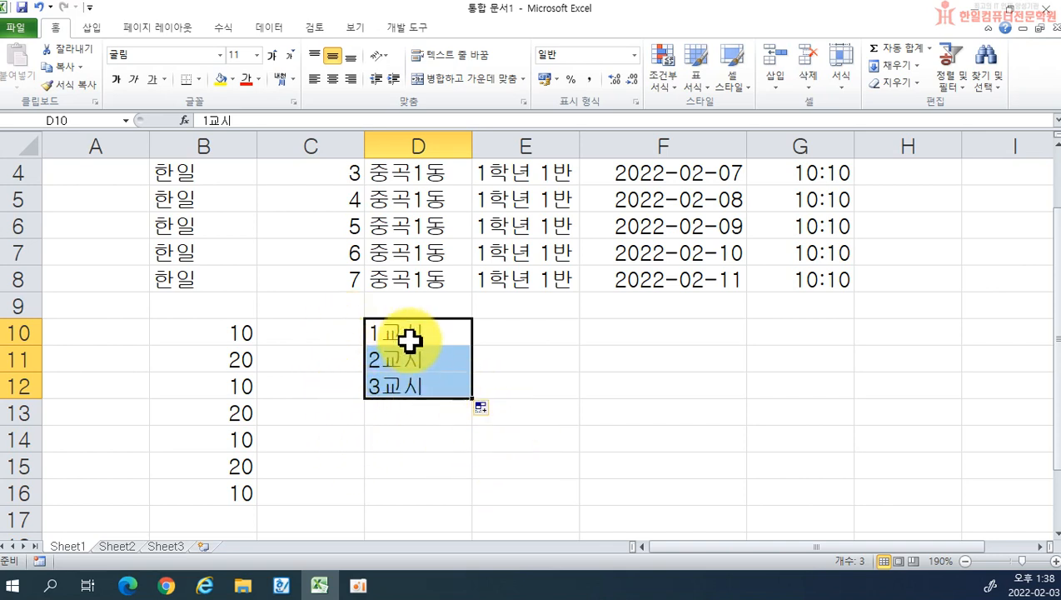
Fill the three periods in D10:D12 down to D17 as a repeating copy of 1교시, 2교시 and 3교시
drag(404, 331, 403, 383)
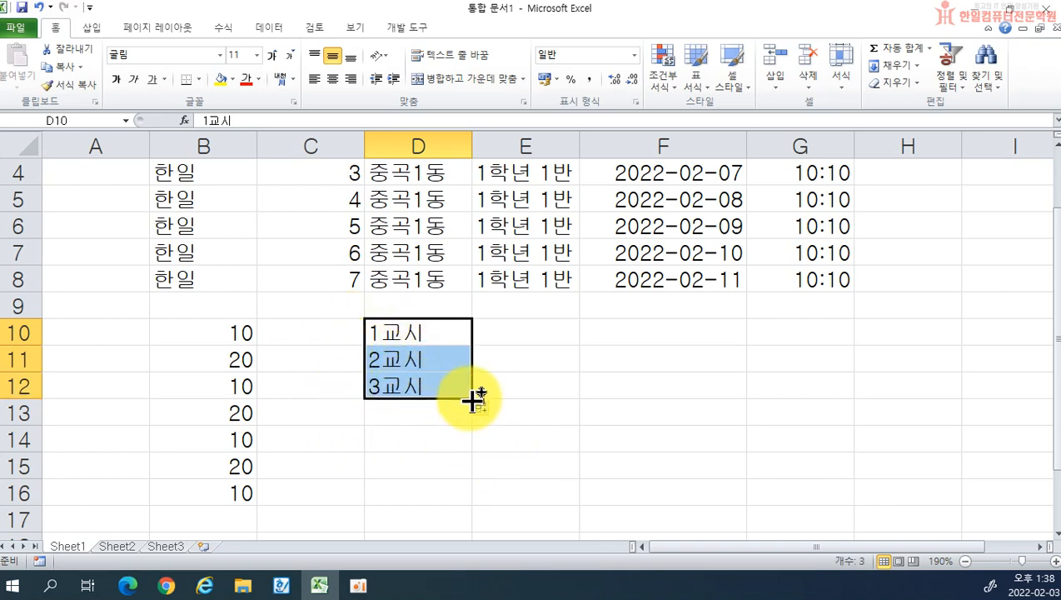
drag(471, 404, 474, 521)
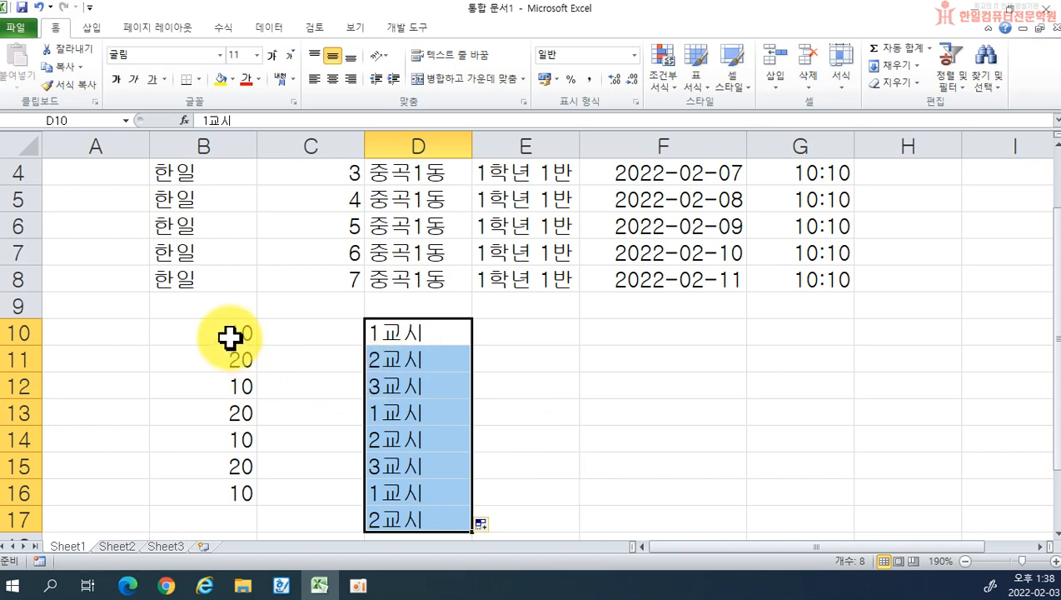
Clear the contents of the range B10:D17
drag(232, 337, 419, 527)
key(Delete)
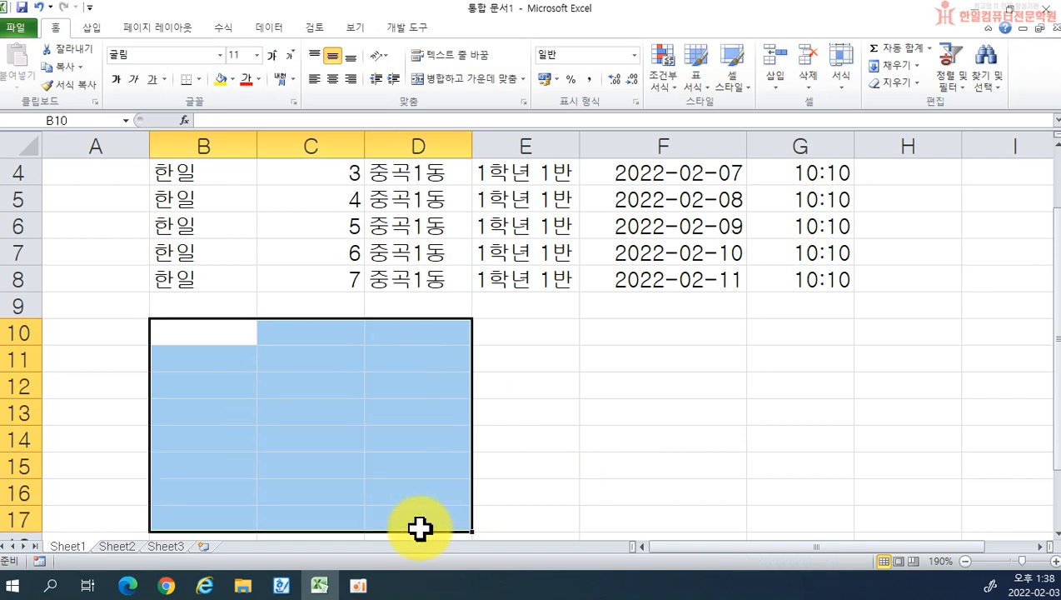
Enter 월 in cell B10 and auto-fill the weekdays across row 10 to 토 in G10
click(218, 337)
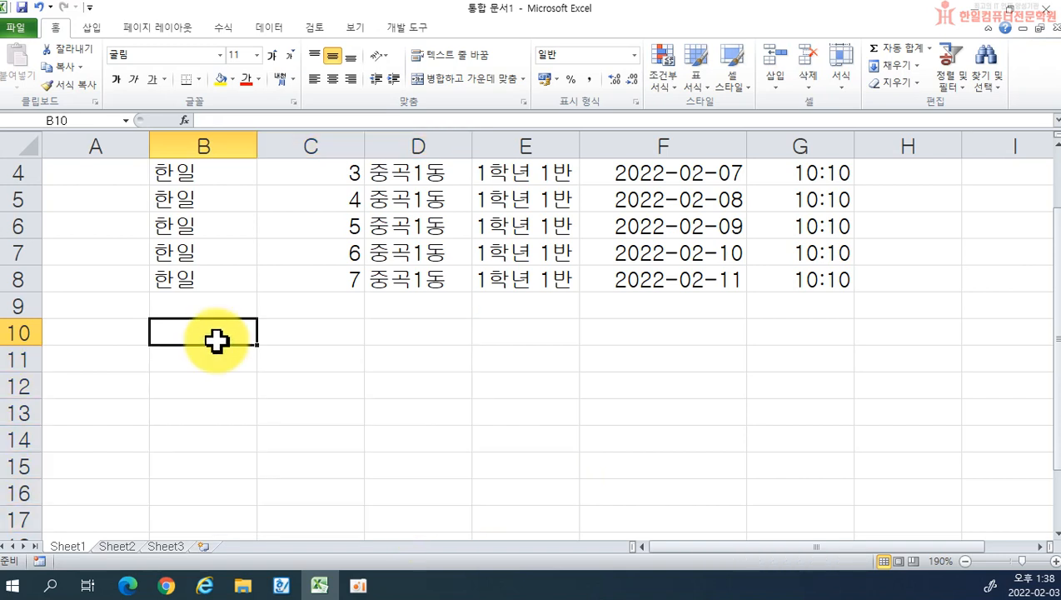
text(월)
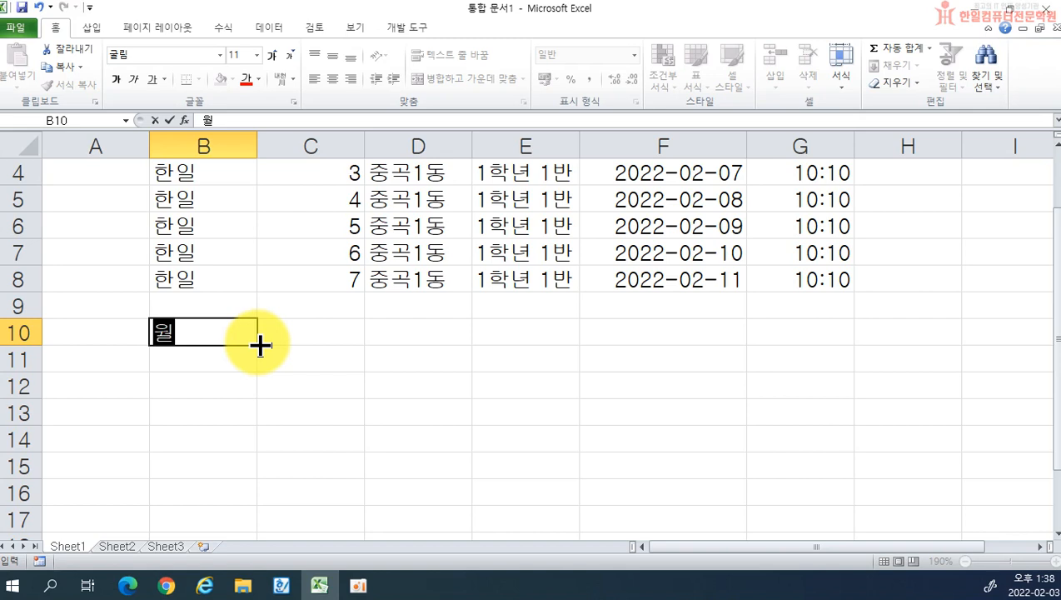
drag(259, 345, 259, 345)
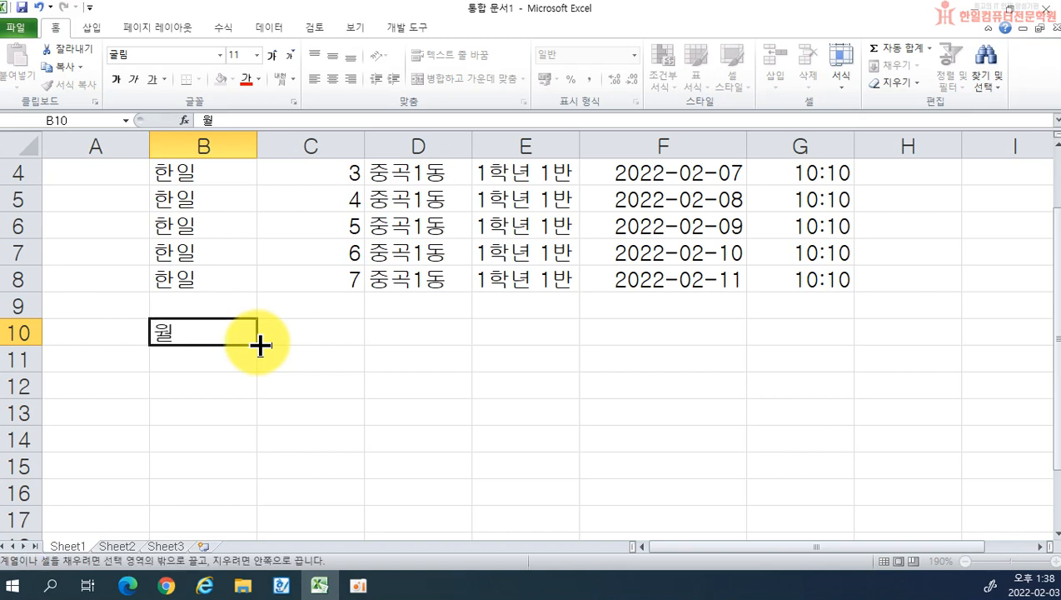
drag(260, 345, 898, 356)
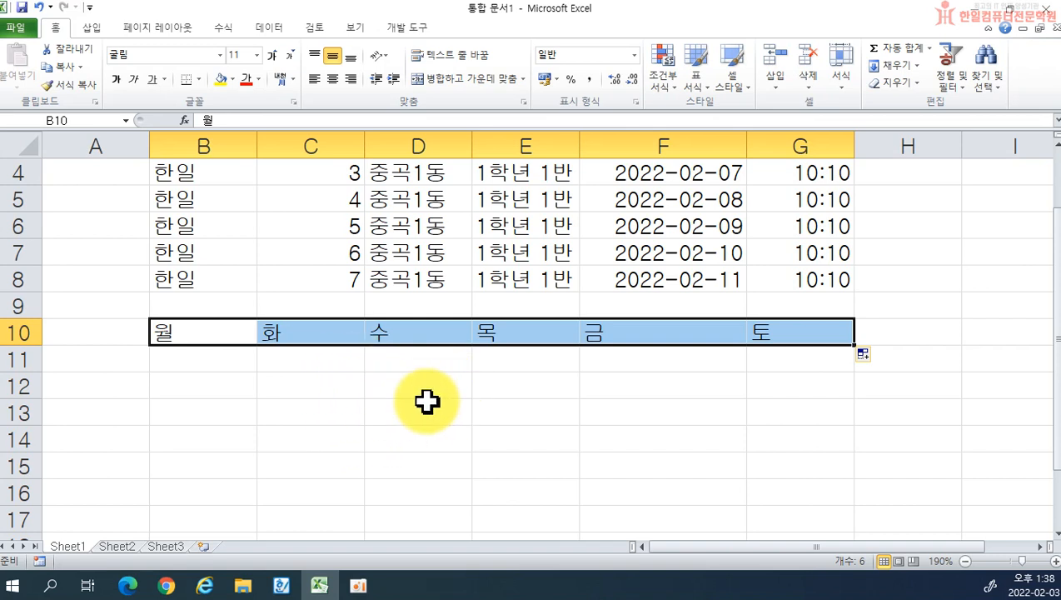
Merge and center cells B11:B13 and fill the merged format across to column G
drag(208, 359, 208, 406)
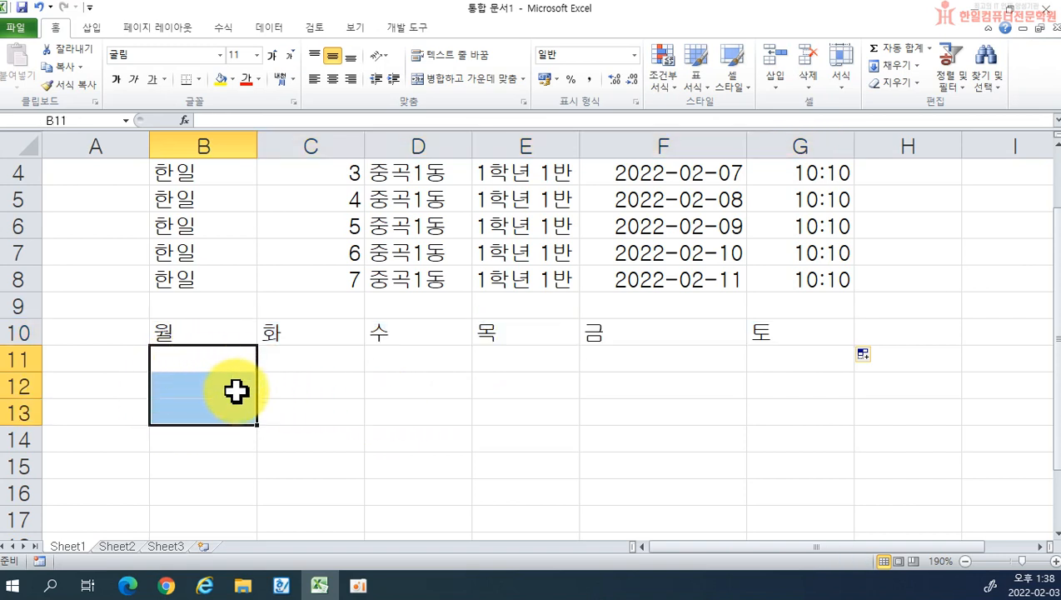
click(465, 80)
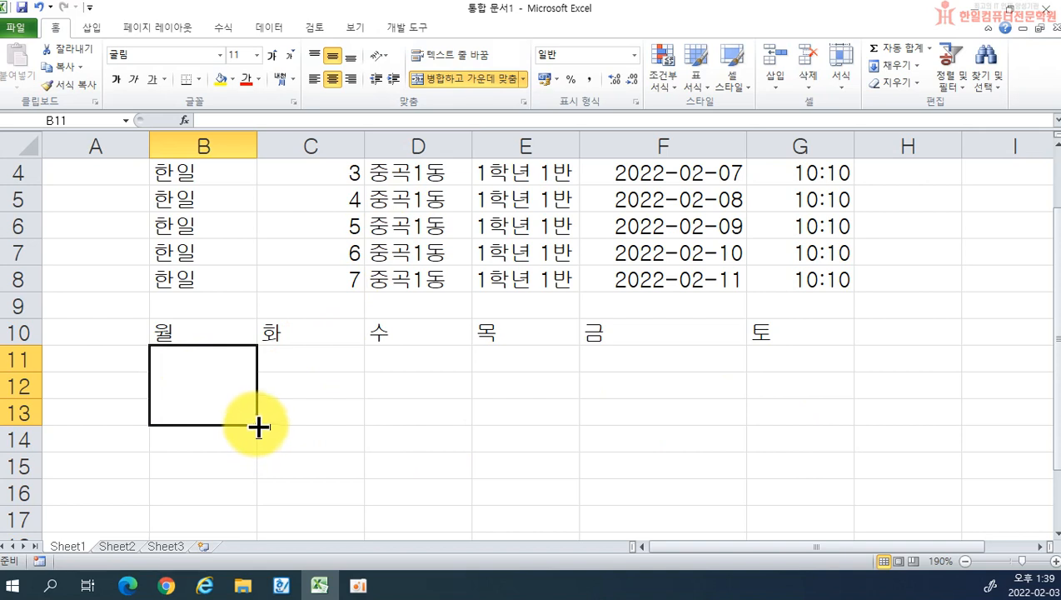
drag(258, 427, 812, 420)
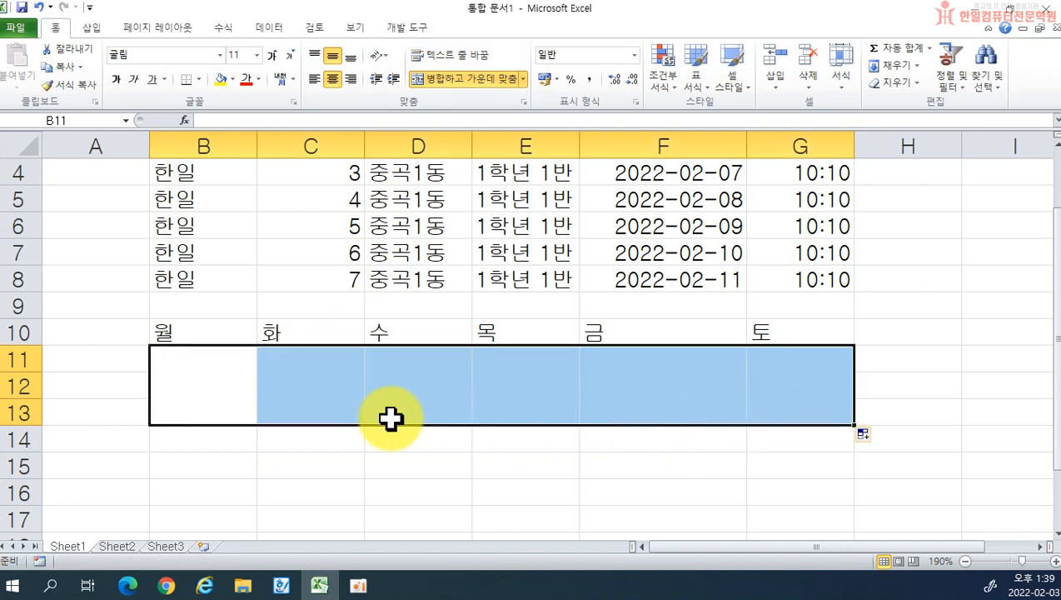
click(463, 487)
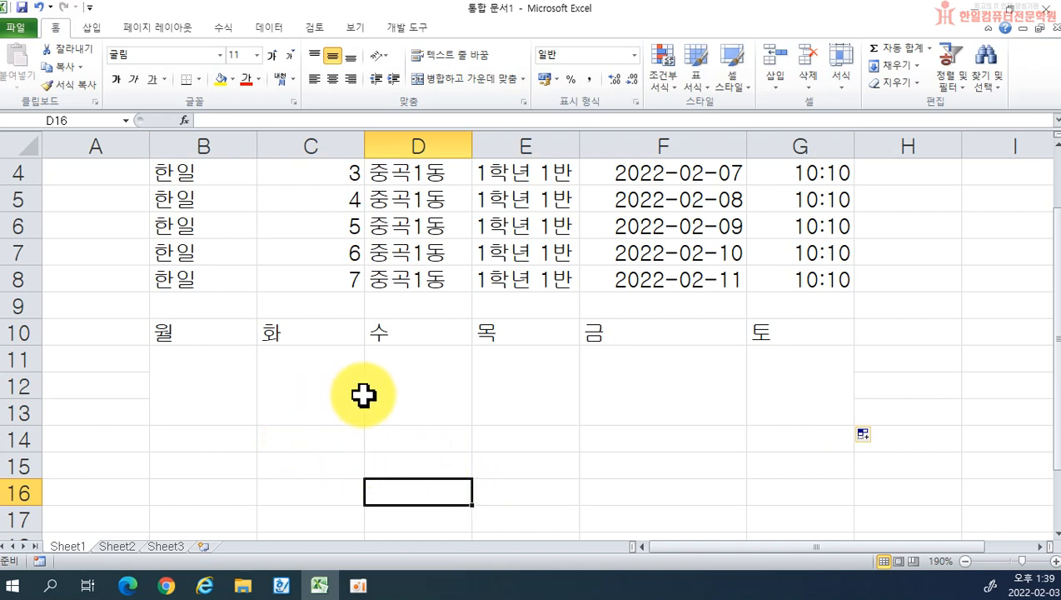
scroll(362, 396, up, 1)
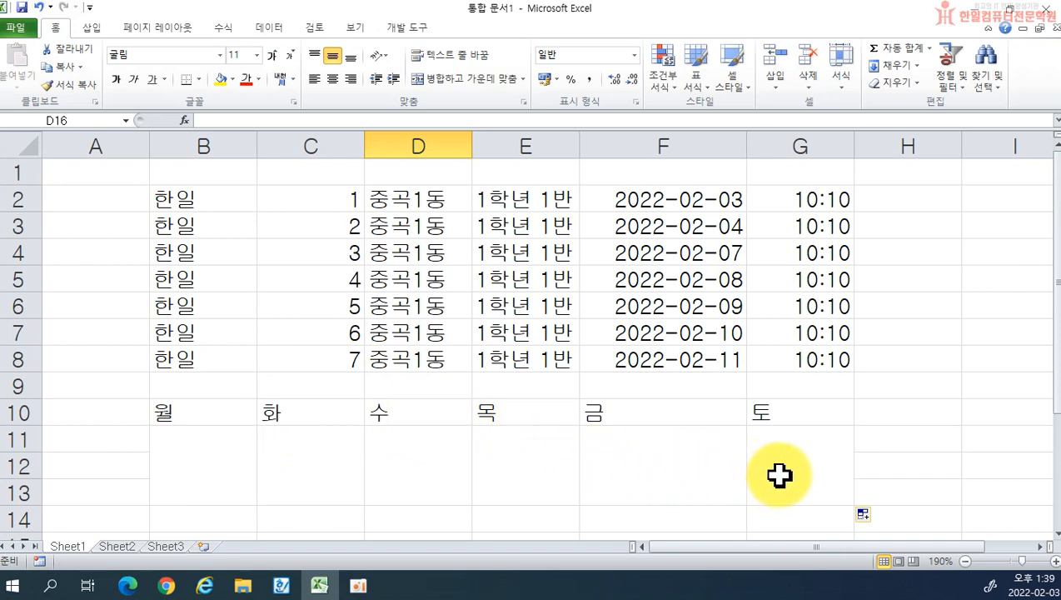
click(211, 410)
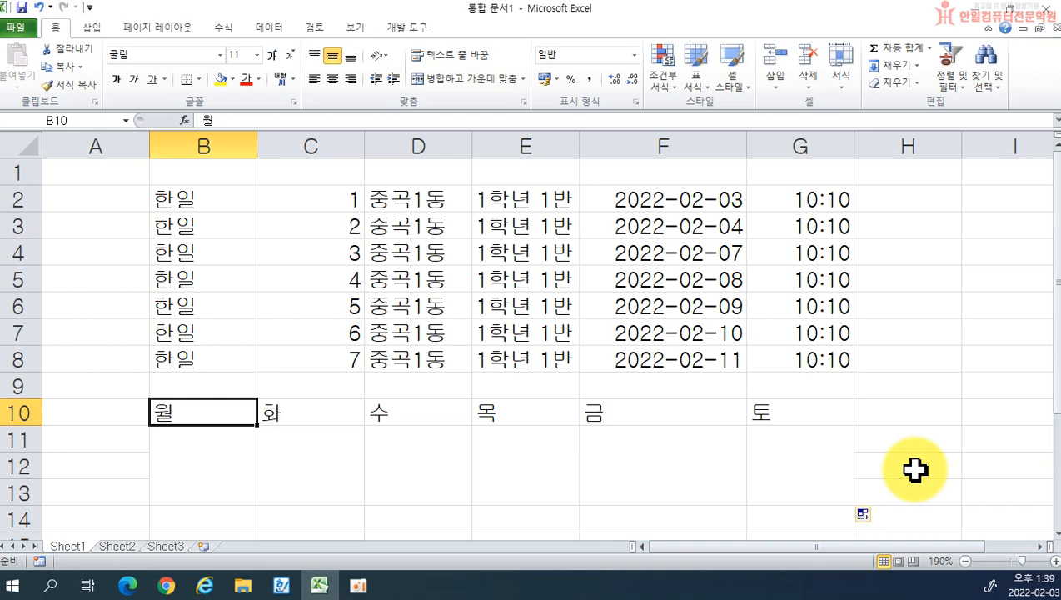
scroll(201, 466, down, 3)
scroll(204, 433, up, 2)
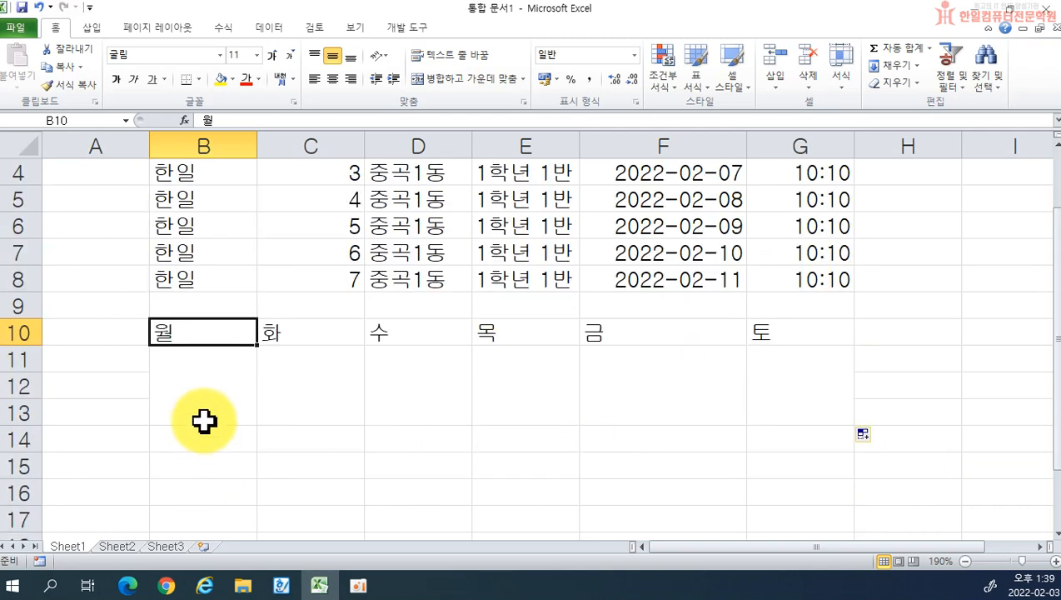
Merge and center cells B16:B18 and fill the merged format across to column F
scroll(205, 421, down, 2)
drag(197, 328, 199, 379)
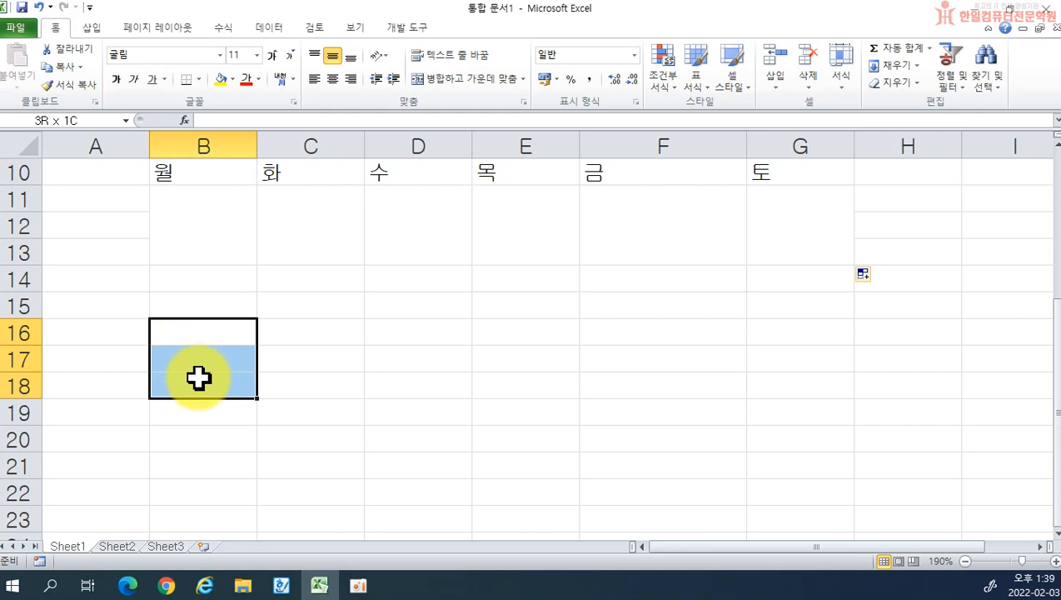
click(461, 80)
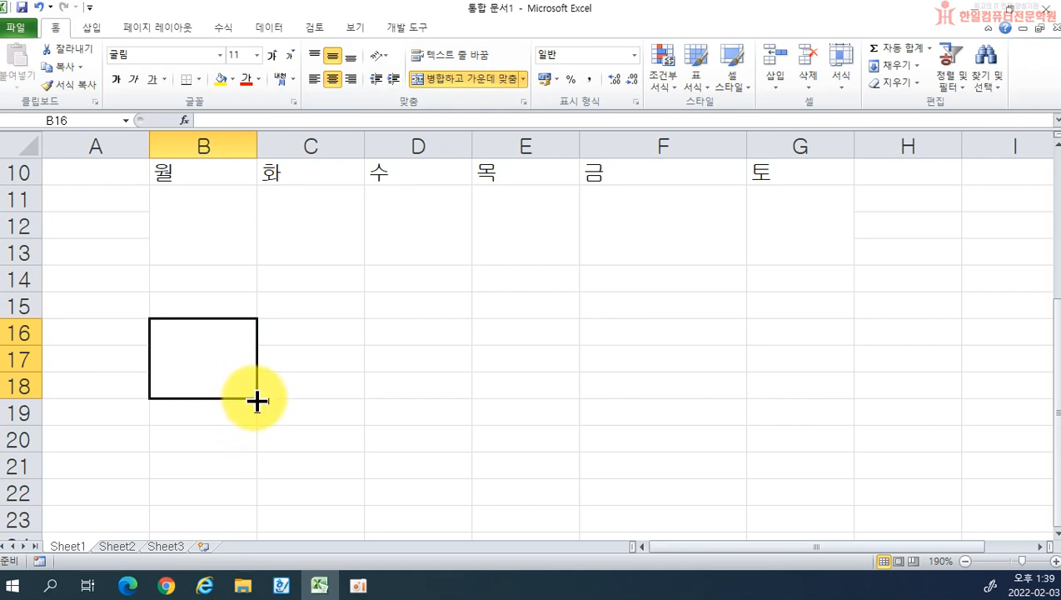
drag(256, 400, 719, 401)
click(720, 460)
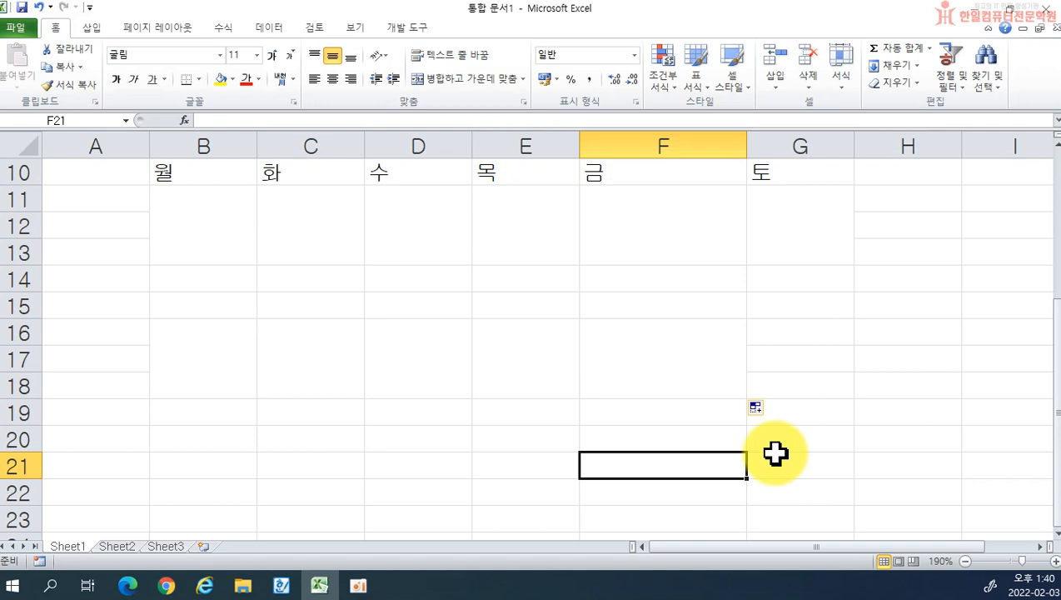
click(247, 362)
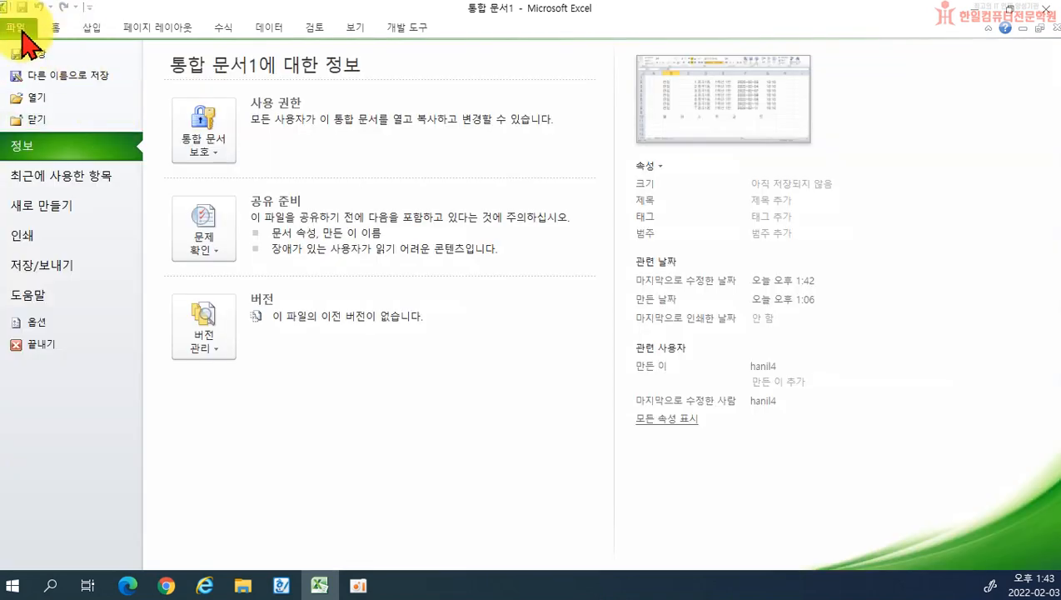
Create a new blank workbook and enlarge the sheet view to 175%
click(18, 27)
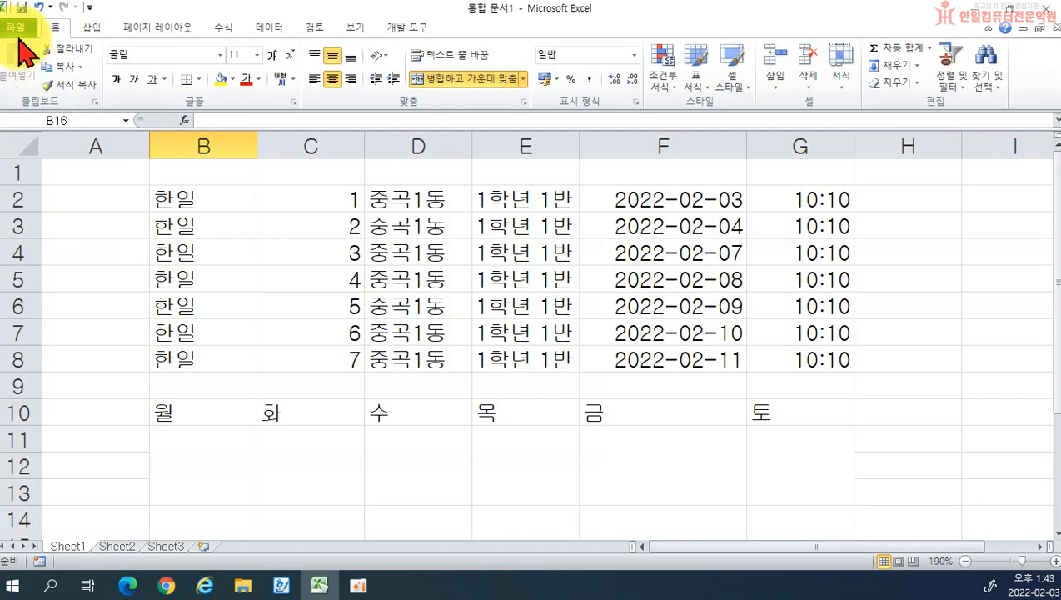
click(18, 30)
click(28, 206)
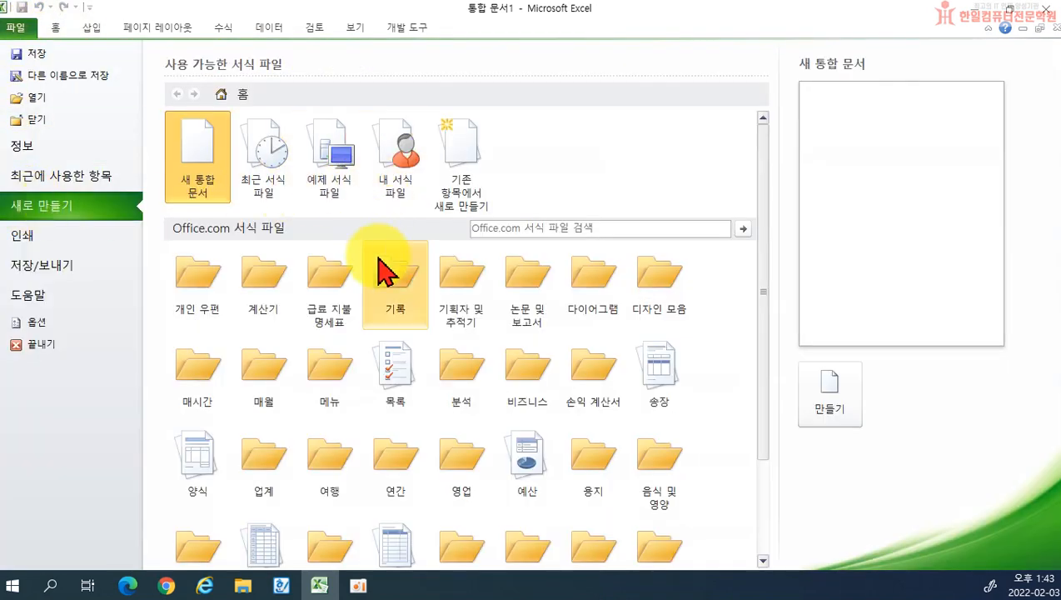
click(830, 398)
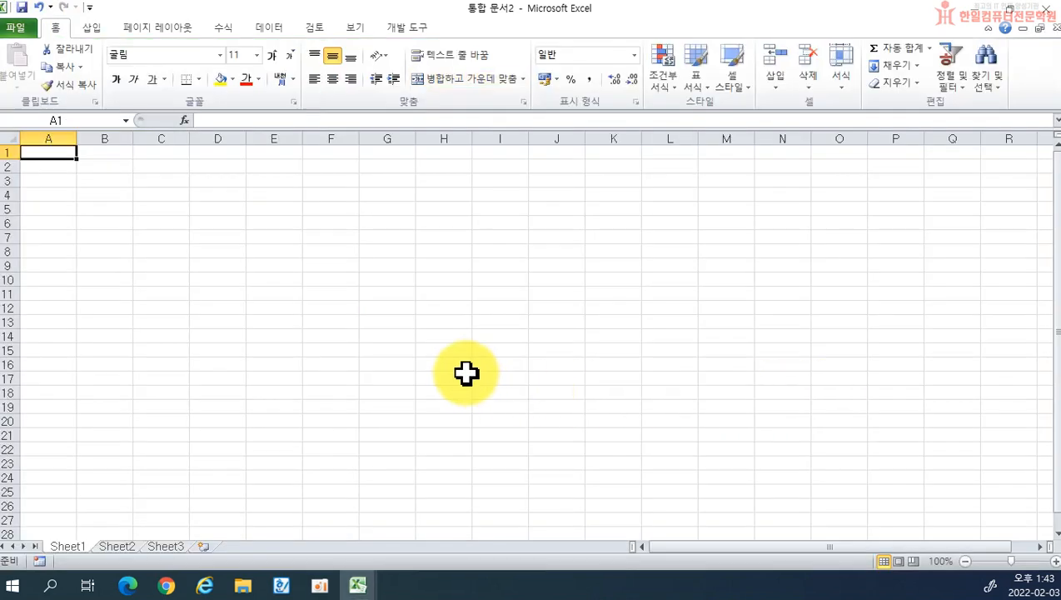
scroll(425, 364, up, 1)
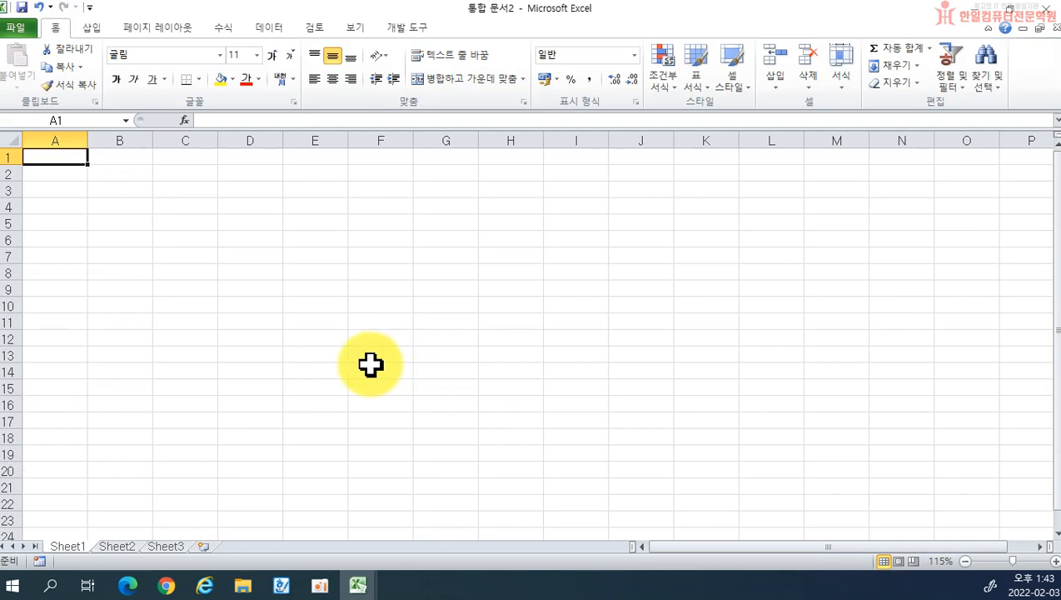
scroll(379, 362, up, 4)
Switch to the Hangul document to examine the layout of the 분기별 판매집계 양식 sample table, and return to the blank workbook
click(359, 586)
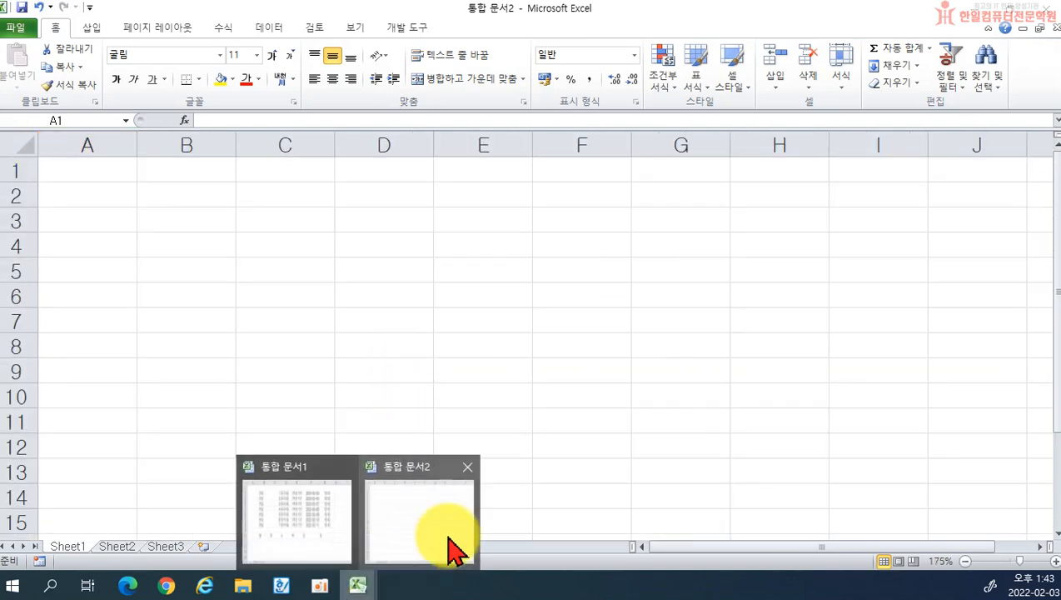
click(281, 586)
scroll(464, 350, down, 4)
scroll(464, 350, down, 3)
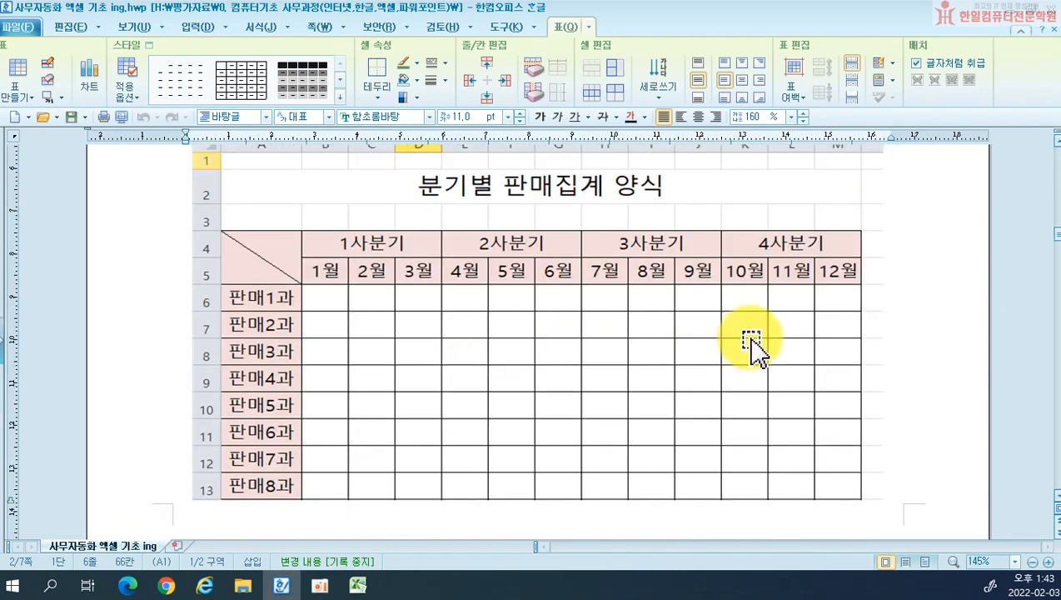
click(904, 339)
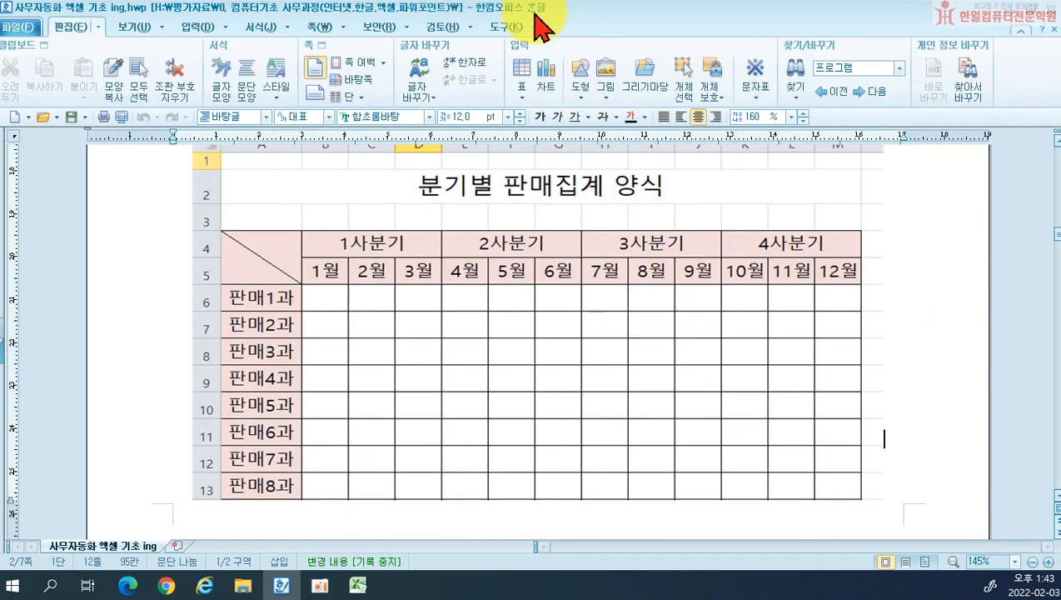
drag(542, 9, 0, 67)
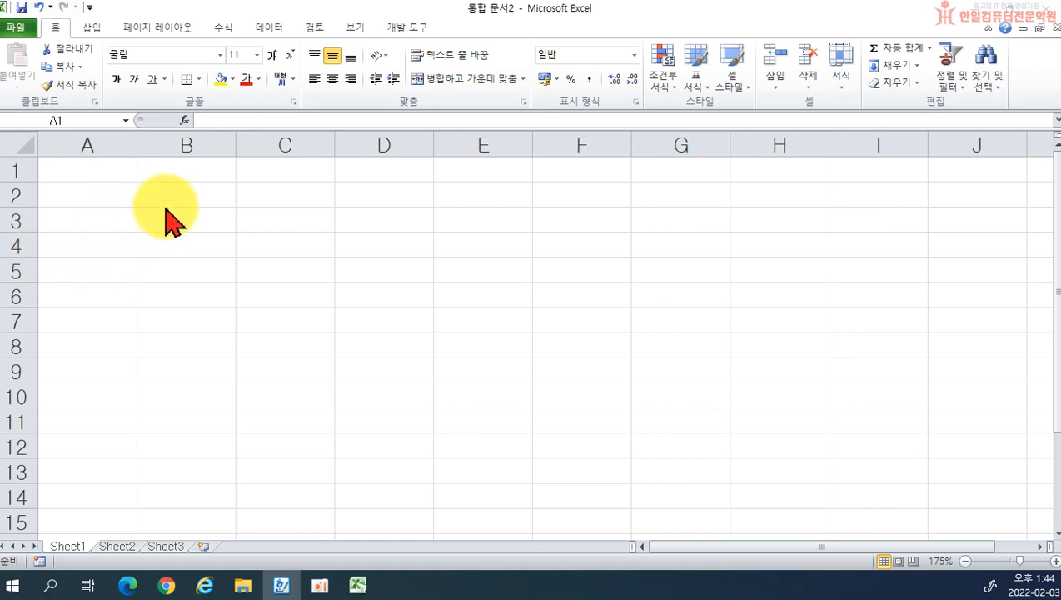
Enter the title 분기별 판매집계 양식 in cell A2
click(73, 194)
click(79, 196)
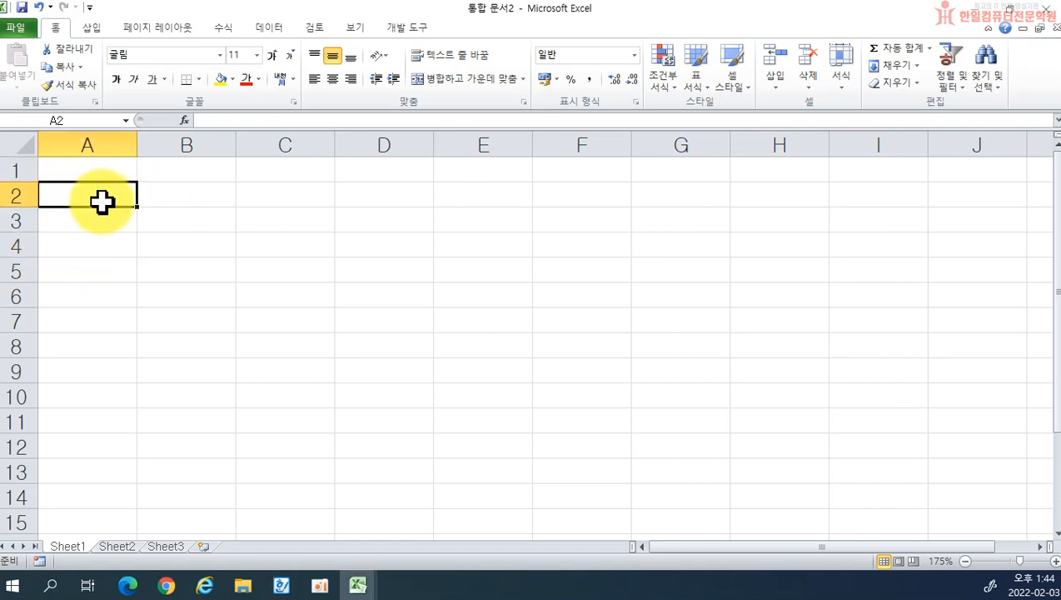
text(ㅂ)
text(분기별 판매집ㄱ)
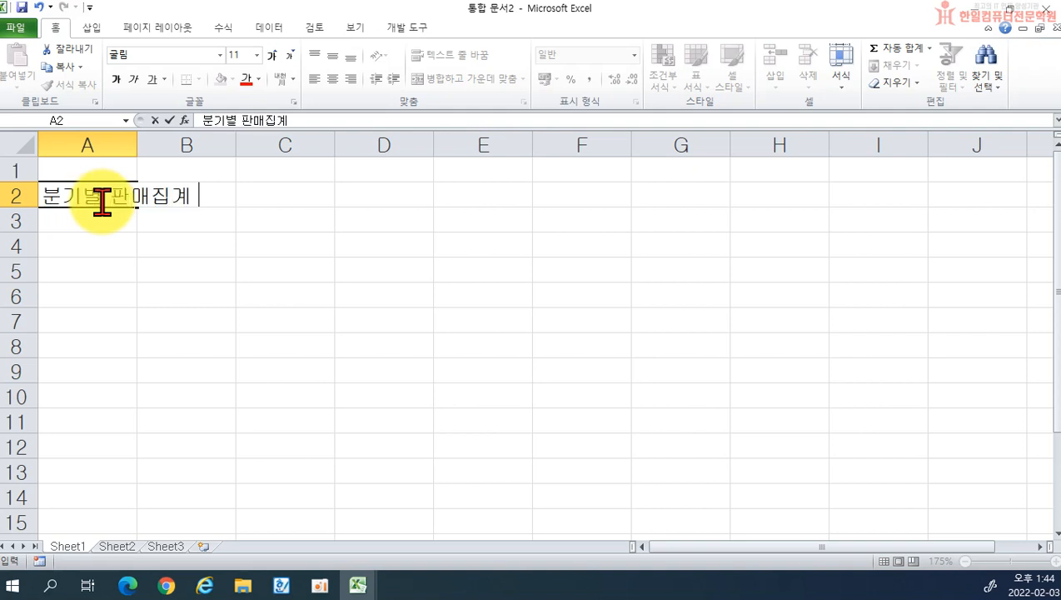
text( 양식)
key(Return)
key(Return)
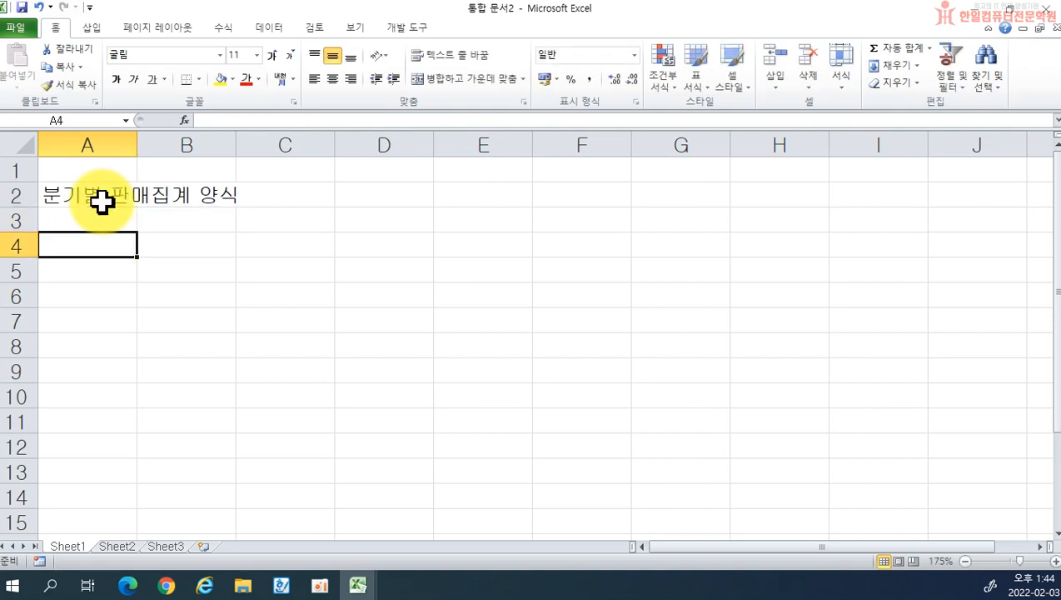
Enter 1사분기 in cell B4 and merge and center it across B4:D4
key(Right)
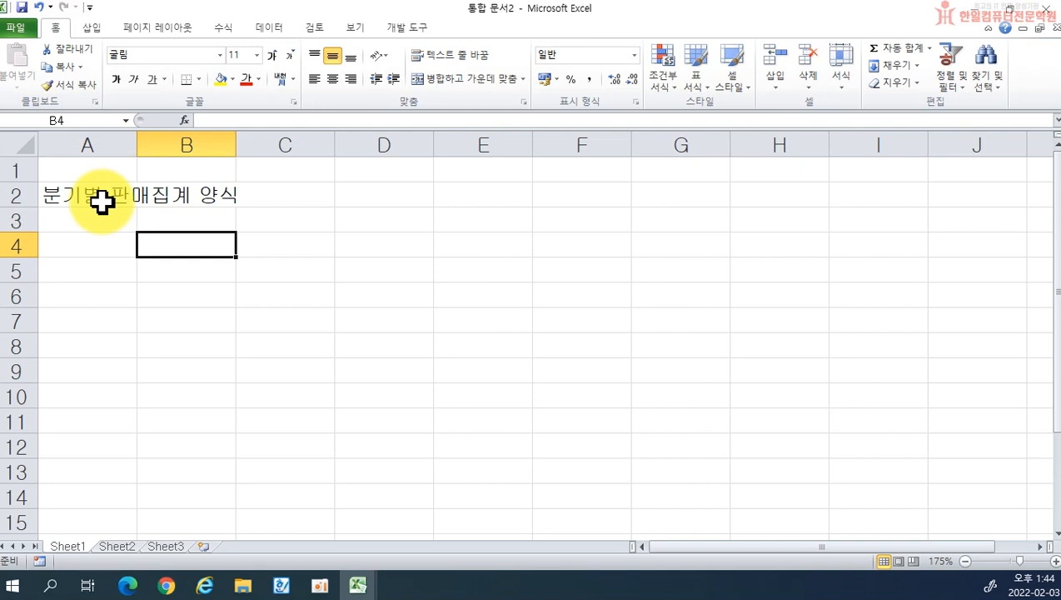
text(1사분기)
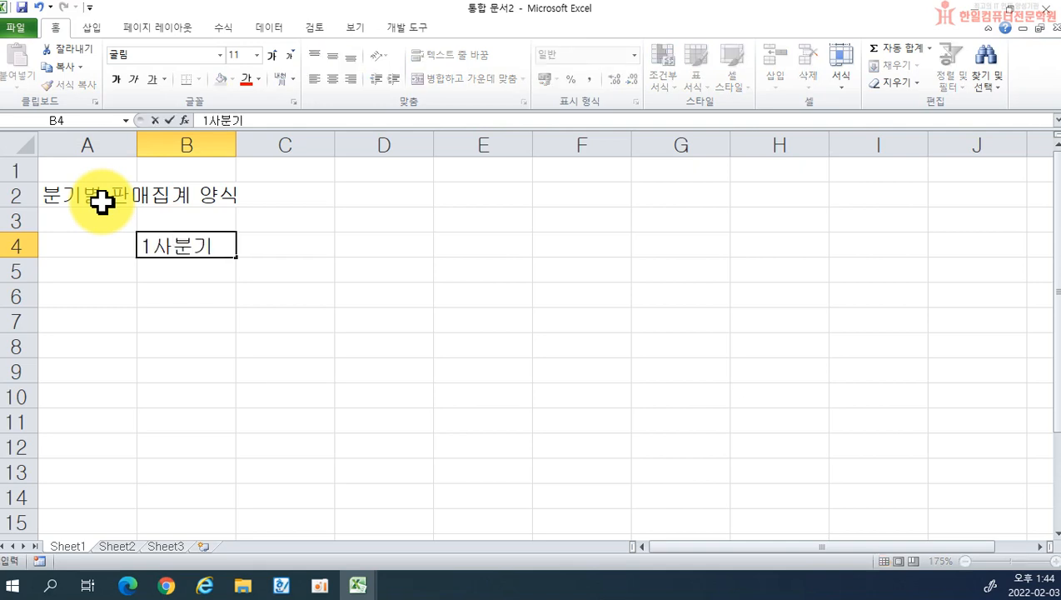
click(249, 290)
click(200, 241)
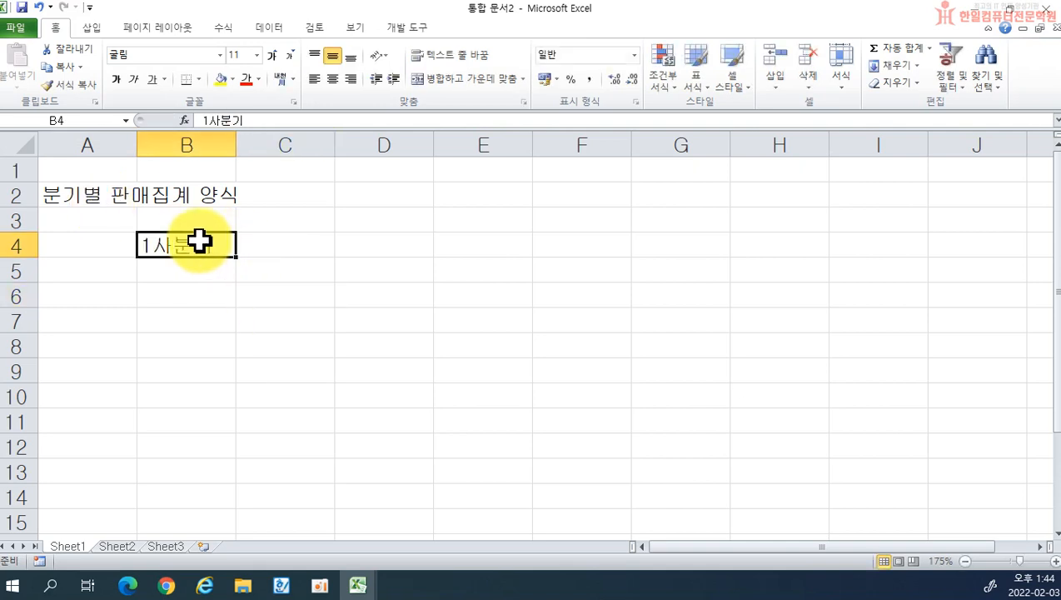
drag(200, 242, 350, 239)
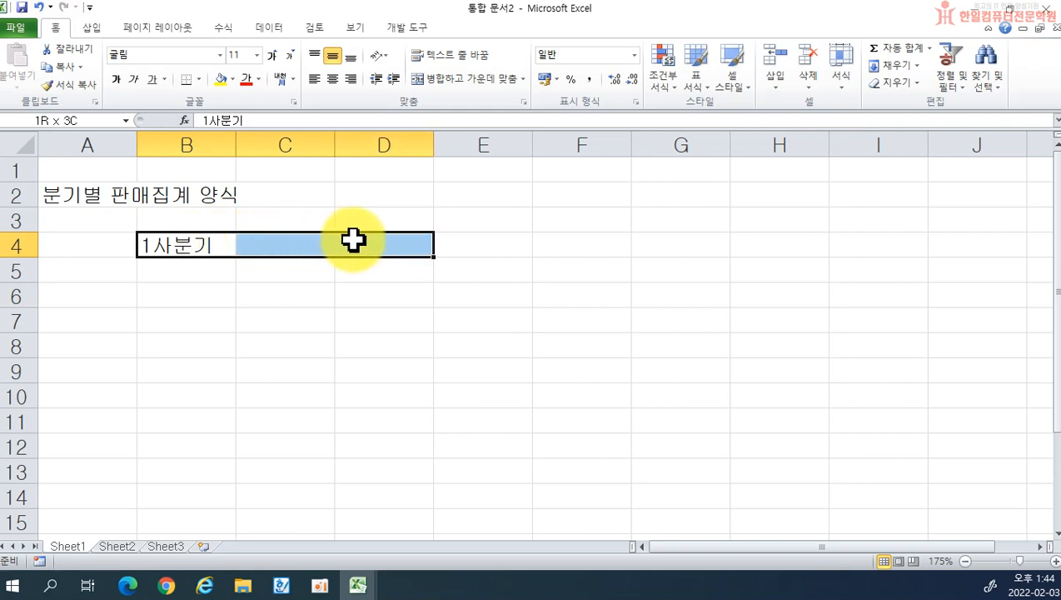
click(479, 81)
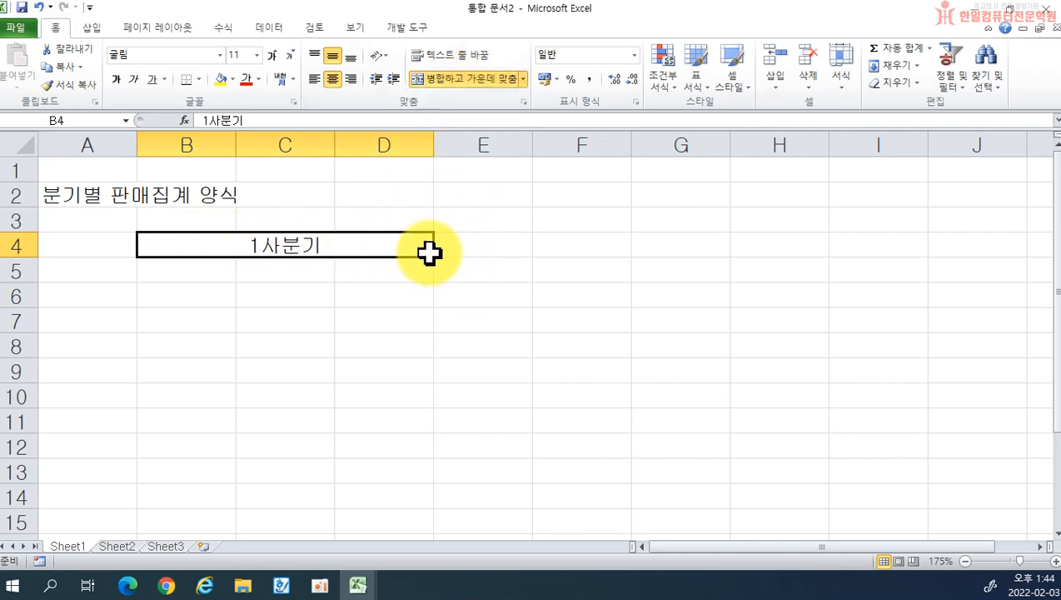
Auto-fill the quarter headings across row 4 to 4사분기, and enter 1월 in B5 and fill it to 12월 in M5
drag(434, 257, 916, 237)
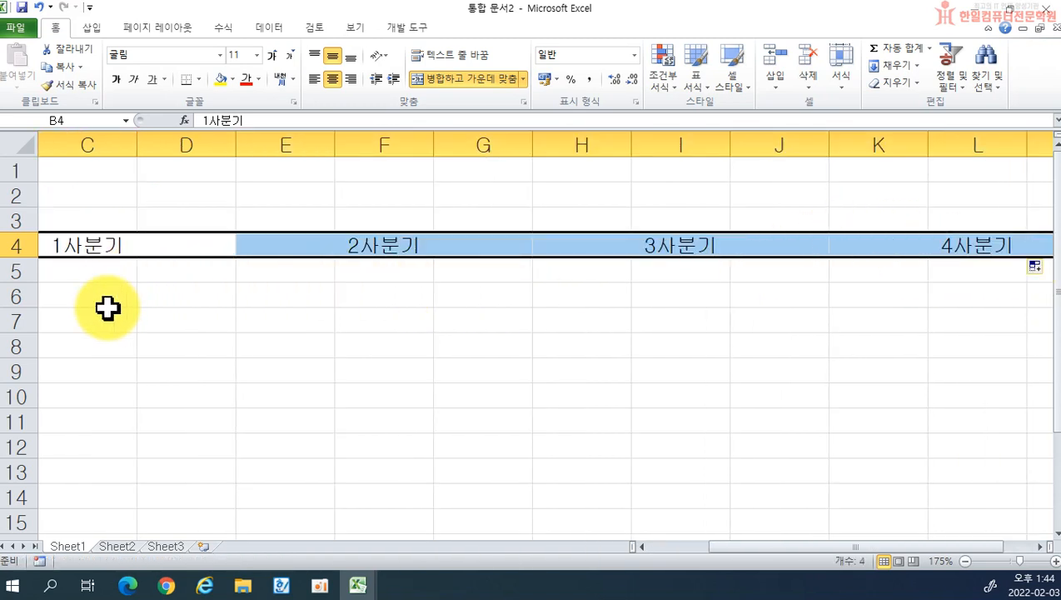
drag(733, 548, 650, 547)
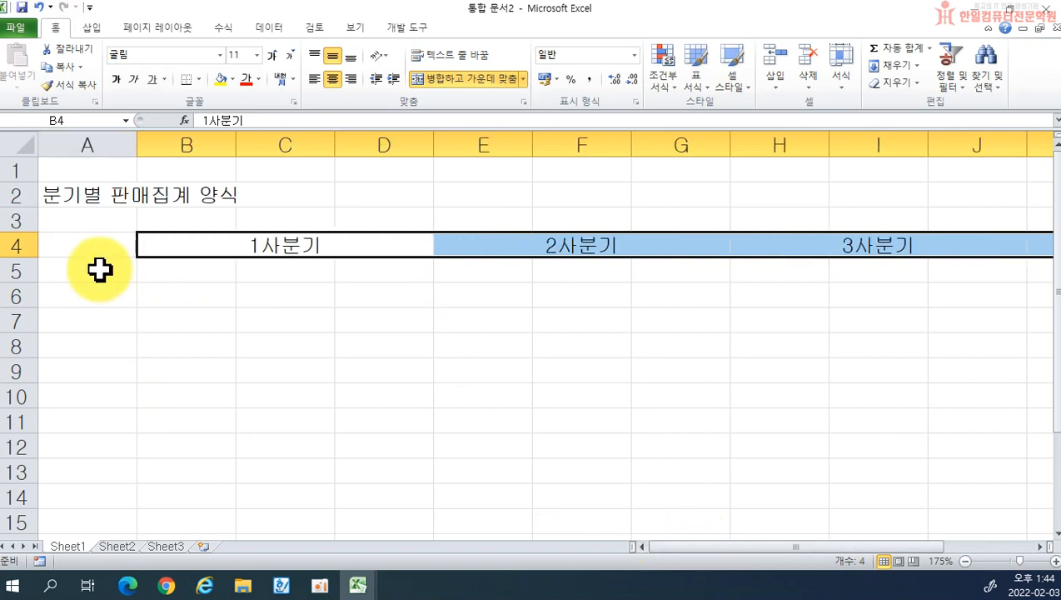
click(159, 272)
text(1월)
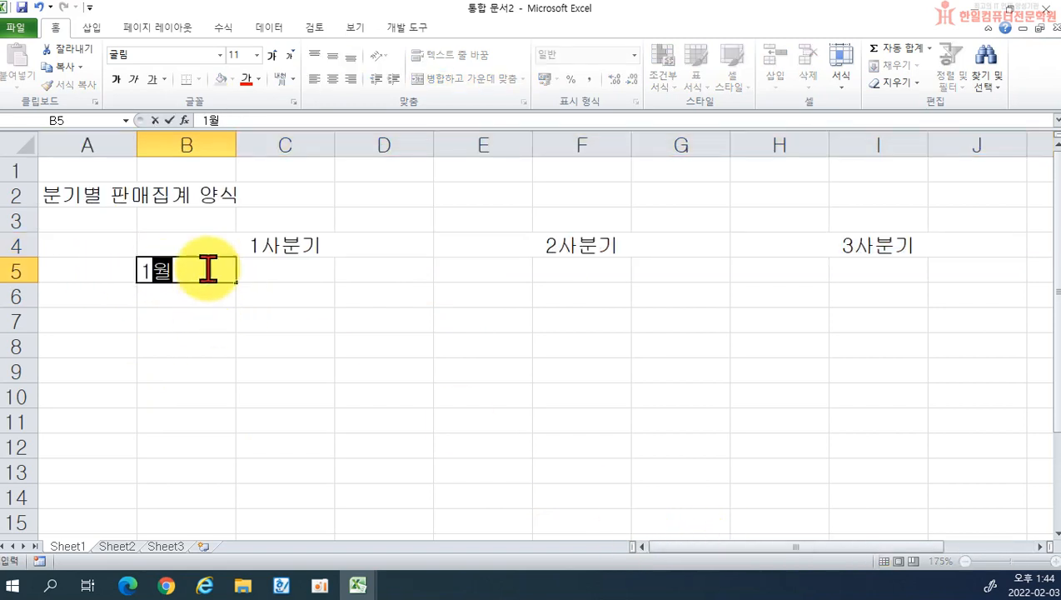
drag(236, 283, 995, 308)
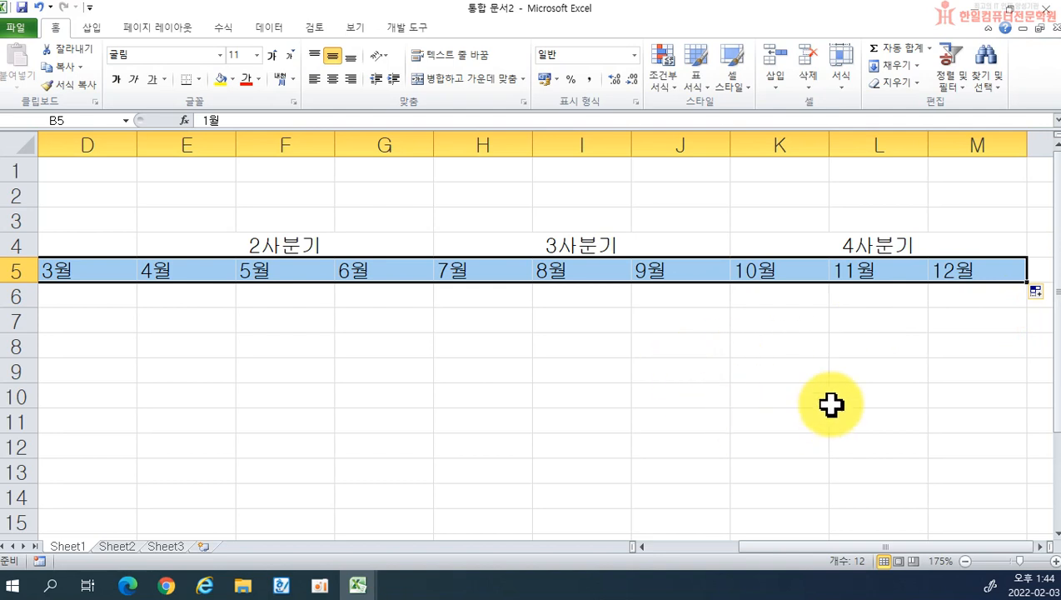
drag(787, 546, 679, 546)
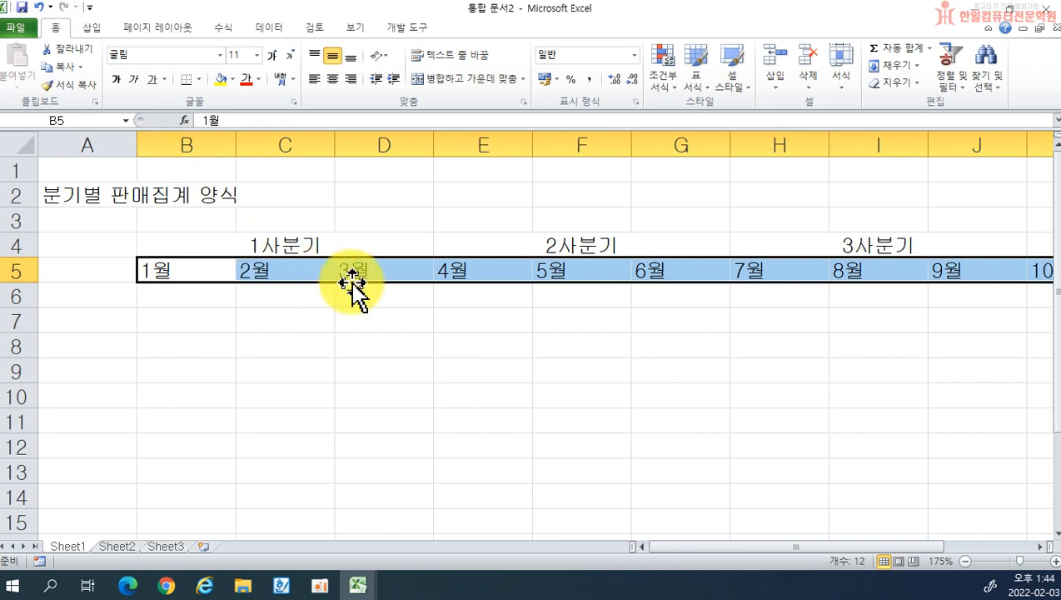
Narrow columns B through M to one equal width so that the whole table fits on screen
drag(214, 134, 980, 153)
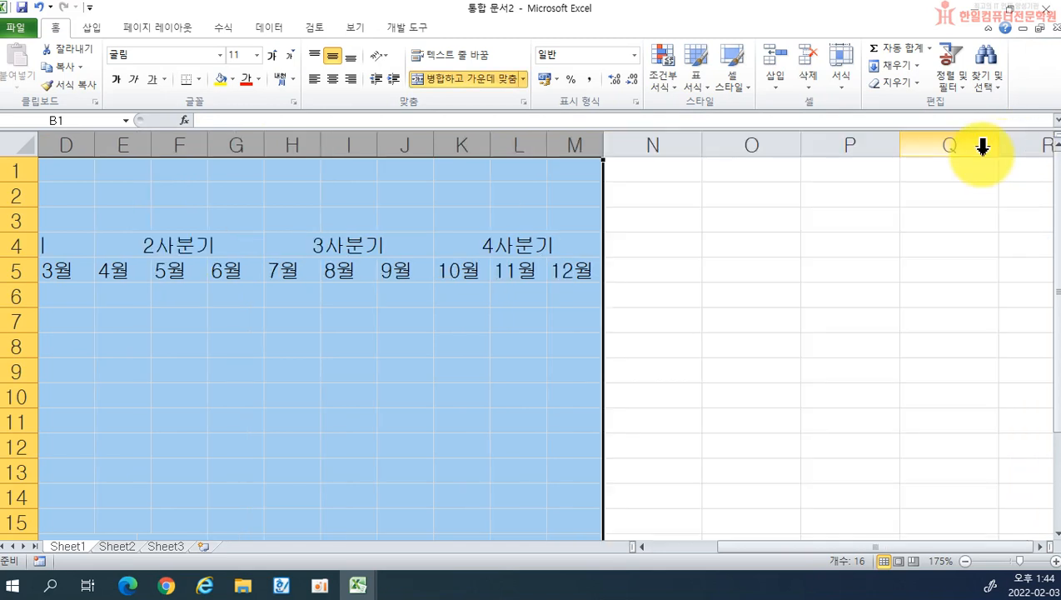
click(685, 546)
click(569, 516)
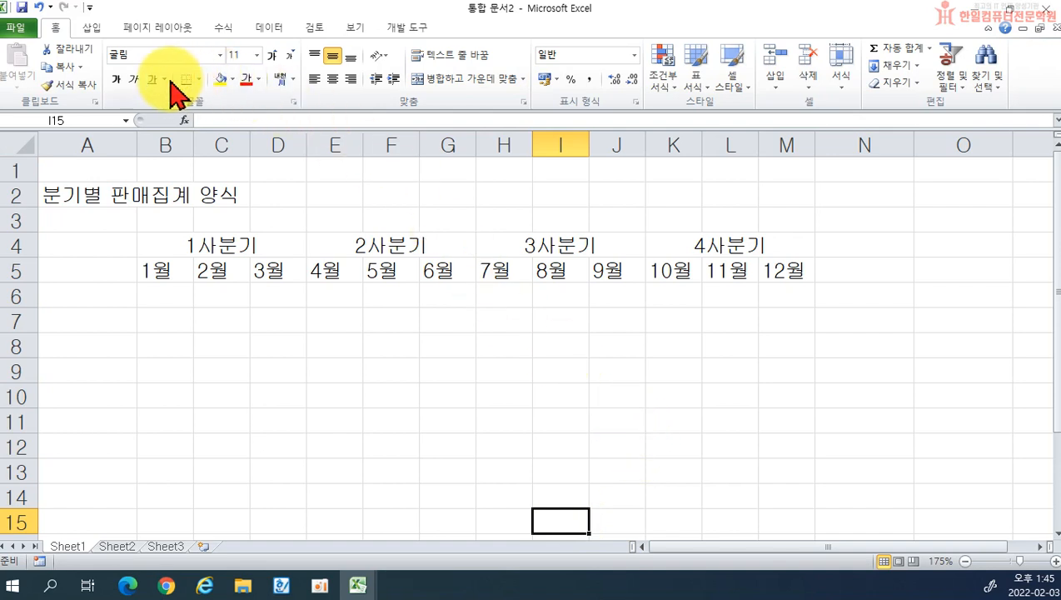
Undo the column narrowing, the month entries in row 5 and the quarter fill in row 4
click(38, 6)
click(38, 7)
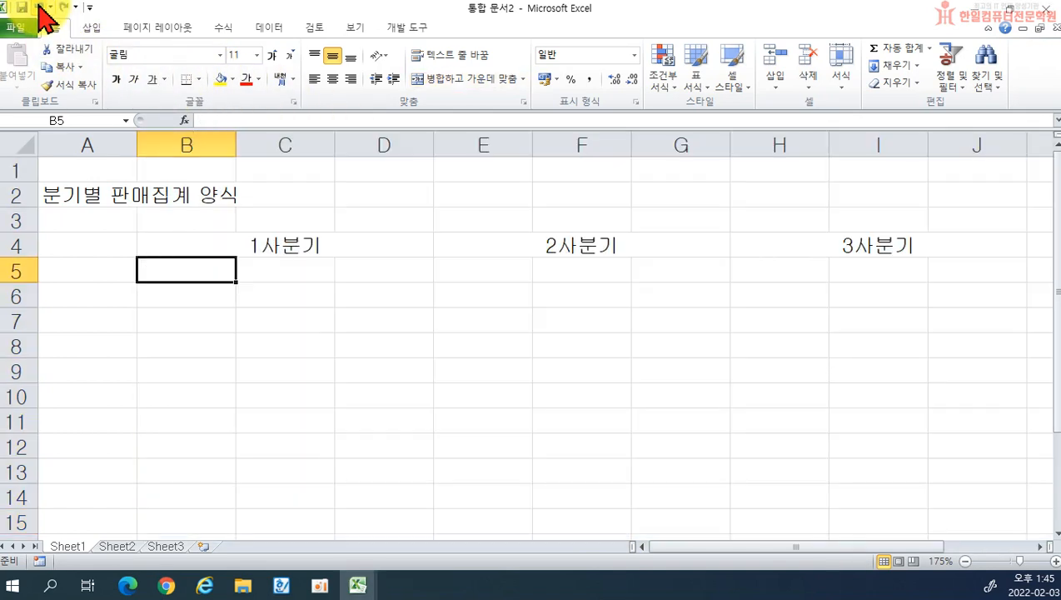
click(39, 7)
click(454, 367)
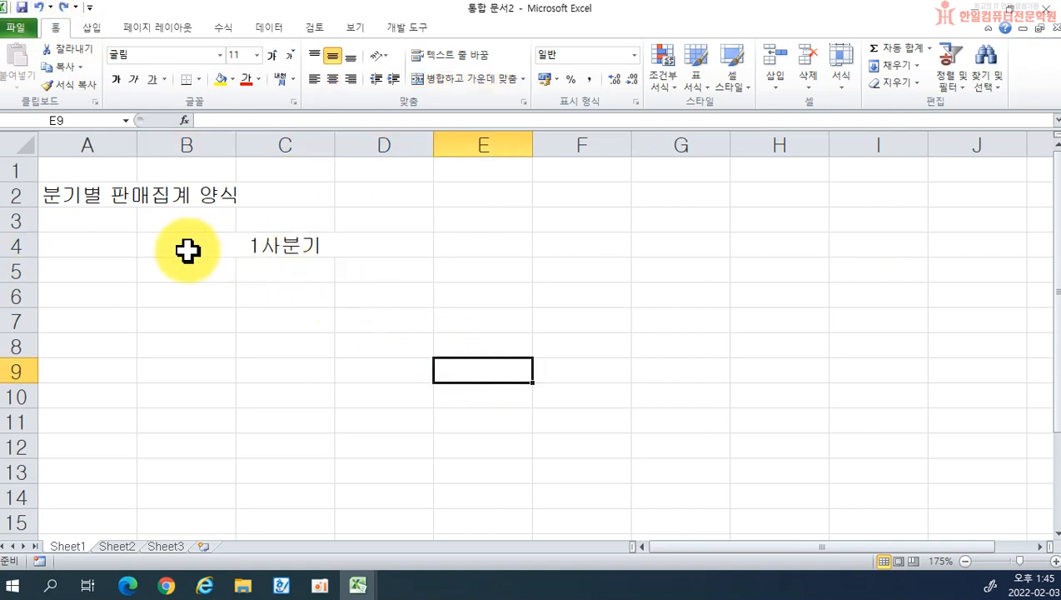
Try filling the merged and centered 1사분기 heading across row 4 to column M, and undo the fill
drag(225, 244, 341, 247)
click(466, 78)
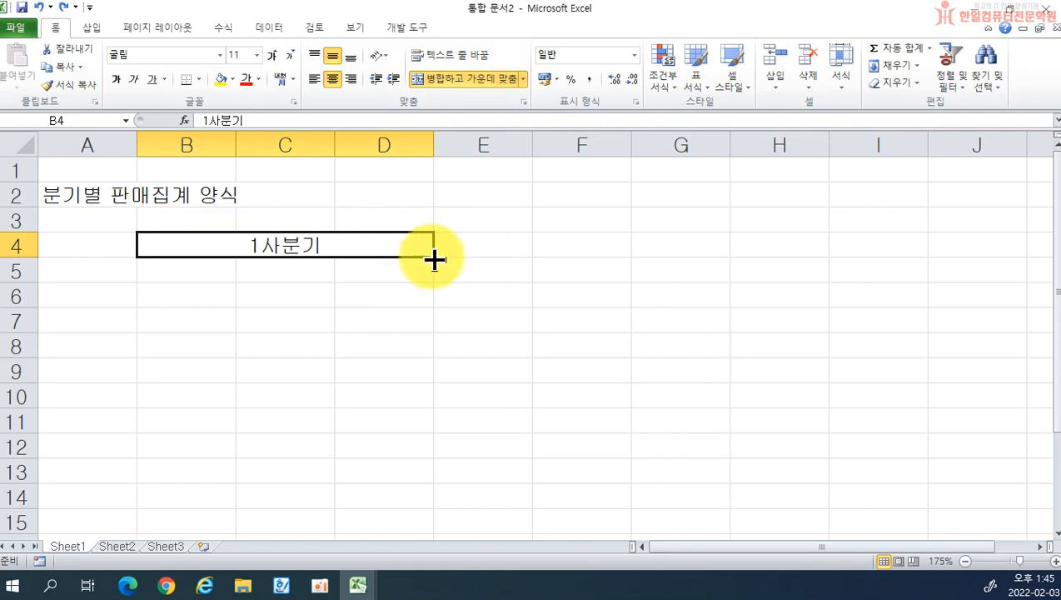
drag(435, 257, 950, 267)
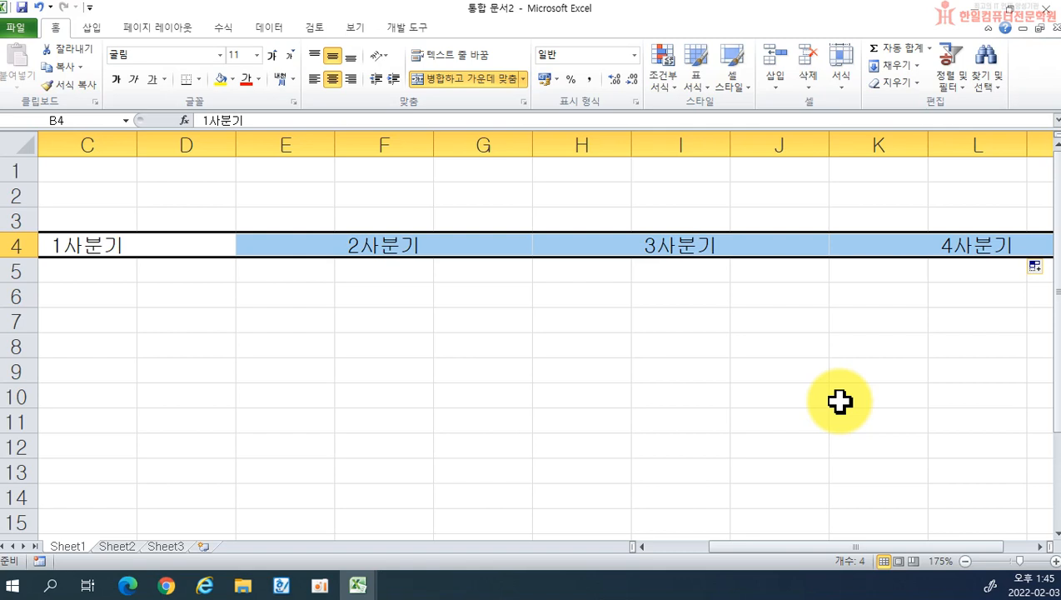
click(39, 6)
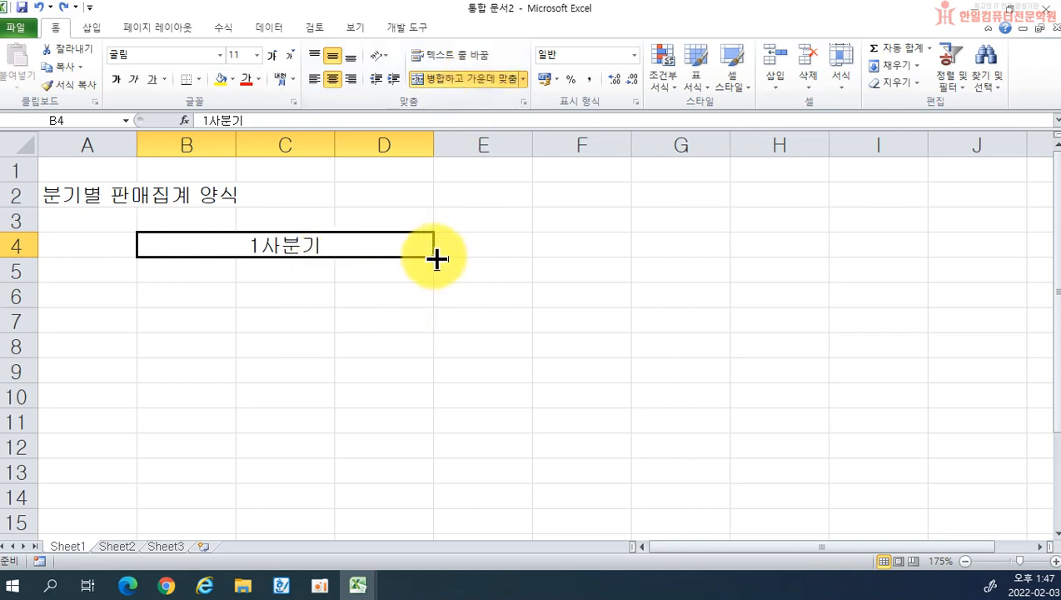
Auto-fill the merged 1사분기 heading from B4:D4 across row 4 through 4사분기 in column M
drag(434, 259, 1012, 265)
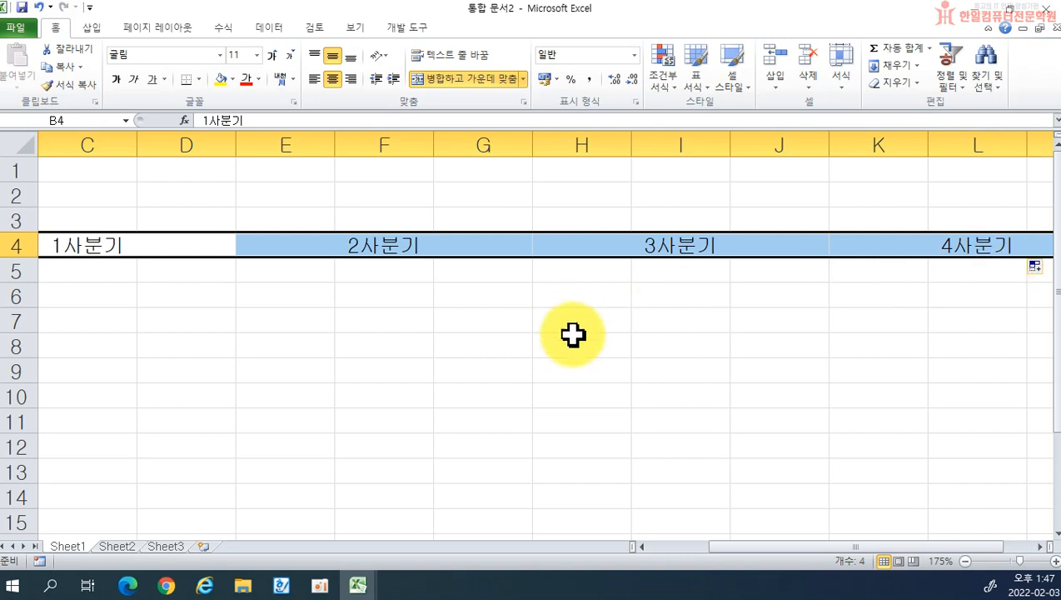
click(675, 547)
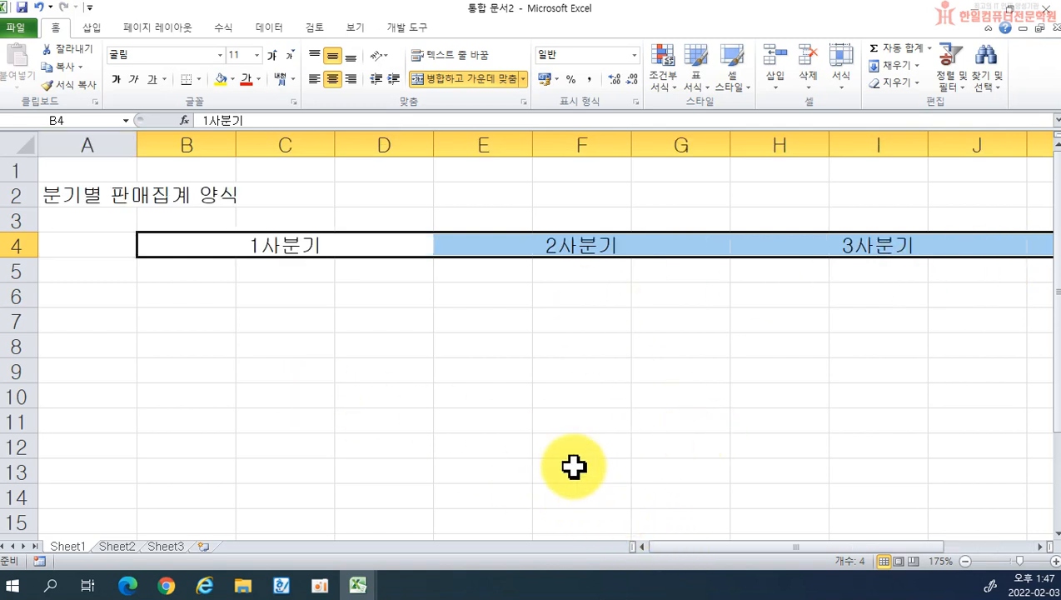
scroll(609, 317, down, 3)
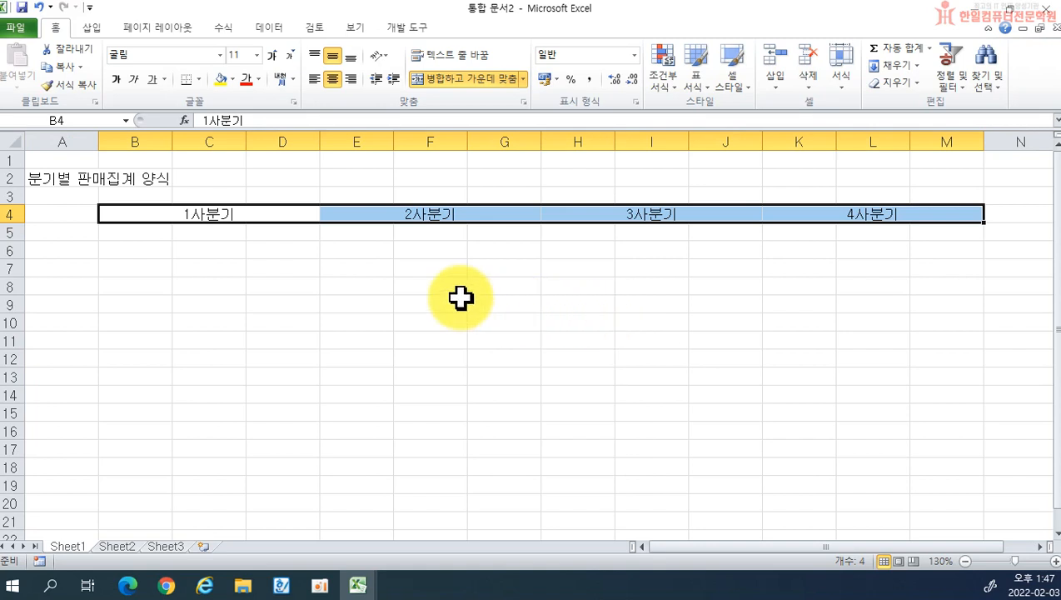
Enter 1월 in cell B5 and auto-fill the months across row 5 to 12월 in M5
click(135, 233)
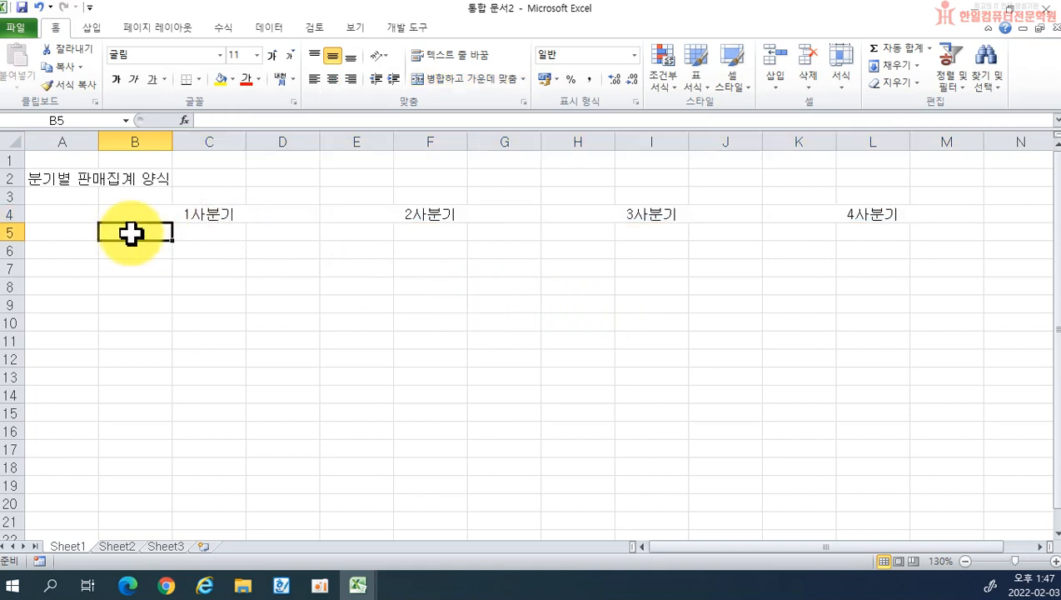
text(1ㅇㅝㄹ)
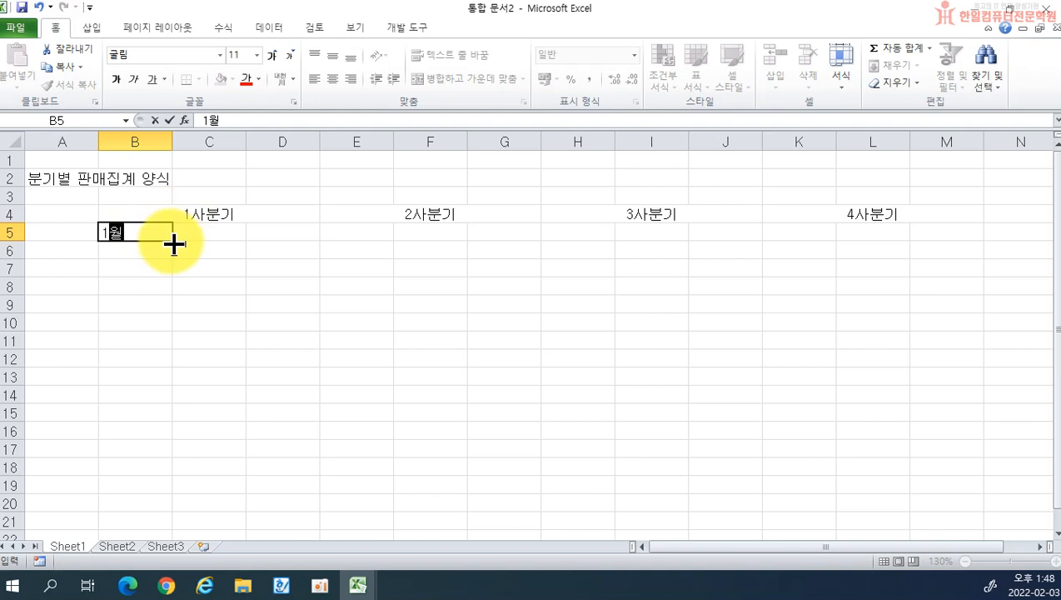
drag(173, 244, 953, 278)
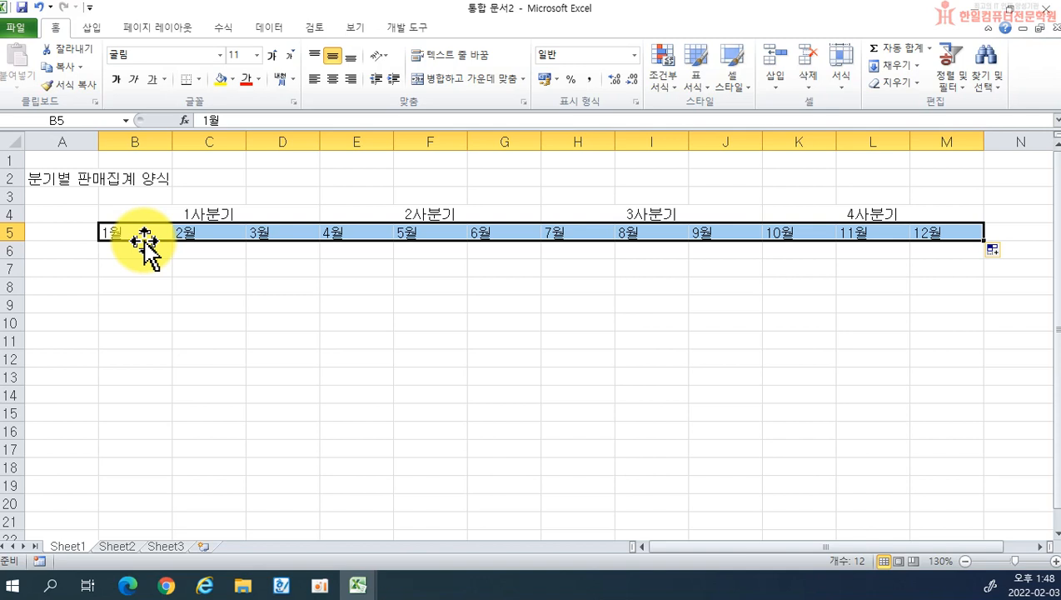
click(69, 252)
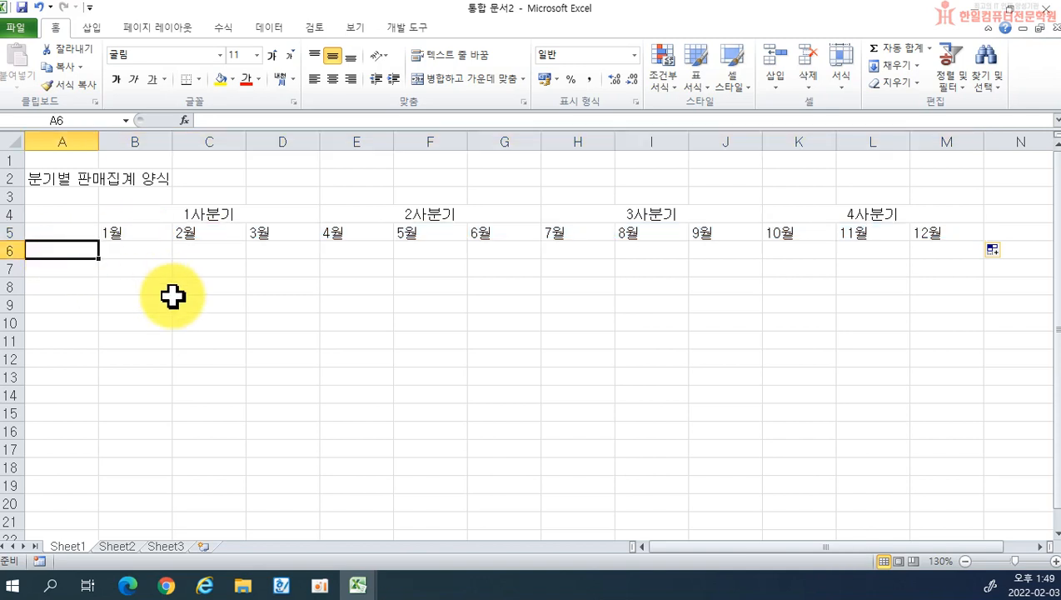
Enter 판매1과 in cell A6 and auto-fill the department names down column A to 판매8과 in A13
text(판매1과)
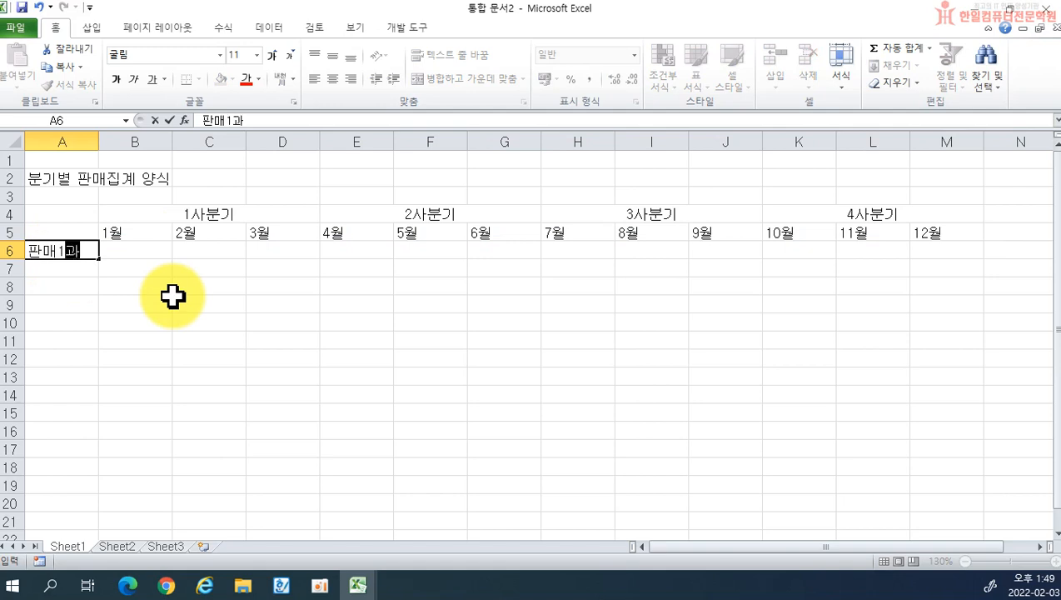
key(Return)
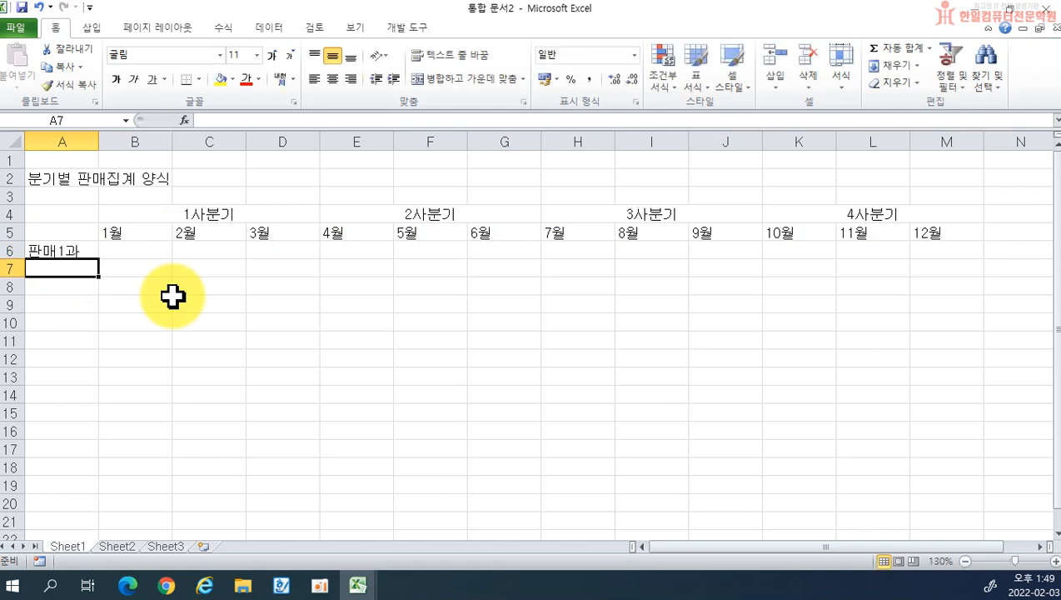
click(73, 251)
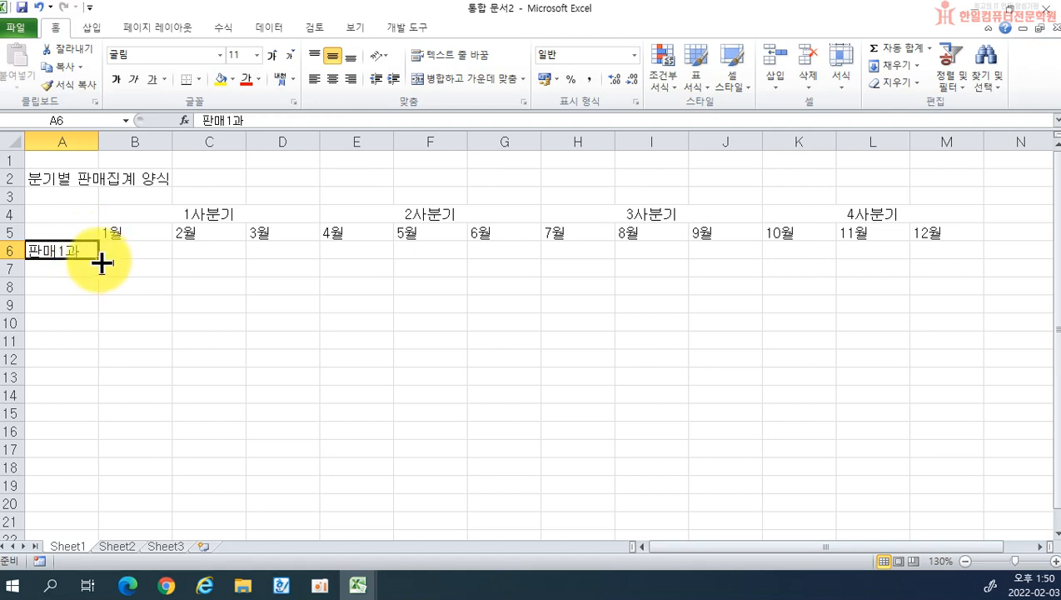
drag(99, 260, 102, 386)
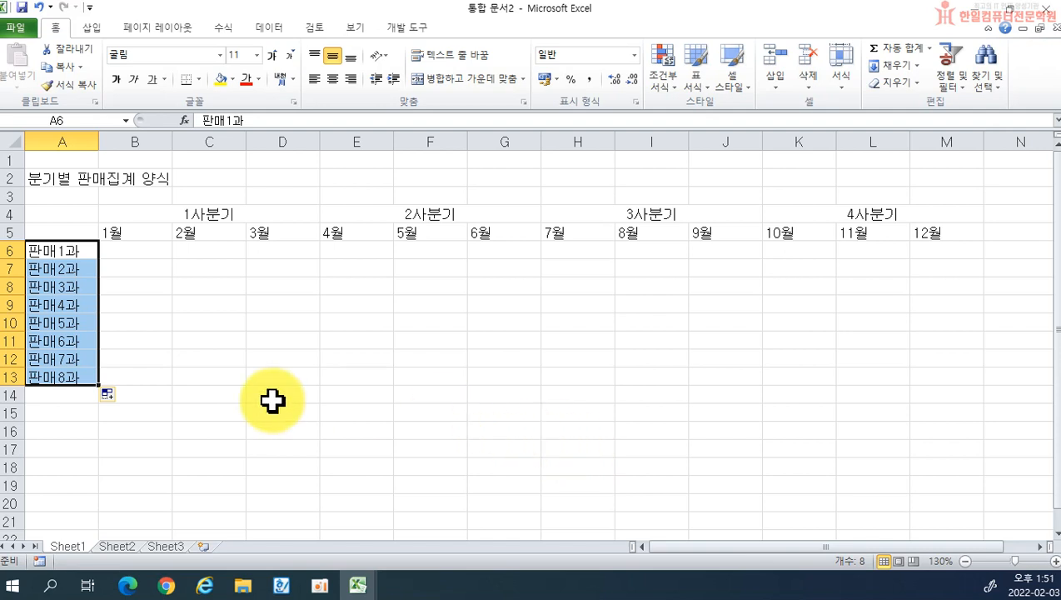
Merge and center cells A4:A5, and apply all borders (모든 테두리) to the table range A4:M13
drag(55, 209, 58, 223)
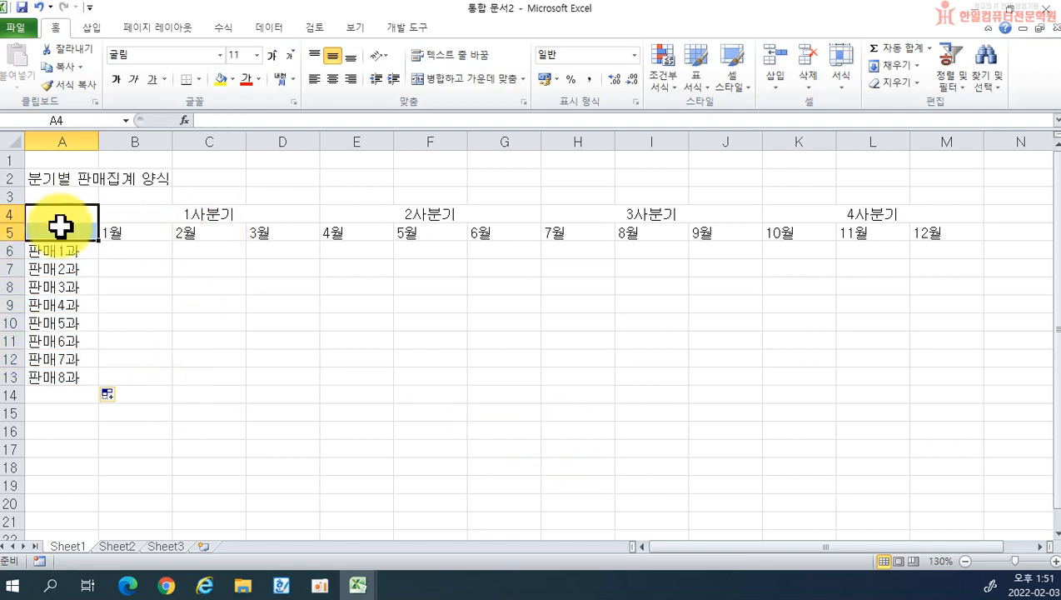
click(438, 82)
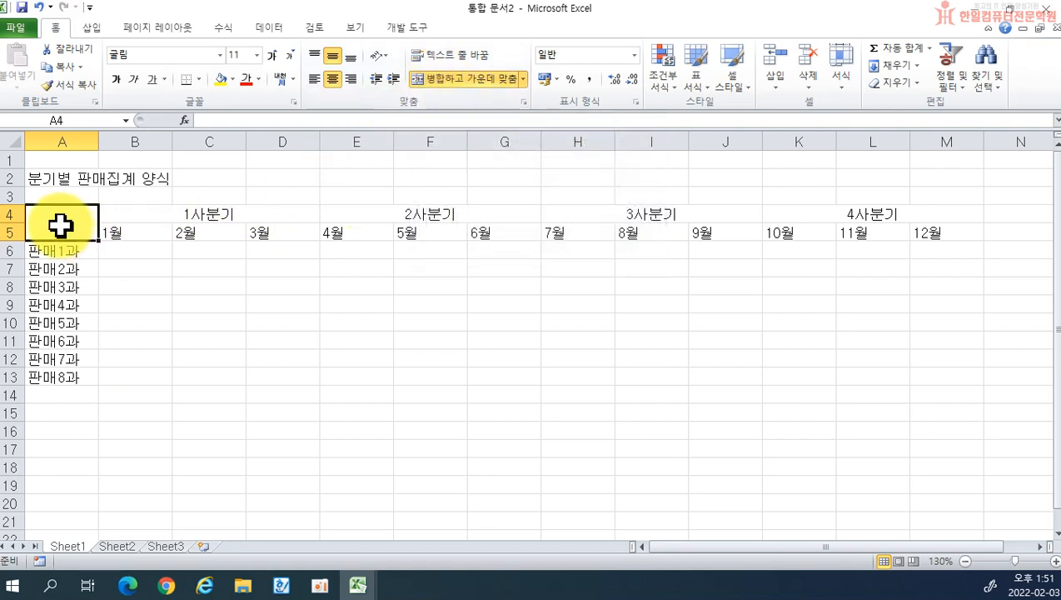
drag(59, 227, 843, 380)
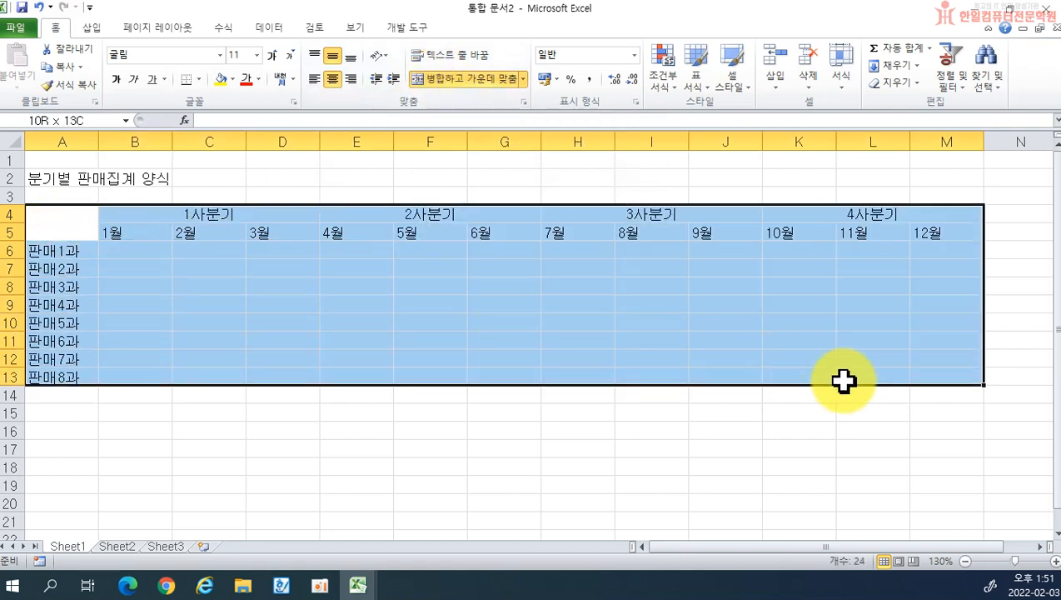
click(197, 79)
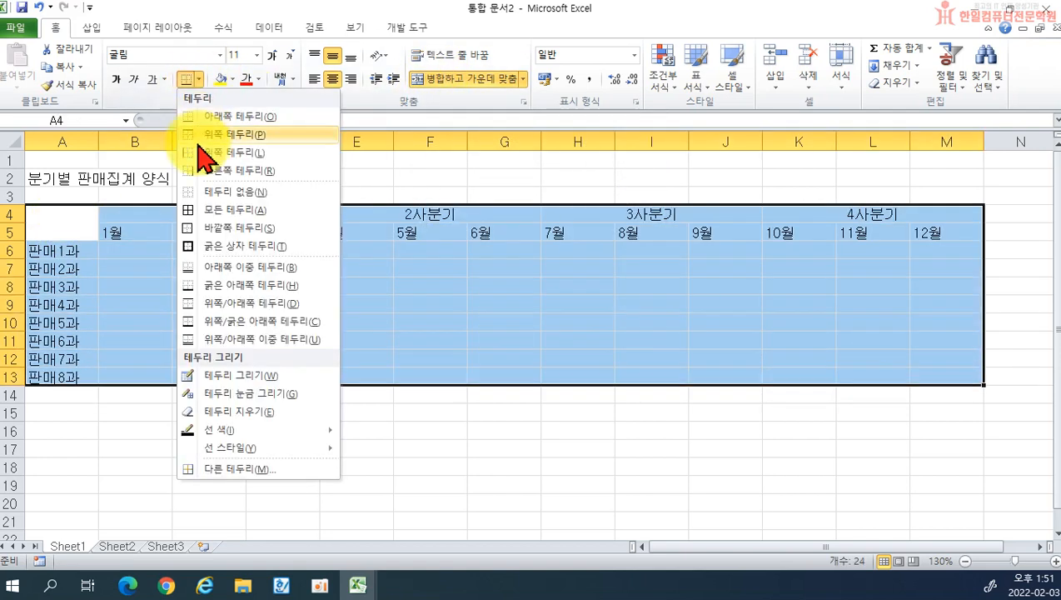
click(200, 210)
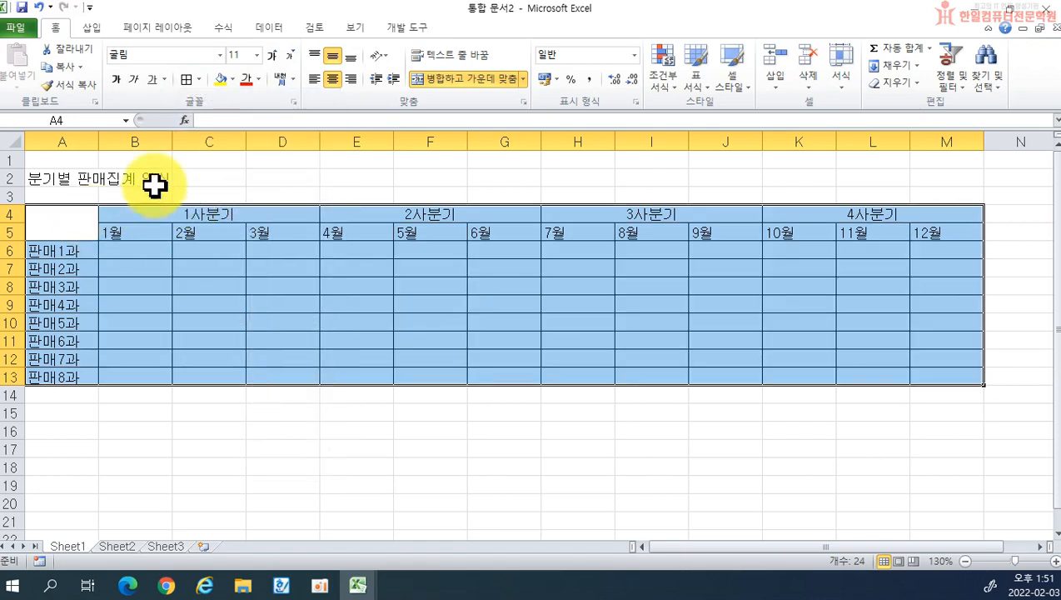
click(187, 371)
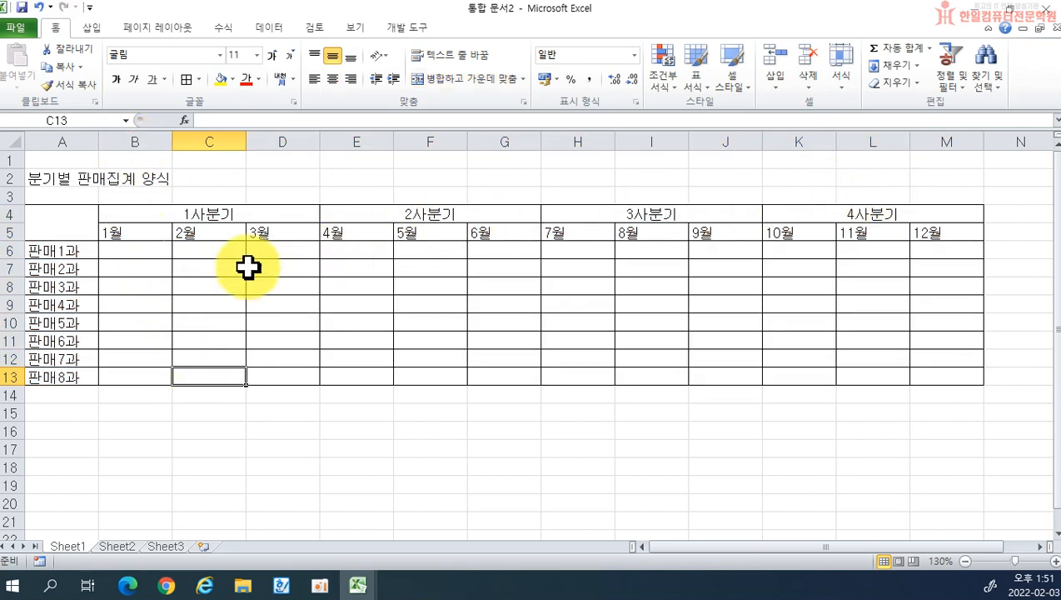
Try narrowing columns B through M together, and undo the width change
drag(150, 142, 953, 144)
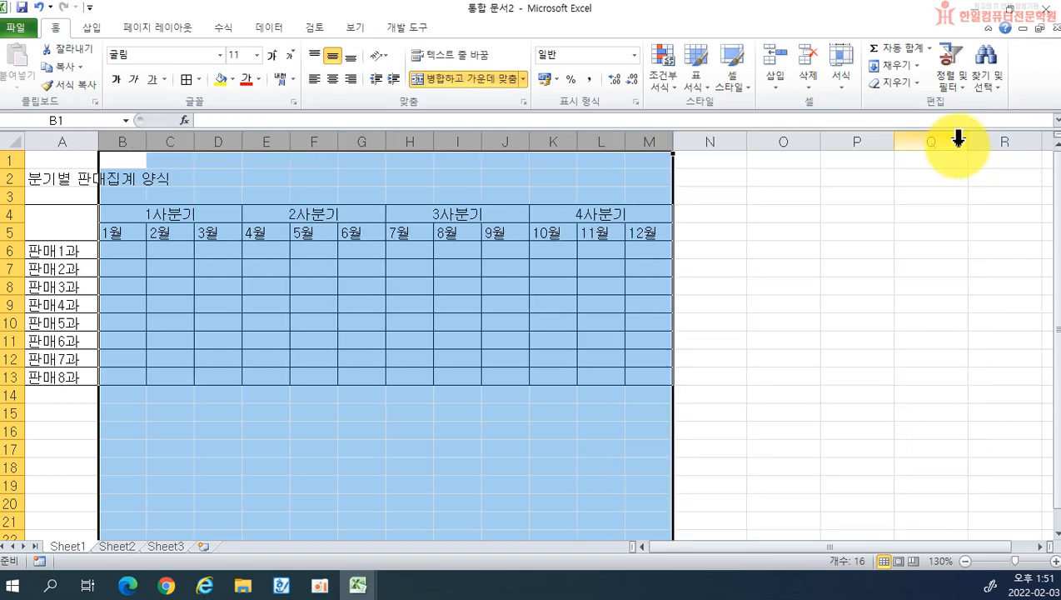
click(272, 395)
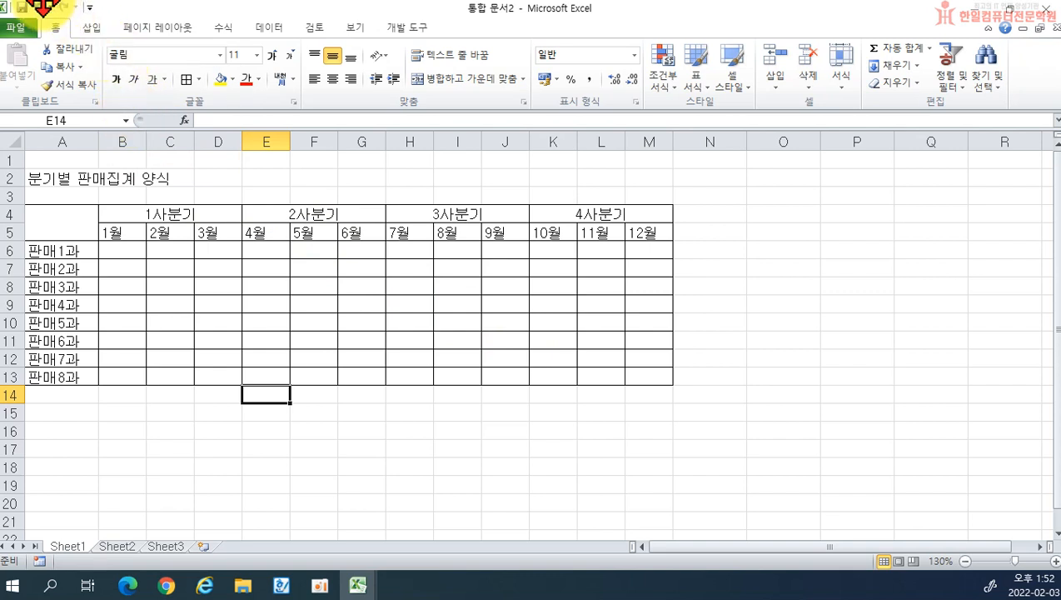
click(42, 7)
click(492, 358)
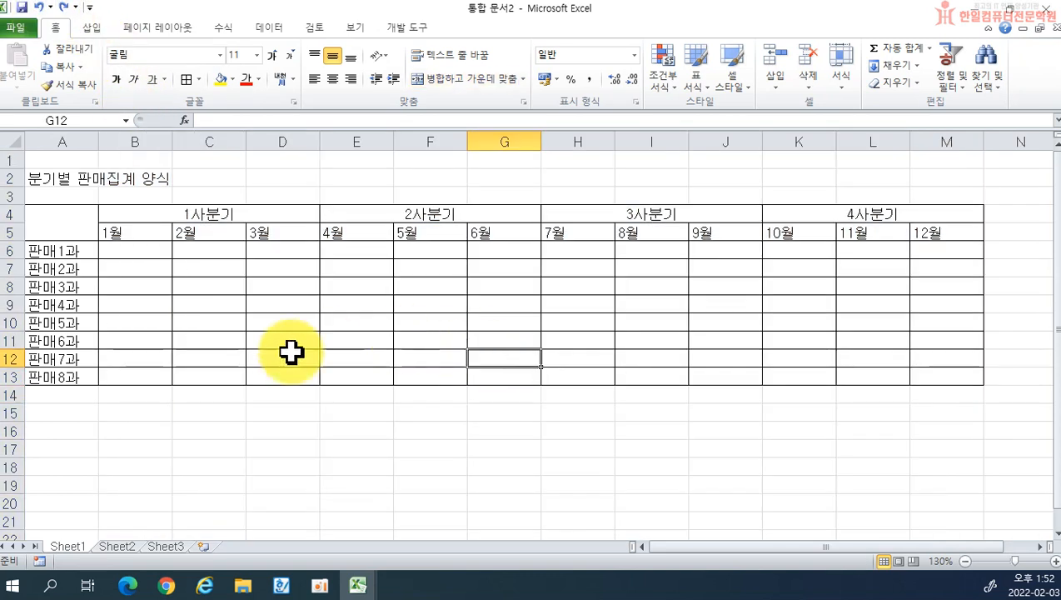
Narrow columns B through M together to one equal width that still fits the month headings
drag(147, 140, 930, 137)
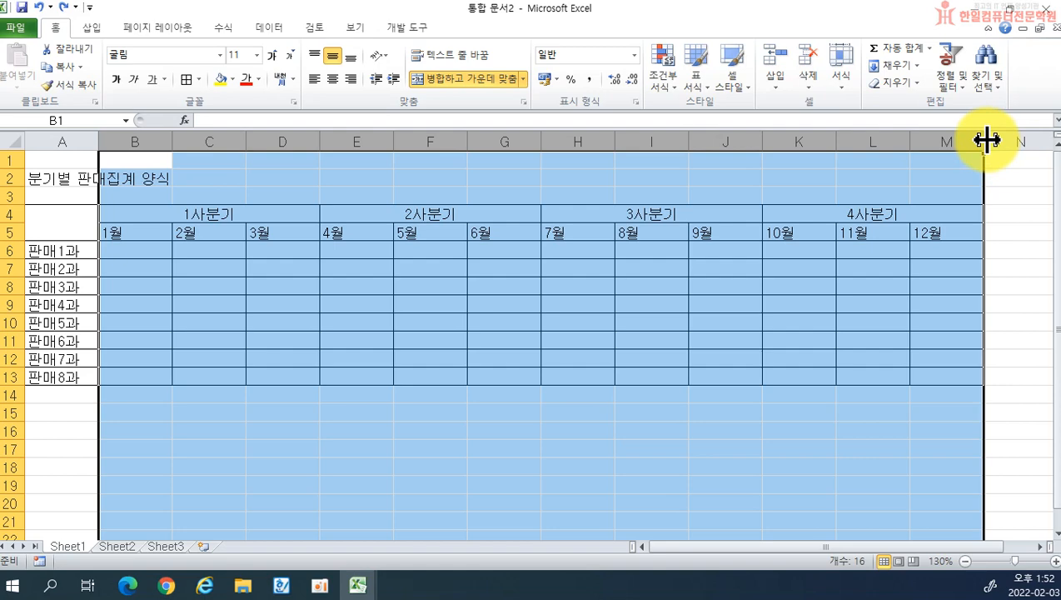
drag(985, 140, 957, 134)
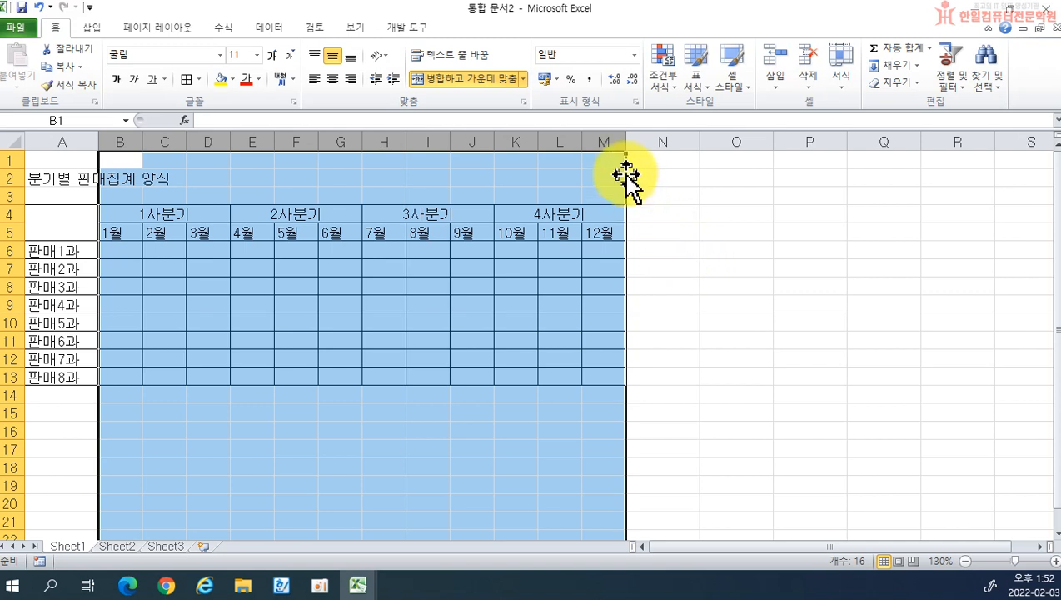
click(41, 6)
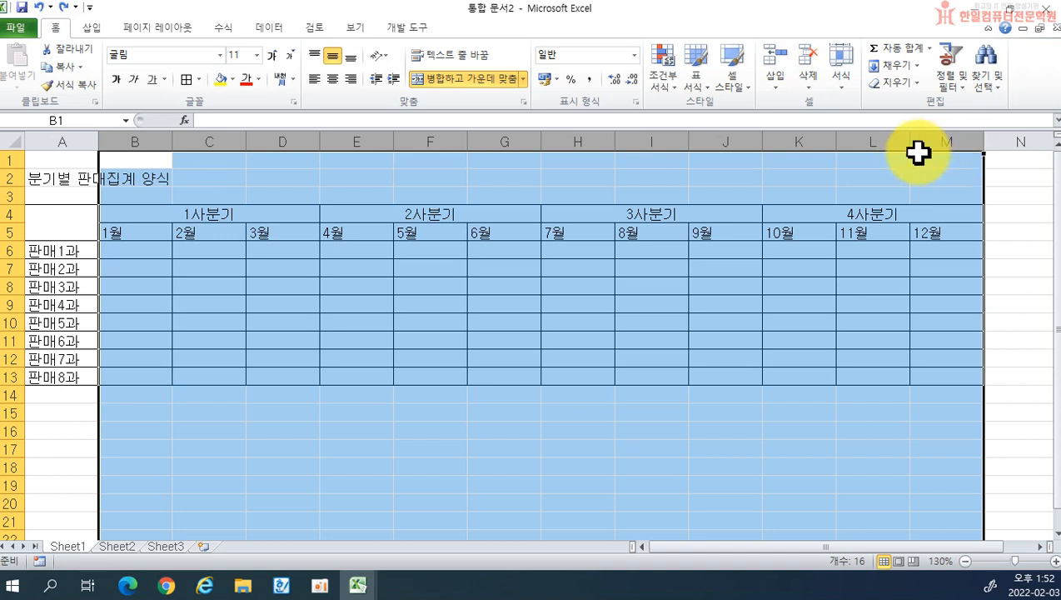
drag(981, 147, 956, 148)
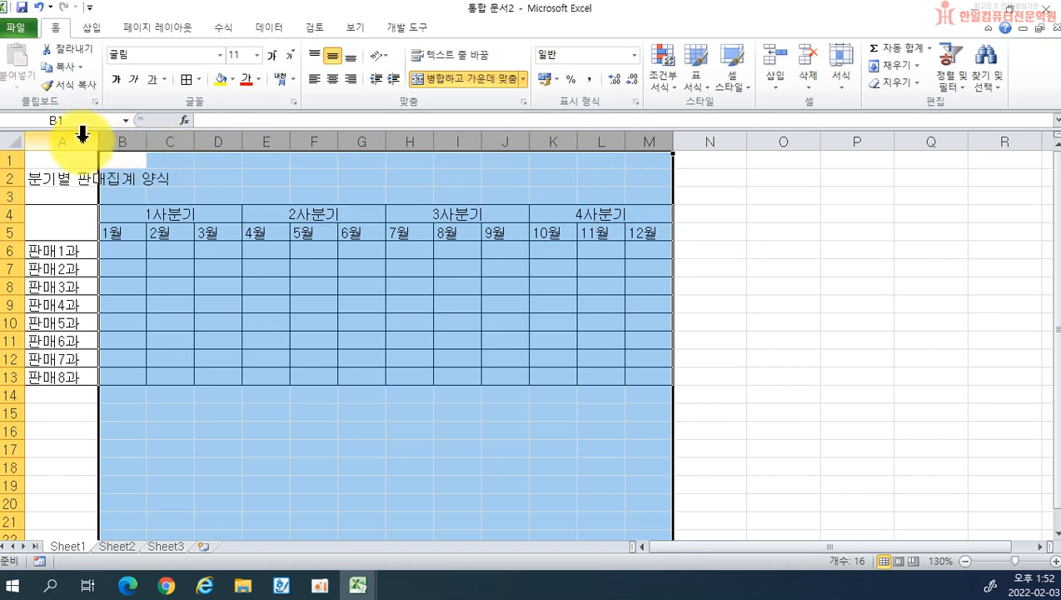
Review the commands available for columns A through O, including 열 너비
drag(82, 133, 820, 146)
right_click(707, 173)
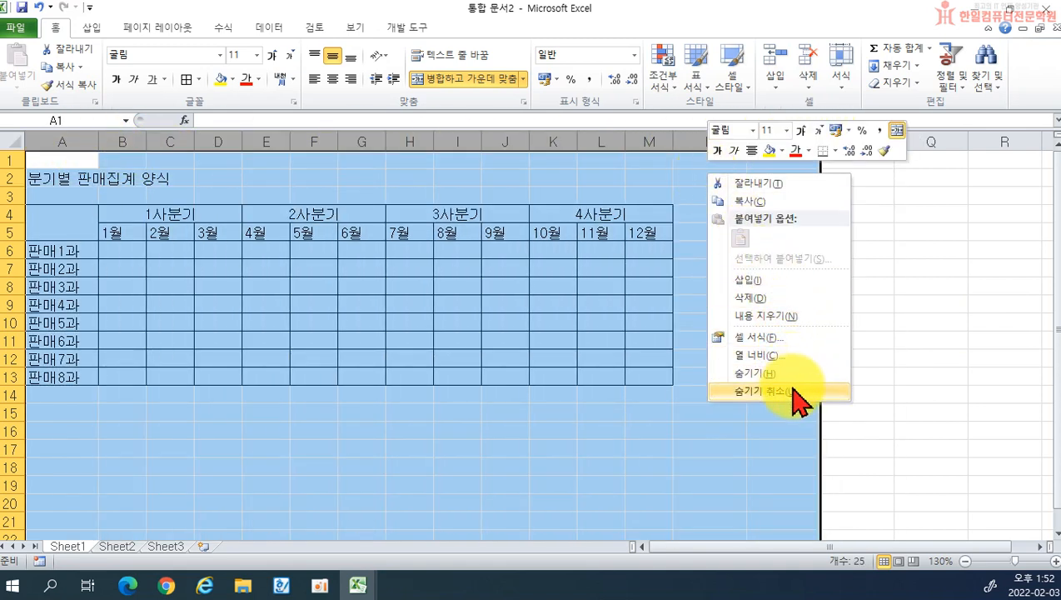
click(967, 270)
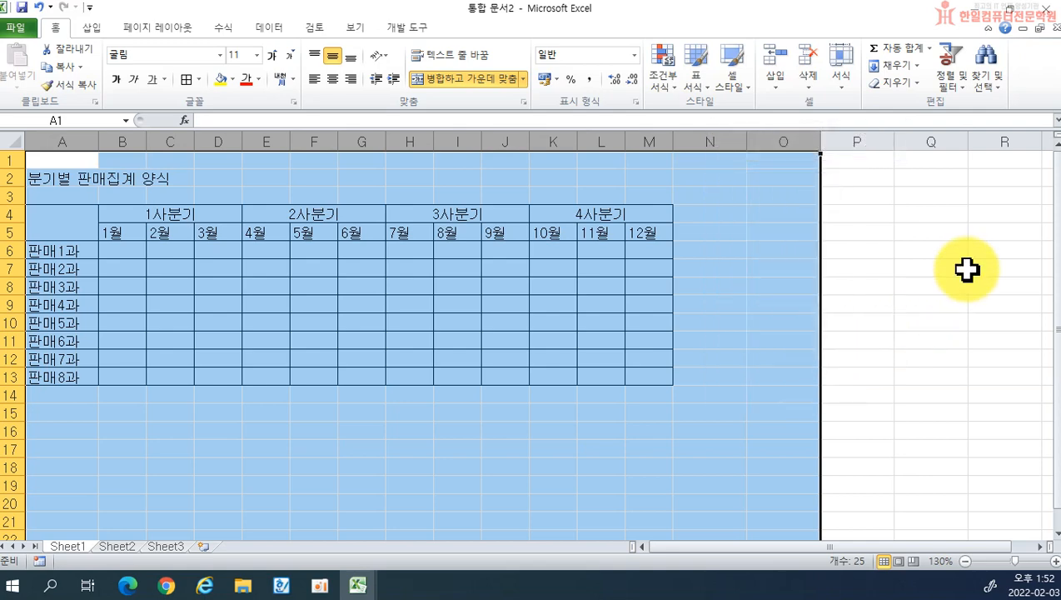
click(940, 283)
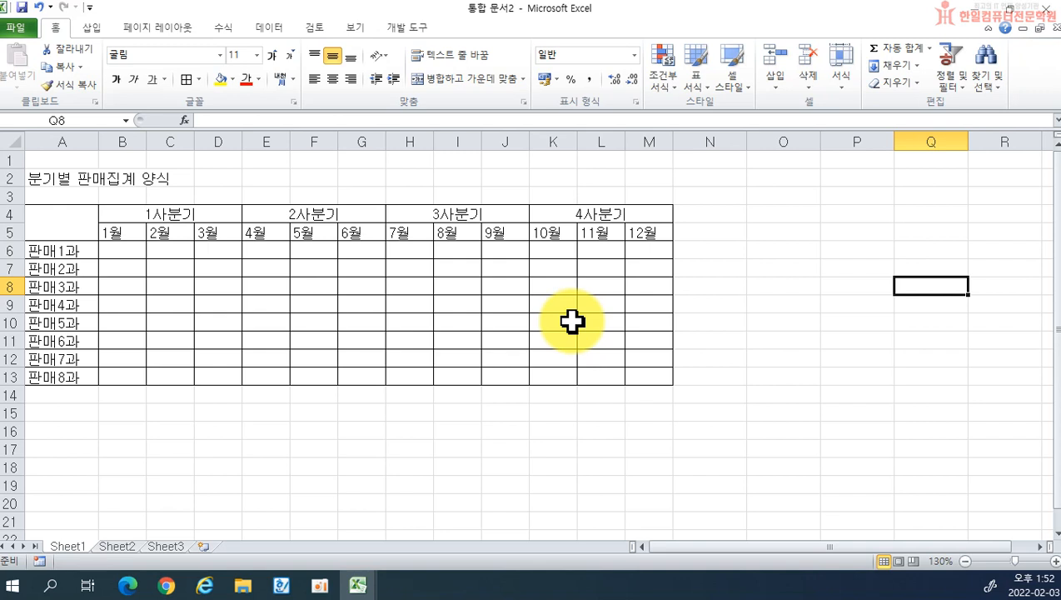
Review the border options available for the table range A4:M13
drag(52, 250, 52, 376)
drag(80, 216, 606, 373)
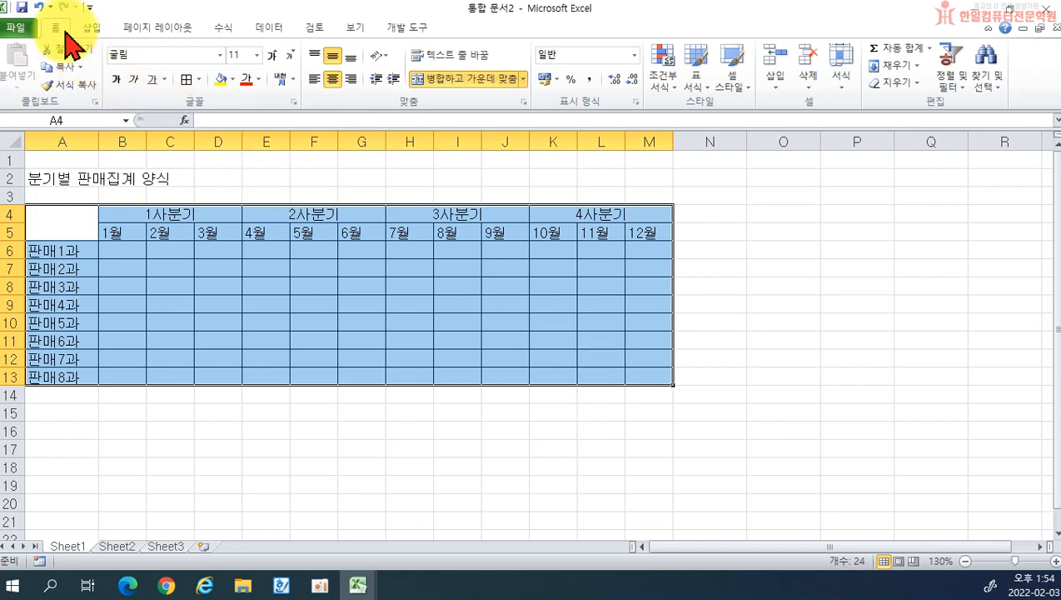
click(199, 79)
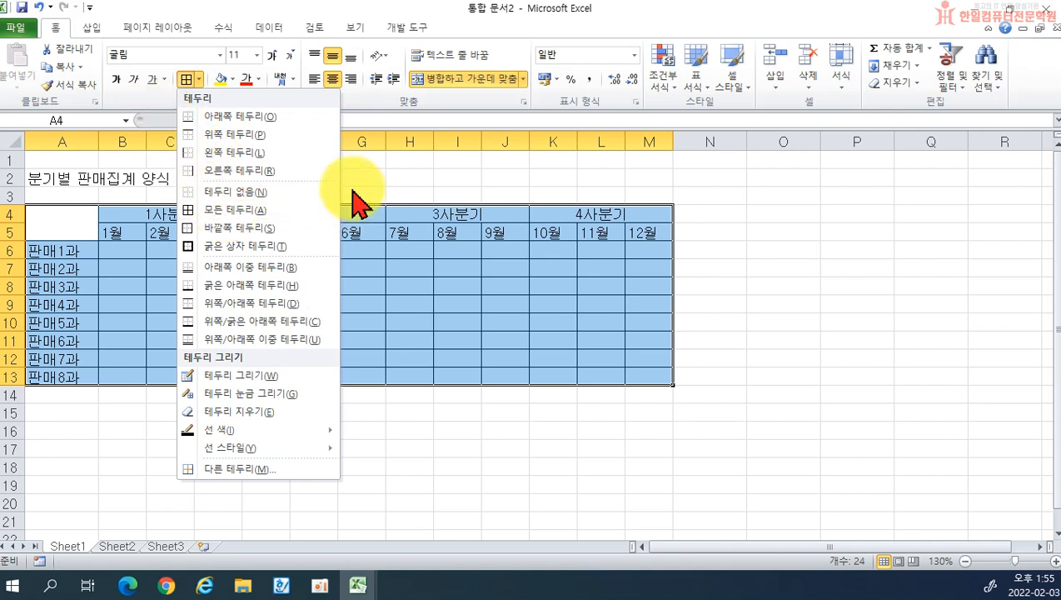
click(379, 280)
click(36, 217)
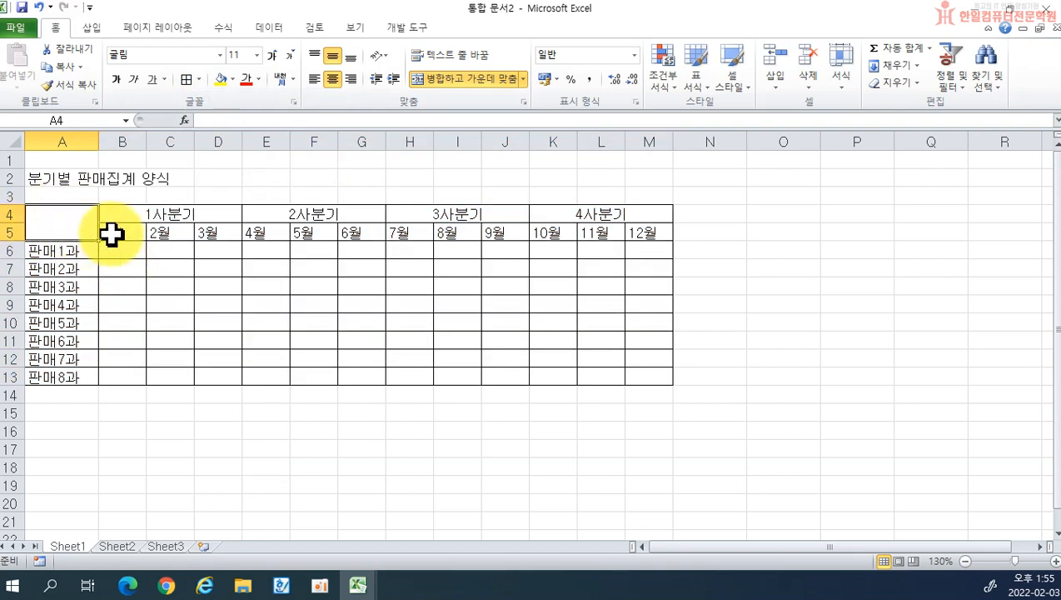
Center the month headings in B5:M5 and the department names in A6:A13
drag(112, 231, 628, 230)
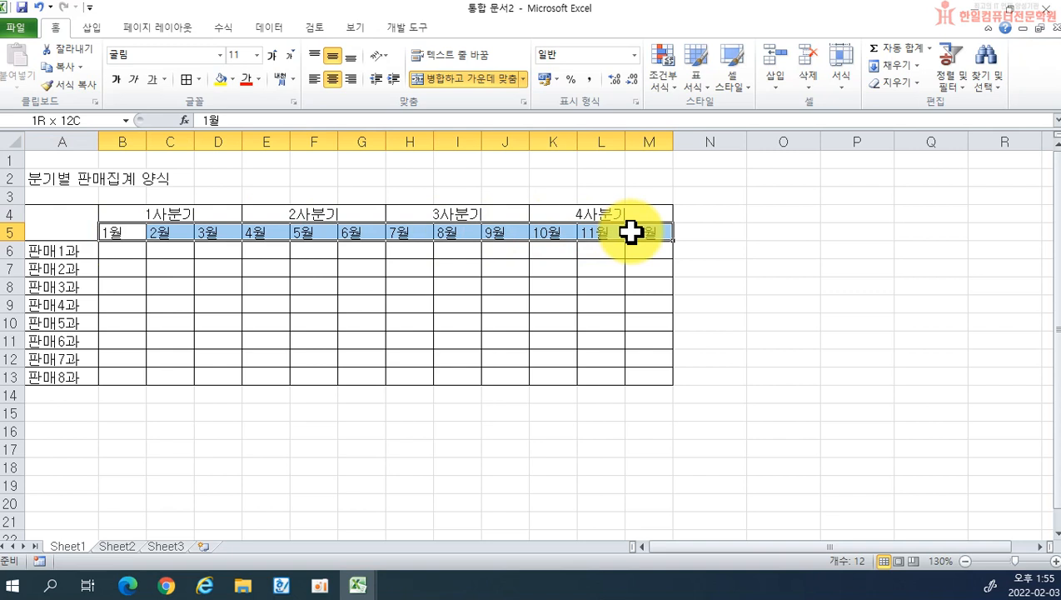
click(333, 78)
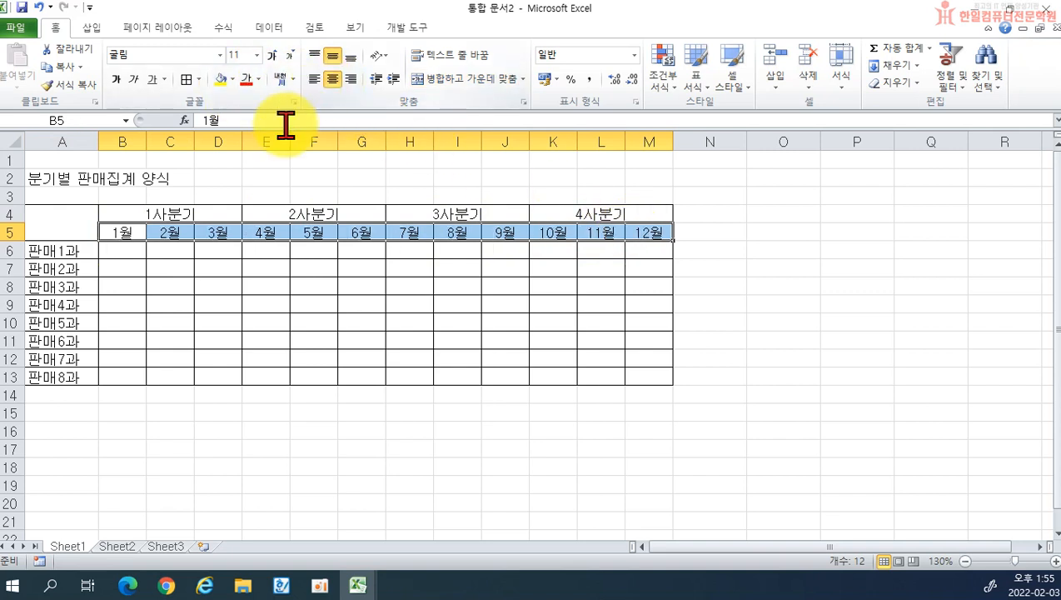
drag(61, 250, 64, 375)
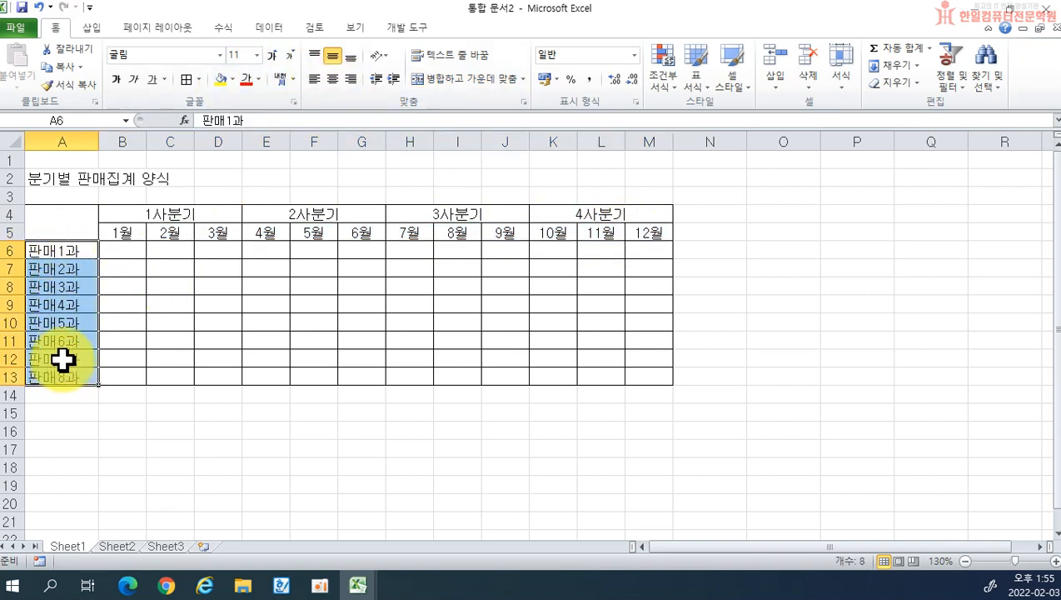
click(332, 78)
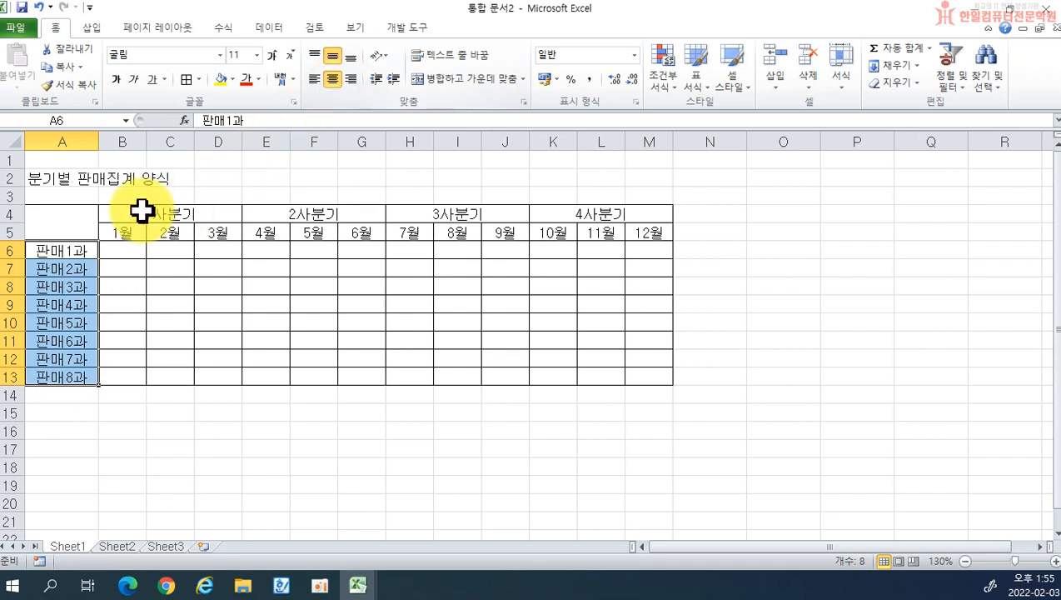
Add a diagonal border from upper left to lower right in the merged cell A4 using the 셀 서식 border settings
click(48, 217)
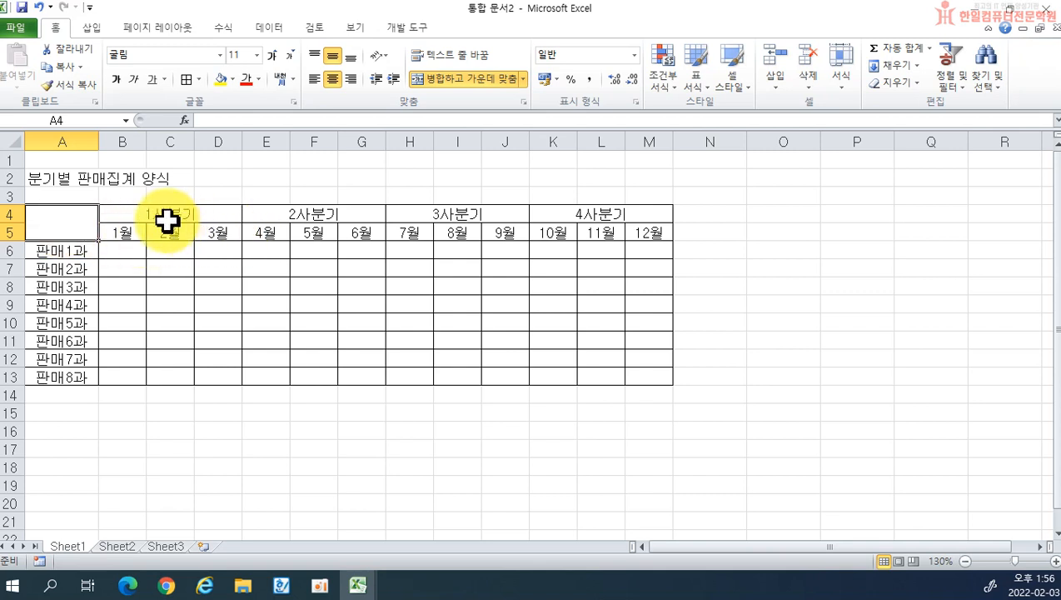
right_click(62, 225)
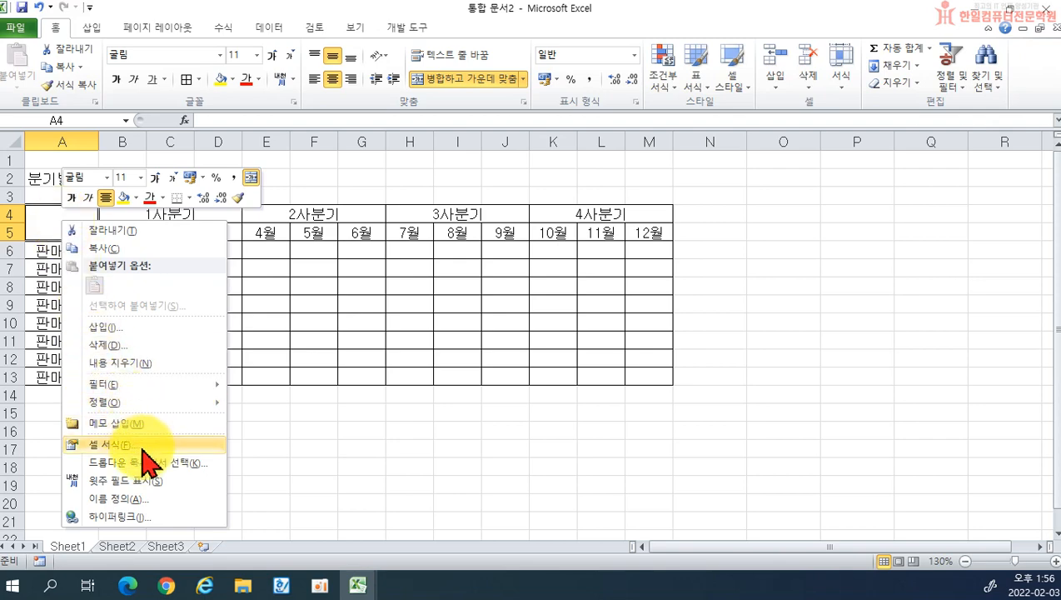
key(Escape)
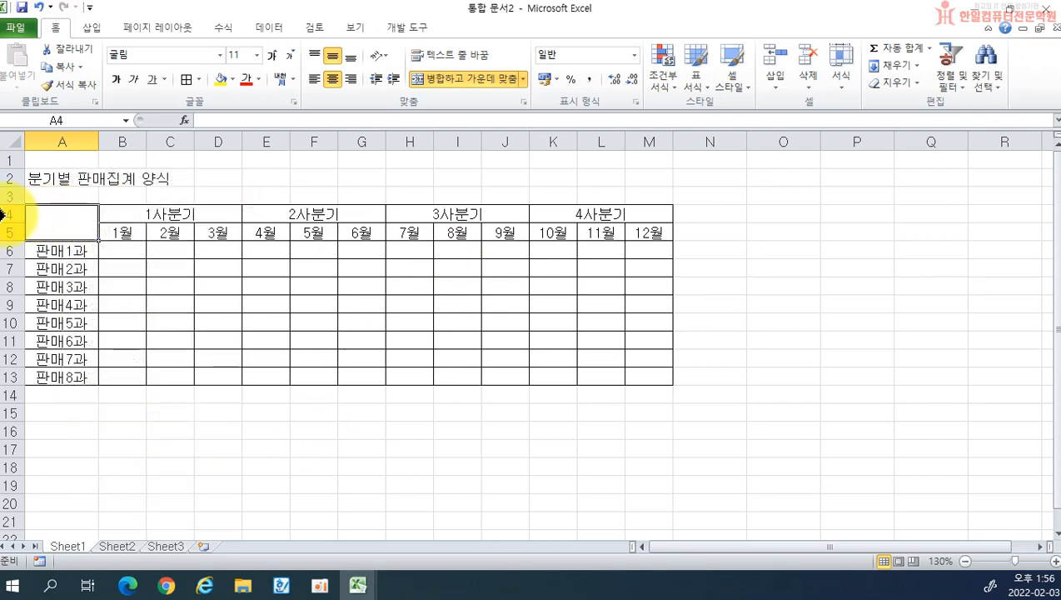
right_click(61, 226)
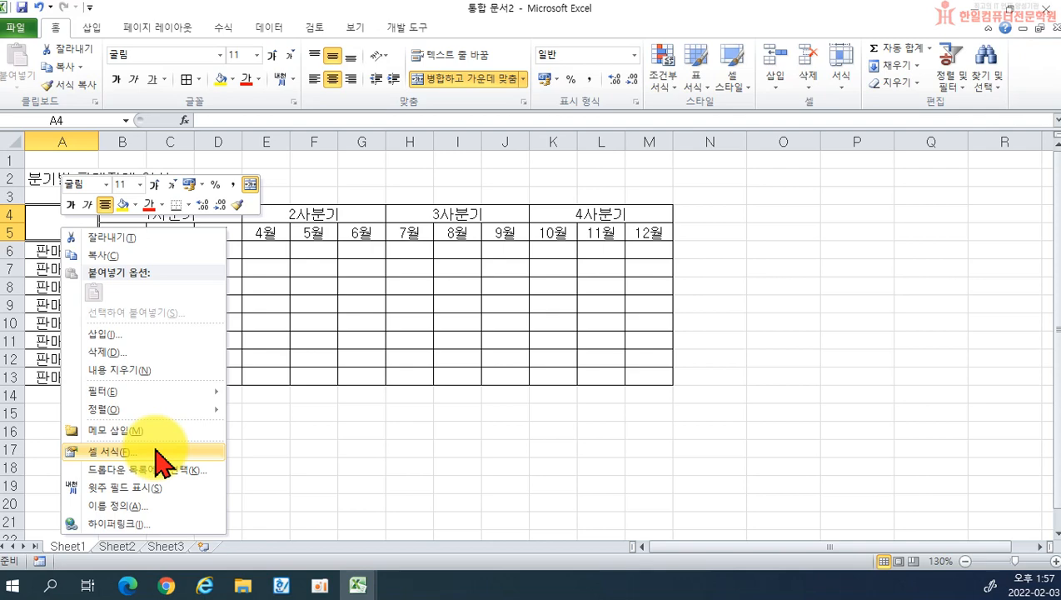
key(Escape)
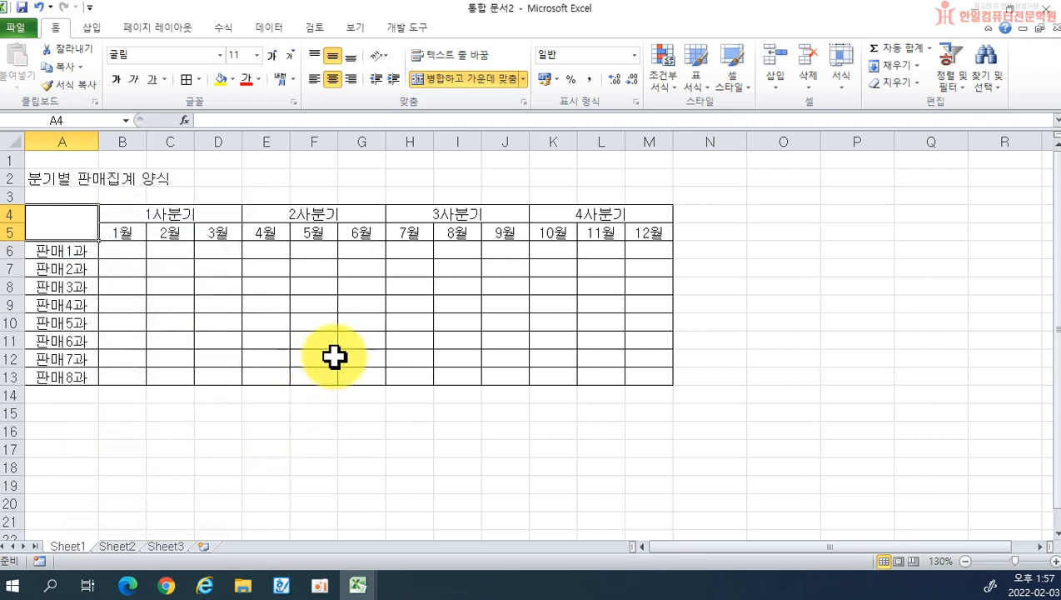
key(ctrl+1)
drag(230, 242, 598, 243)
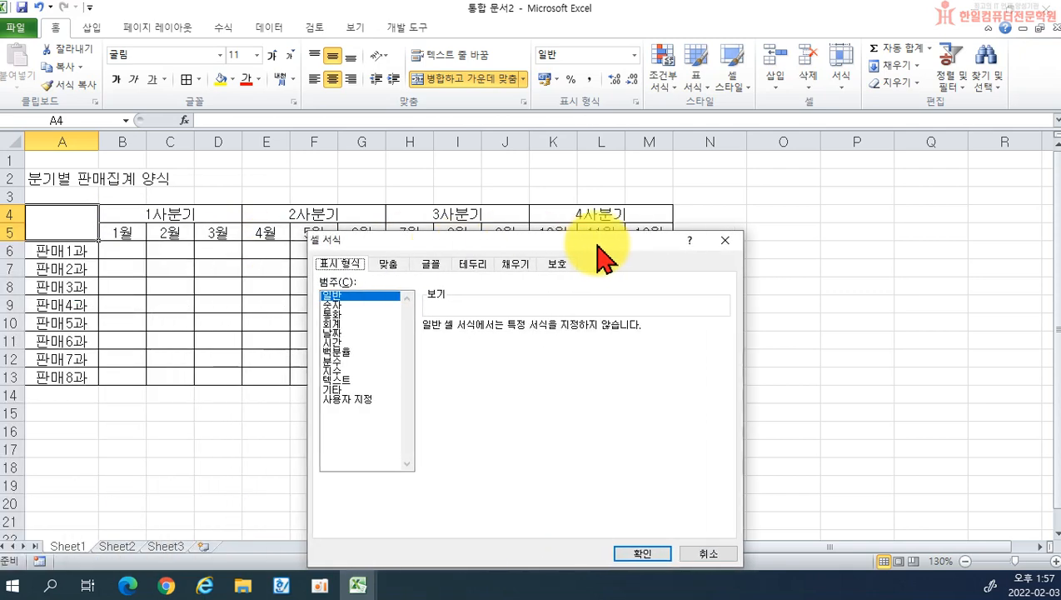
click(529, 253)
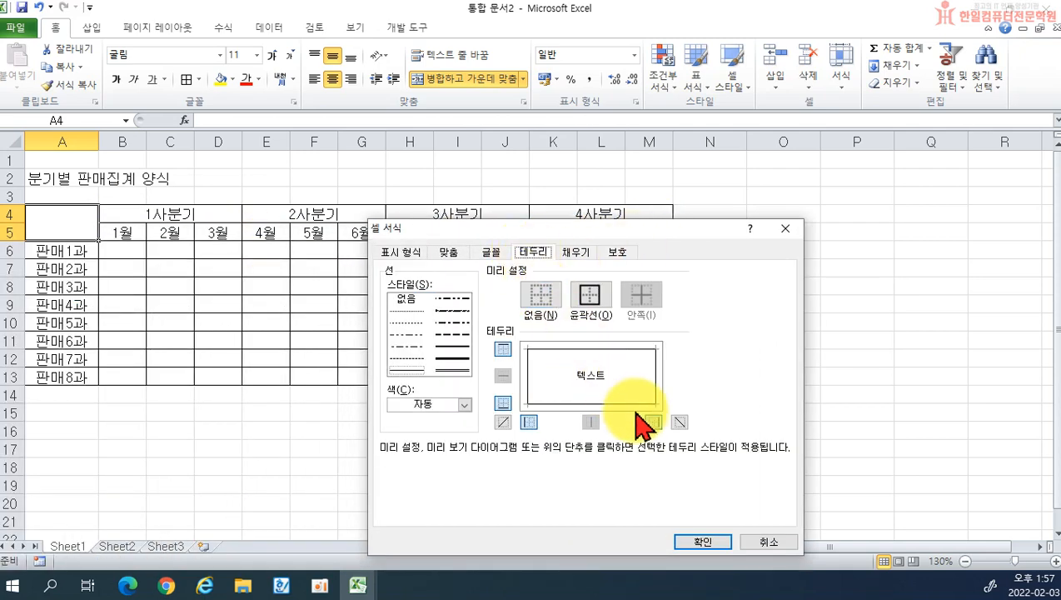
click(679, 421)
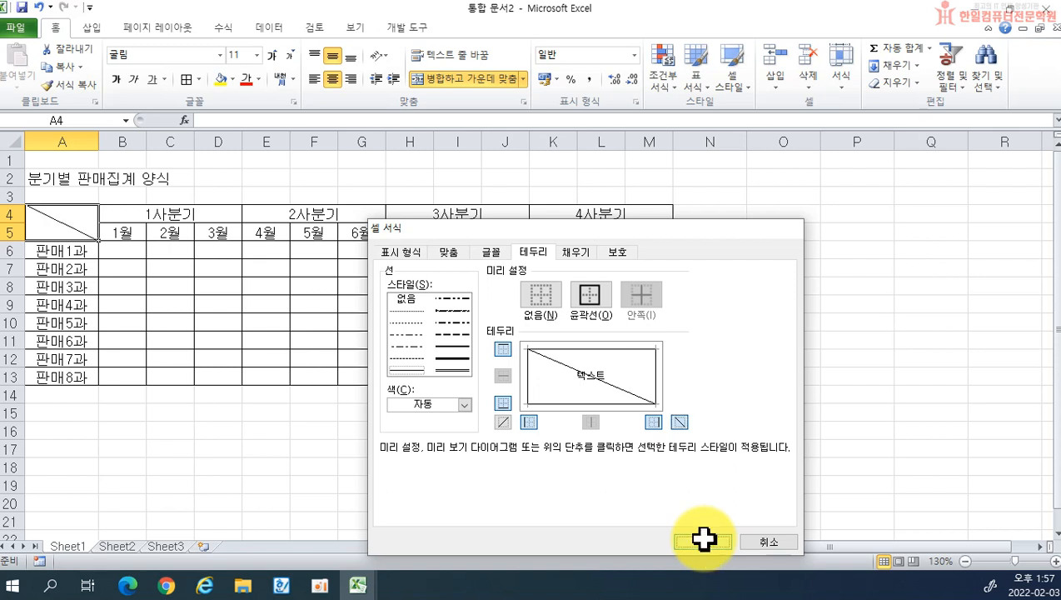
Apply the diagonal border to A4 and fill the headings A4:M5 and department names A6:A13 with light red
click(704, 542)
click(408, 447)
drag(72, 225, 649, 232)
click(234, 79)
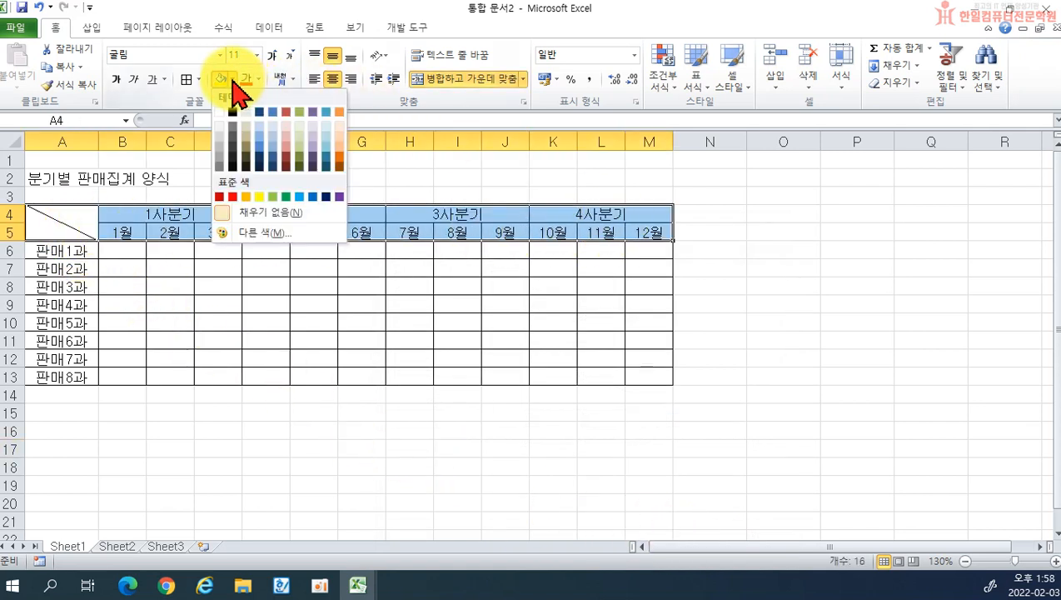
click(284, 138)
drag(61, 249, 50, 379)
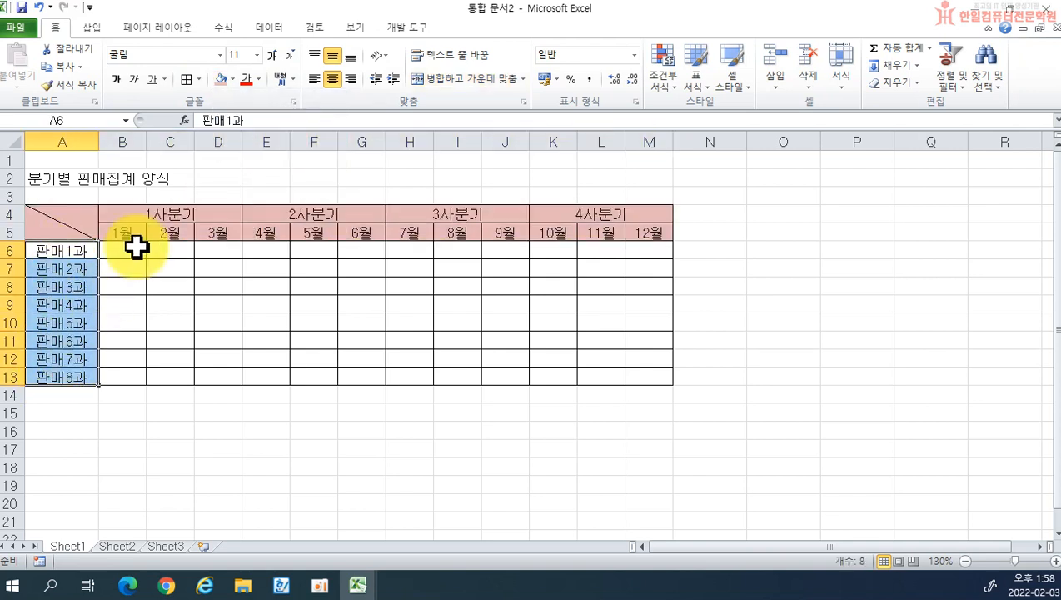
click(221, 80)
click(256, 426)
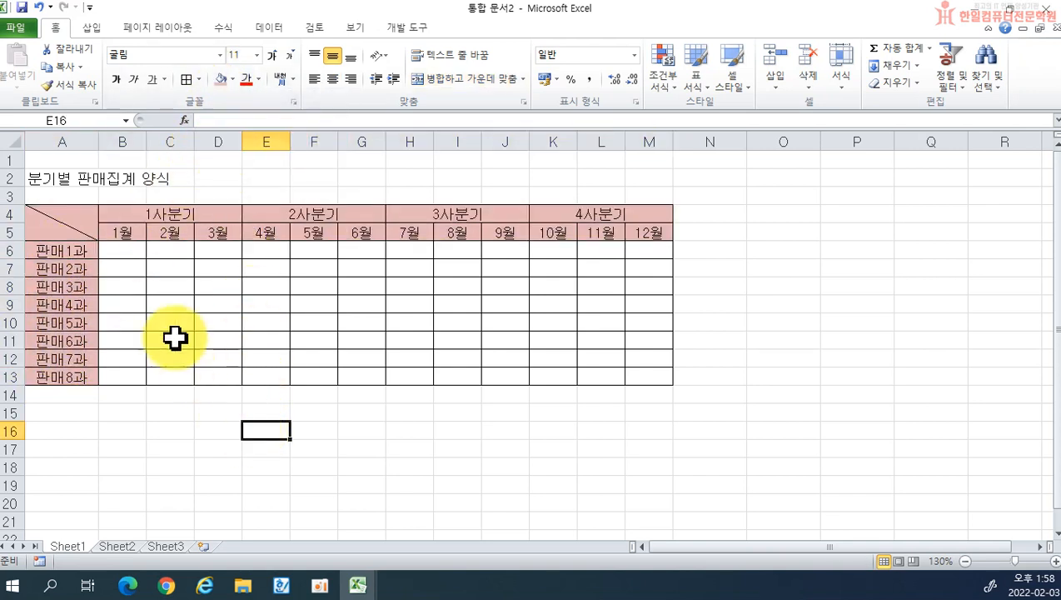
Merge and center the title 분기별 판매집계 양식 across A2:M2 and set its font size to 20
drag(53, 176, 629, 173)
click(443, 81)
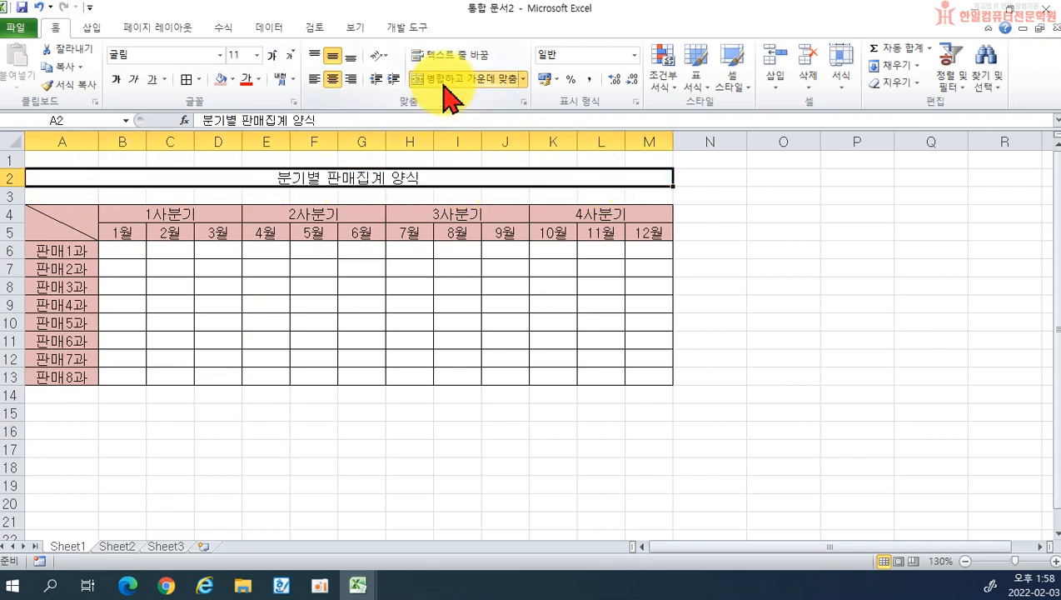
click(256, 55)
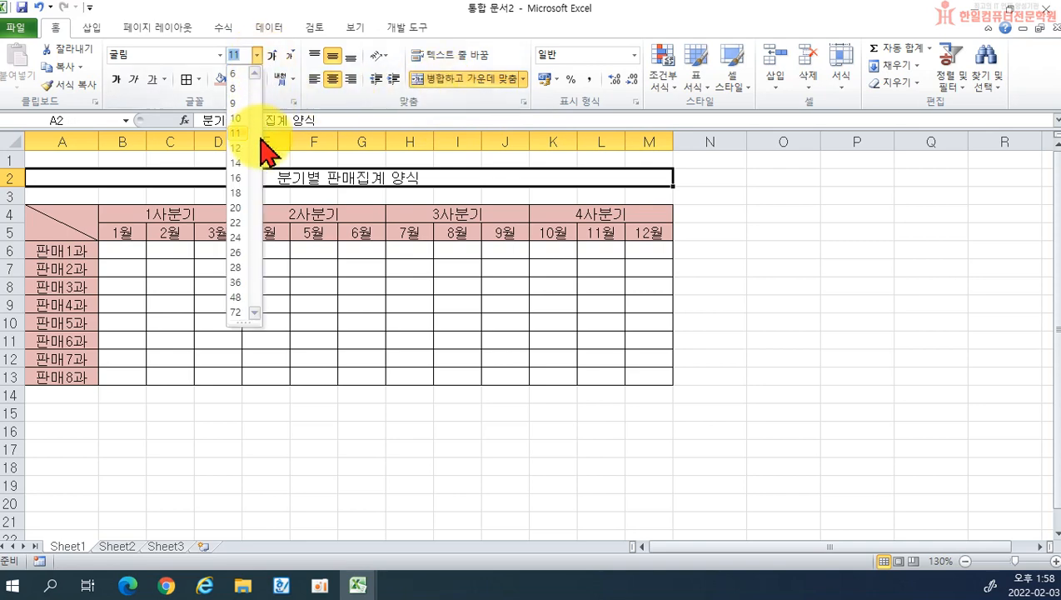
click(235, 208)
click(538, 447)
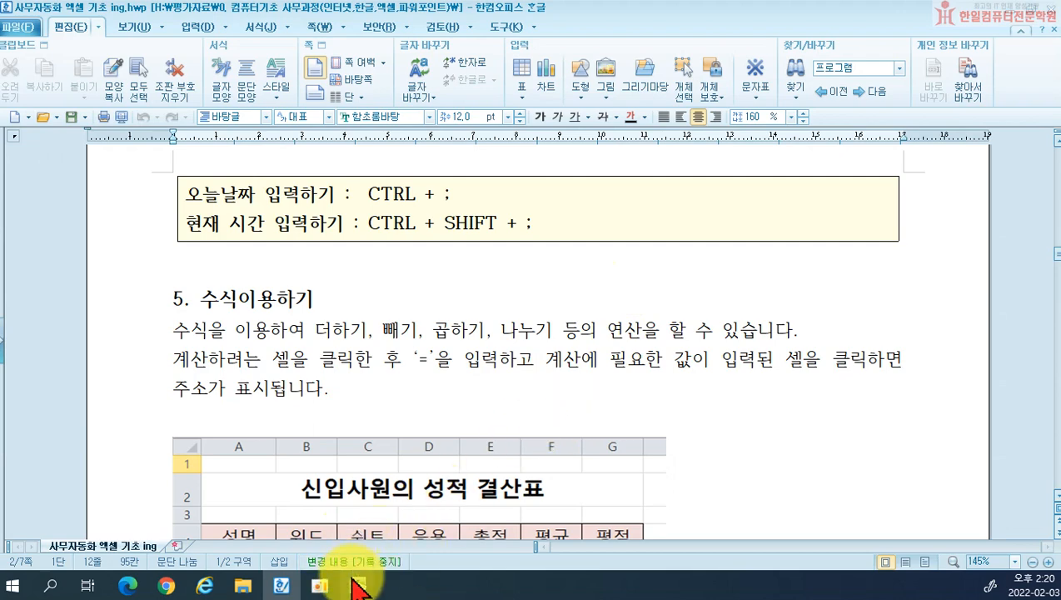
Switch to the Excel workbook 통합 문서2 and enter the date as 22/2/3 in cell O5
click(358, 586)
click(400, 541)
click(796, 245)
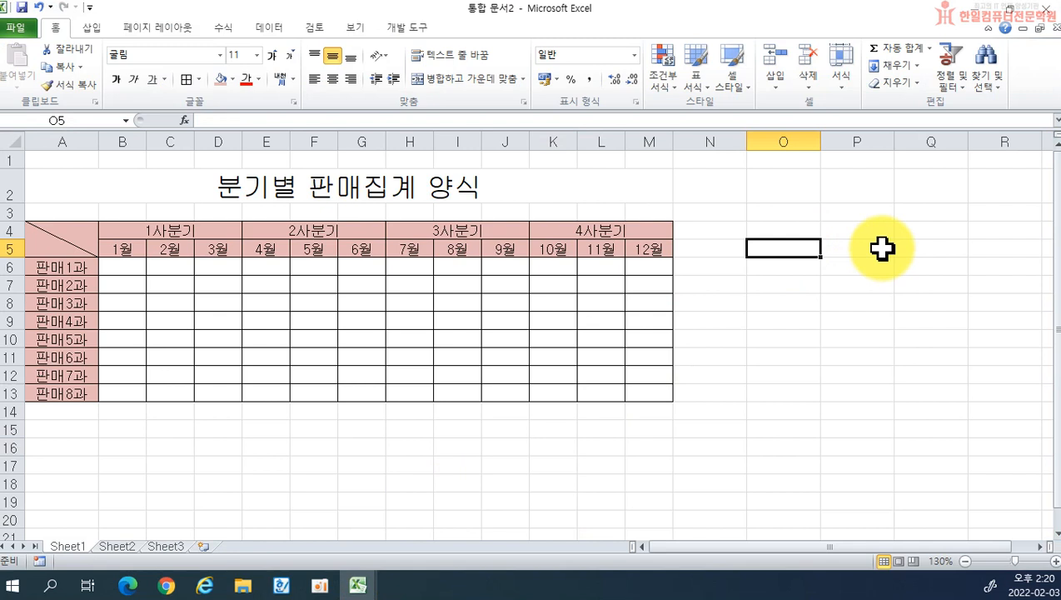
text(22)
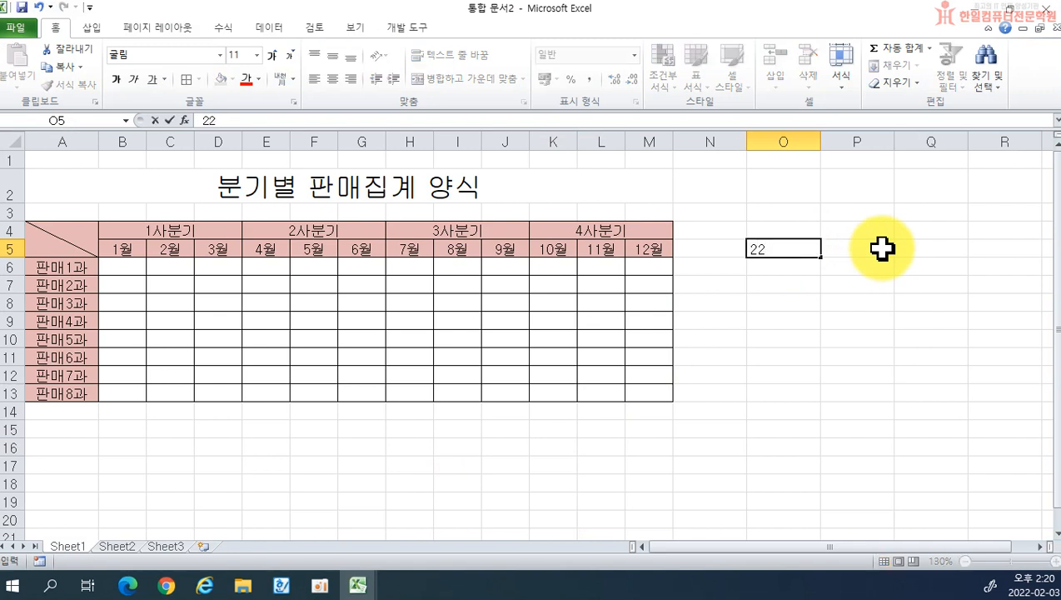
text(/2/3)
key(Return)
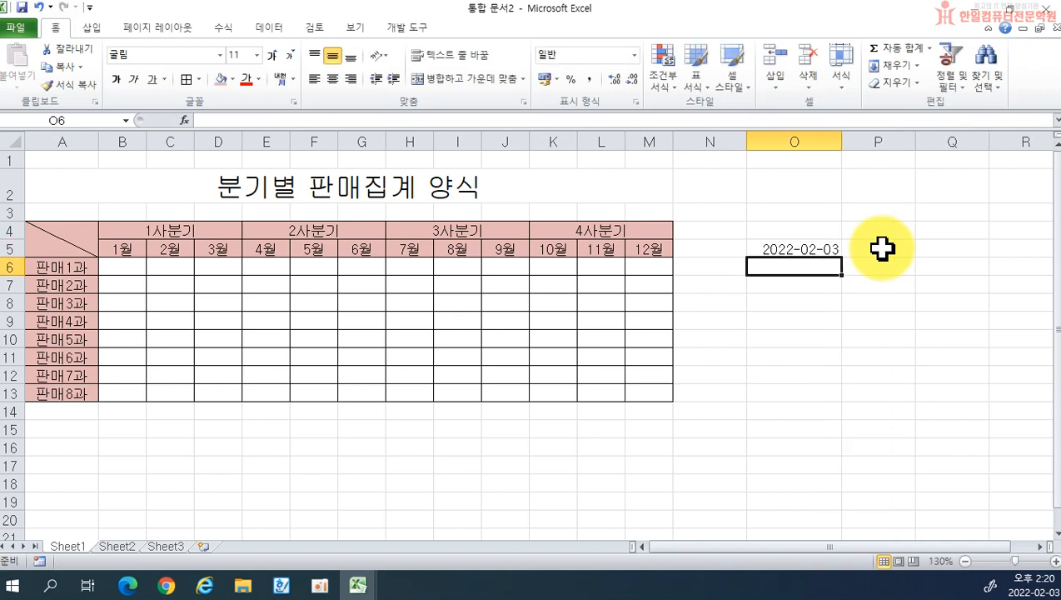
Enter the same date as 22-2-3 in cell O6 and as 2/3 in cell O7
text(22-2-)
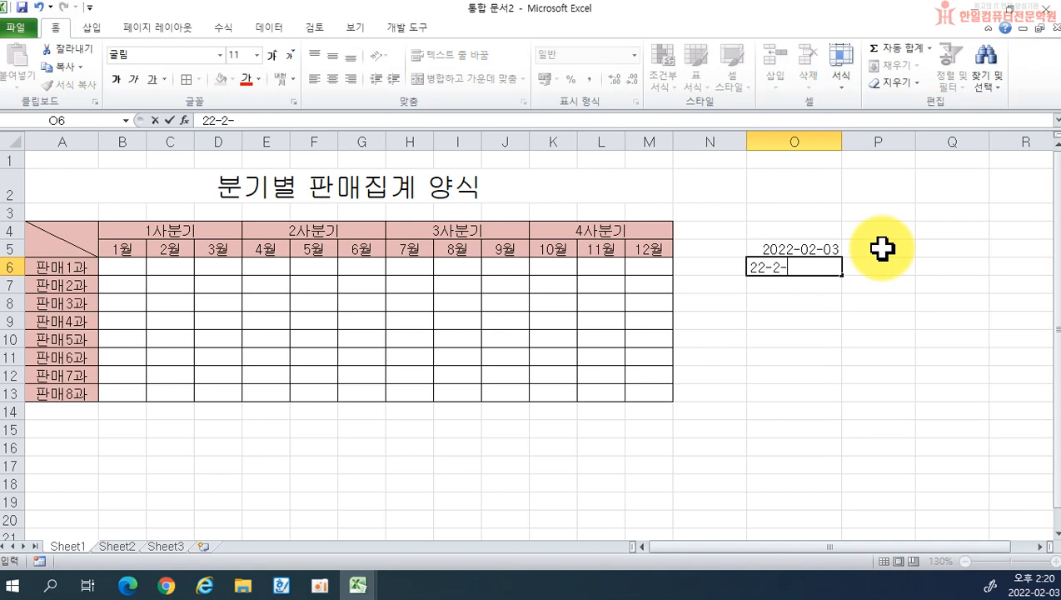
text(3)
key(Return)
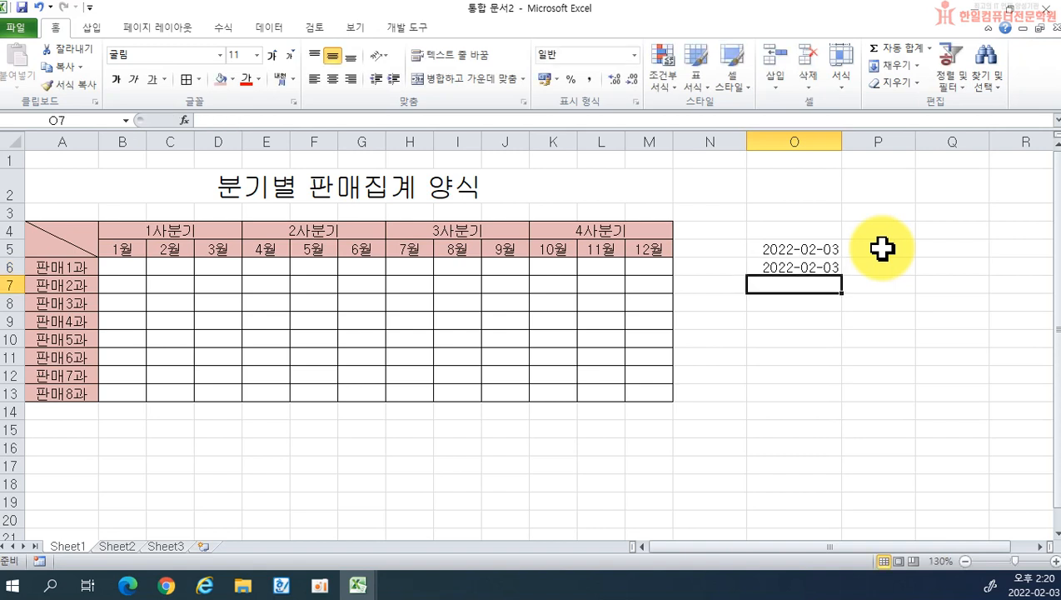
text(2/3)
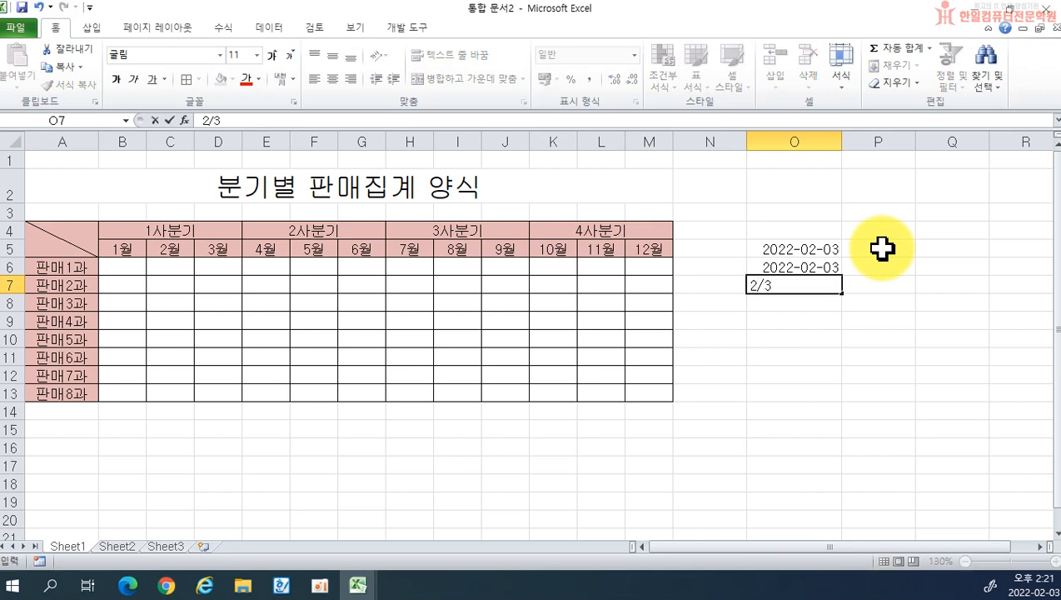
key(Return)
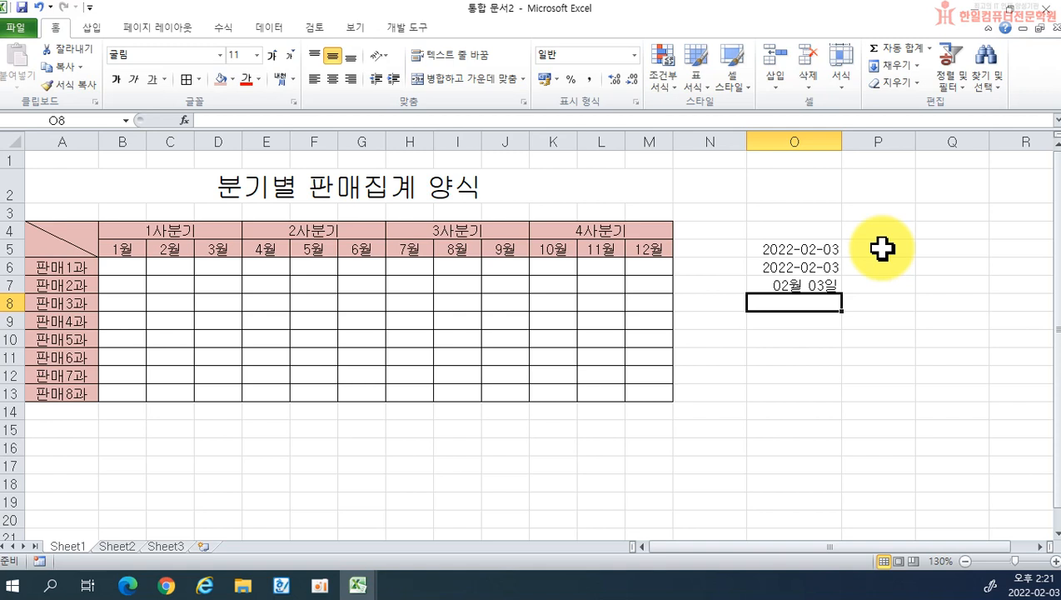
Consult the Hangul lesson notes on entering today's date, and insert the current date in Excel cell O9
key(Down)
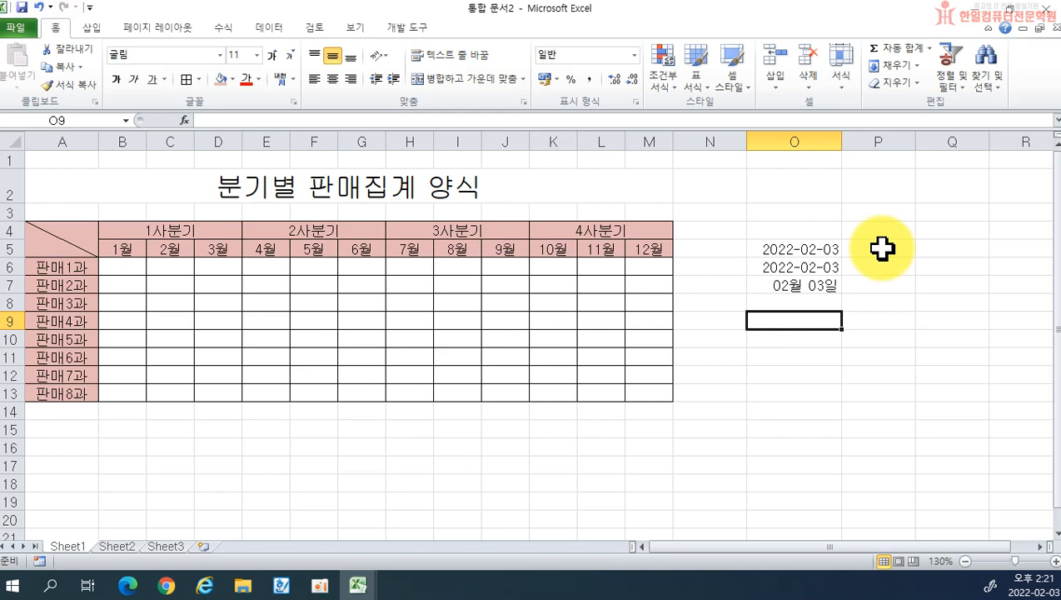
click(281, 585)
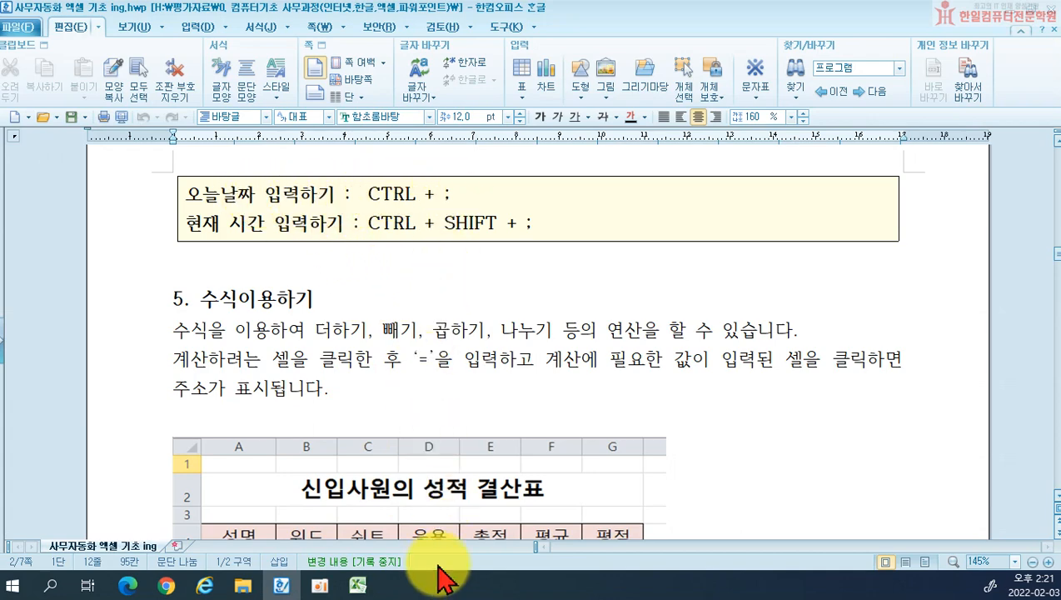
mouse_move(357, 582)
click(416, 454)
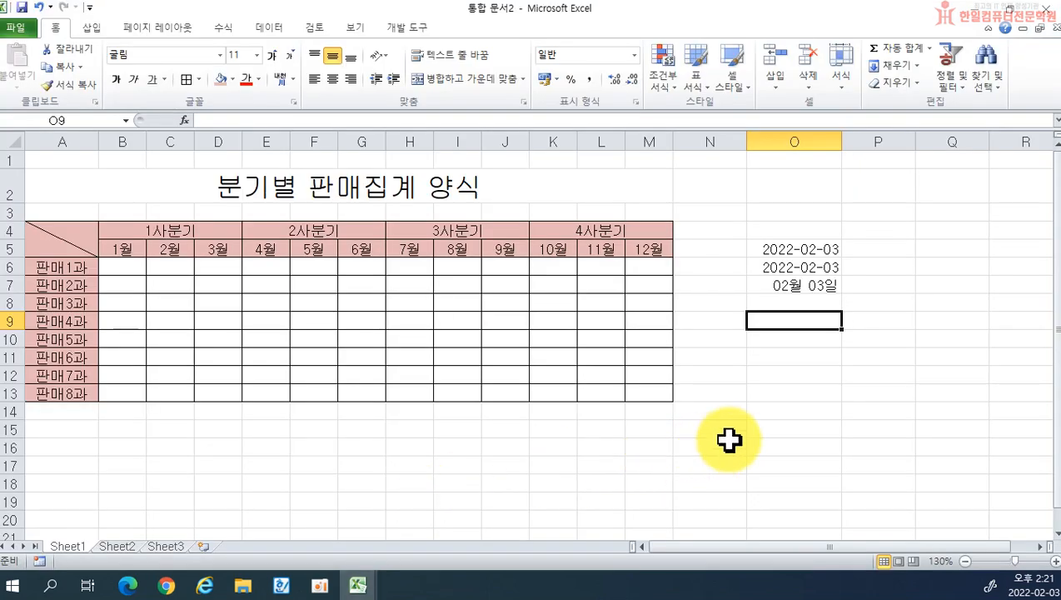
key(ctrl+semicolon)
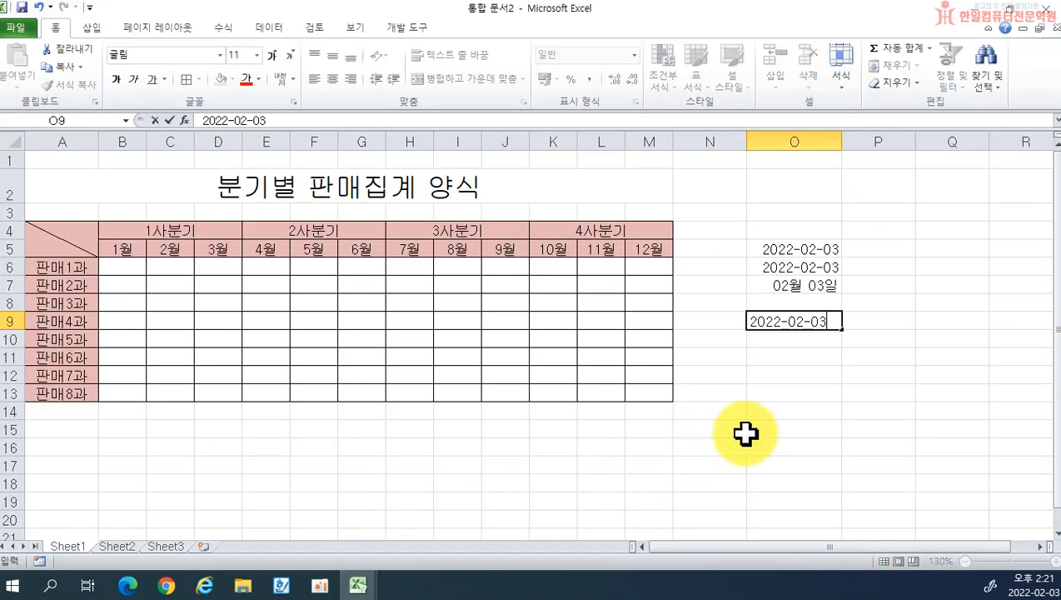
key(Return)
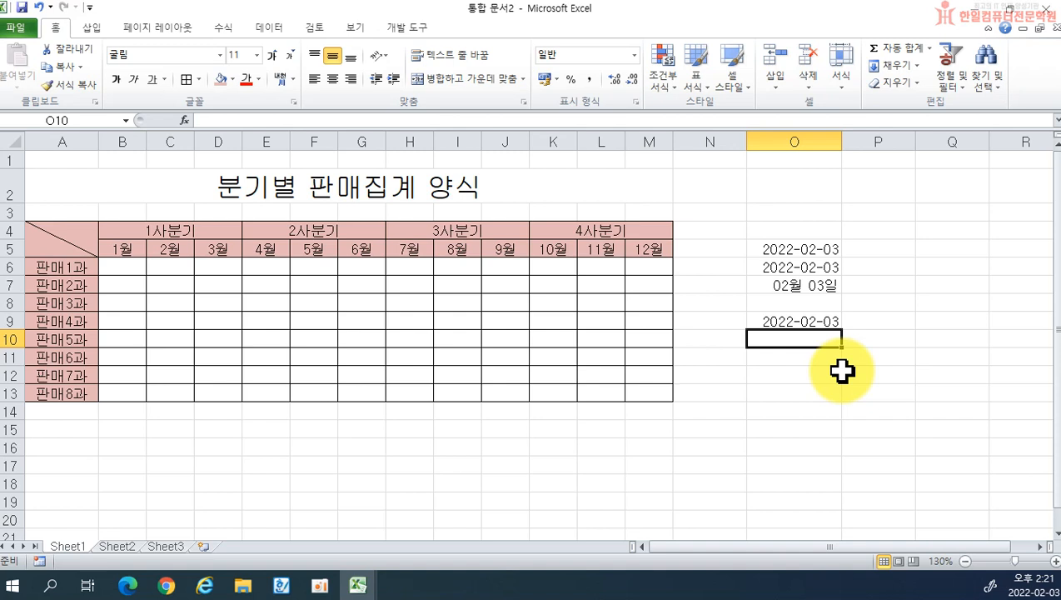
Enter the note "CTRL ;" in cell Q9 beside the inserted current date
click(926, 321)
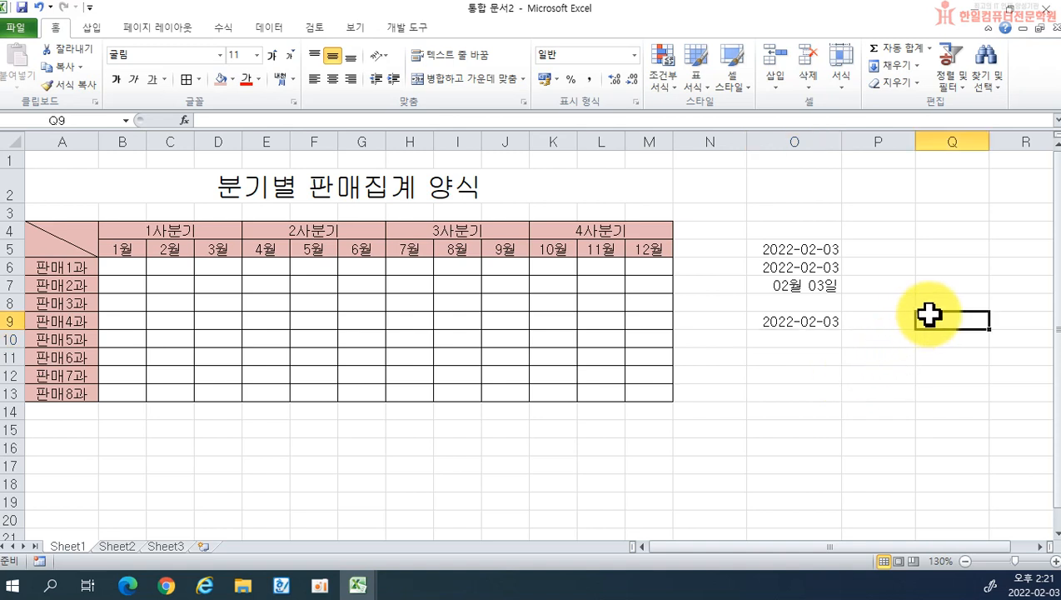
text(C)
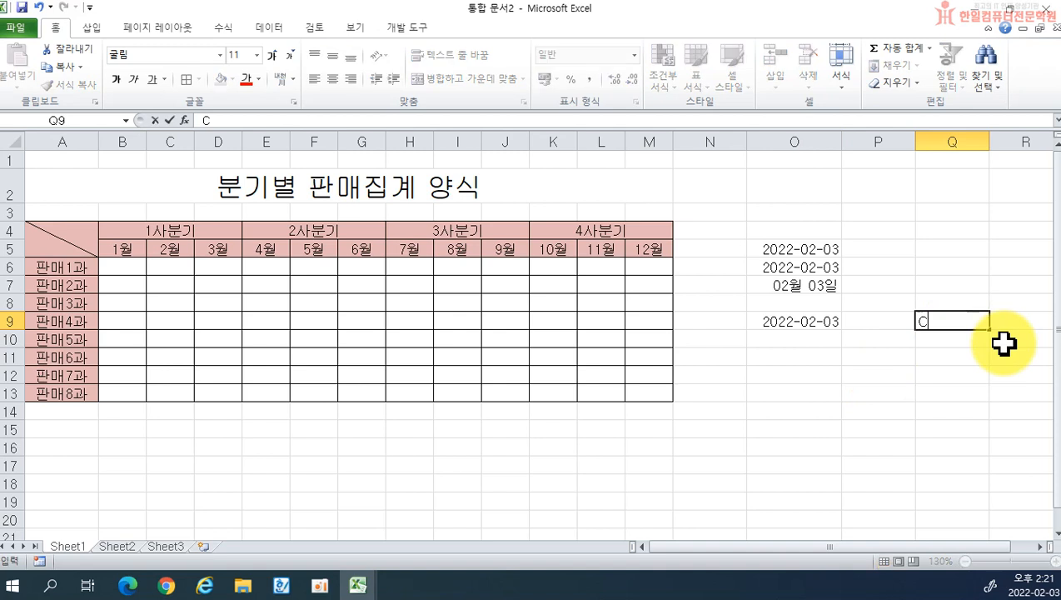
text(TR:)
key(BackSpace)
key(BackSpace)
text(L ;)
key(Return)
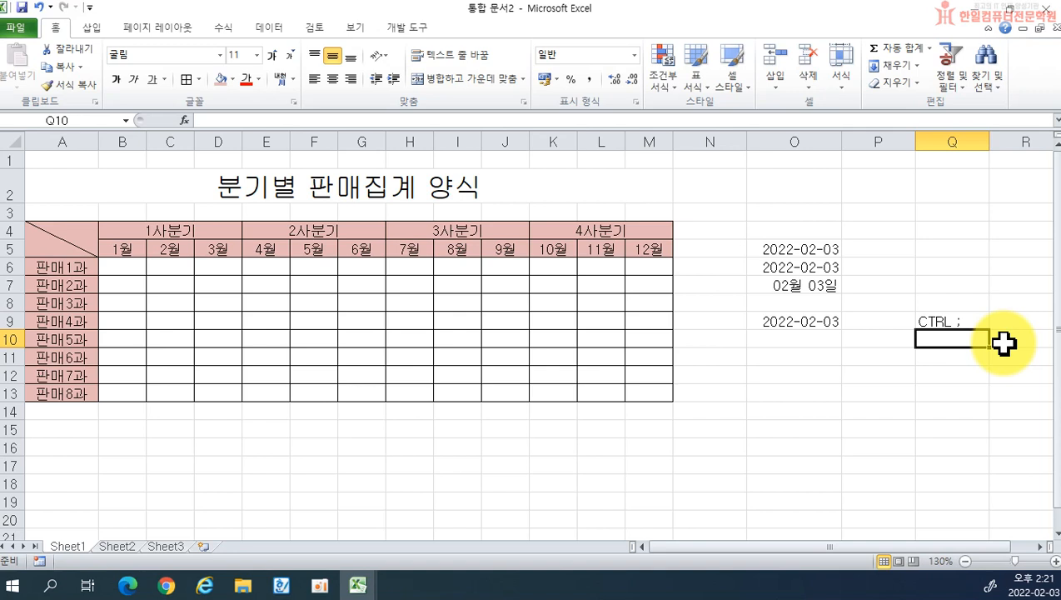
Insert the current time in cell O10 below the inserted current date
key(Left)
key(Left)
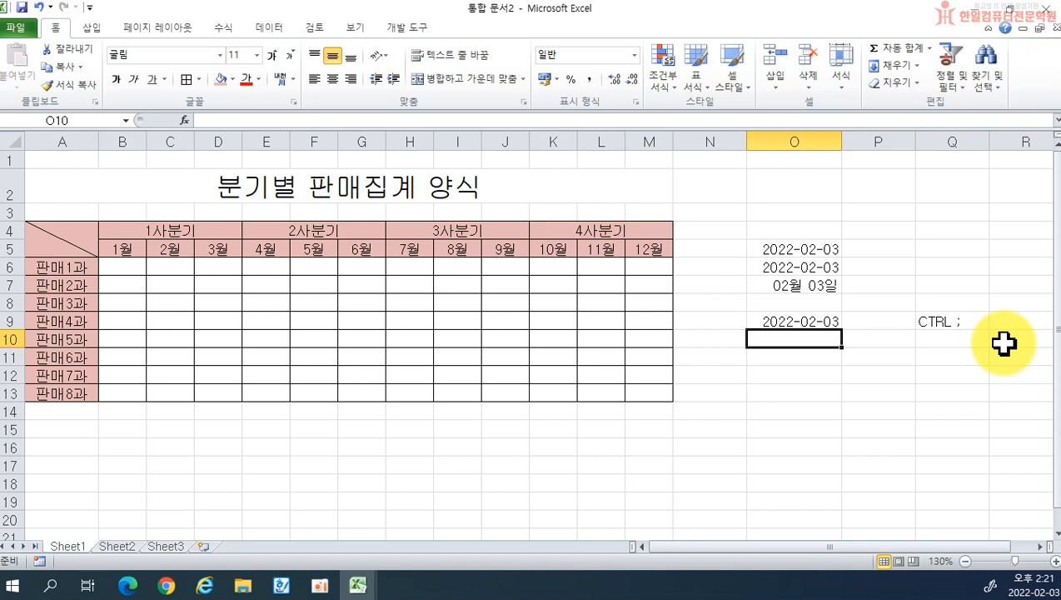
key(ctrl+shift+semicolon)
key(Return)
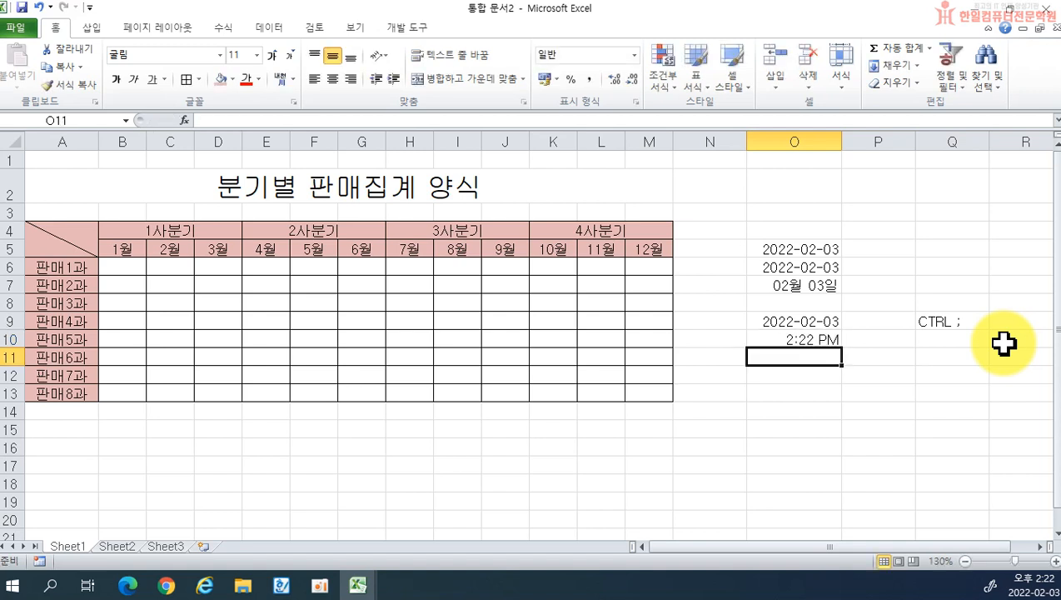
Enter the note "CTRL +SHIFT +;" in cell Q10 beside the inserted time
key(Right)
key(Right)
key(Up)
text(<ㅊ)
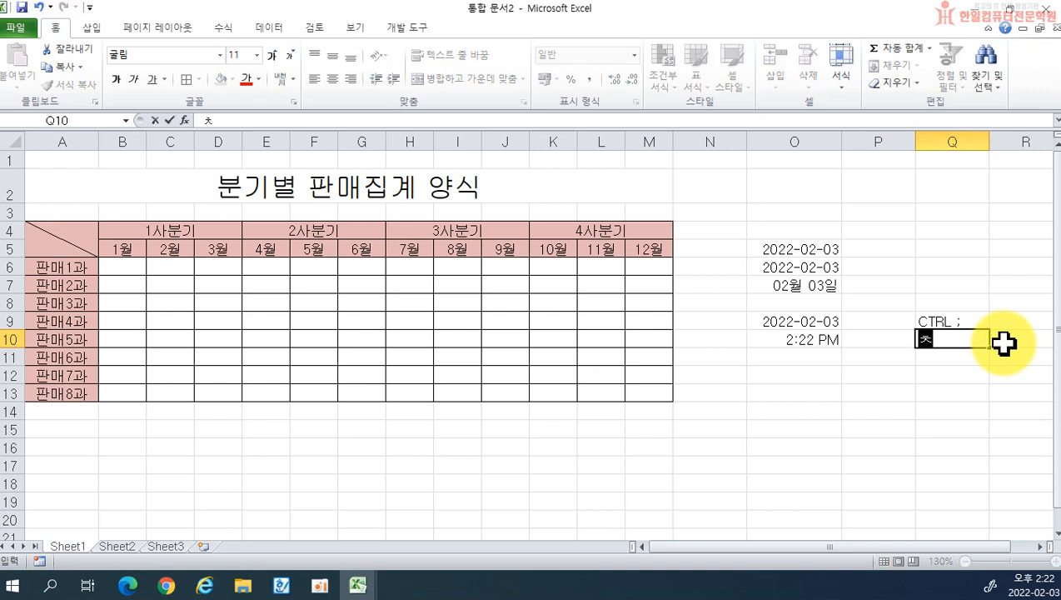
key(BackSpace)
key(BackSpace)
text(<ㅊ)
key(BackSpace)
key(BackSpace)
text(CTRL ;;)
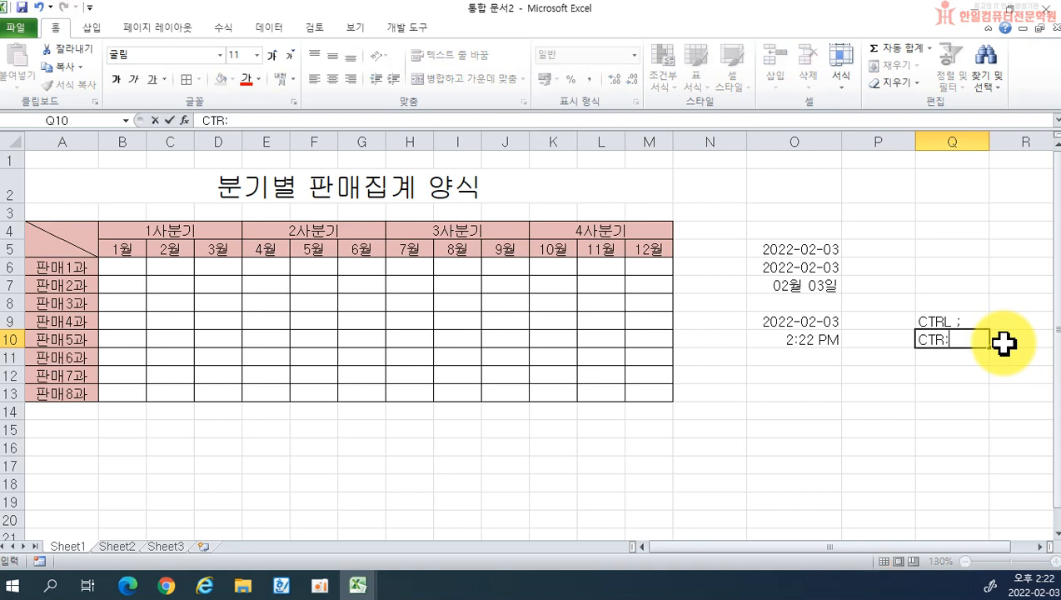
key(BackSpace)
text(L +SHIFT +)
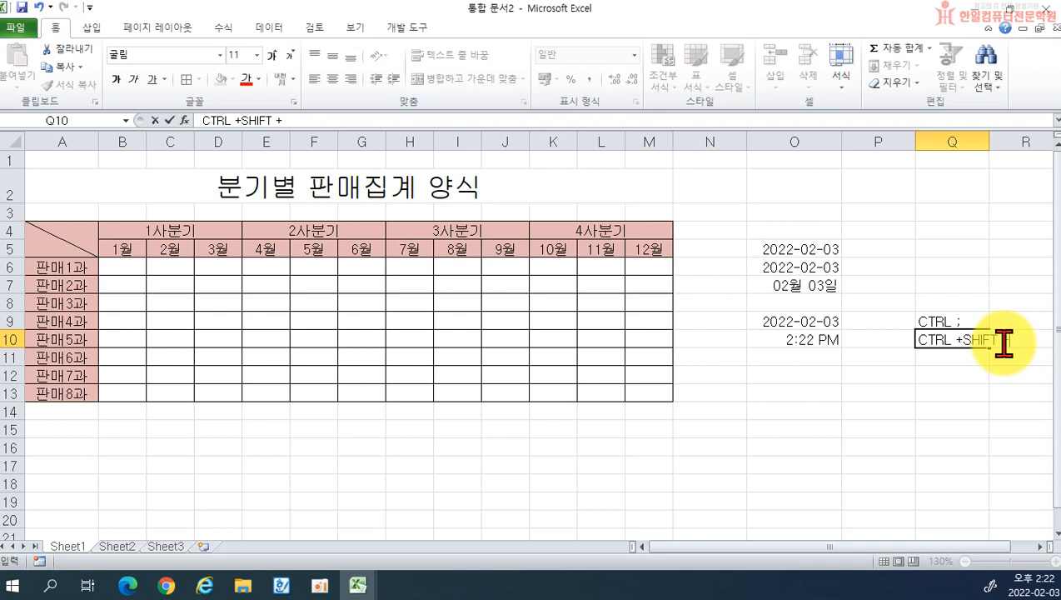
key(Return)
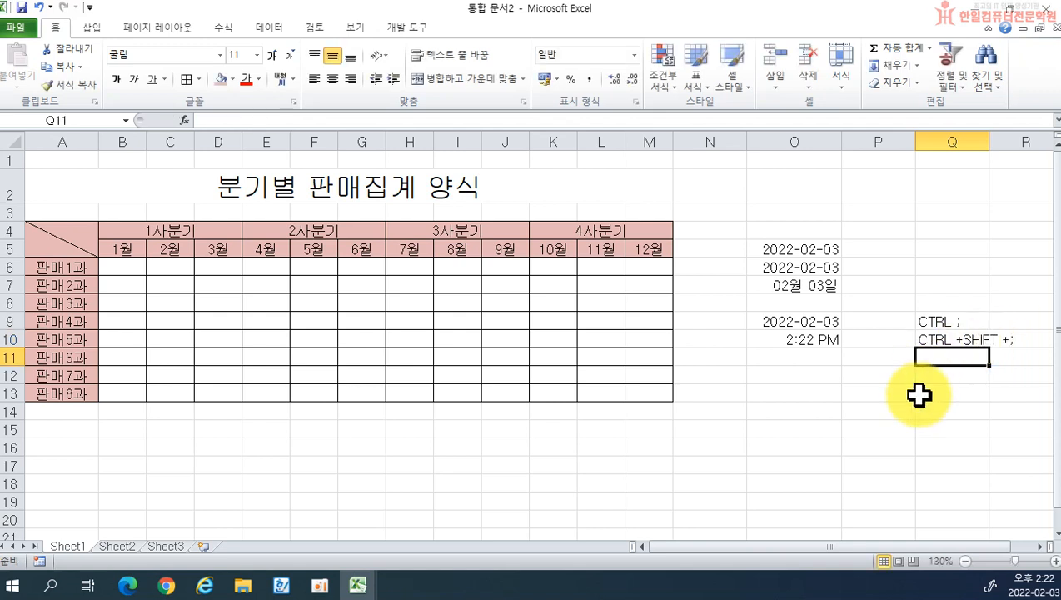
Edit the note in cell Q9 to read "CTRL + ;"
click(885, 409)
double_click(931, 318)
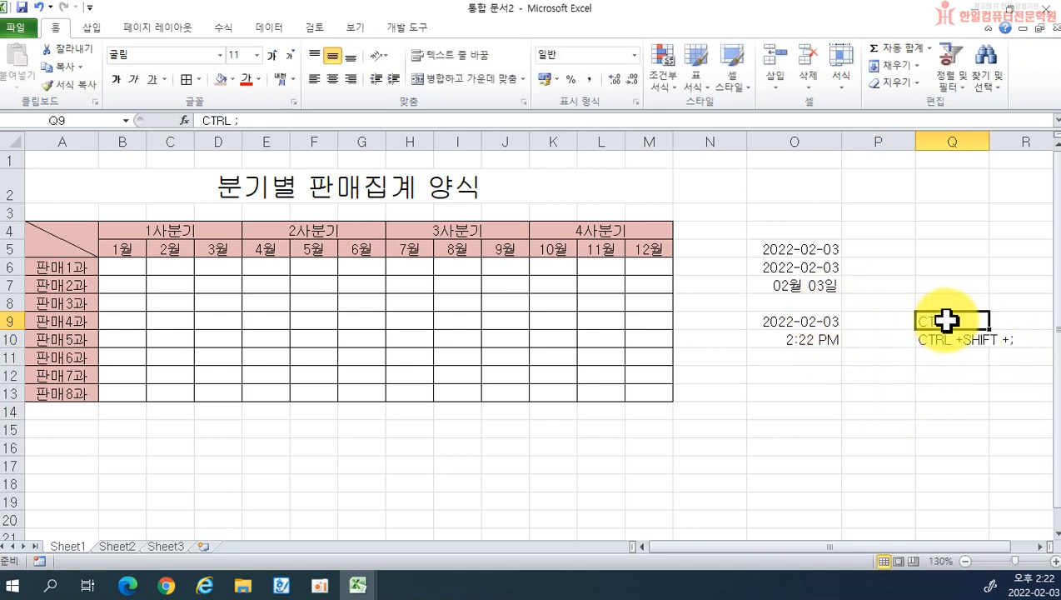
text(+)
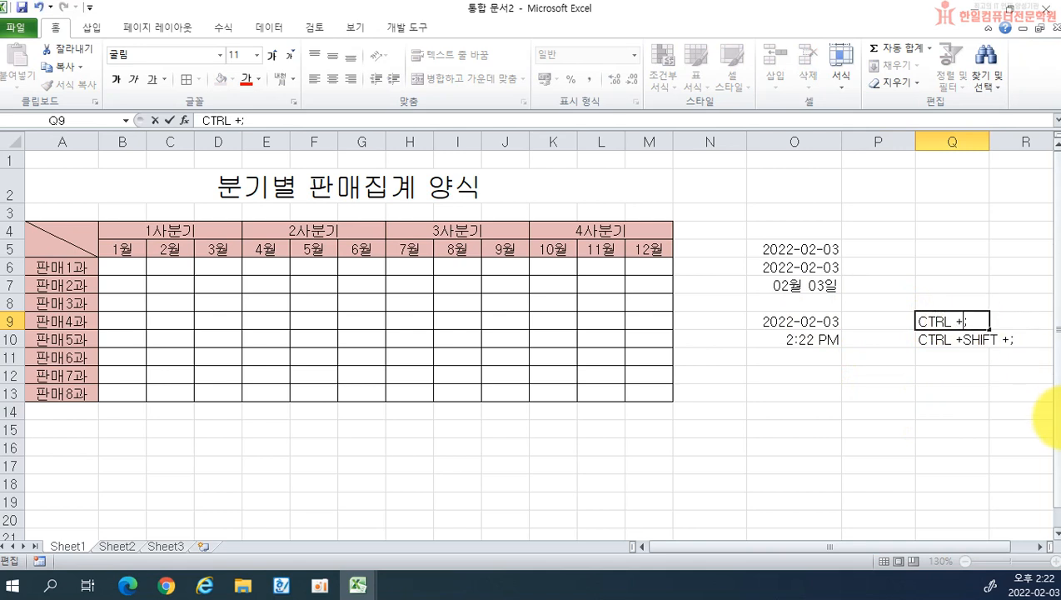
key(Return)
click(829, 359)
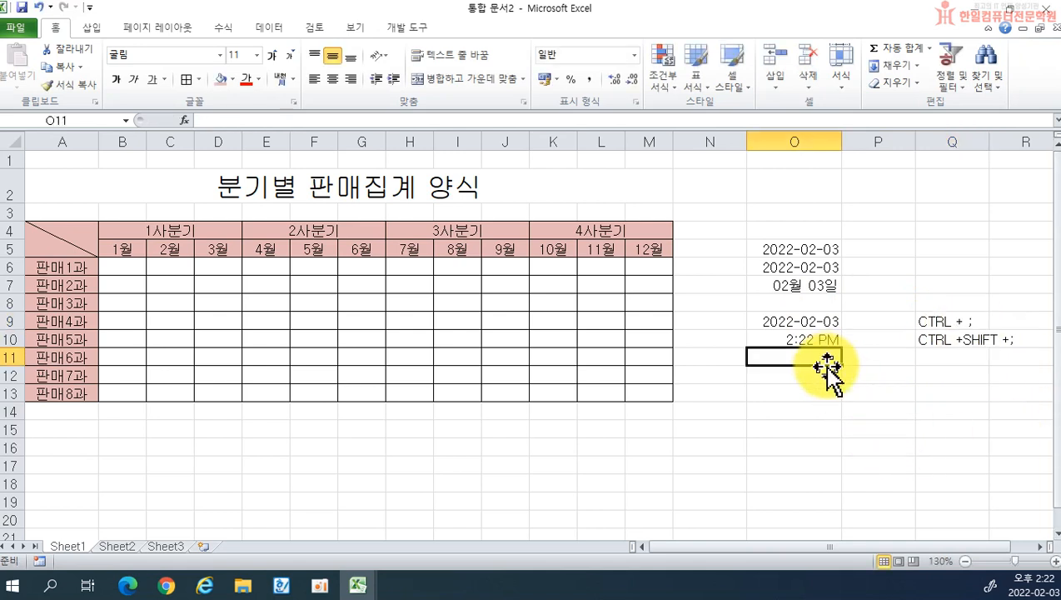
click(812, 408)
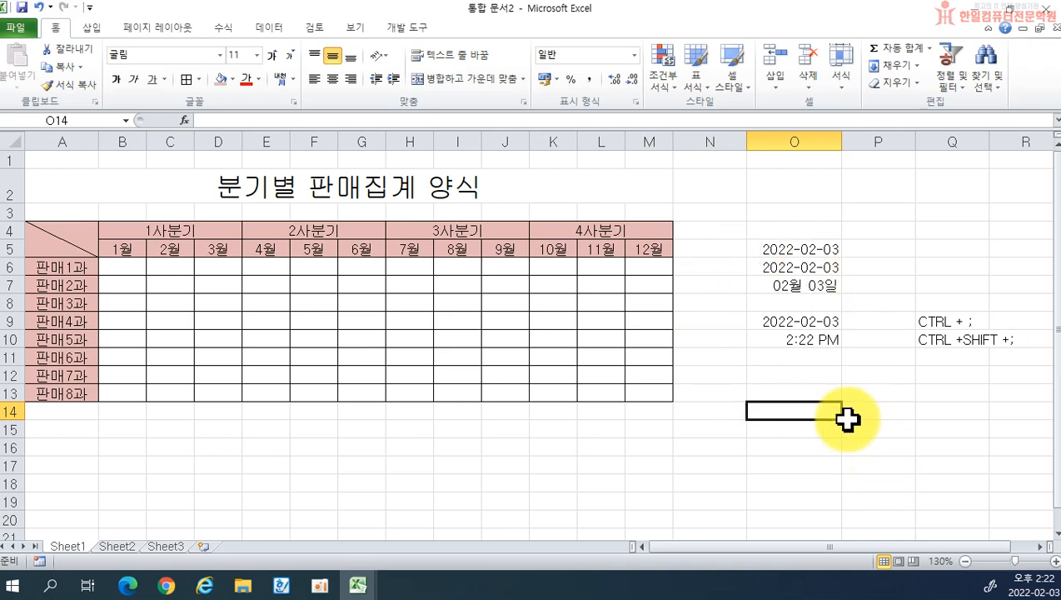
Switch to the Hangul handout and look over section 5 on using formulas
click(282, 584)
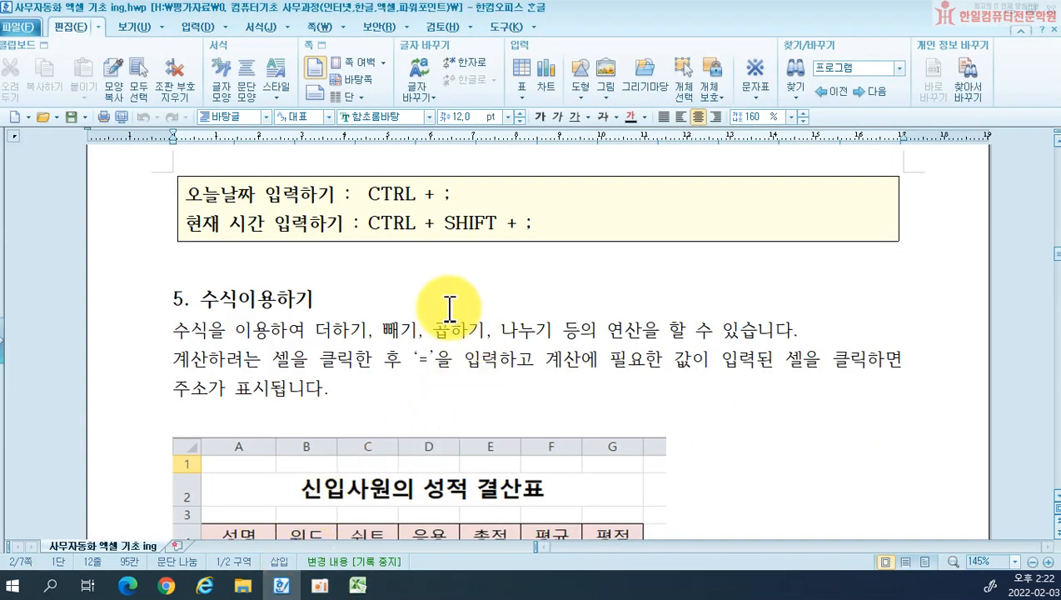
scroll(450, 350, down, 9)
scroll(491, 333, down, 5)
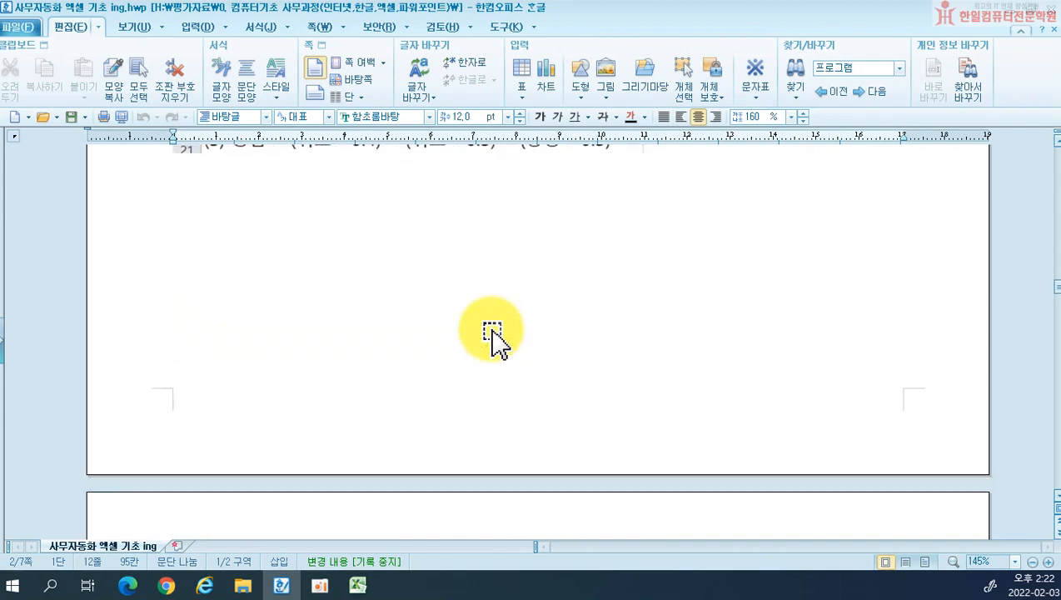
scroll(564, 378, up, 10)
scroll(563, 388, up, 3)
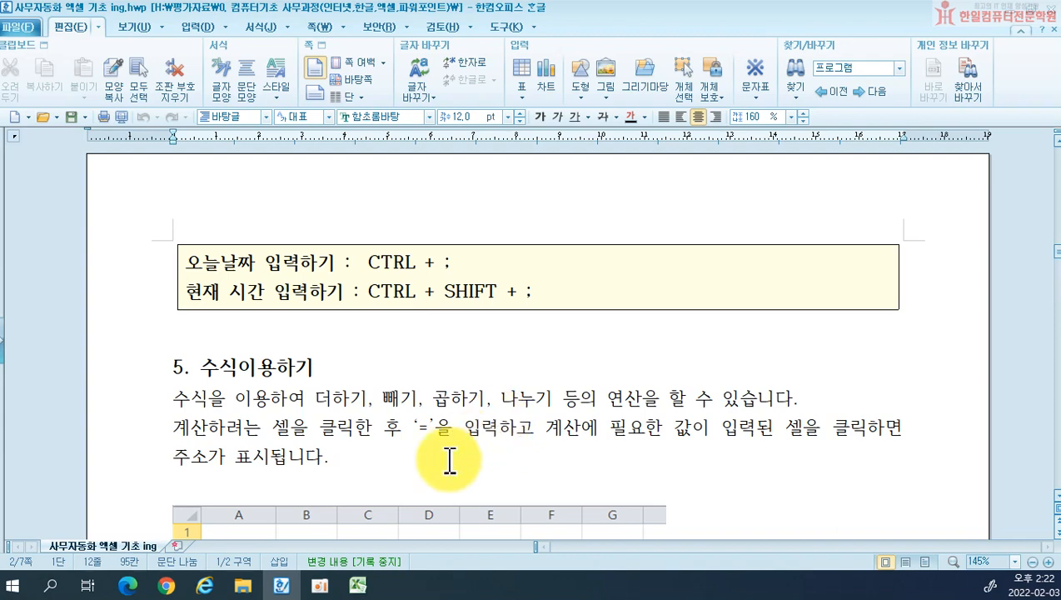
Switch to the Excel workbook 통합 문서2 and rename Sheet1 as 분기별 판매집계
click(358, 586)
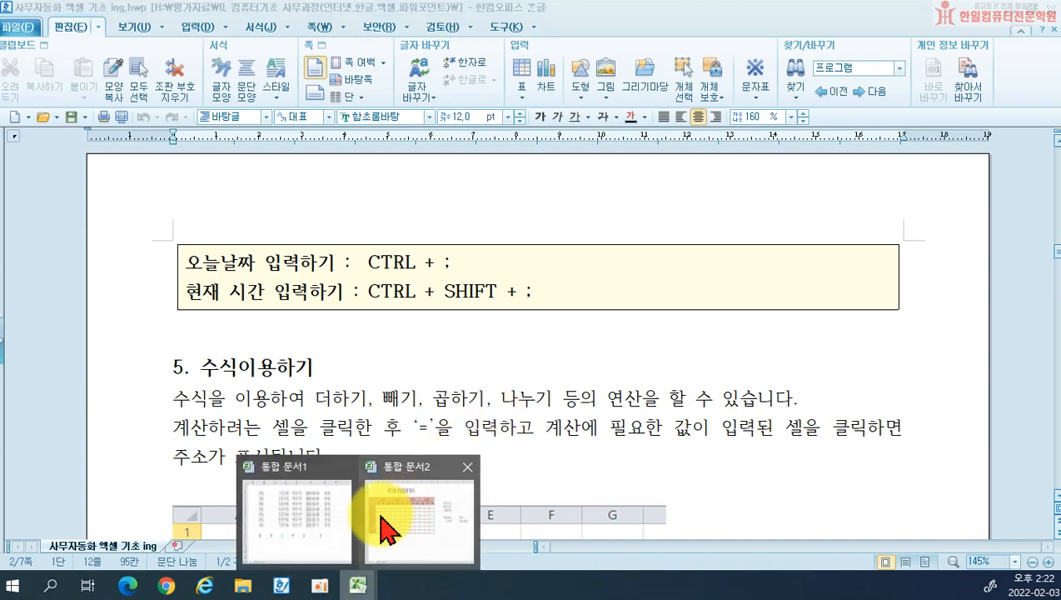
click(398, 546)
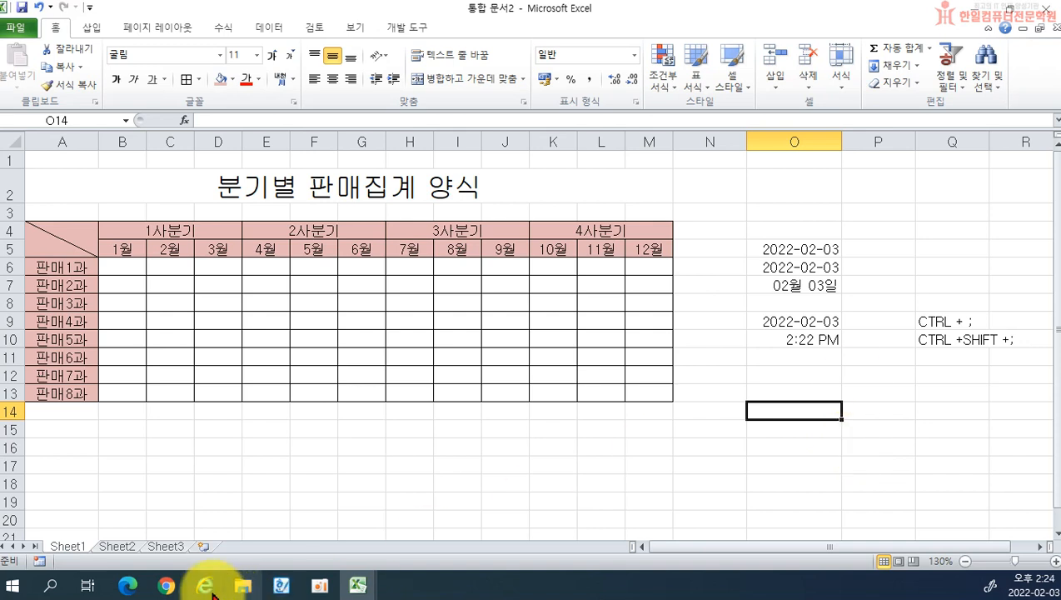
double_click(65, 546)
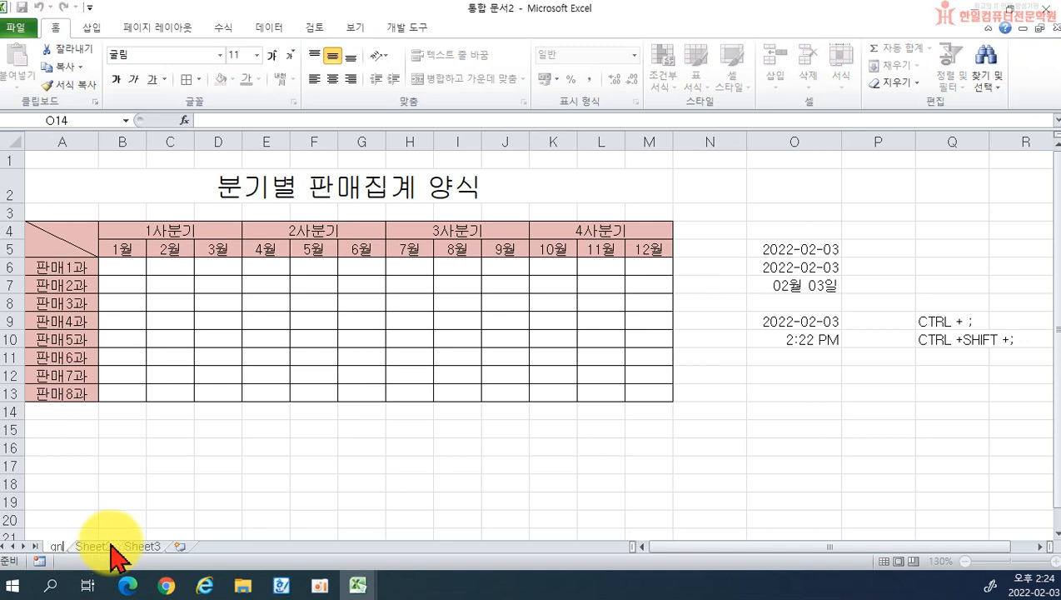
text(분기별 판매집계)
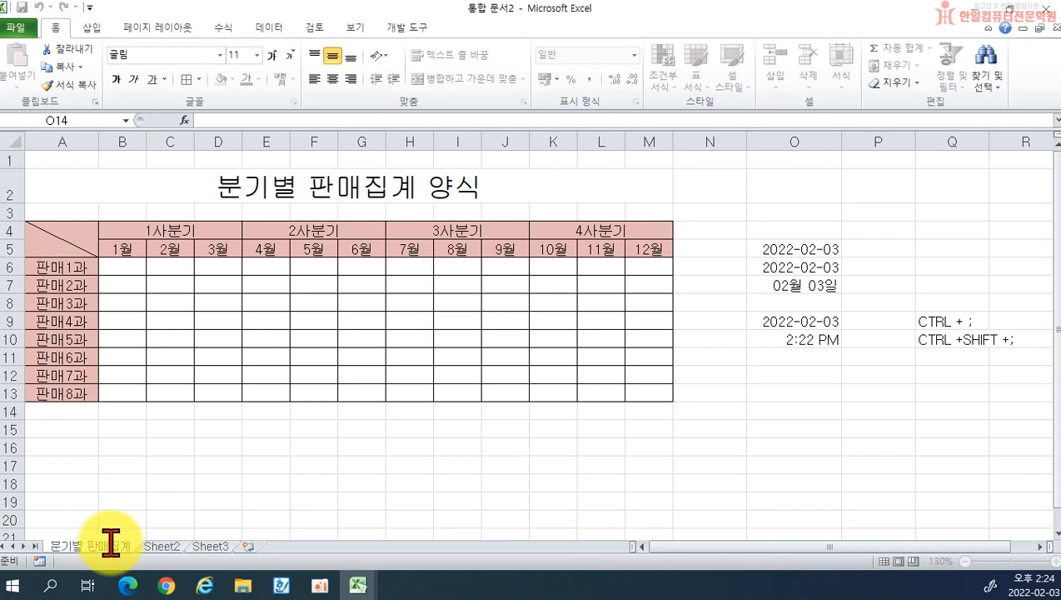
key(Return)
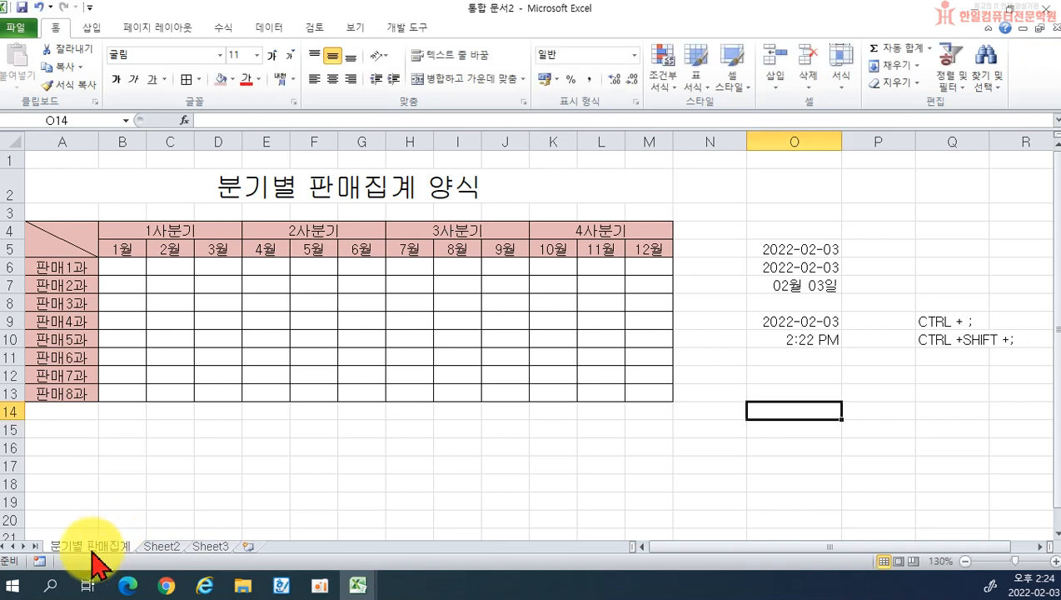
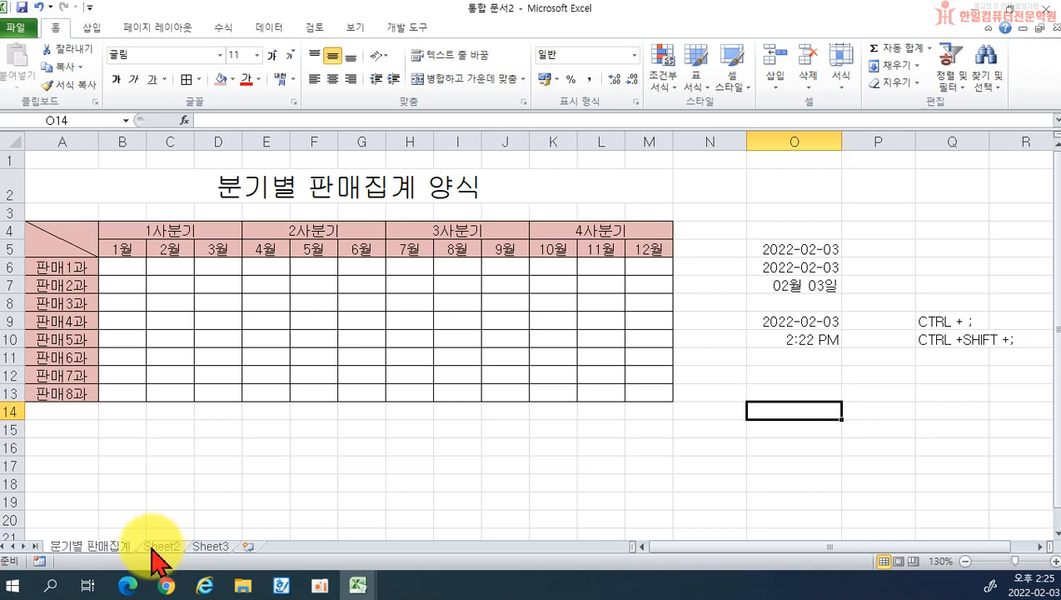
Open the blank Sheet2 of the workbook and enlarge its view
click(154, 547)
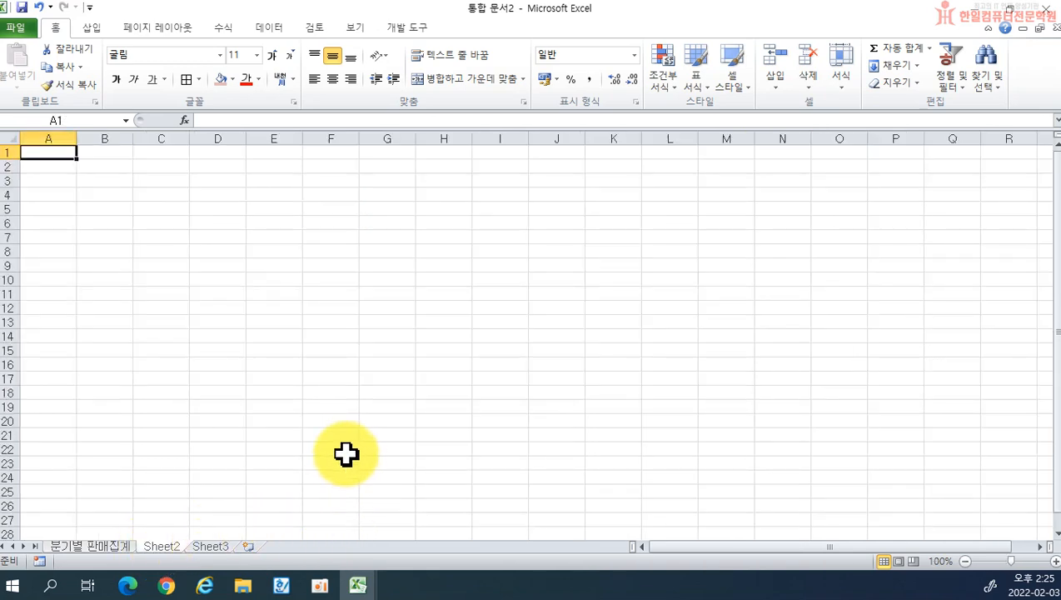
scroll(333, 443, up, 2)
scroll(341, 463, up, 2)
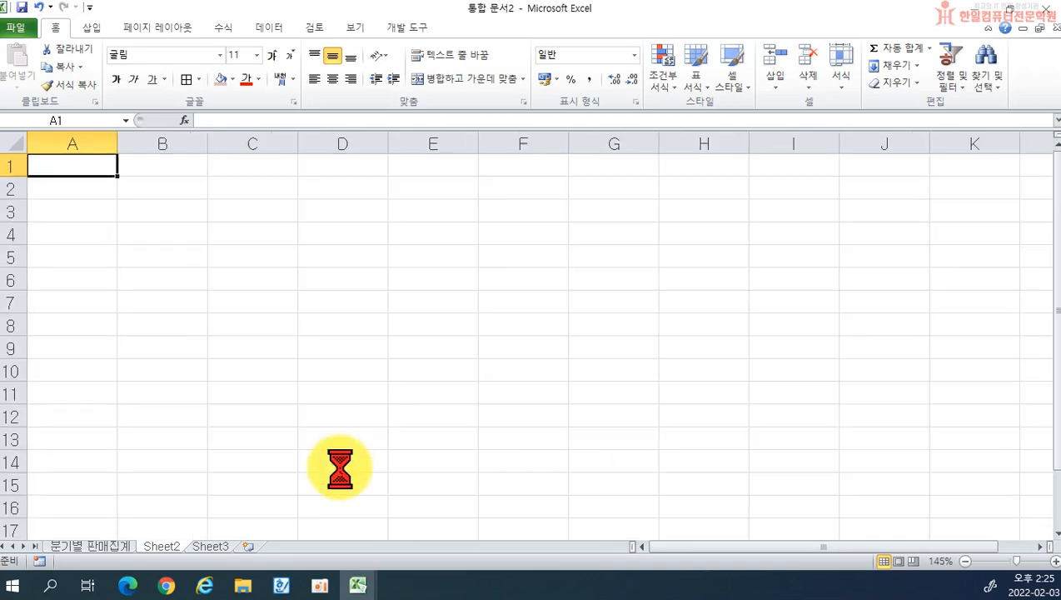
Switch to the Hangul handout and examine the sample 신입사원의 성적 결산표 table and the calculation rules below it
click(283, 586)
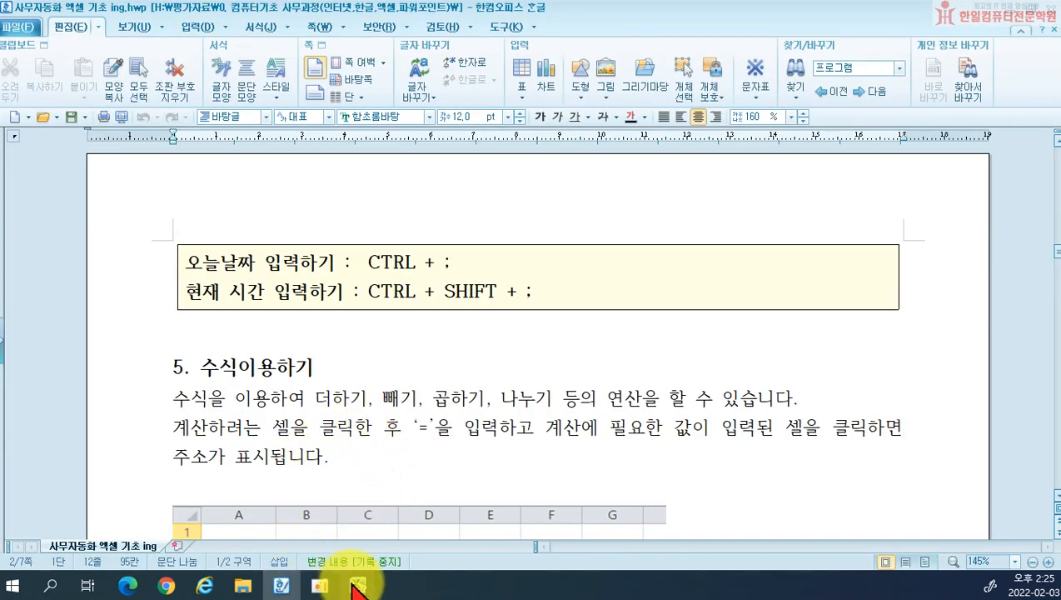
mouse_move(356, 588)
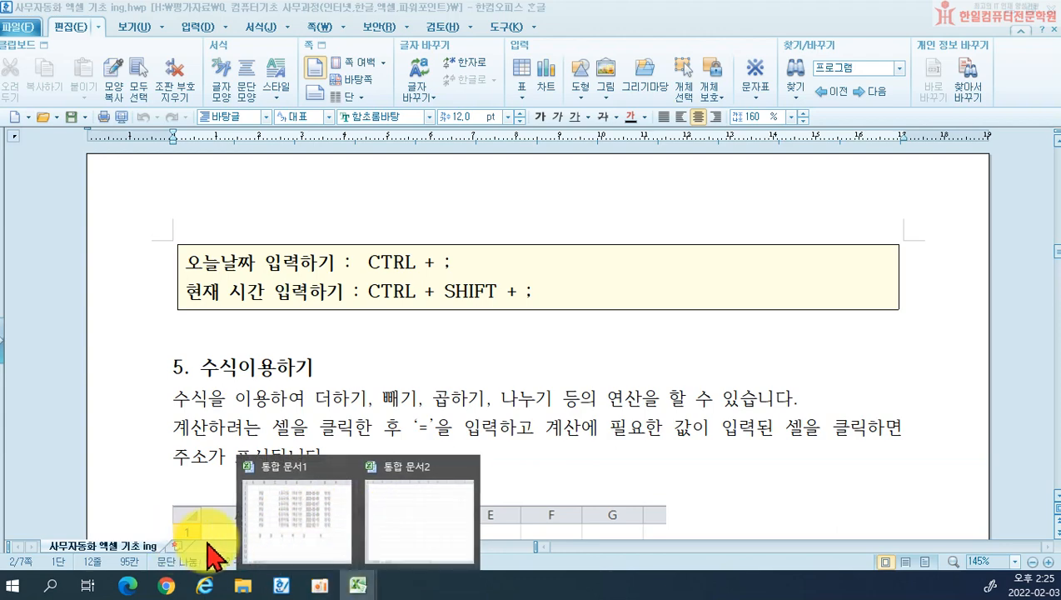
click(387, 521)
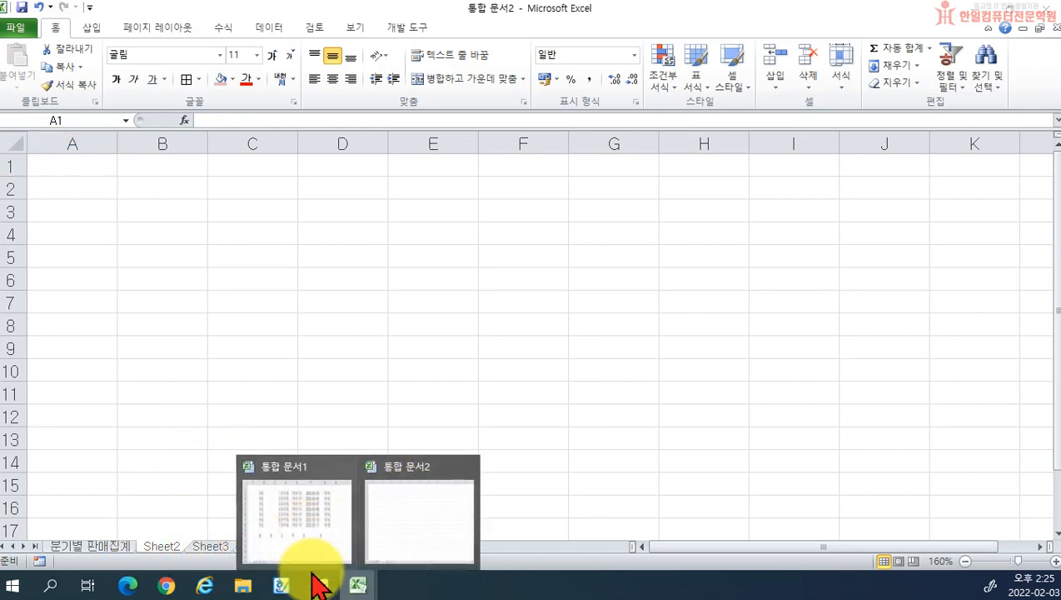
click(282, 585)
scroll(402, 408, down, 3)
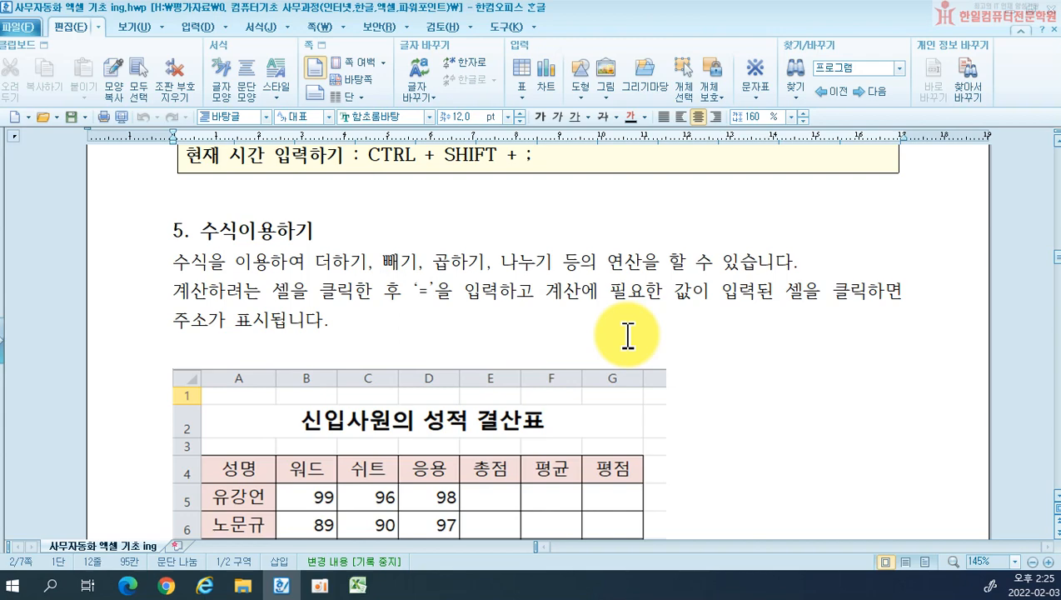
scroll(629, 338, down, 5)
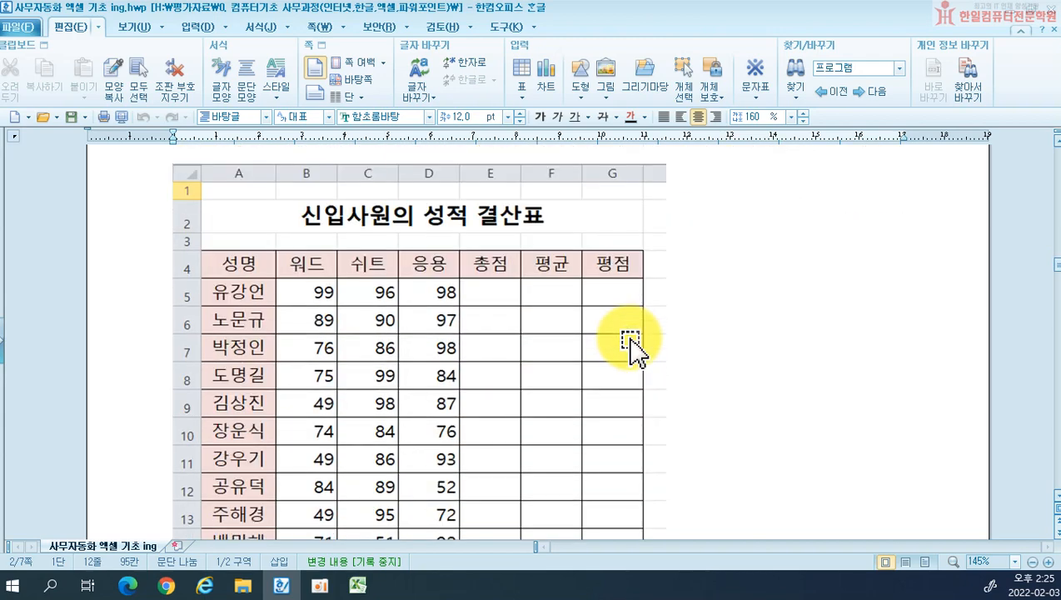
scroll(630, 343, down, 5)
scroll(631, 343, up, 2)
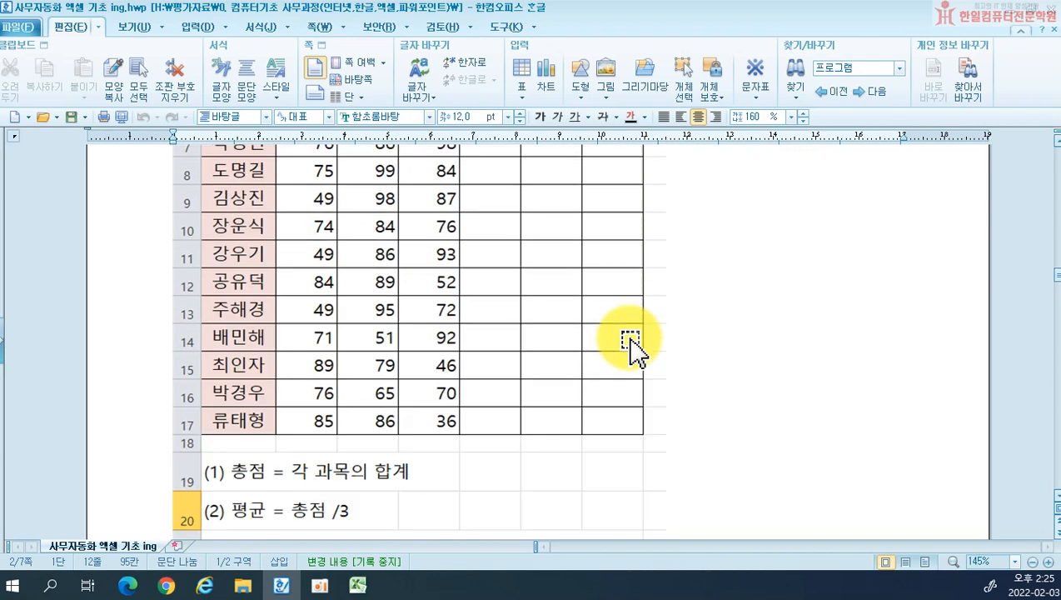
scroll(630, 343, up, 3)
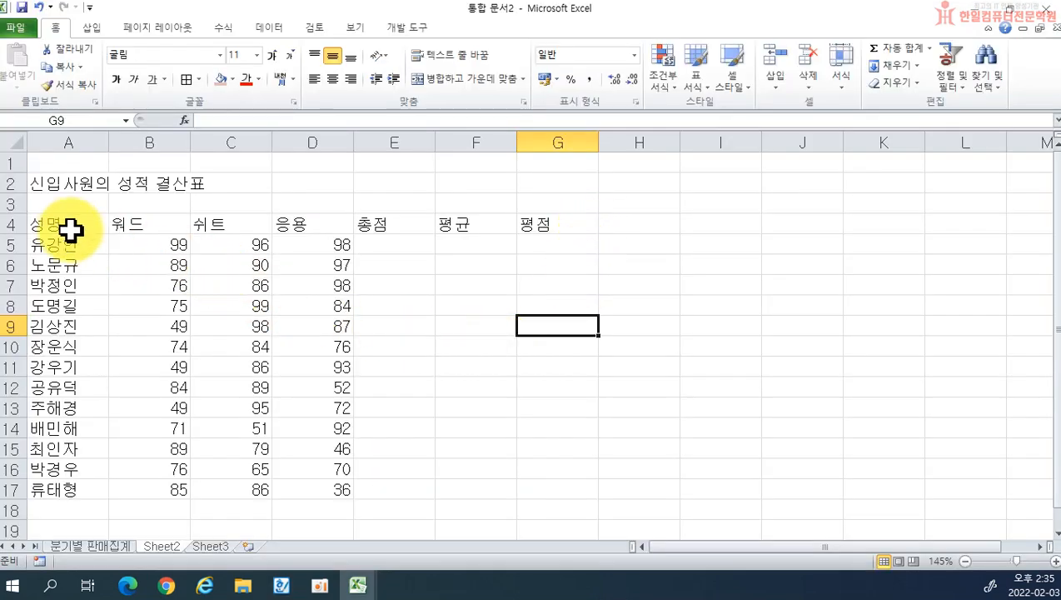
Apply all borders to the score table range A4:G17
click(62, 223)
drag(62, 223, 530, 485)
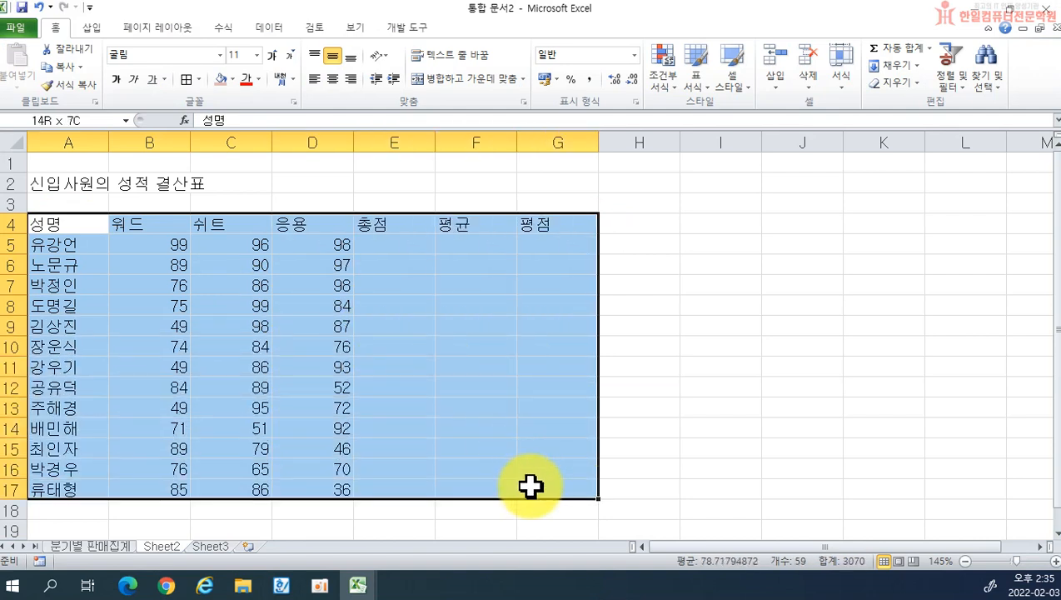
click(191, 80)
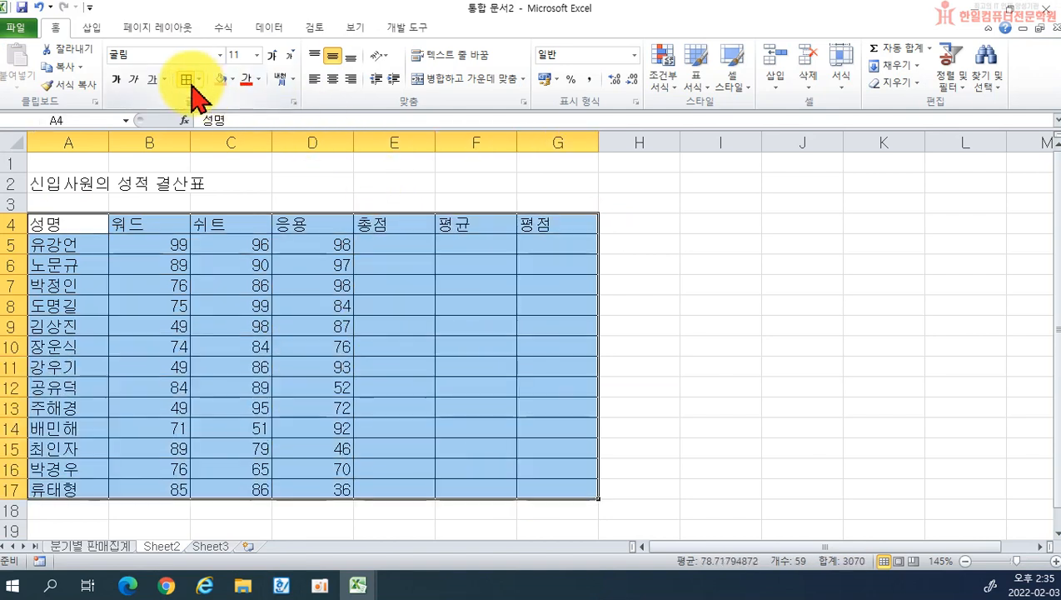
Narrow columns B through G together to one equal width
click(144, 140)
drag(145, 133, 584, 143)
click(346, 363)
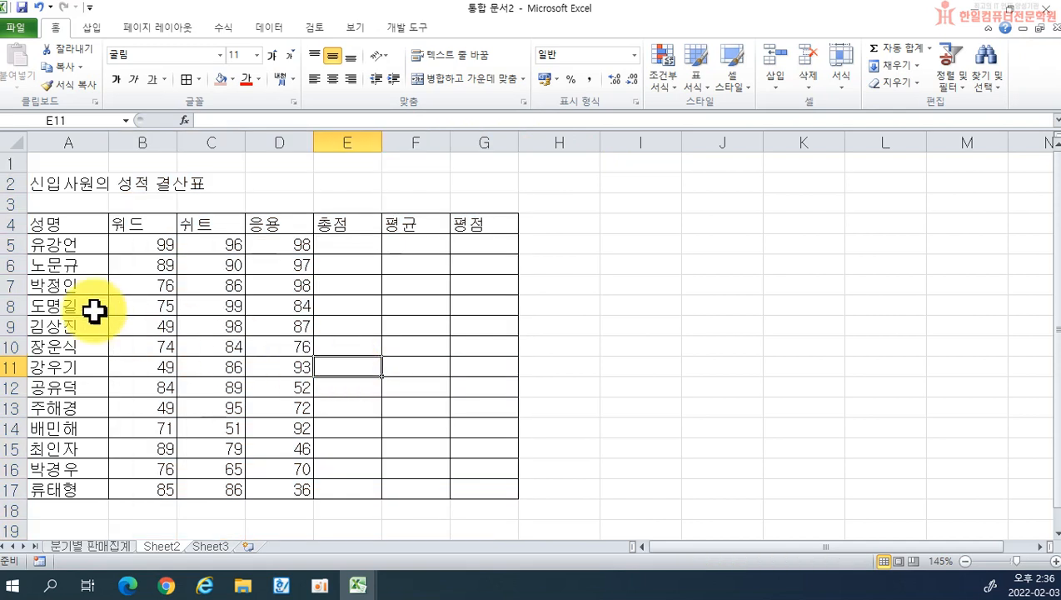
Fill the header row A4:G4 and the name cells A5:A17 with the light red theme color 강조 2, 80% 더 밝게
drag(52, 223, 485, 218)
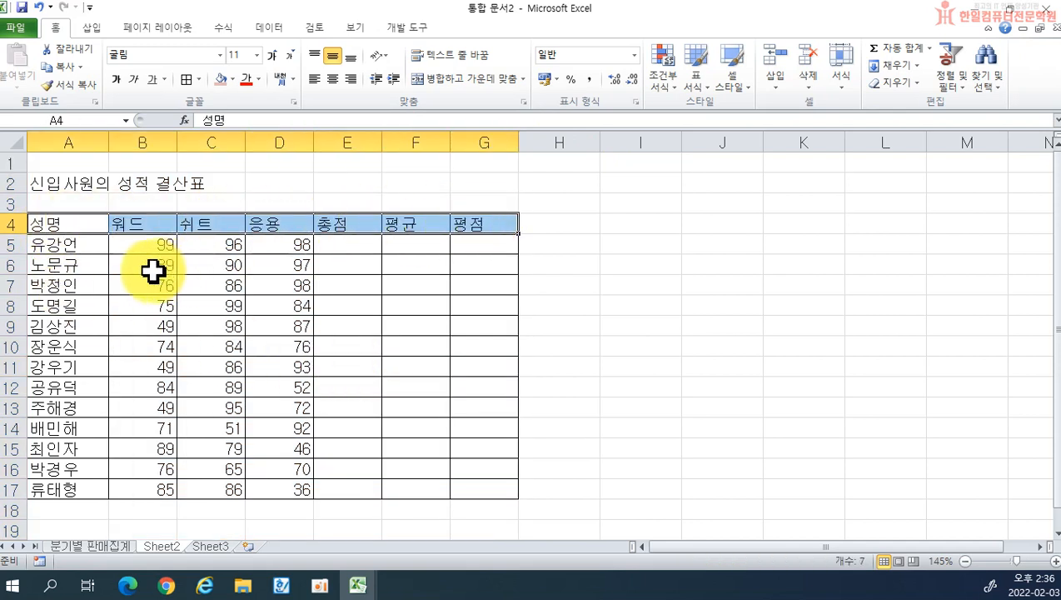
click(71, 220)
drag(71, 220, 473, 221)
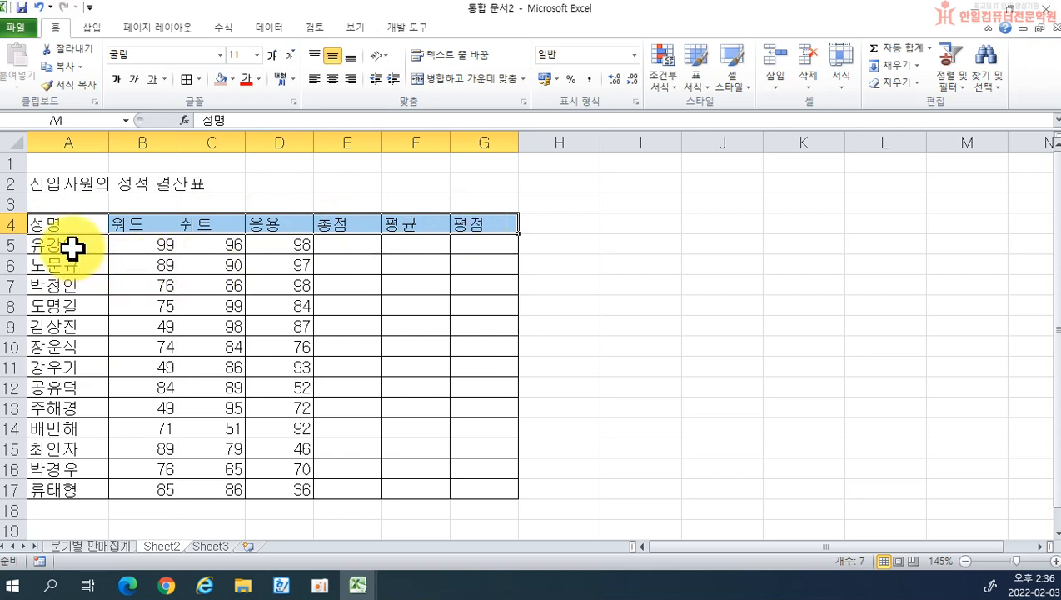
drag(71, 246, 62, 489)
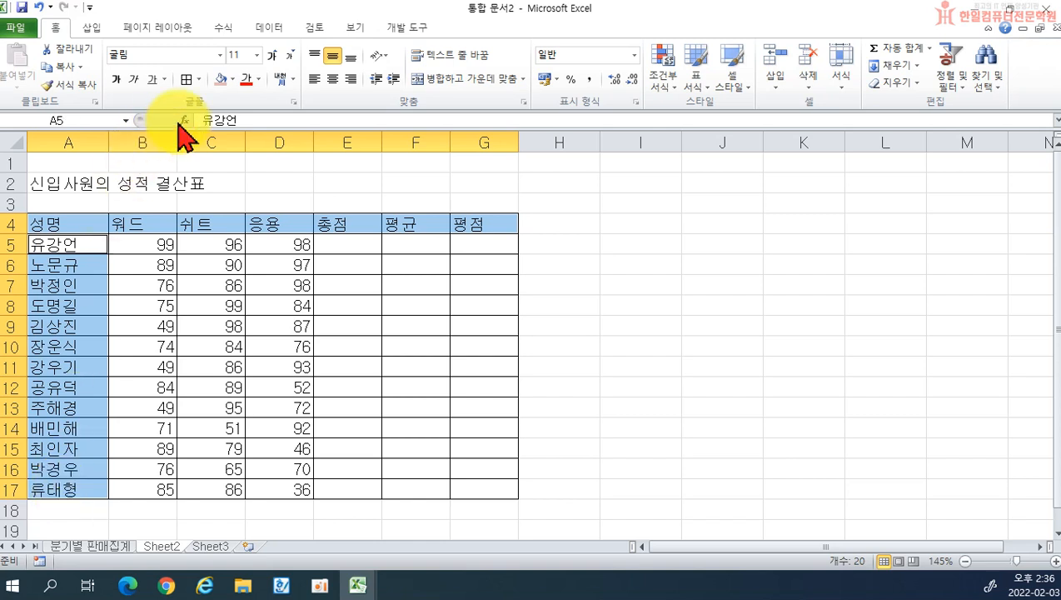
click(233, 79)
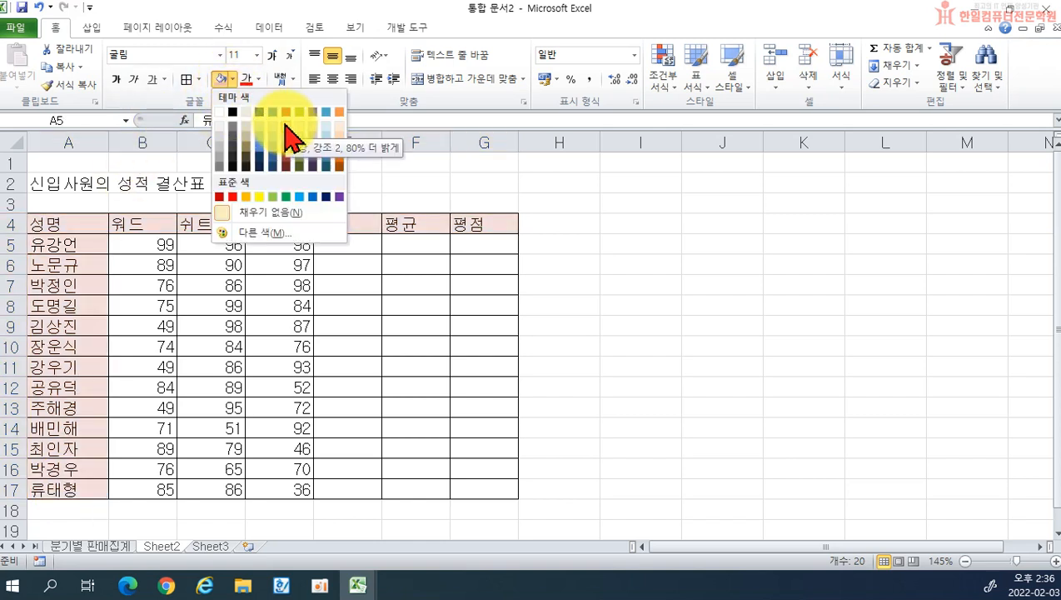
click(285, 133)
click(533, 260)
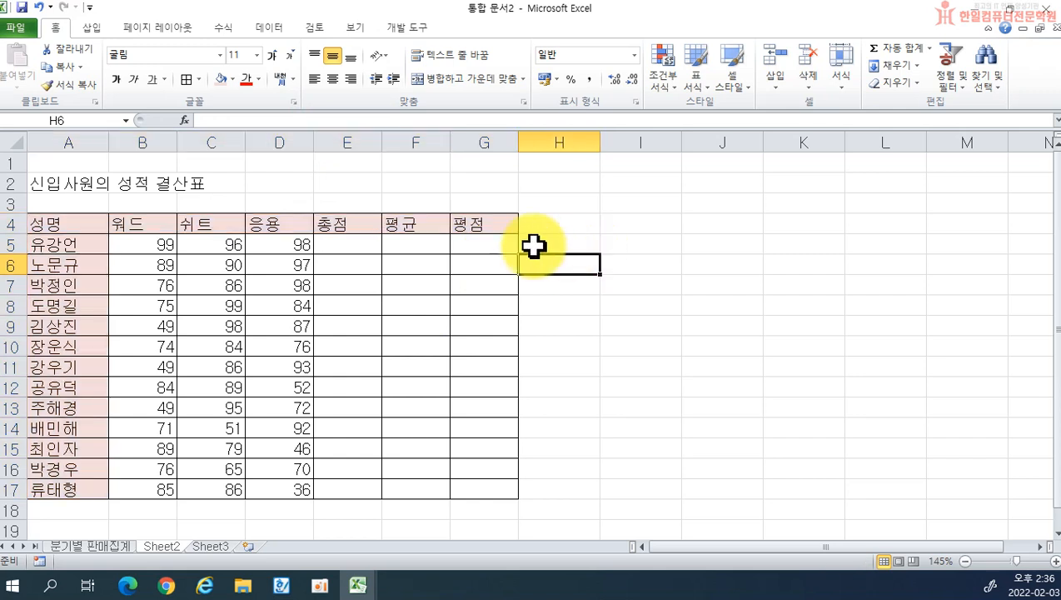
Merge and center the table title across A2:G2 and set its font size to 18
drag(71, 181, 485, 183)
click(461, 80)
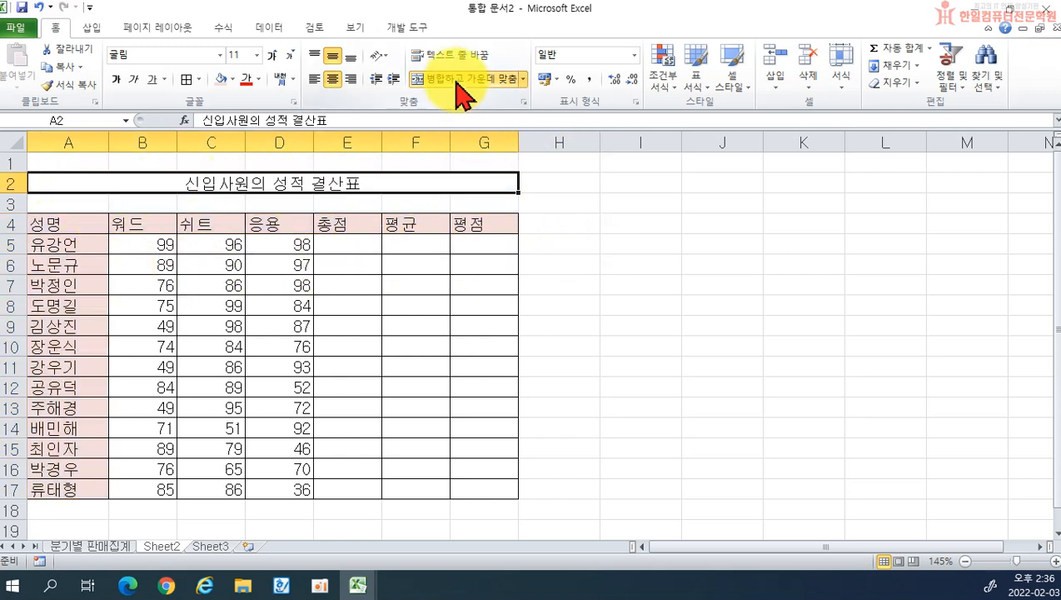
click(256, 55)
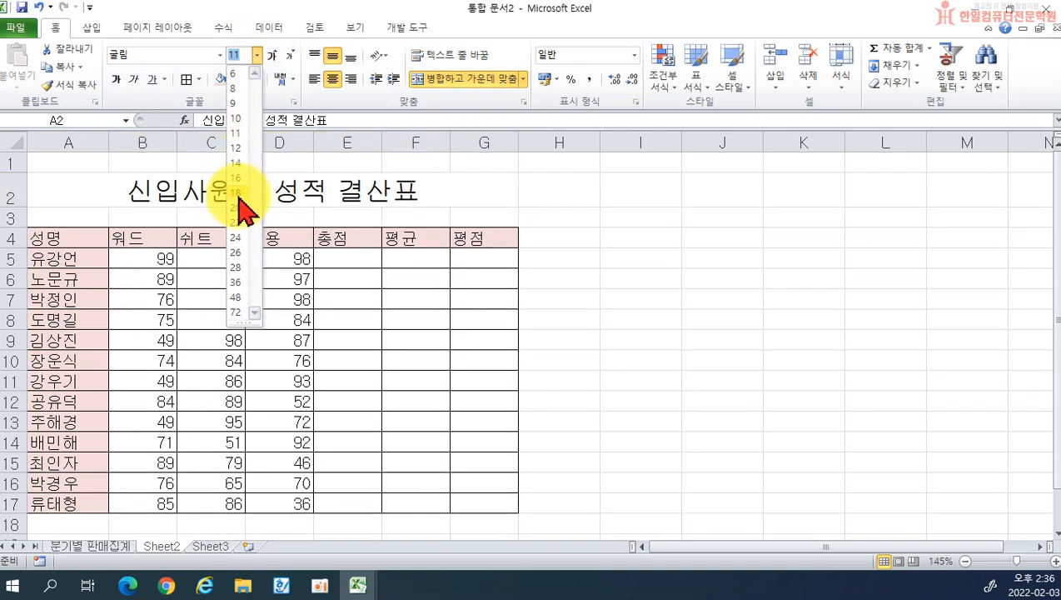
click(239, 196)
click(626, 259)
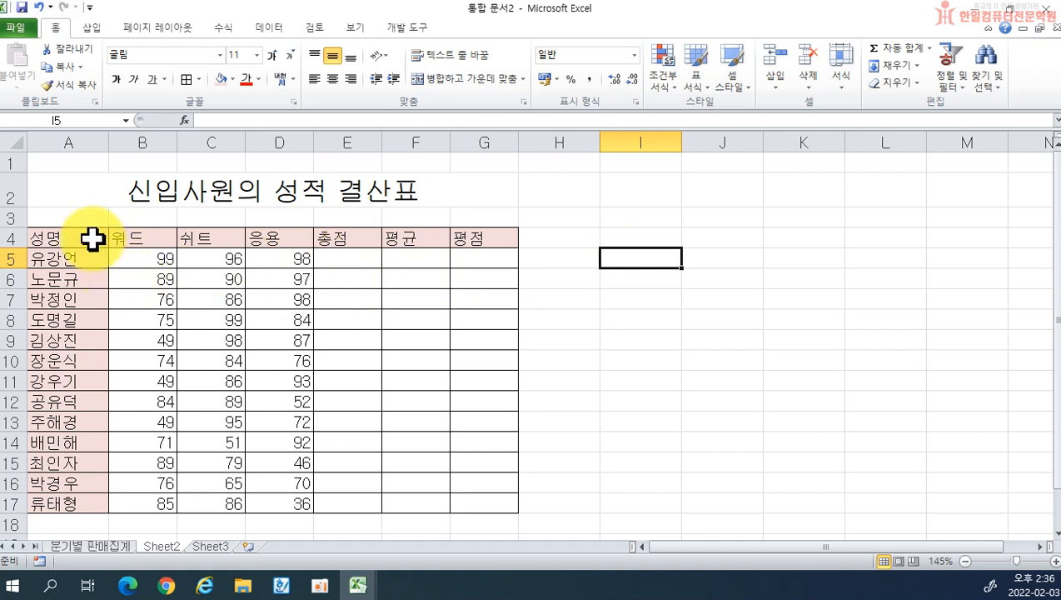
Center the text in the header row A4:G4 and the name cells A5:A17
drag(90, 235, 483, 237)
drag(96, 263, 83, 504)
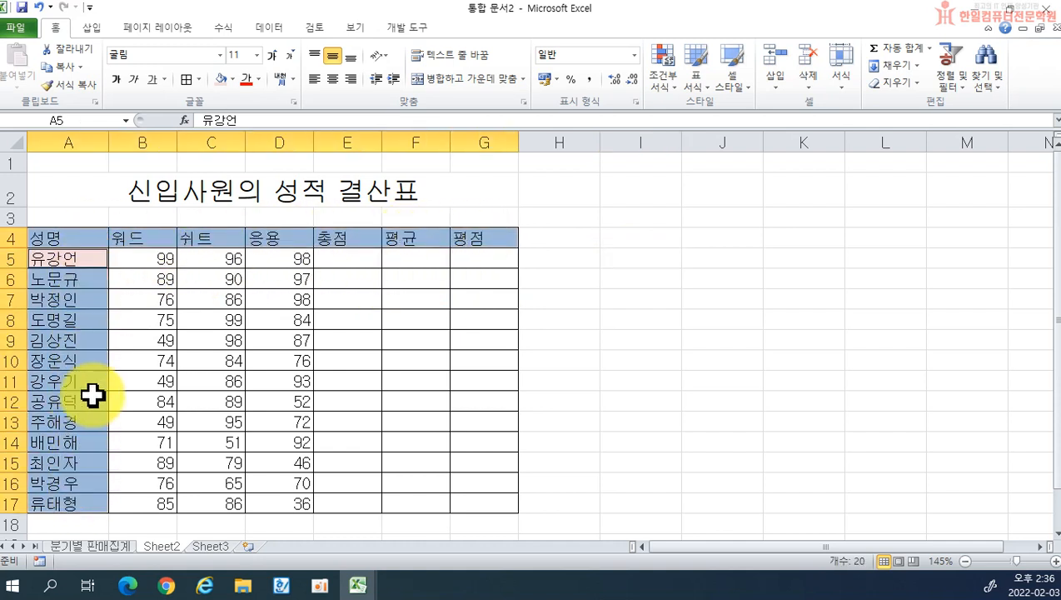
click(333, 78)
click(347, 260)
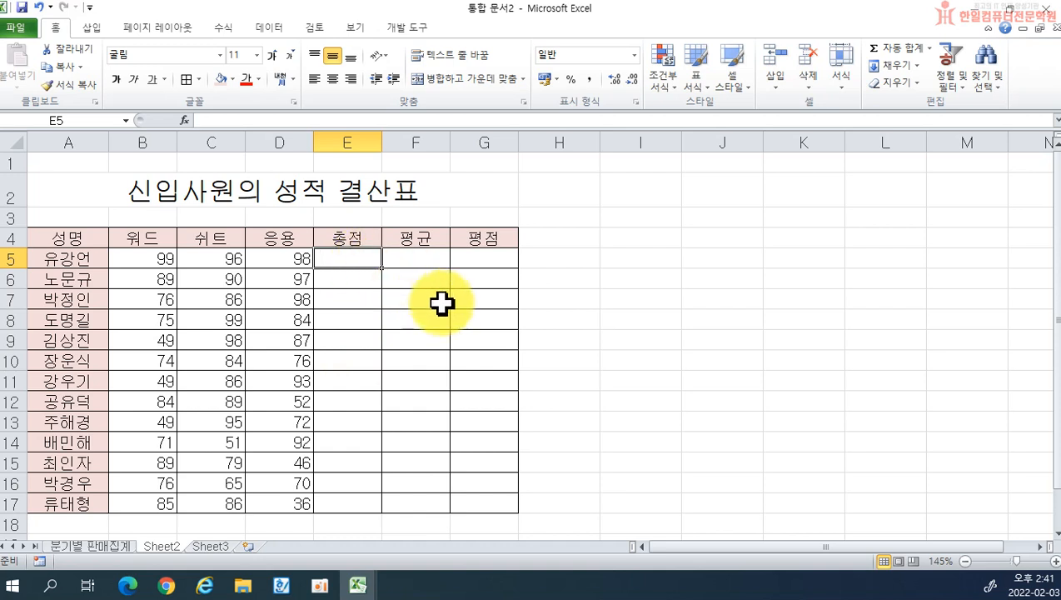
text(=)
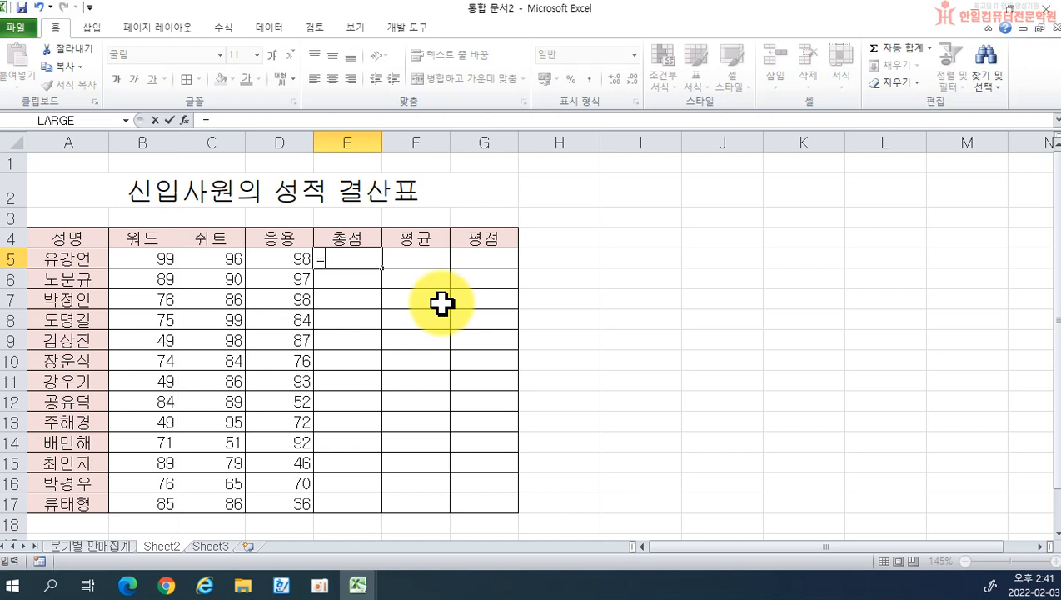
click(139, 258)
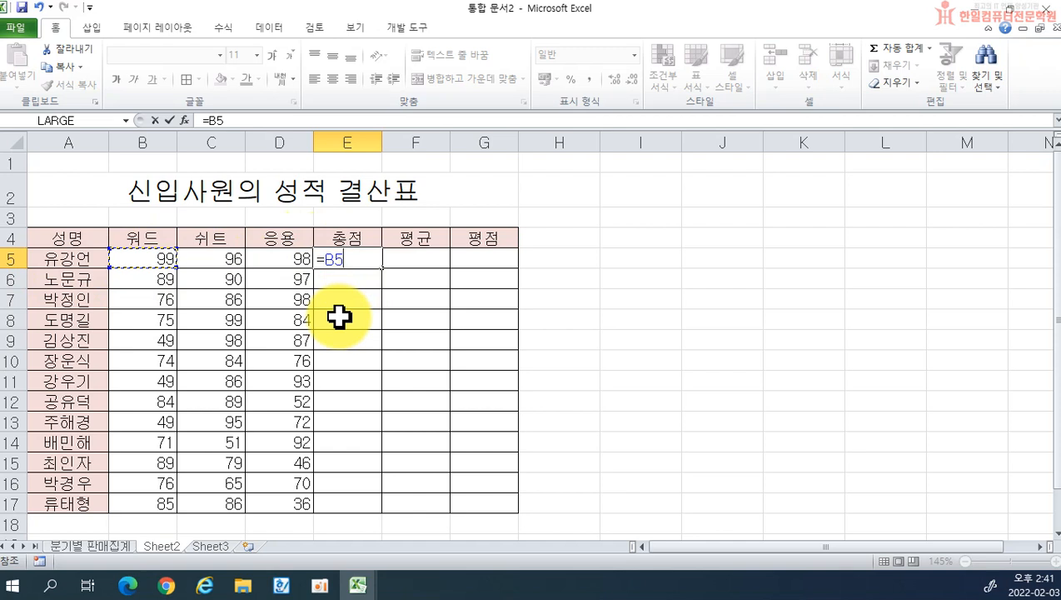
text(+)
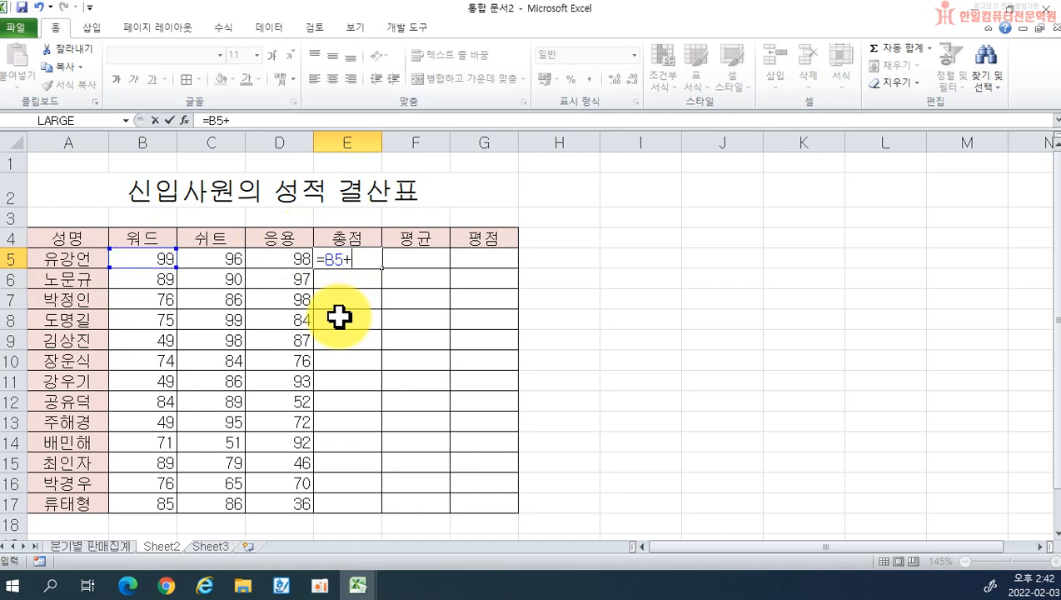
click(206, 260)
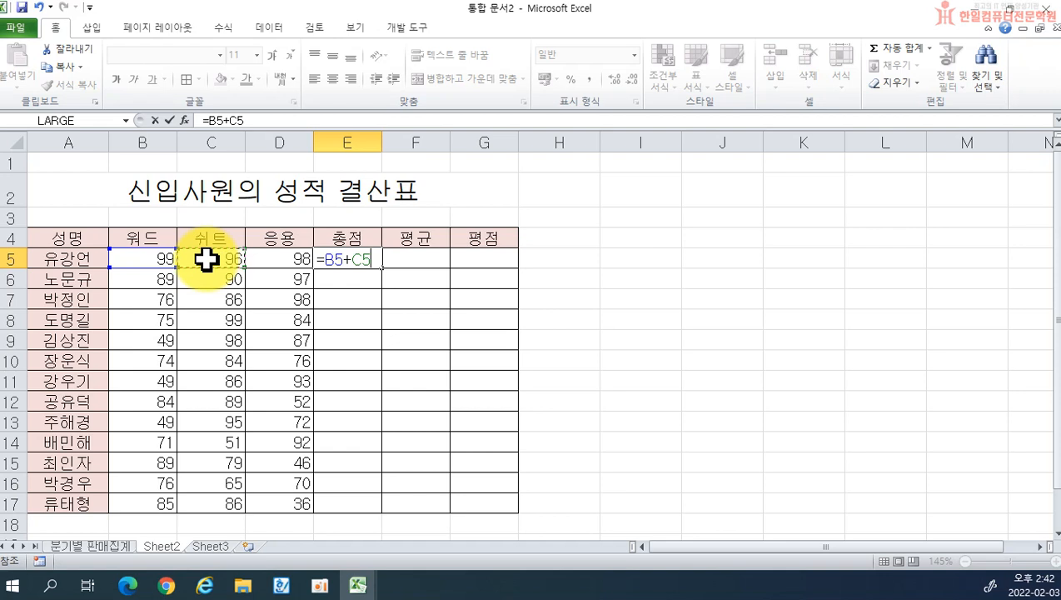
text(+)
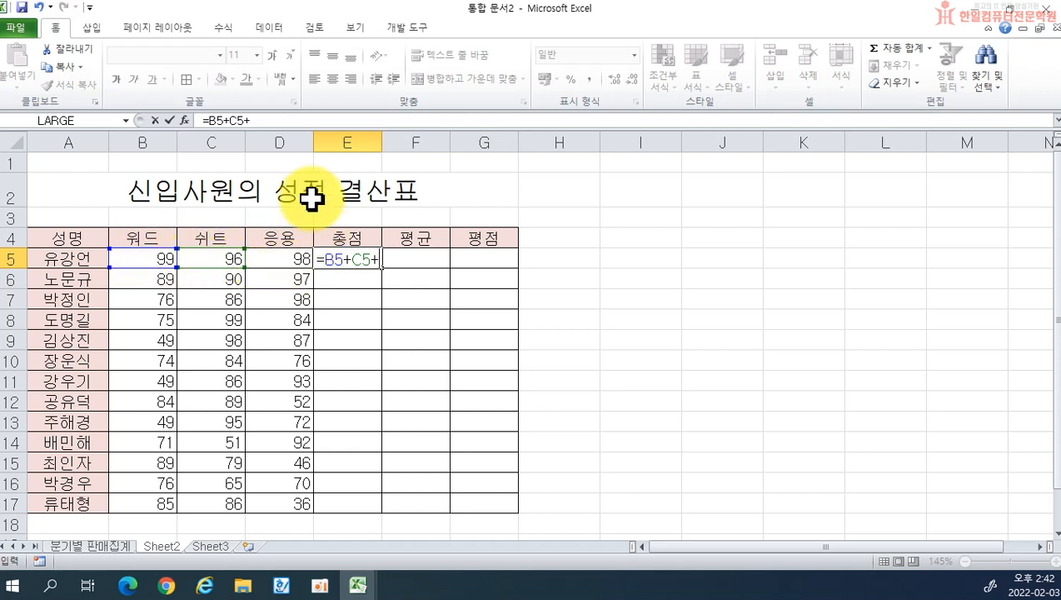
click(279, 259)
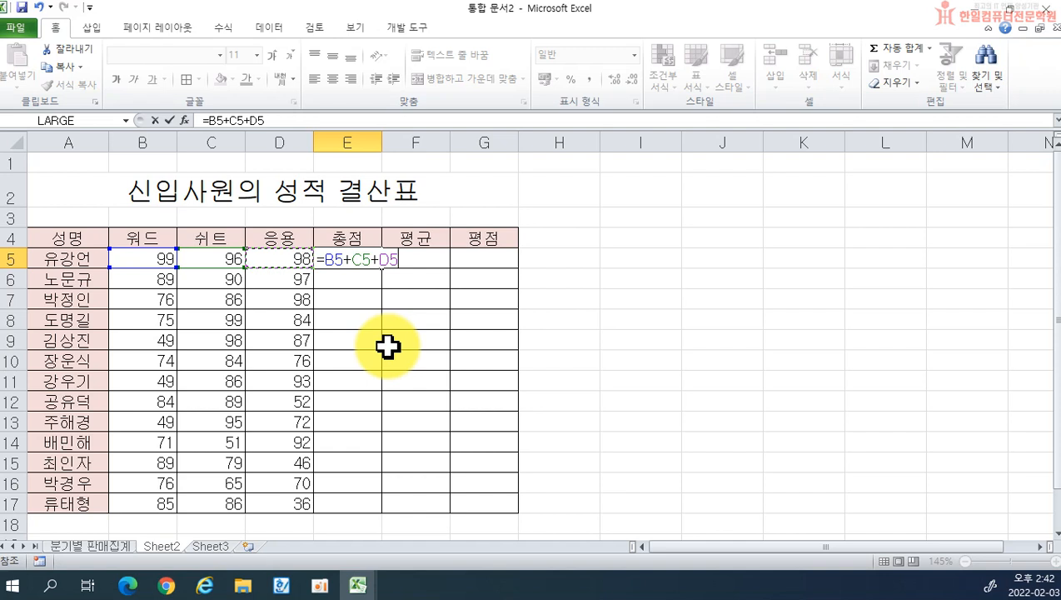
key(Escape)
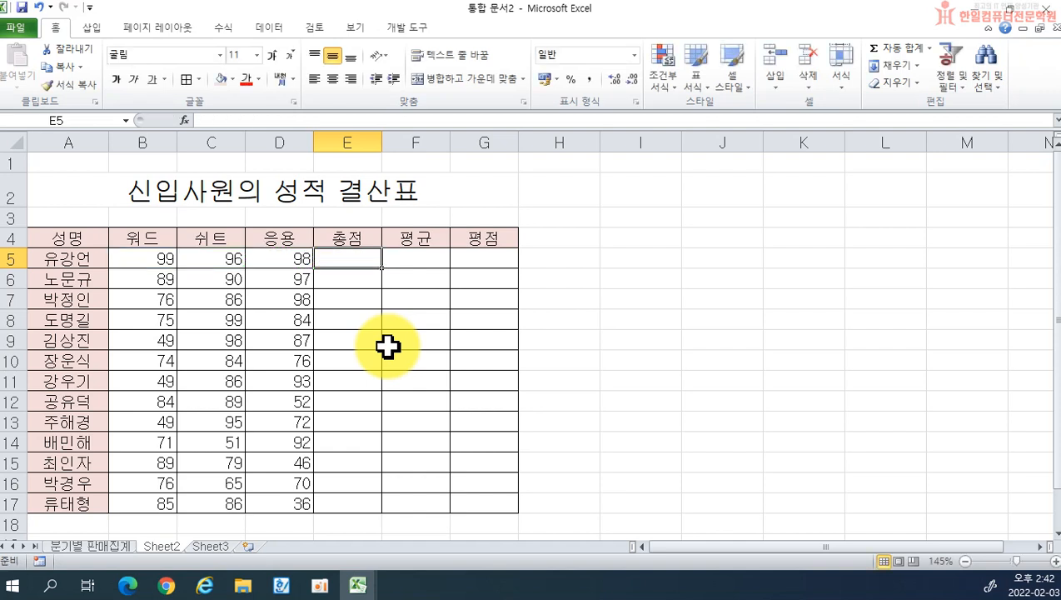
Enter the 총점 formula =B5+C5+D5 in E5 and fill it down through E17
text(=)
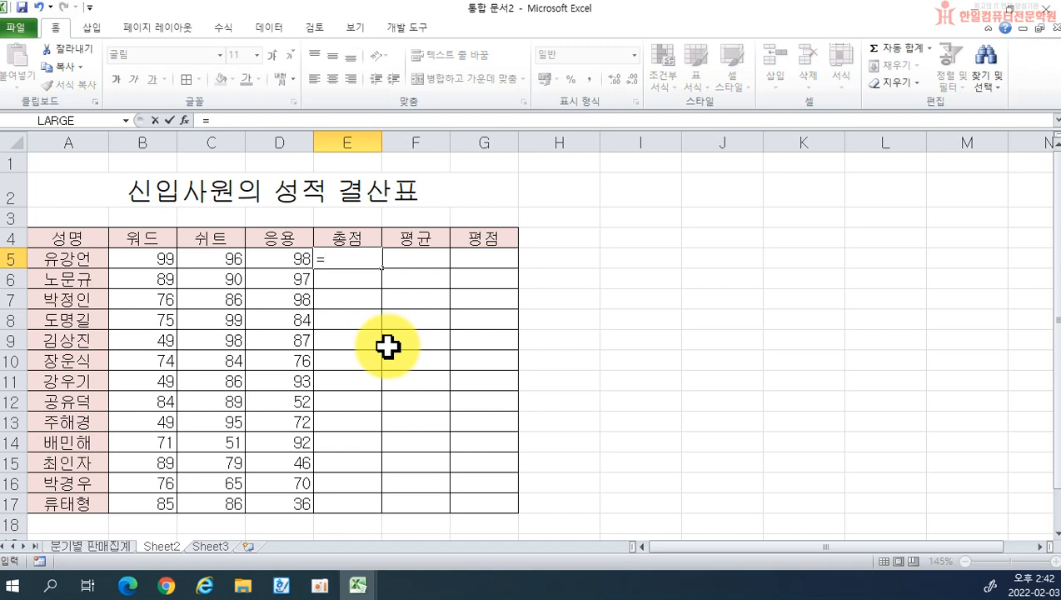
click(153, 259)
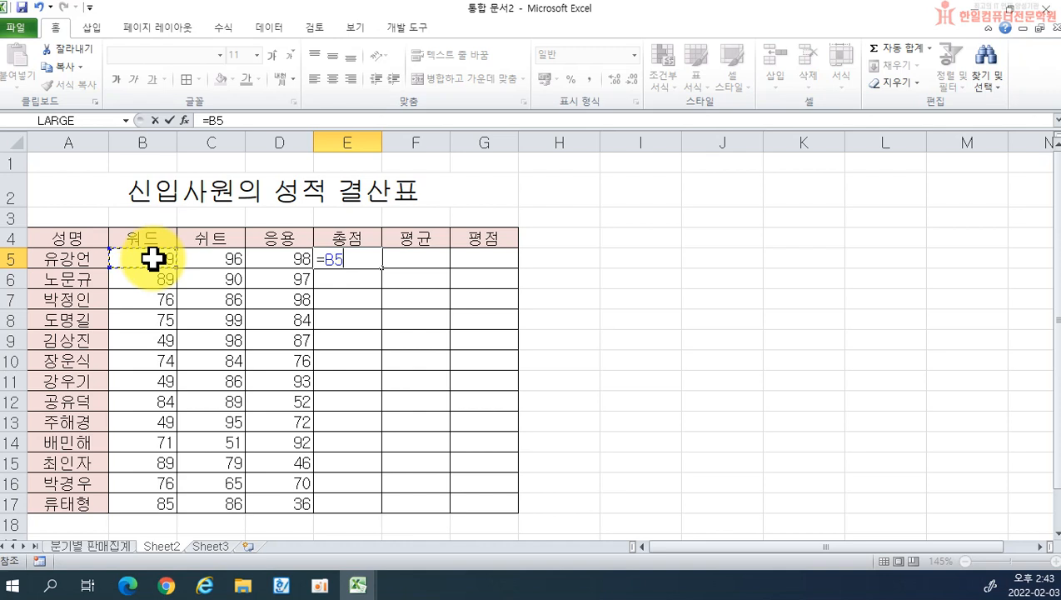
text(+)
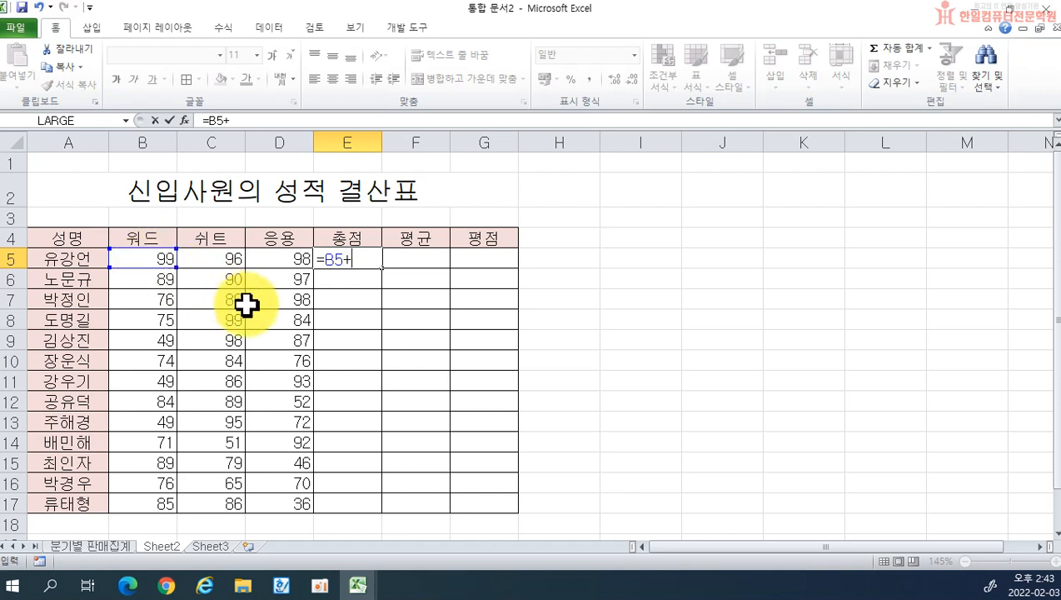
click(211, 261)
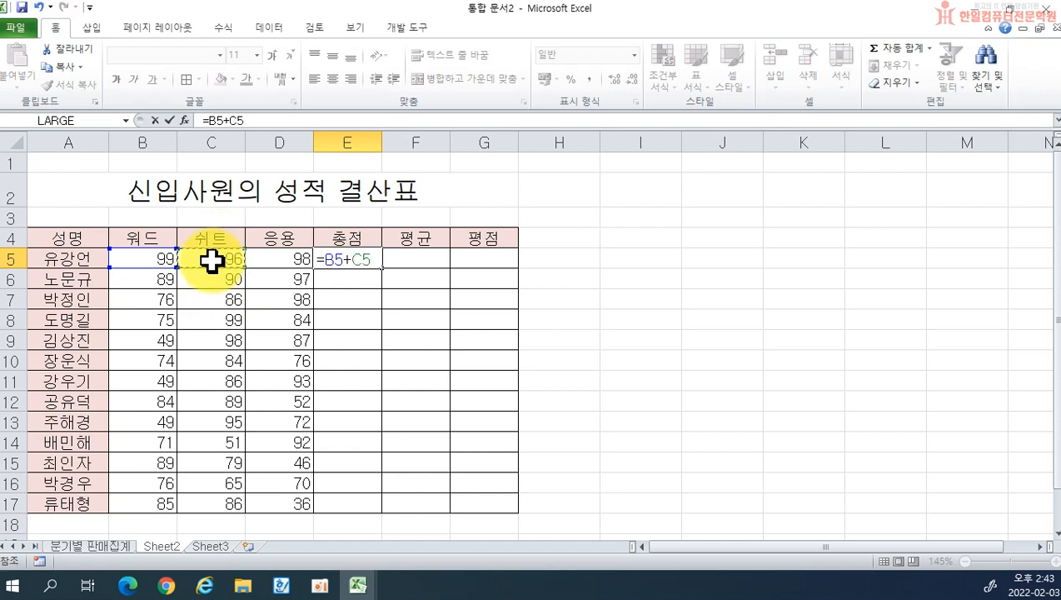
text(+)
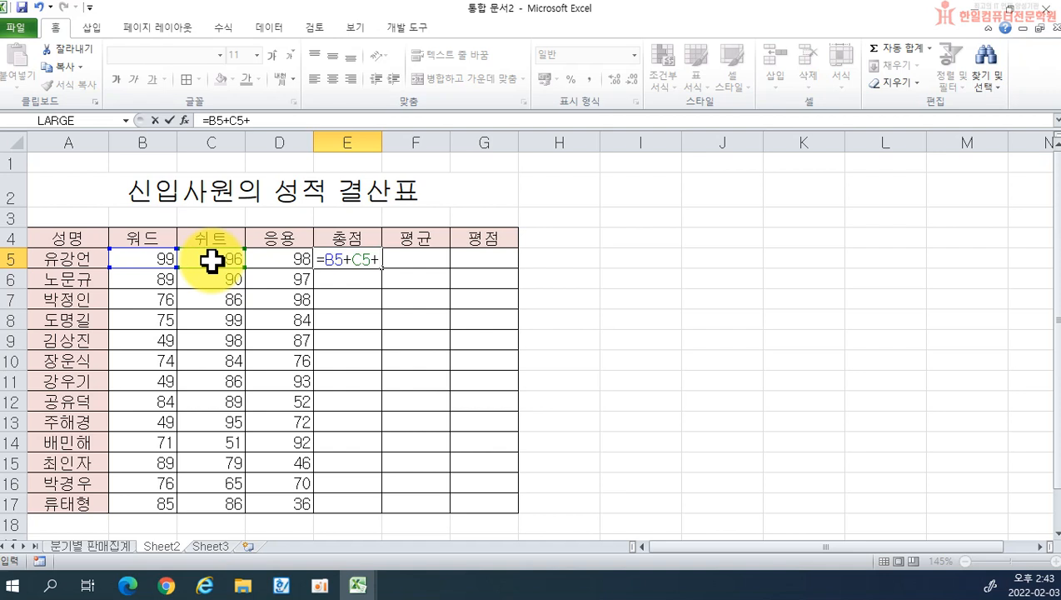
click(275, 258)
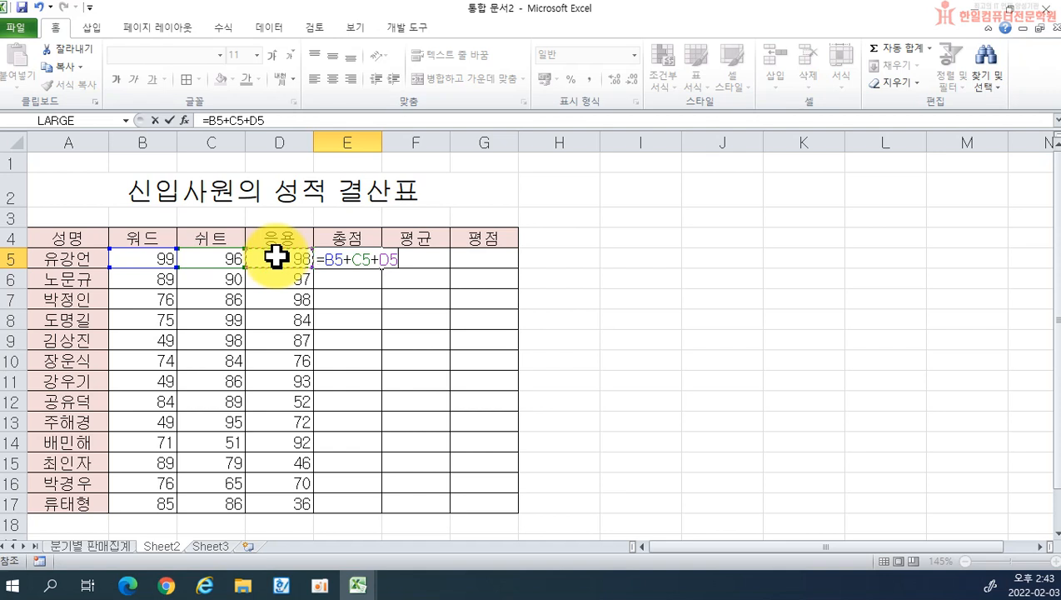
key(Return)
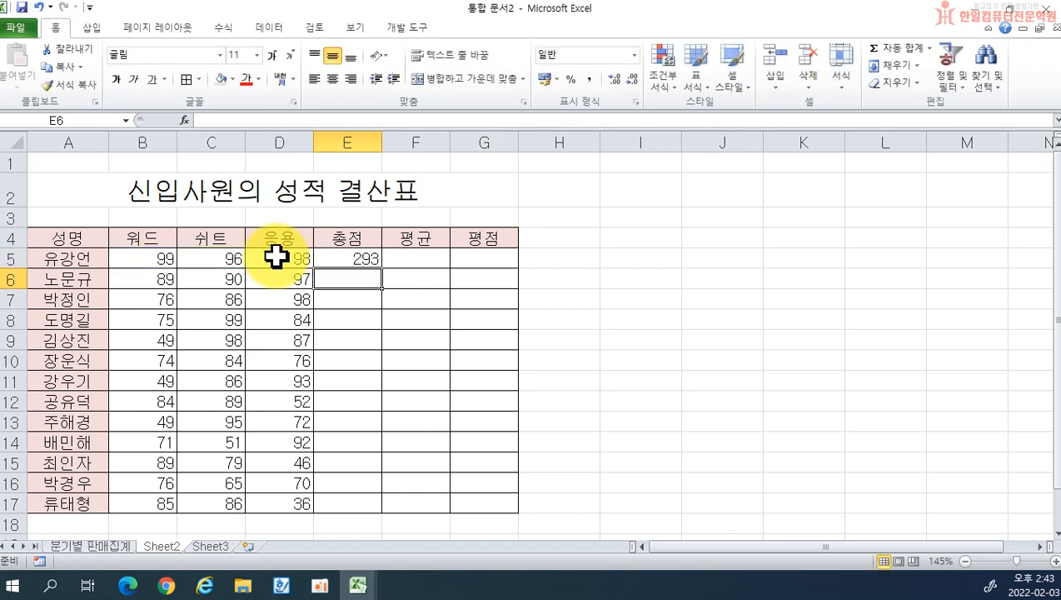
click(356, 251)
drag(383, 267, 364, 505)
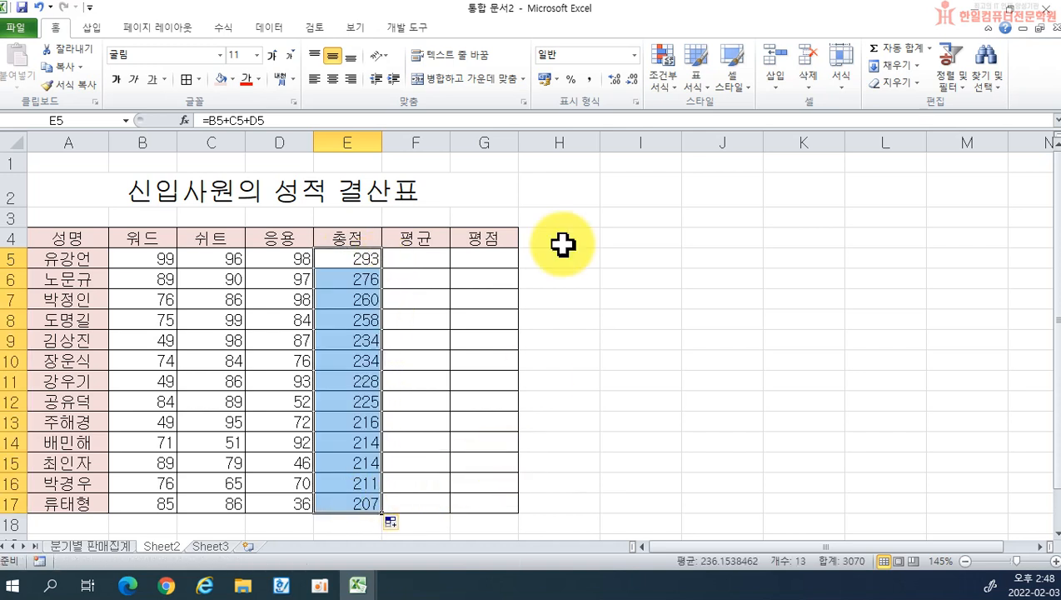
Check the 평균 calculation rule below the sample score table in the Hancom Hangul document, and return to F5 in the Excel sheet
click(411, 260)
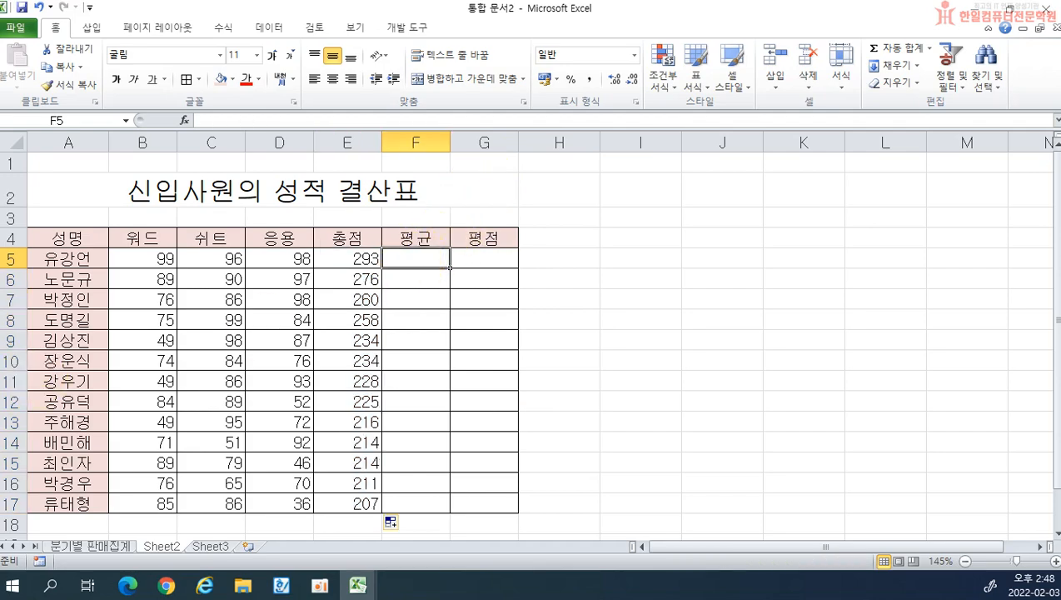
click(281, 585)
scroll(783, 366, down, 10)
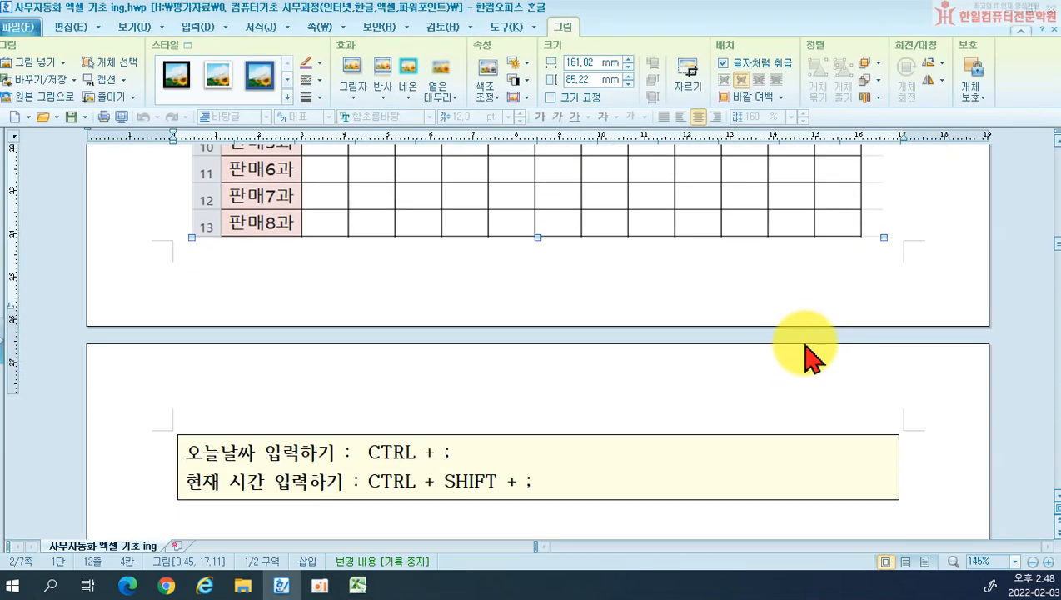
scroll(744, 375, down, 10)
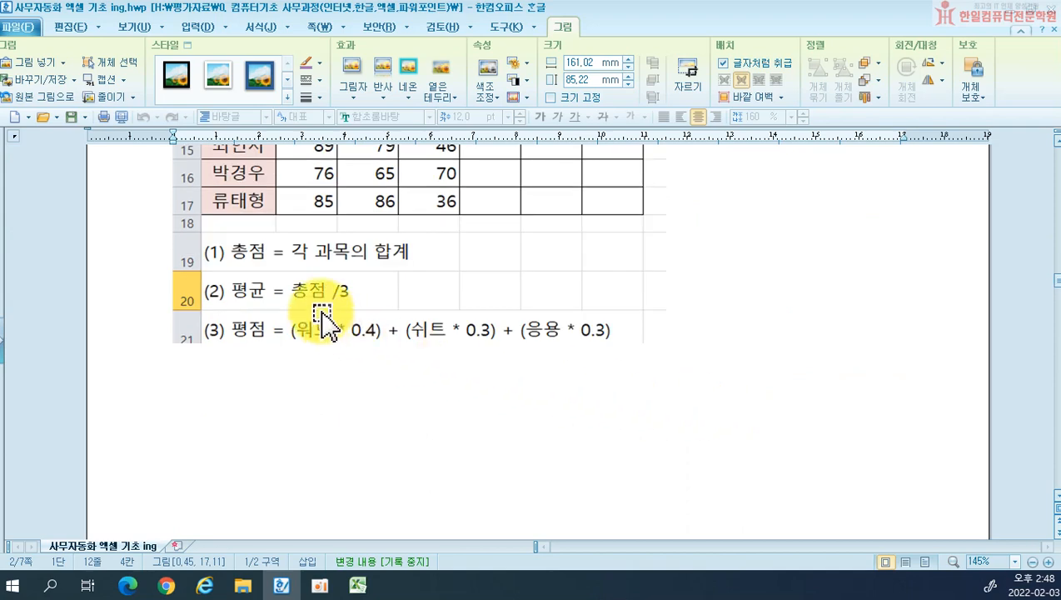
click(358, 585)
click(399, 516)
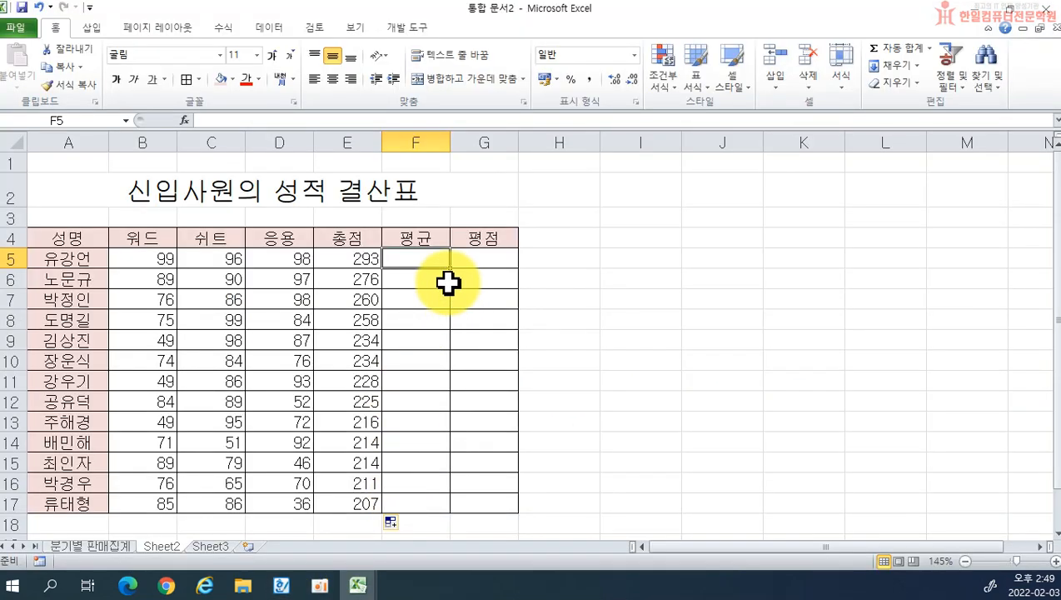
Try the 평균 formula =E5/3 in F5 filled down to F16, and clear that range
text(=)
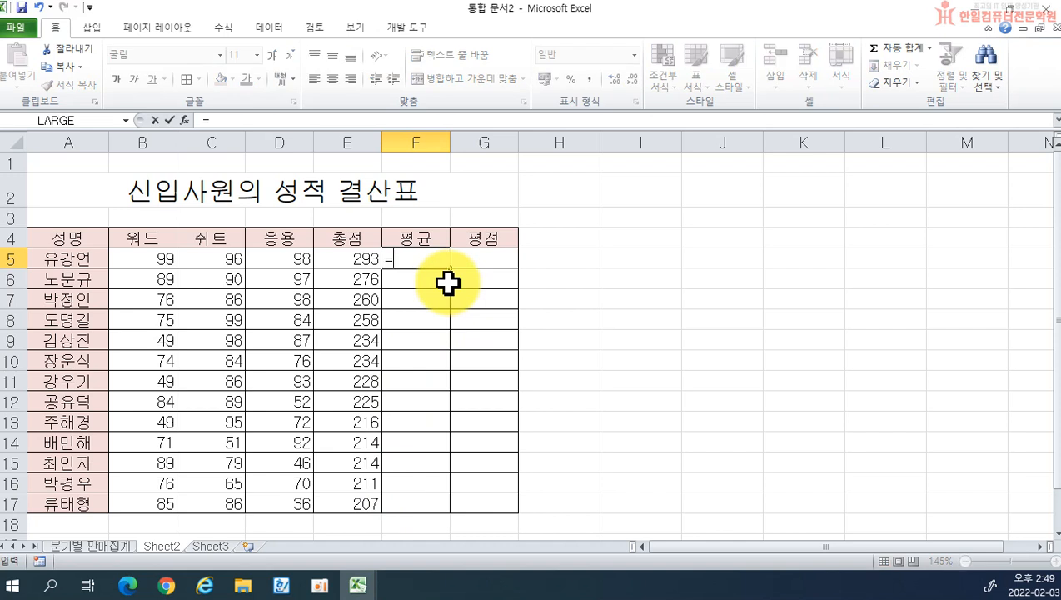
click(345, 254)
text(/3)
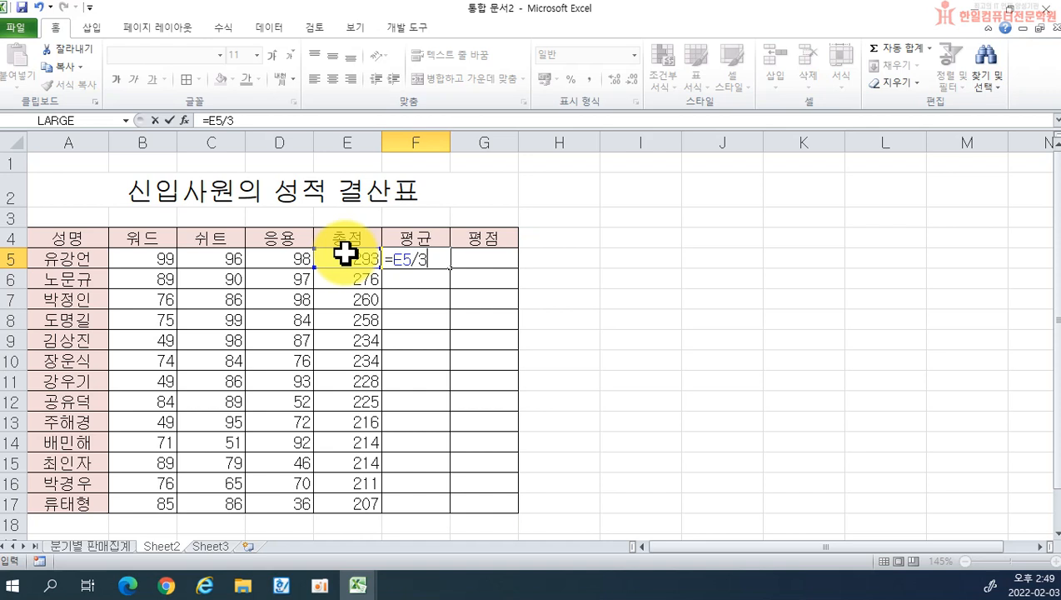
key(Return)
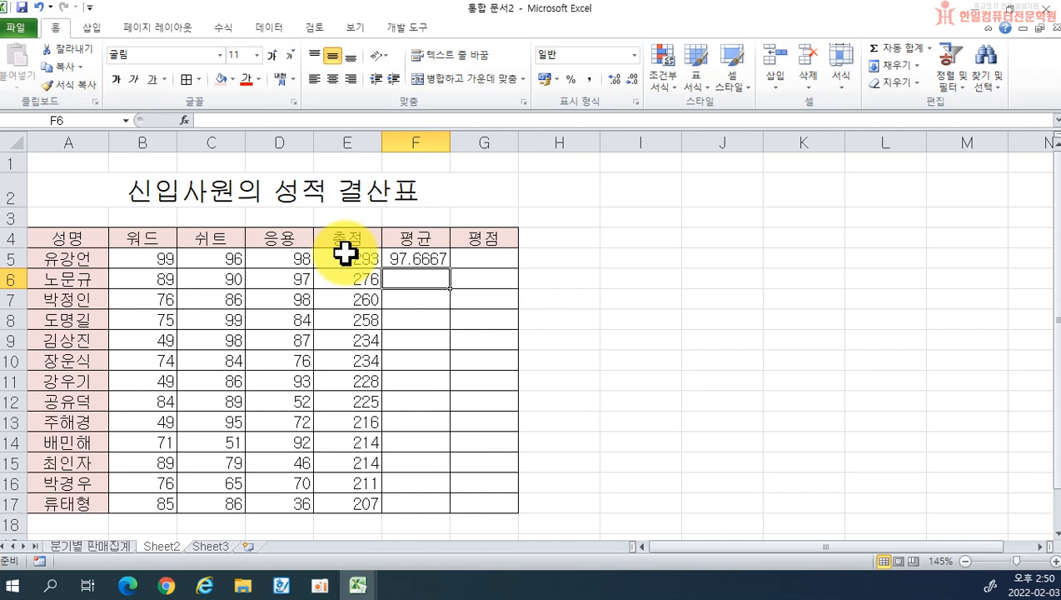
click(429, 256)
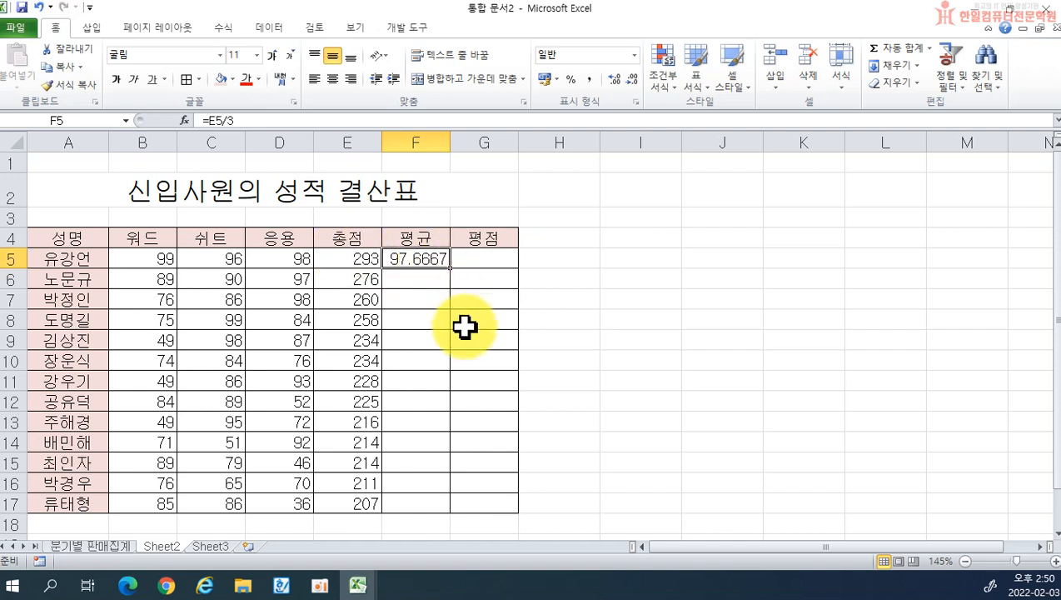
drag(451, 267, 433, 489)
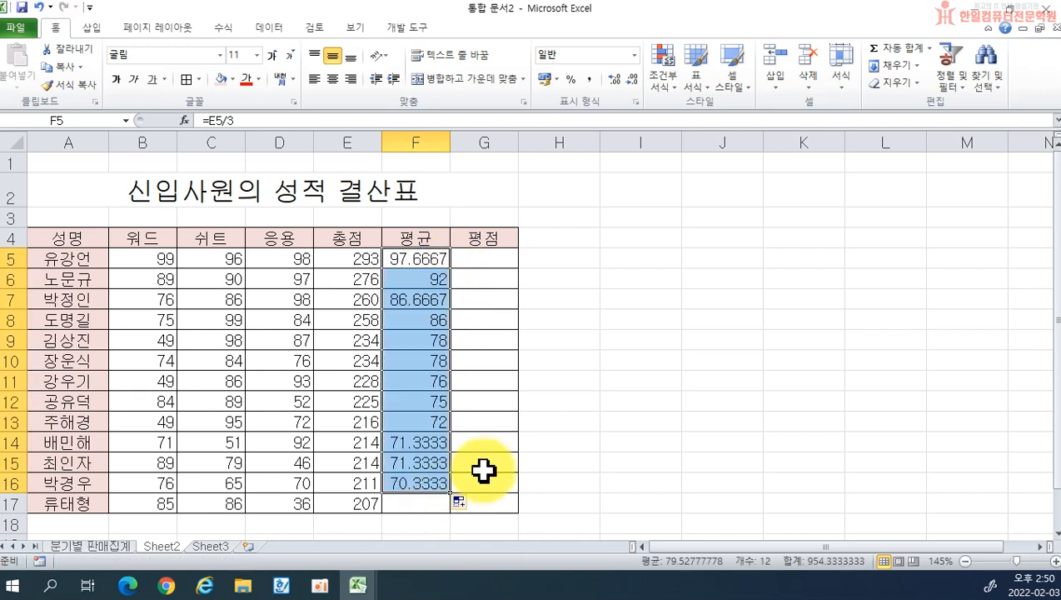
key(Delete)
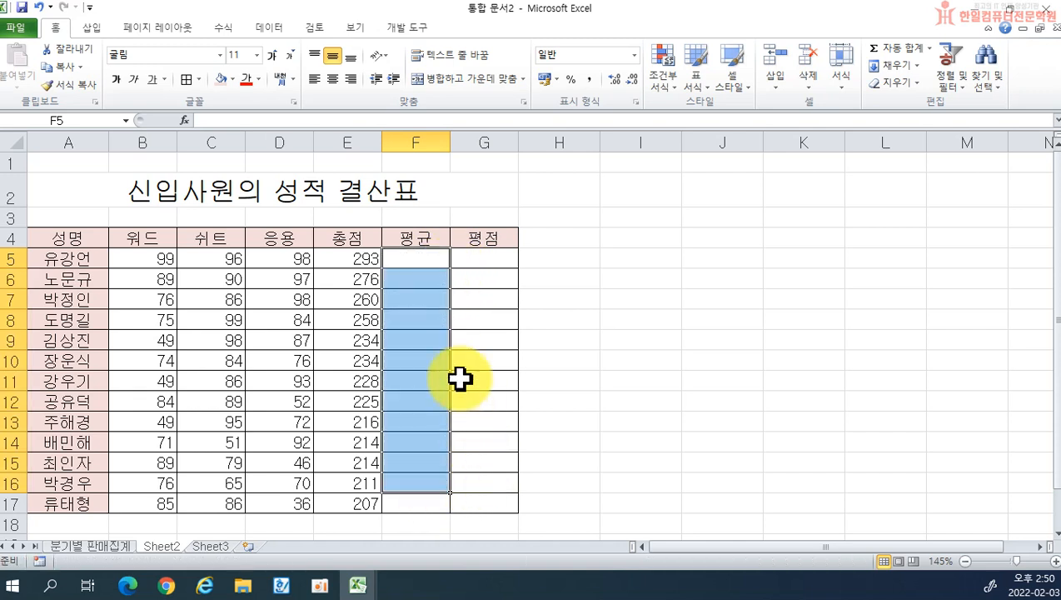
Enter the 평균 formula =E5/3 in F5 and fill it down through F17
click(410, 255)
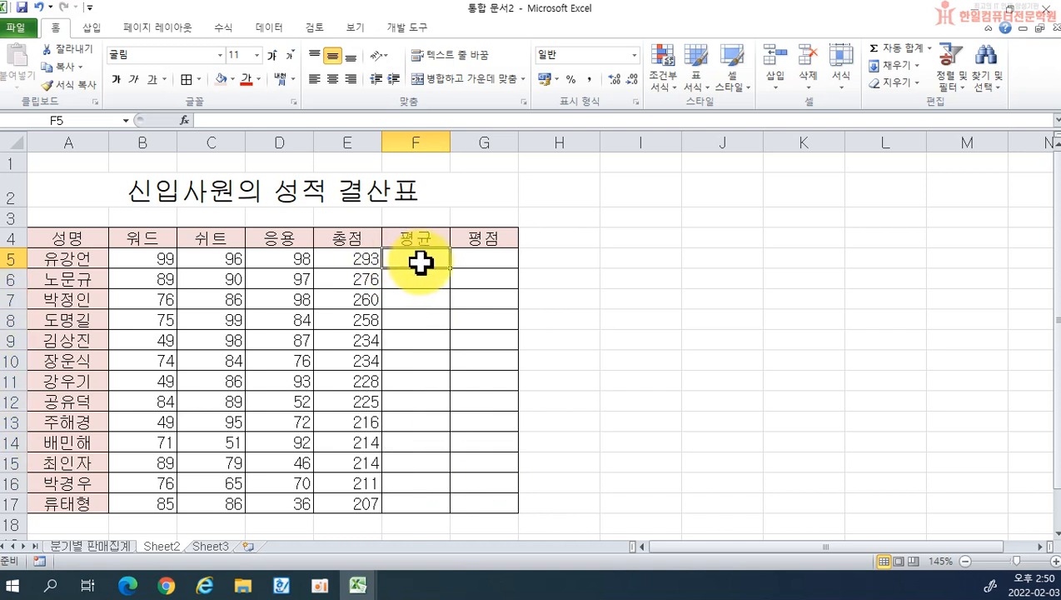
text(=)
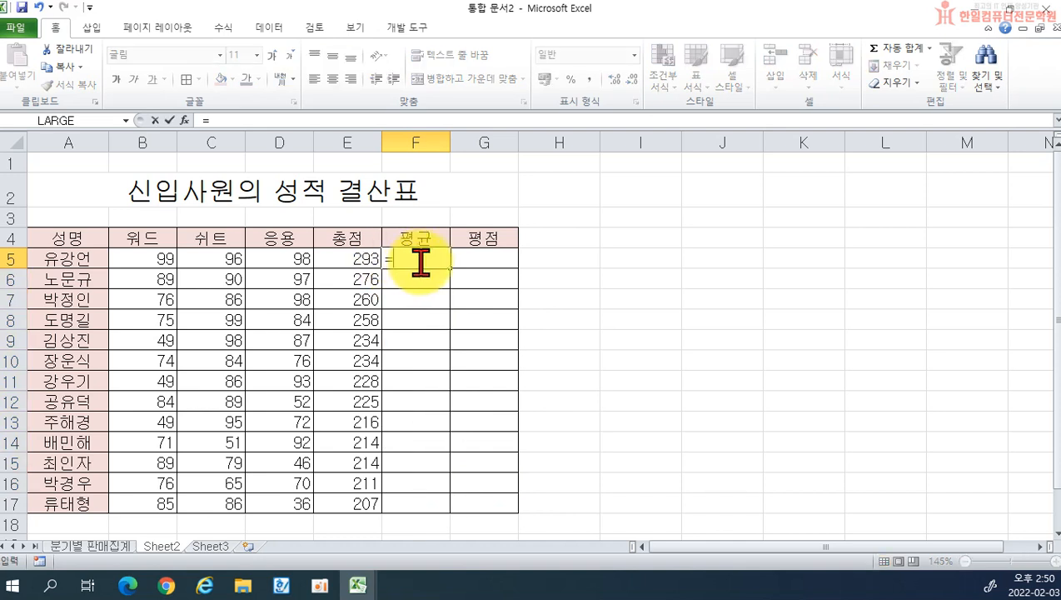
click(351, 257)
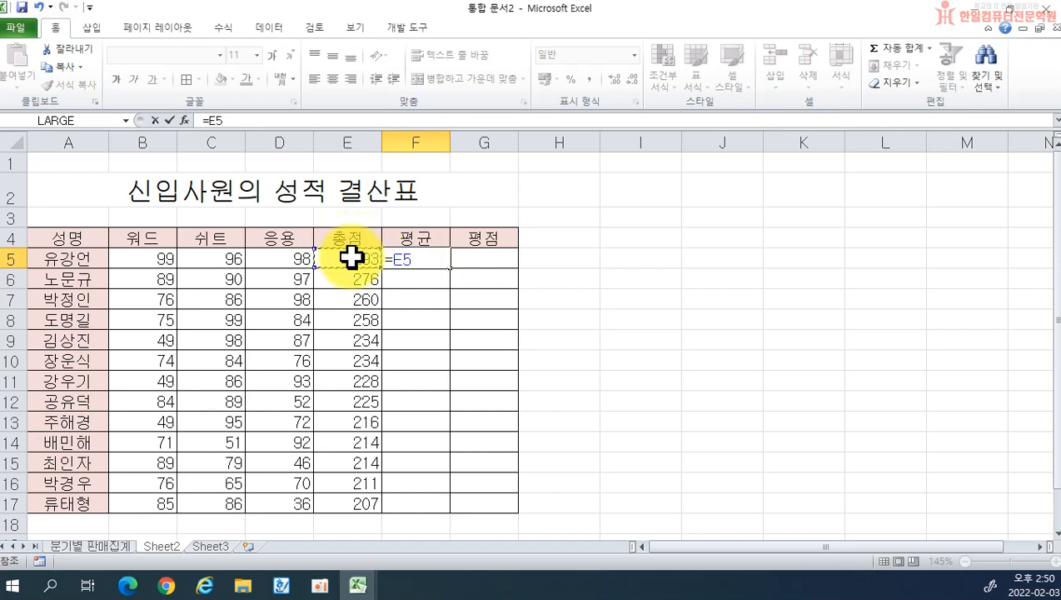
text(/)
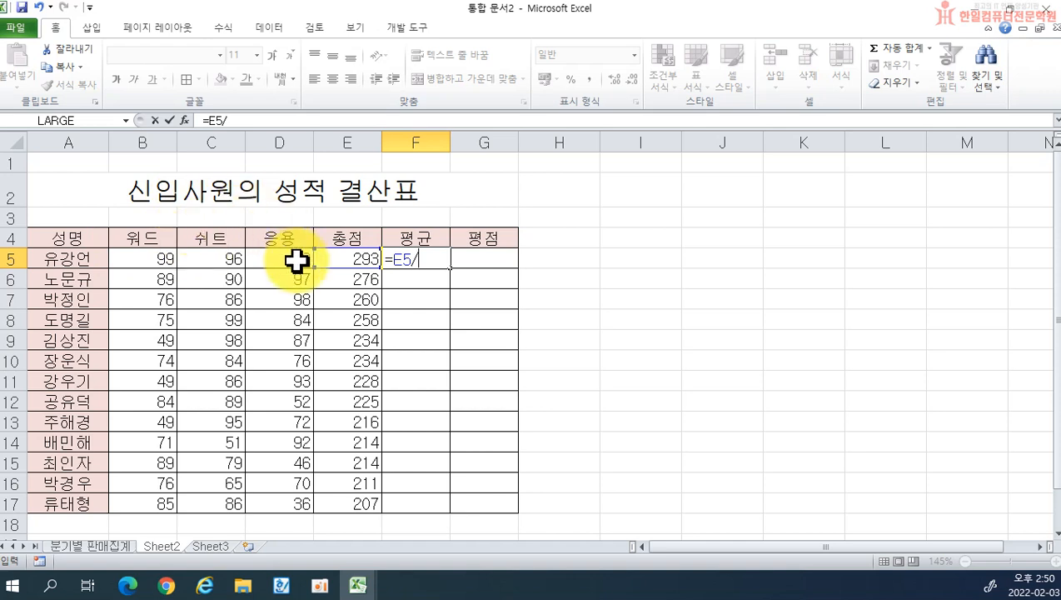
text(3)
key(Return)
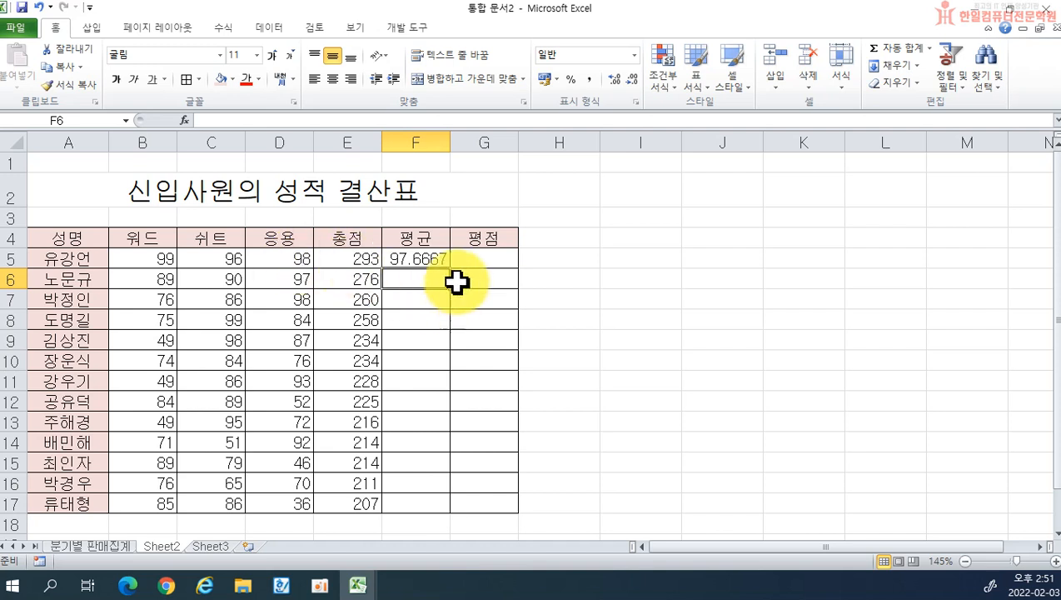
click(416, 261)
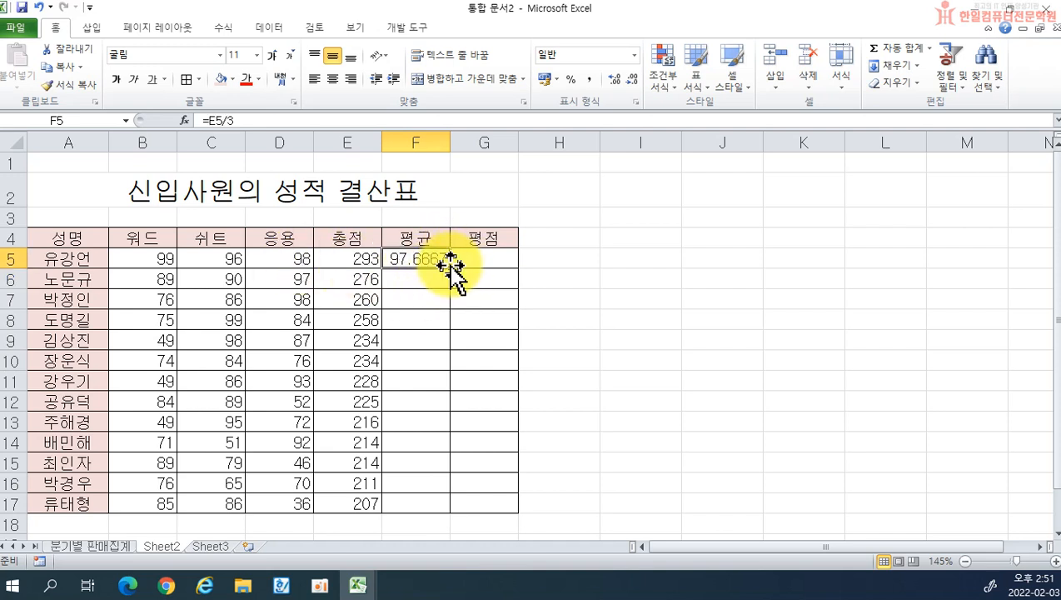
drag(450, 267, 455, 504)
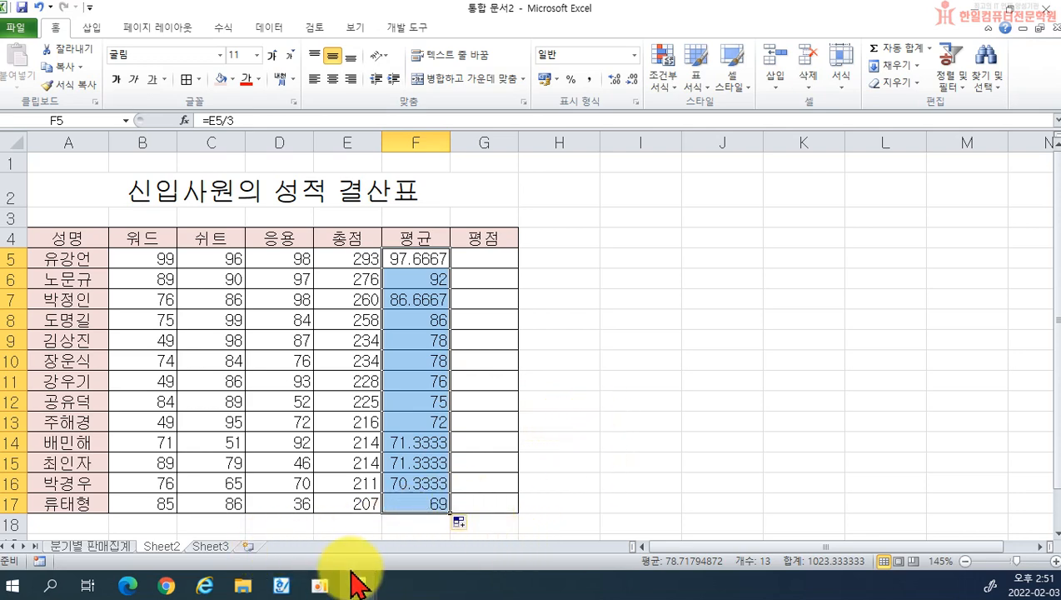
Check the 평점 calculation rule below the sample score table in the Hancom Hangul document, and return to the Excel sheet
click(282, 587)
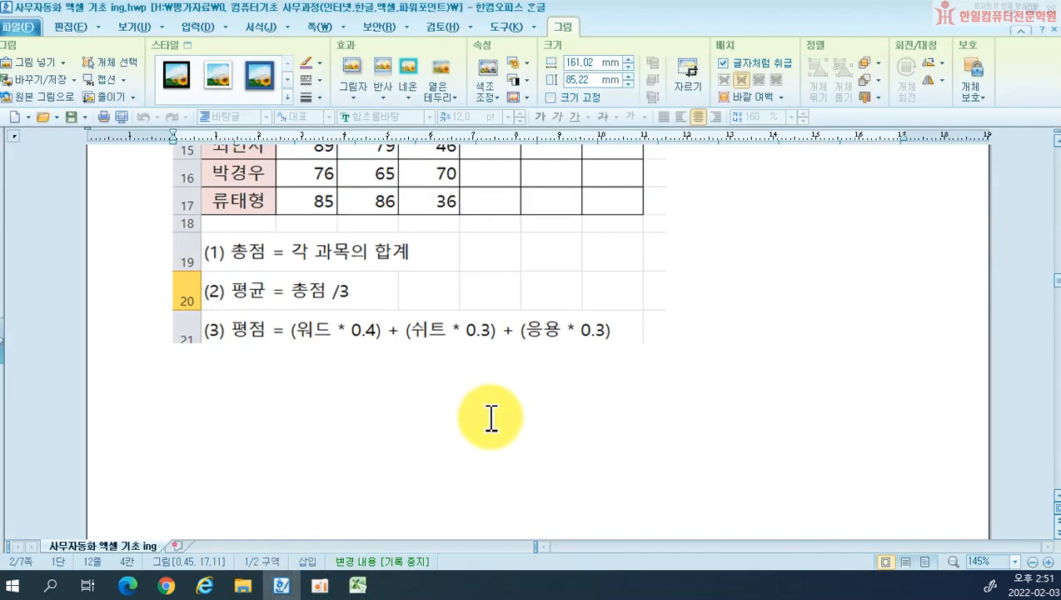
click(379, 368)
scroll(499, 391, up, 3)
scroll(587, 454, up, 1)
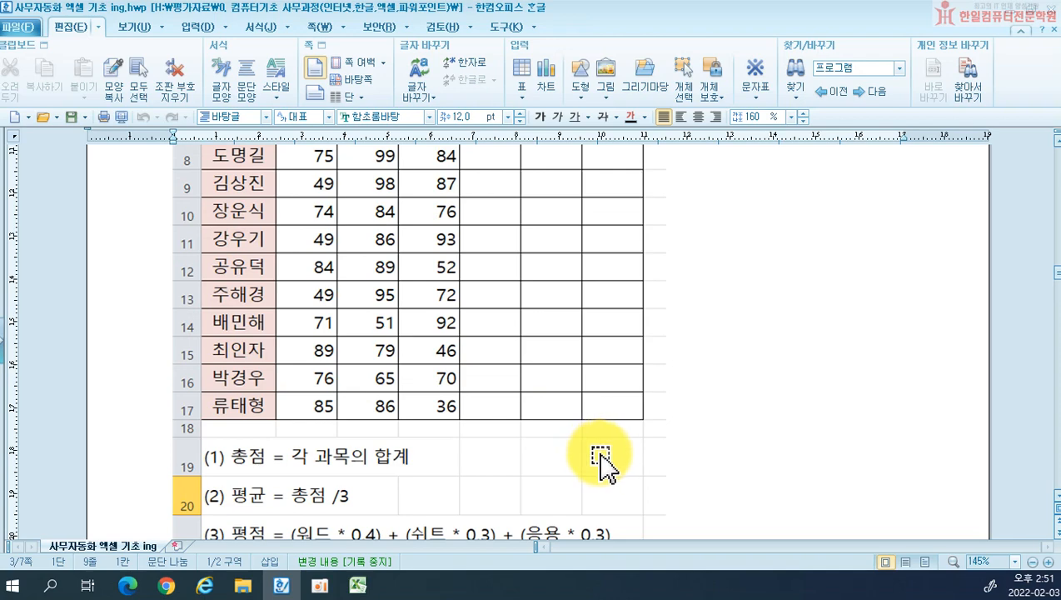
scroll(575, 454, down, 2)
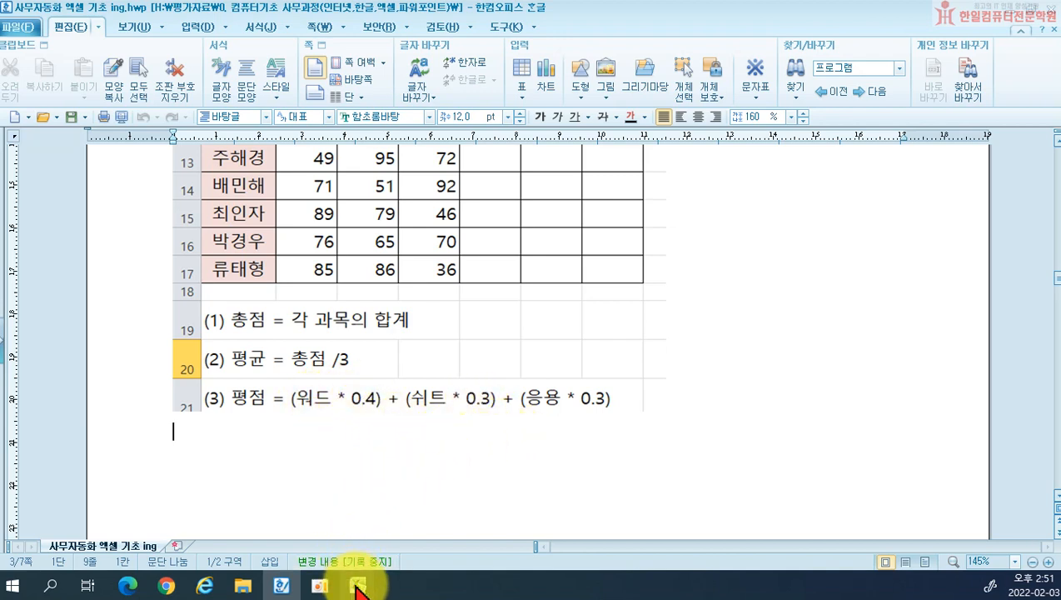
mouse_move(358, 586)
click(408, 524)
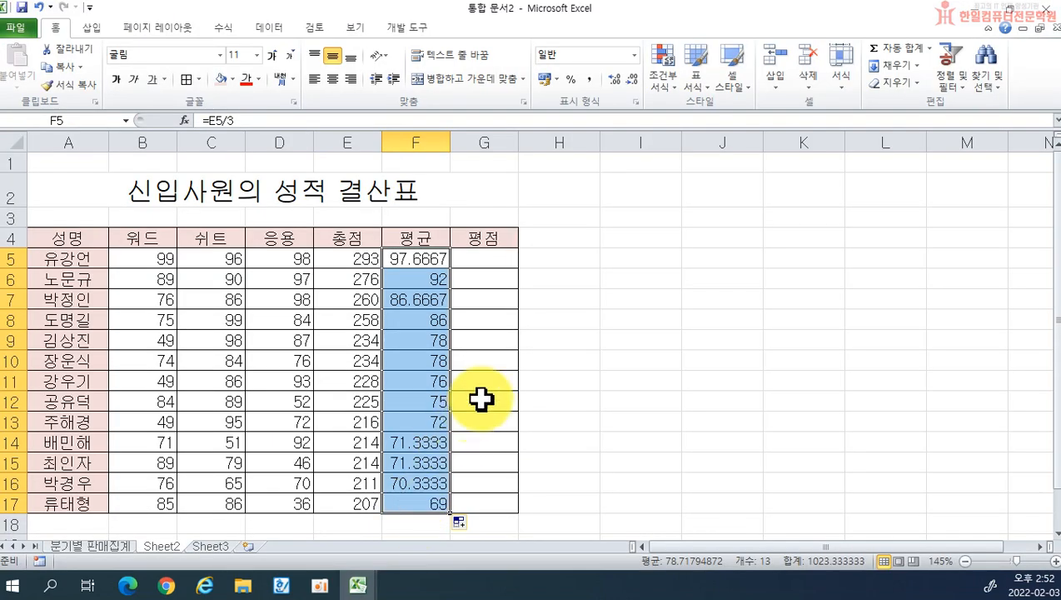
Begin the 평점 formula in G5 with =( and recheck the 평점 rule in the Hancom Hangul document before returning to Excel
click(505, 260)
text(=)
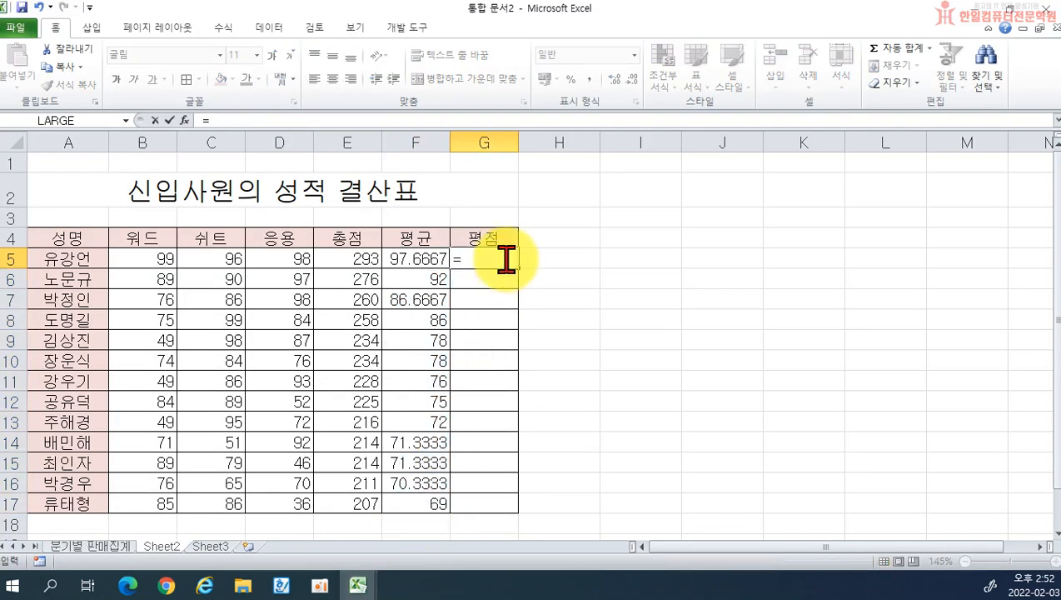
text(()
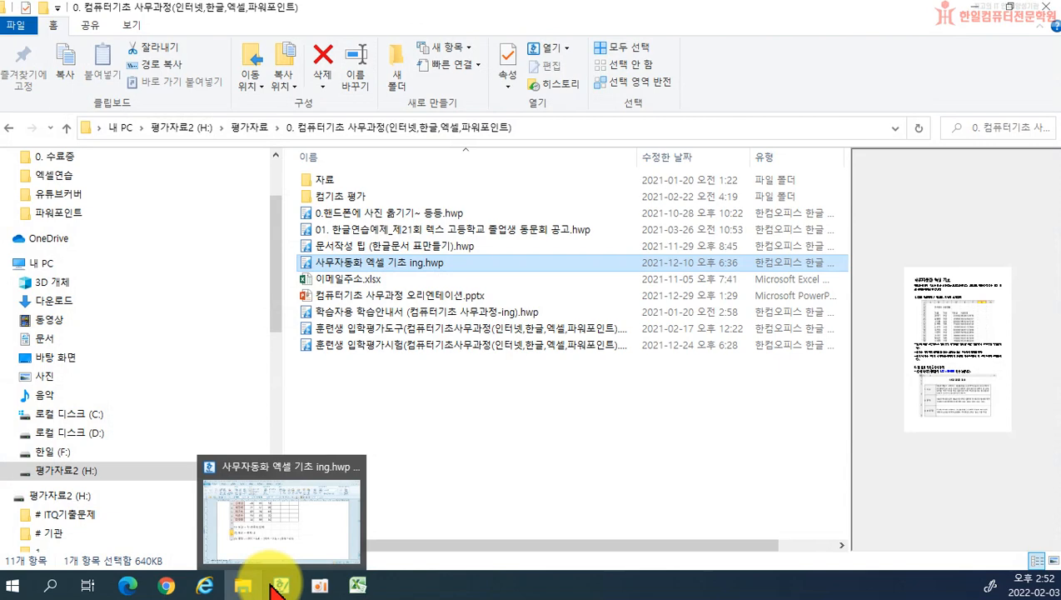
click(281, 586)
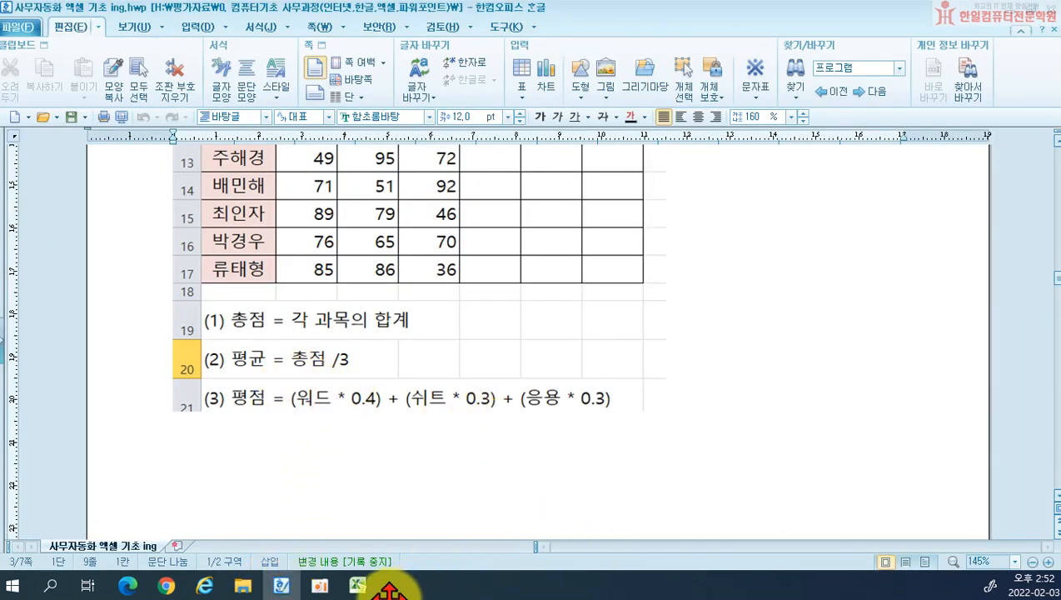
mouse_move(357, 586)
click(416, 438)
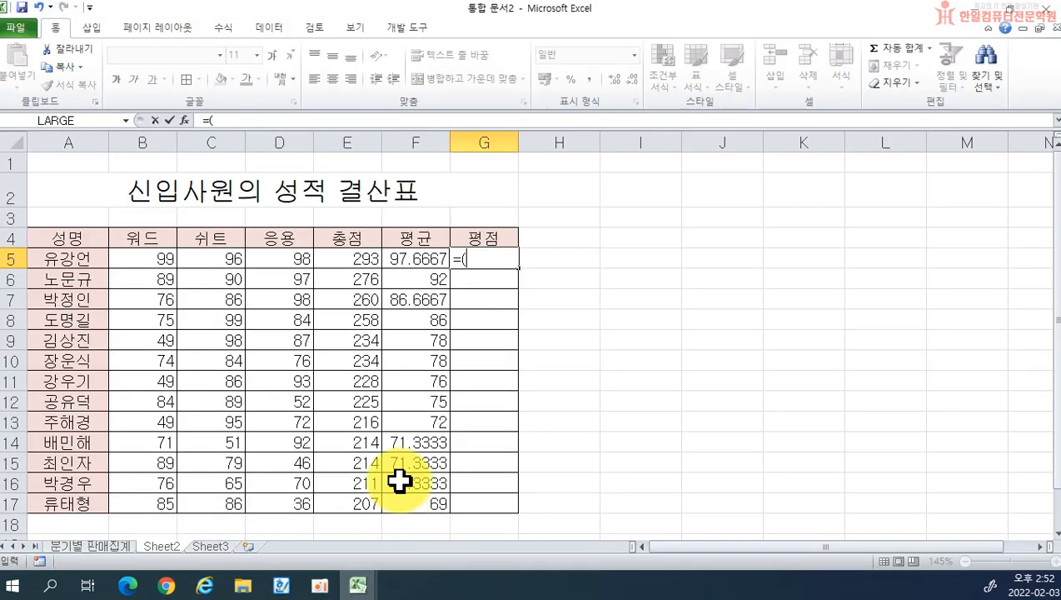
Add the weighted 워드 and 쉬트 terms to the G5 formula so it reads =(B5*0.4)+(C5*0.3)
click(149, 261)
text(*)
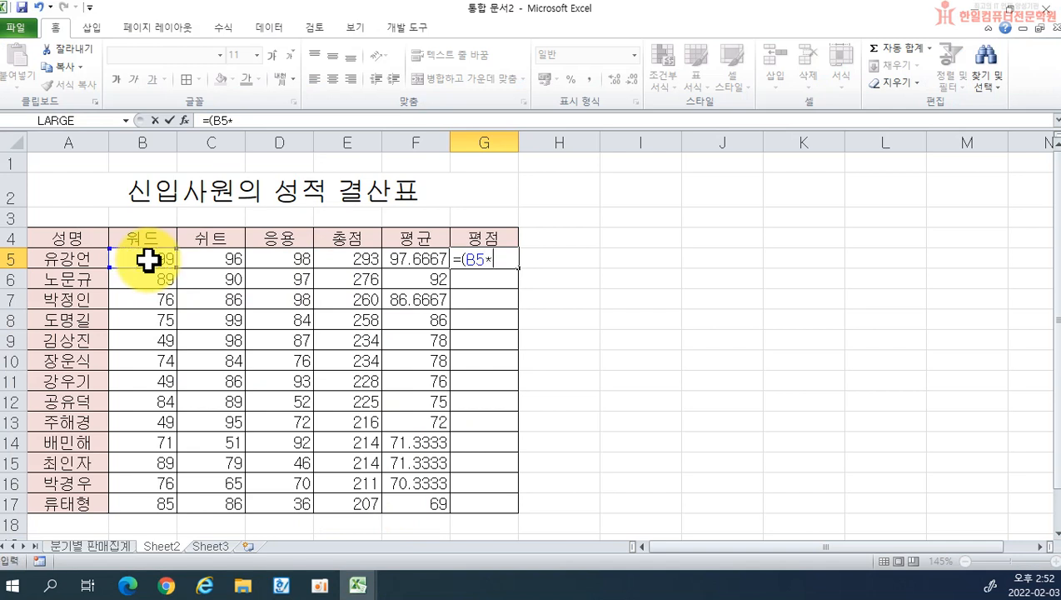
text(0.4)
text())
text(+()
click(219, 259)
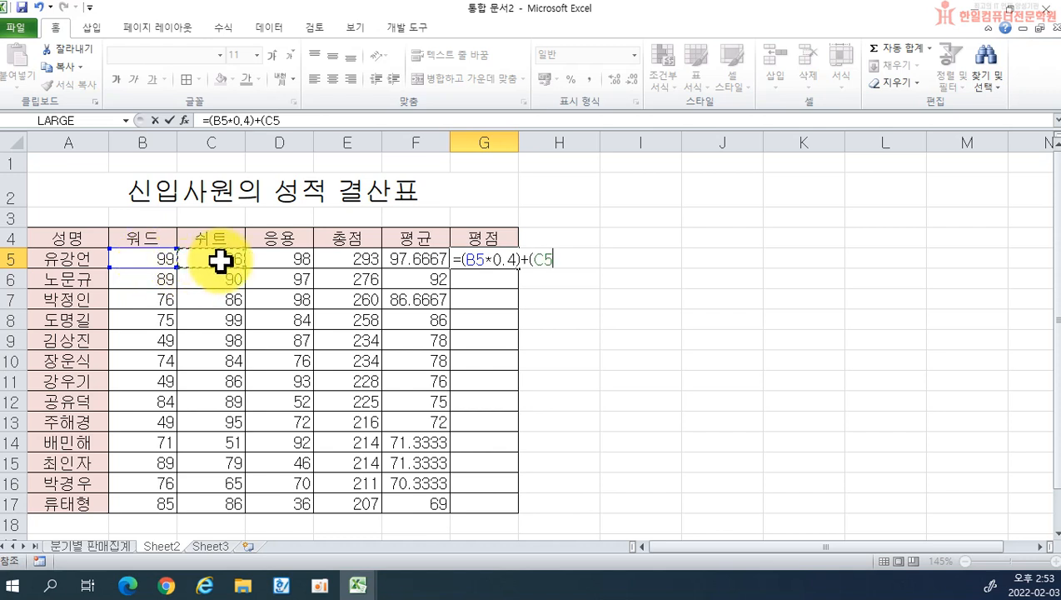
text(*0.3))
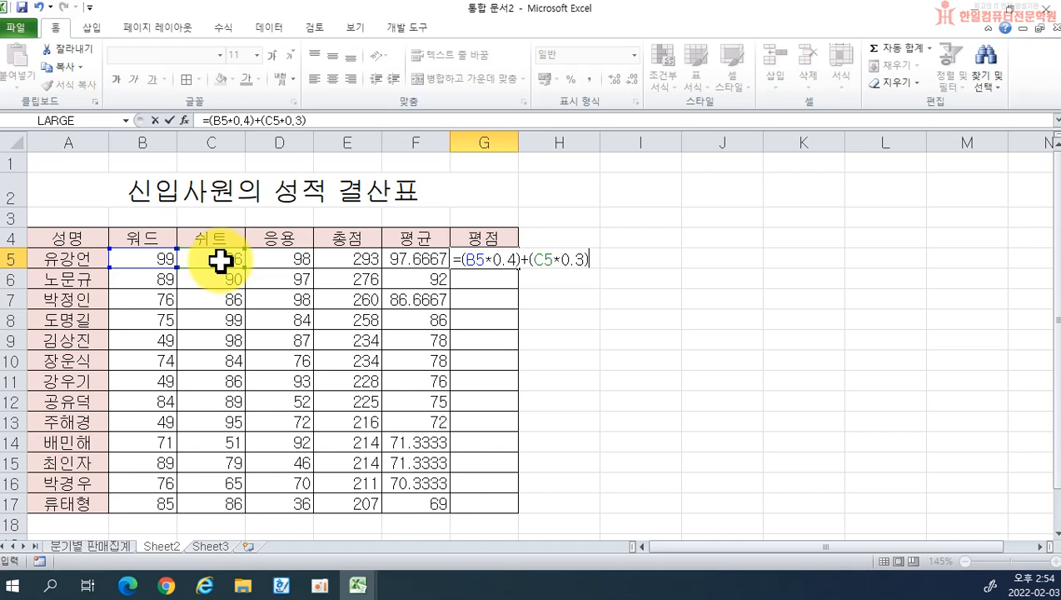
Complete the G5 formula with +(D5*0.3) for 응용 and fill it down through G17
text(+)
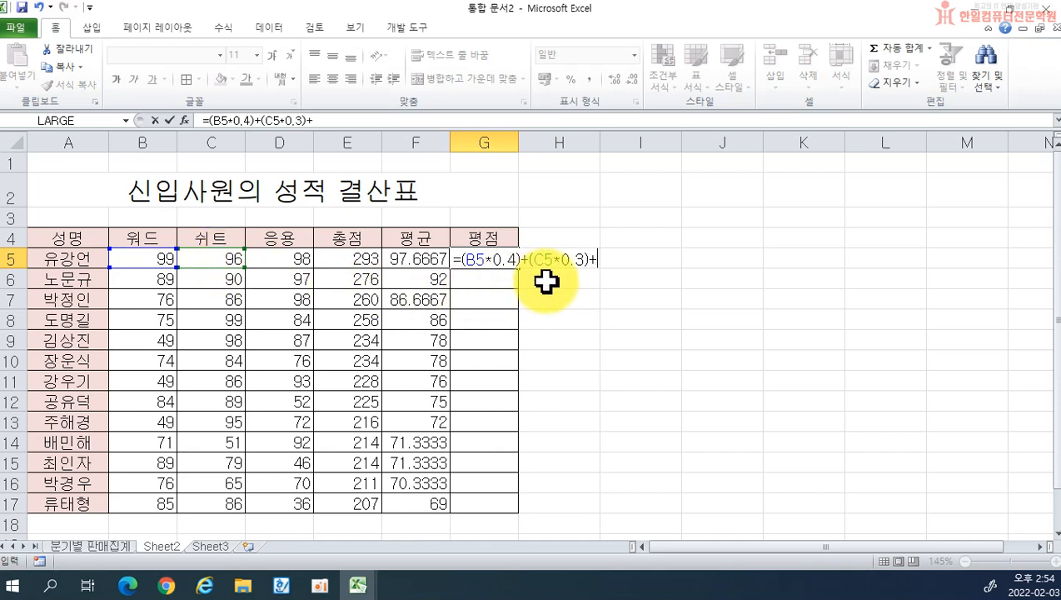
text(()
click(289, 258)
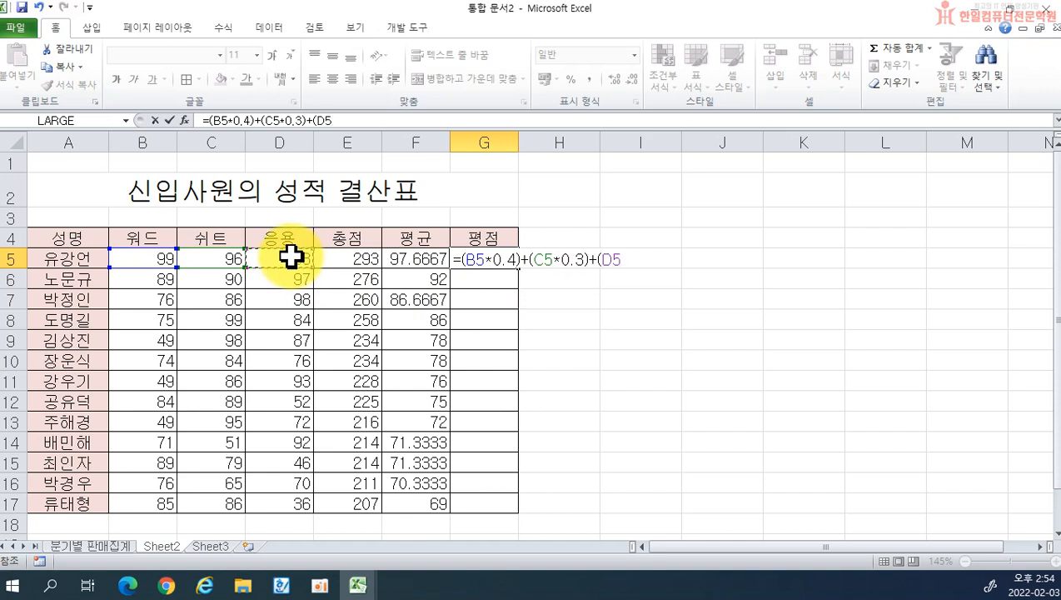
text(*0.3))
key(Return)
click(474, 255)
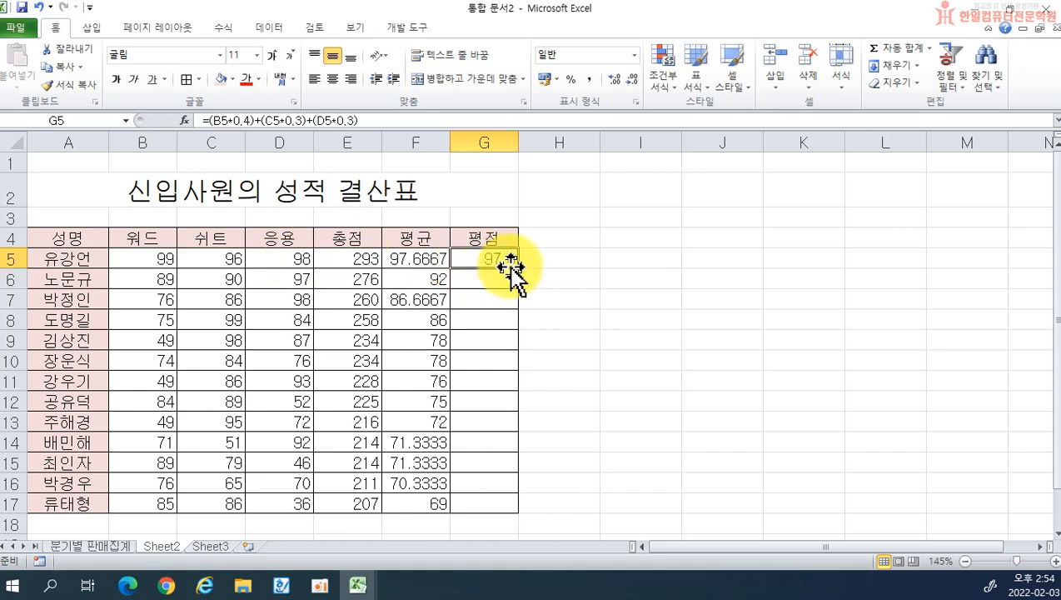
drag(520, 269, 514, 504)
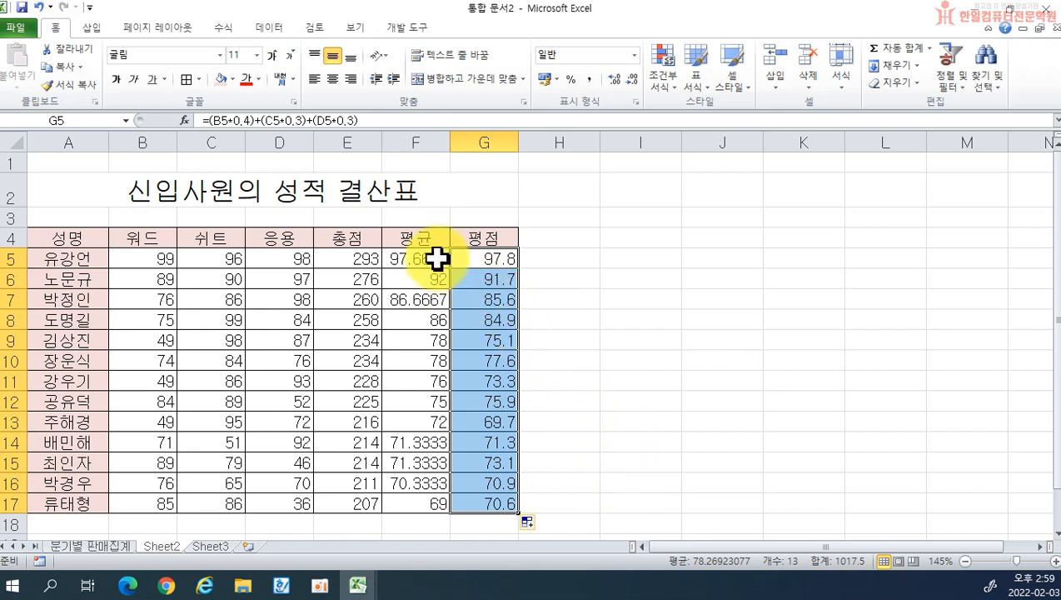
Show the 평균 values in F5:F17 with one decimal place
drag(437, 259, 419, 497)
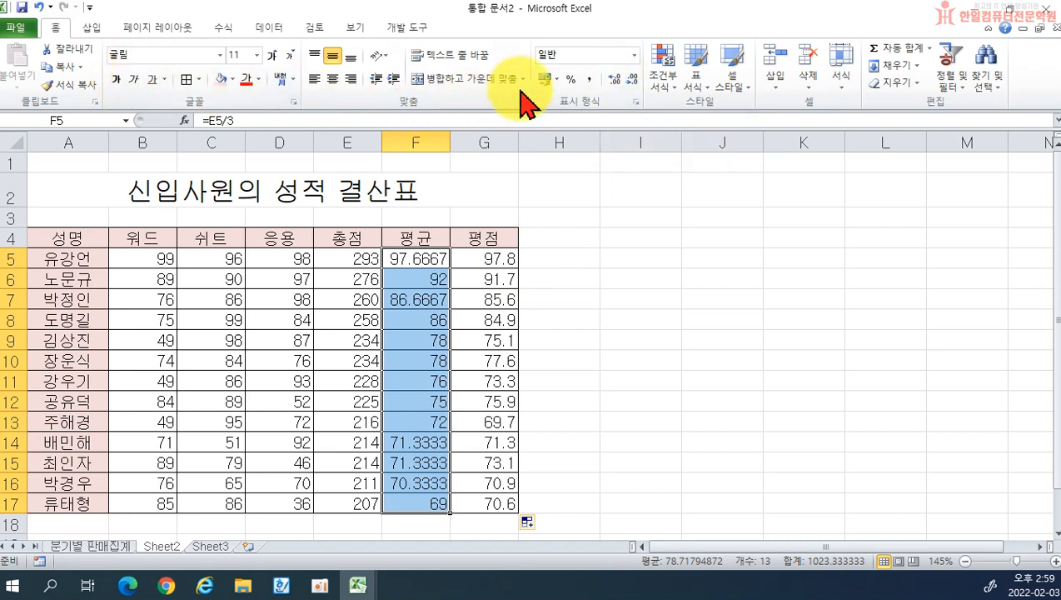
click(617, 83)
click(633, 79)
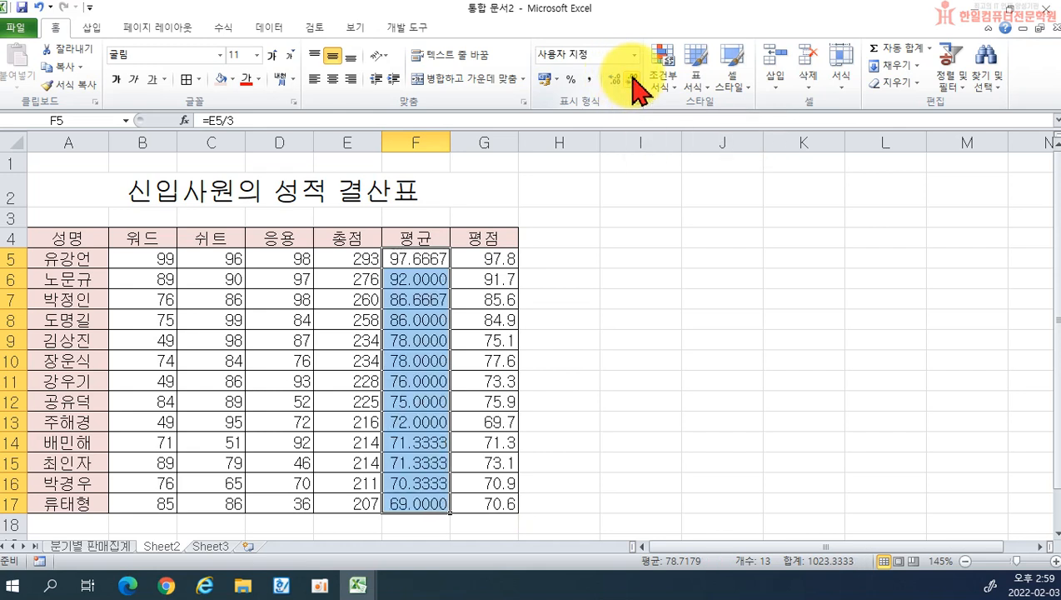
click(633, 79)
click(633, 79)
click(633, 79)
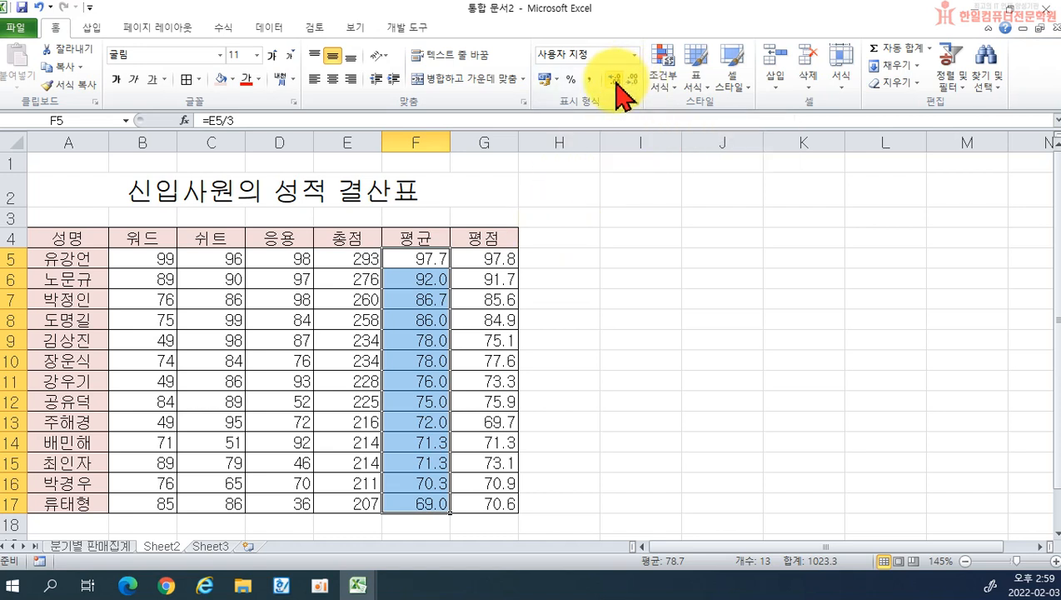
Try the 평균 values in F5:F17 with three decimal places, and return them to one decimal place
click(614, 80)
click(633, 81)
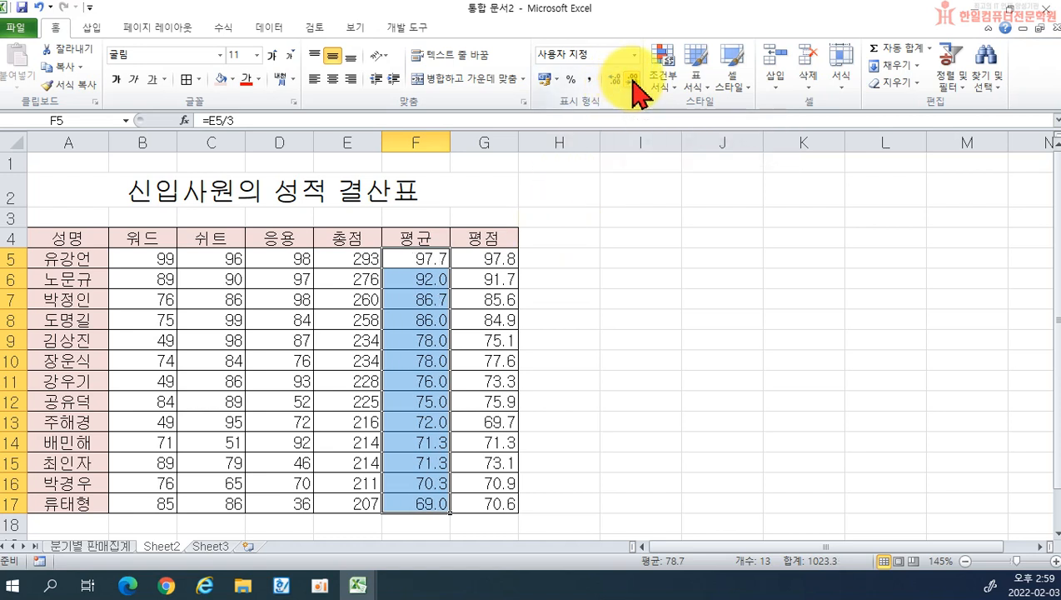
click(615, 80)
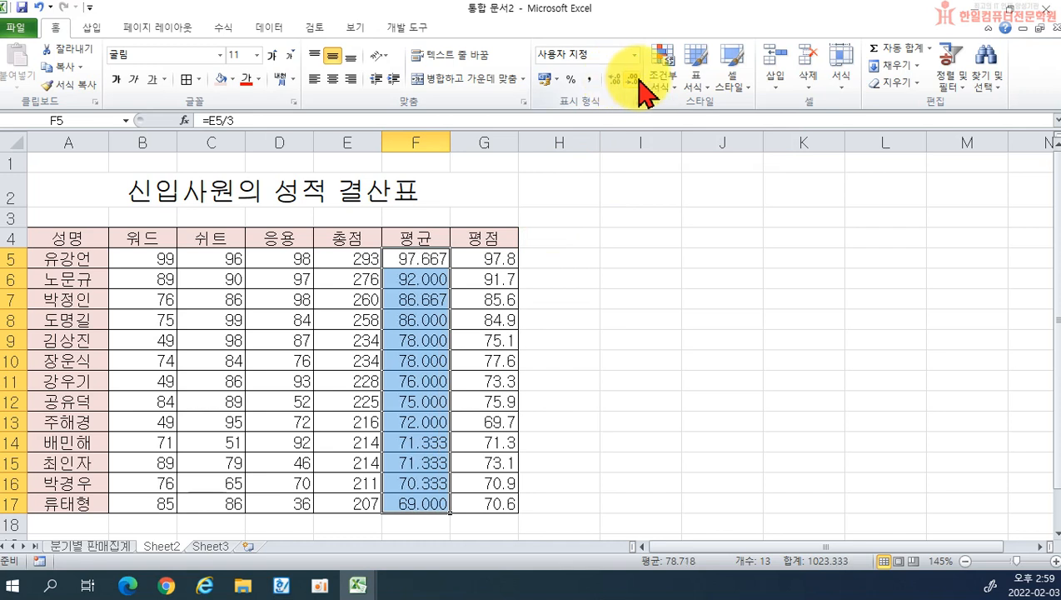
click(639, 90)
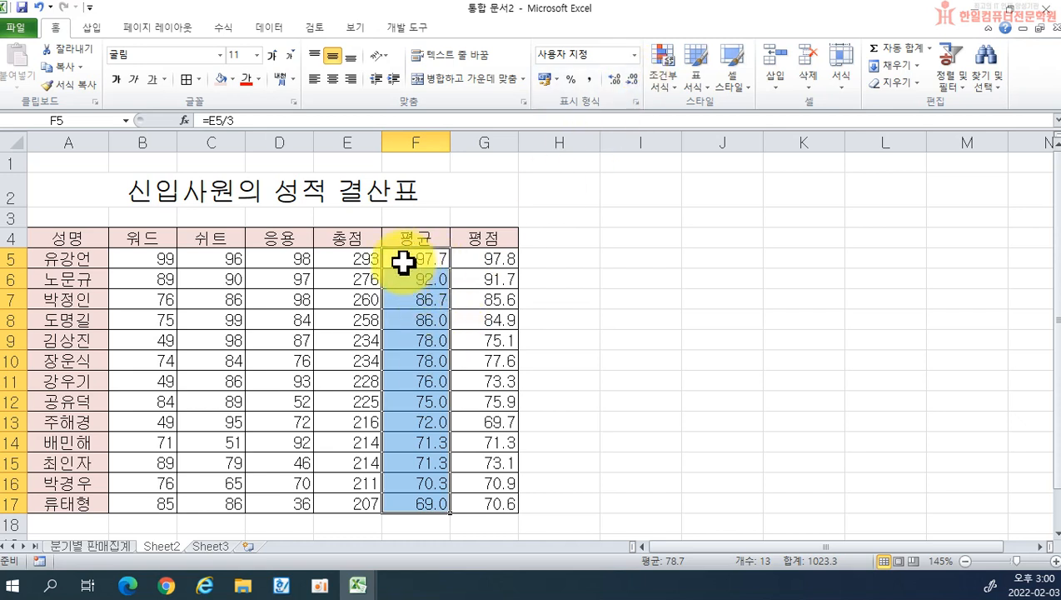
Apply the 숫자 number format with 1 decimal place and the -1234.0 negative style to F5:F17 through the cell format settings
right_click(421, 375)
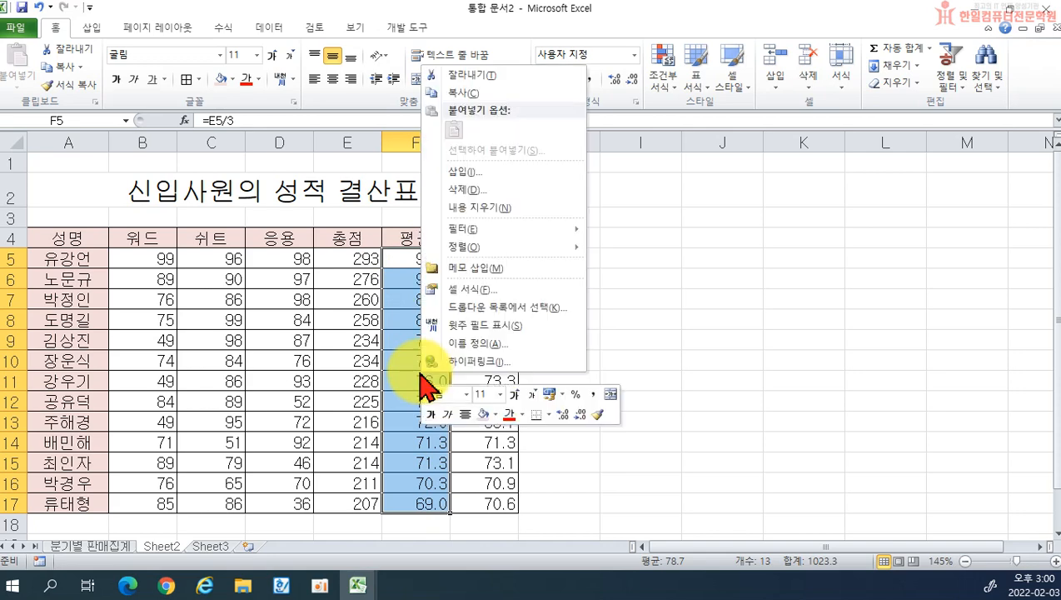
click(467, 289)
drag(346, 121, 577, 164)
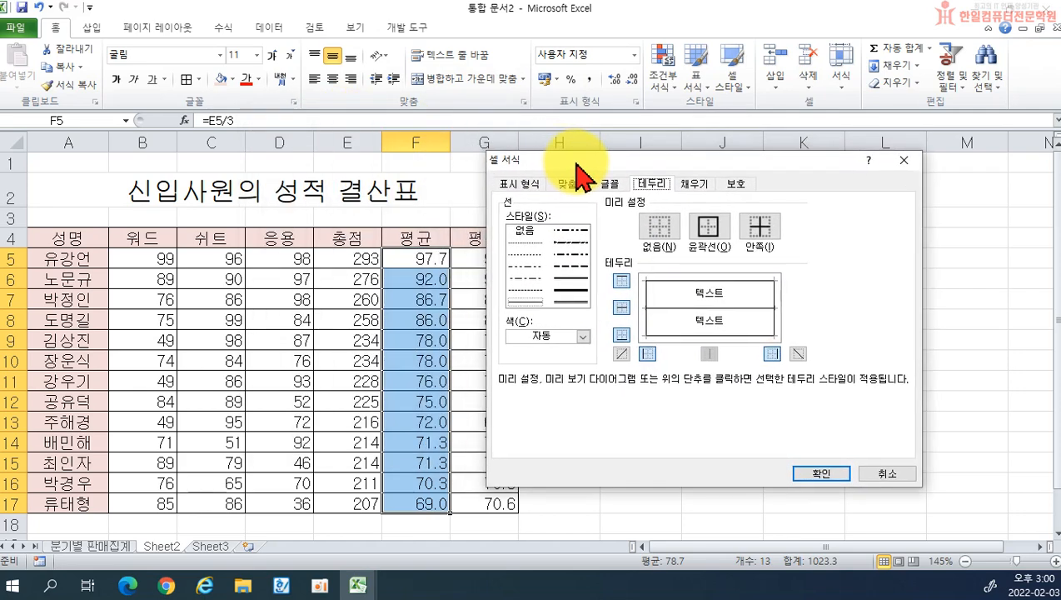
click(518, 184)
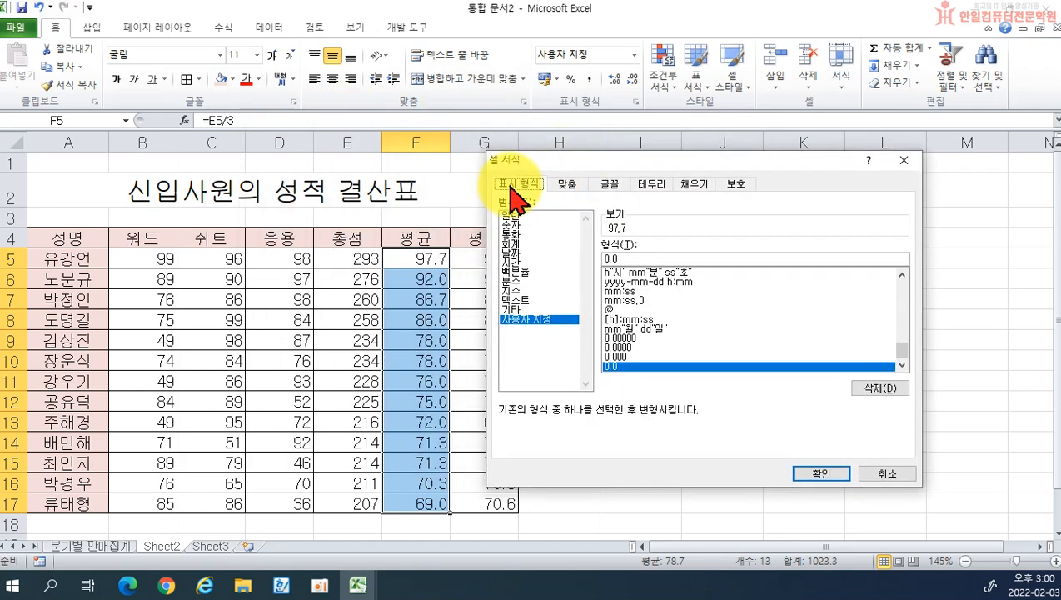
click(513, 225)
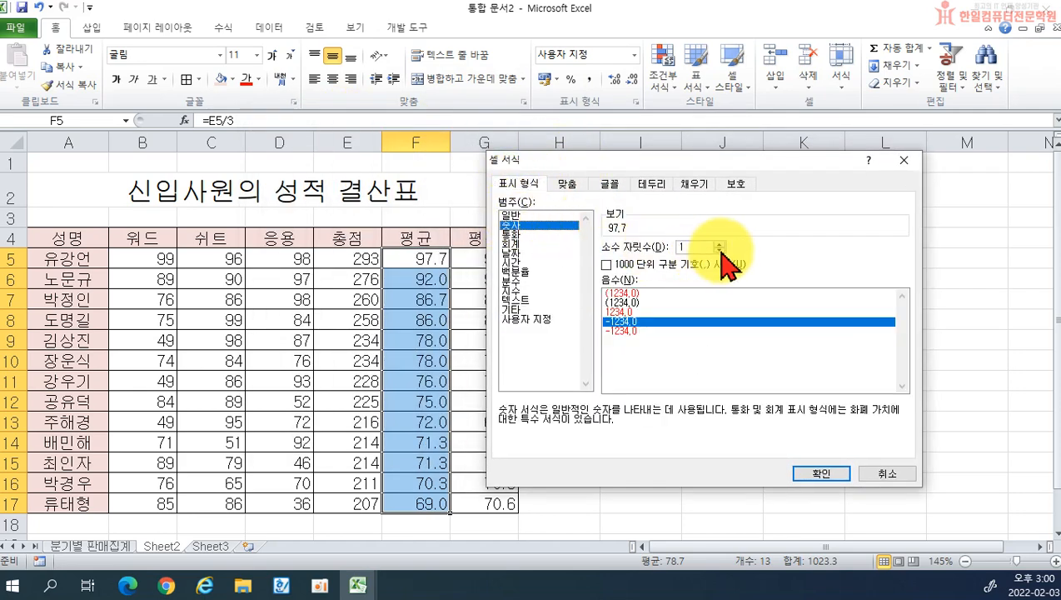
click(821, 471)
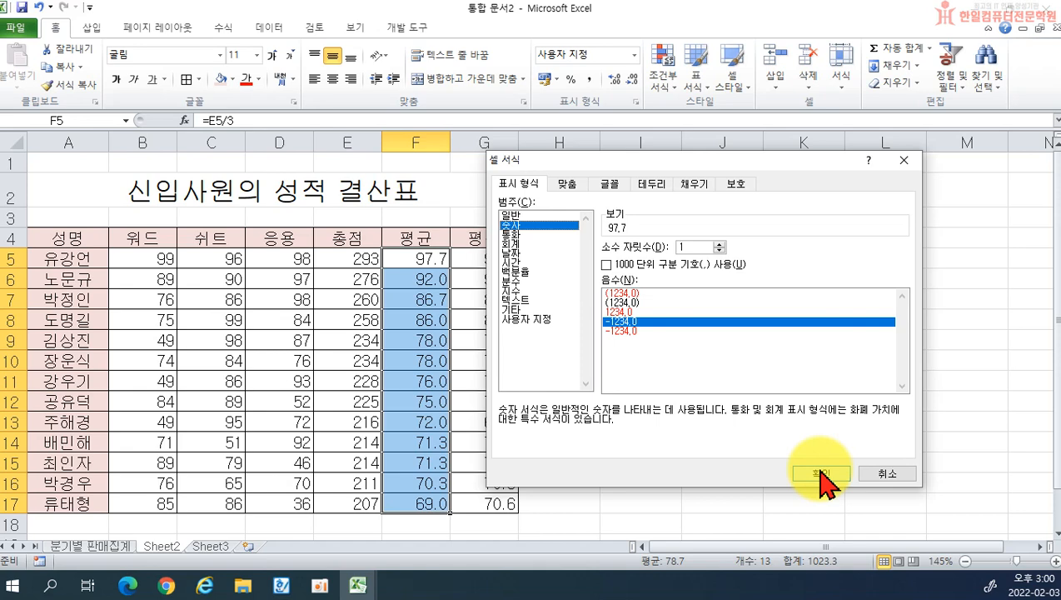
click(820, 473)
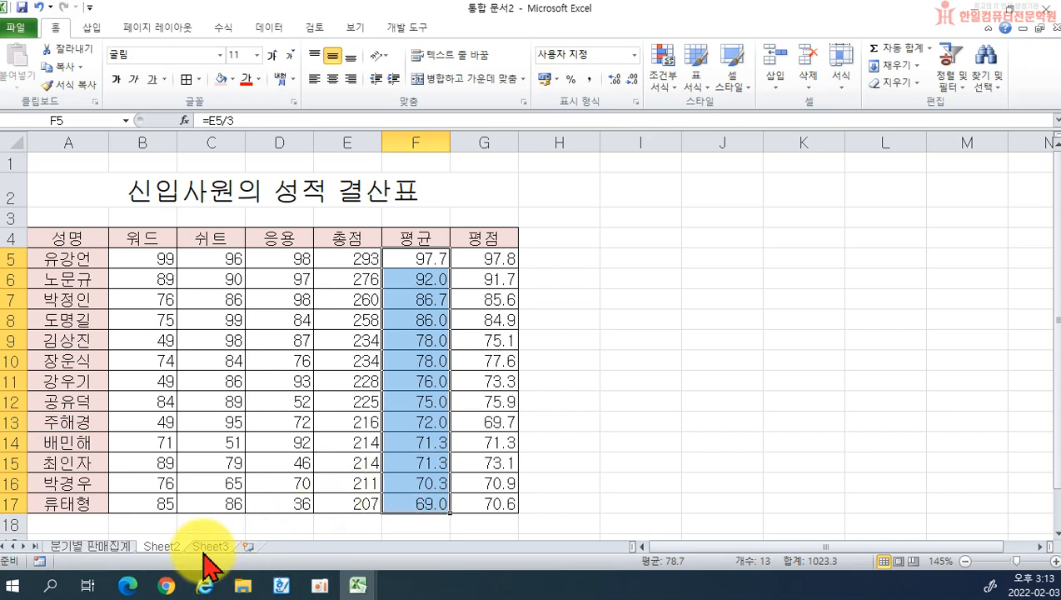
Rename Sheet2 as 성적결산표
double_click(167, 549)
key(BackSpace)
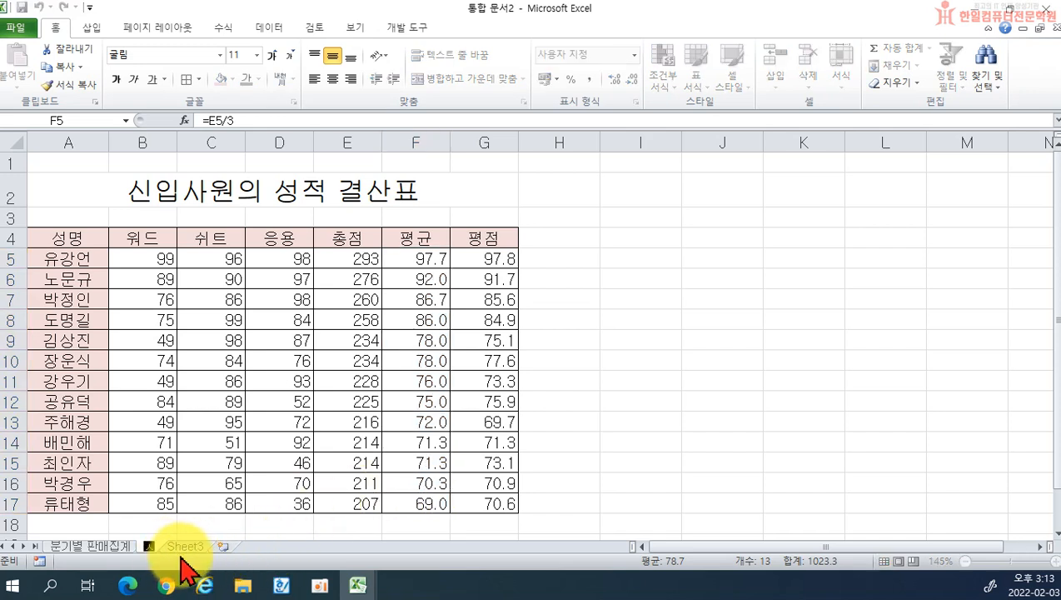
text(세ㅓㅇ)
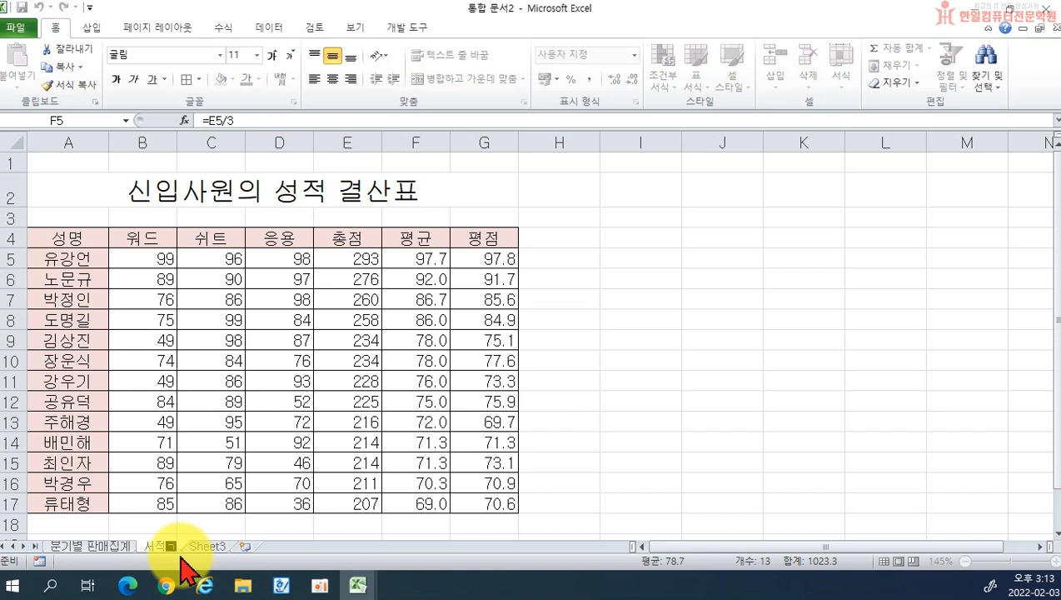
key(BackSpace)
key(BackSpace)
key(BackSpace)
text(성ㅈㅓㄱ결사표)
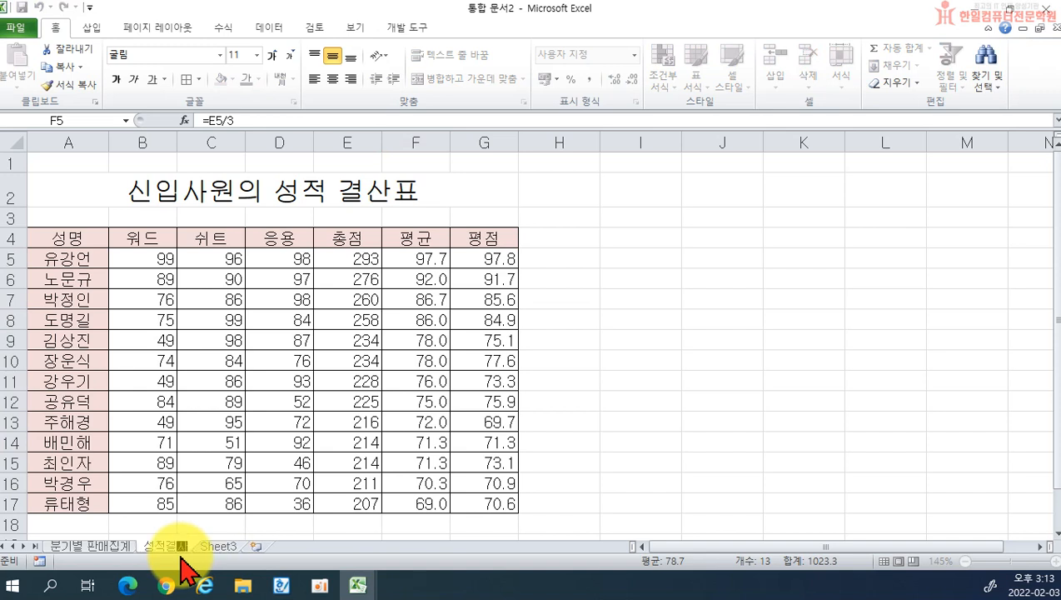
key(Return)
double_click(173, 548)
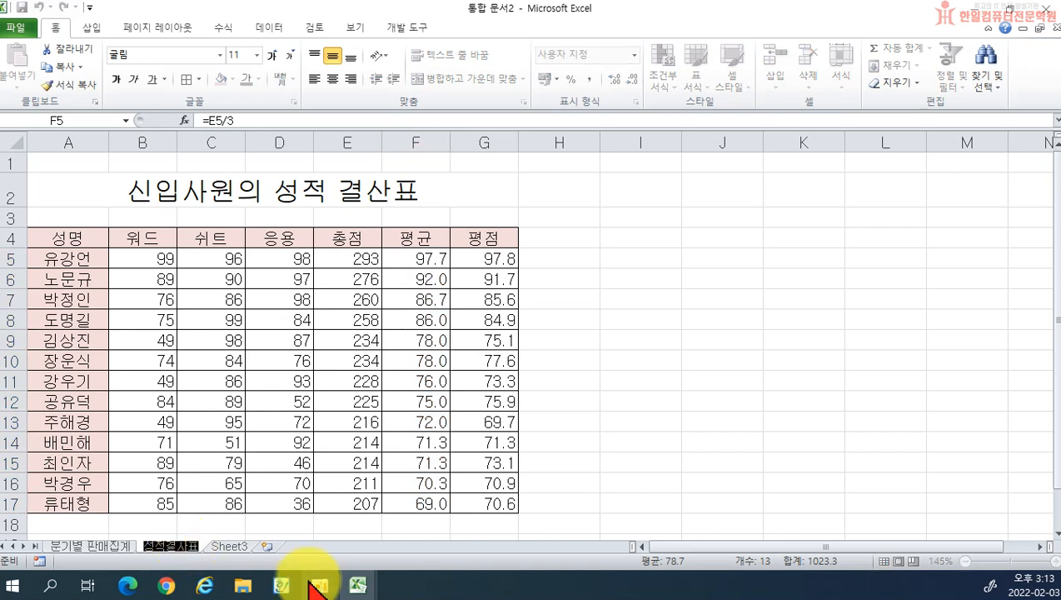
key(BackSpace)
text(성적결산표)
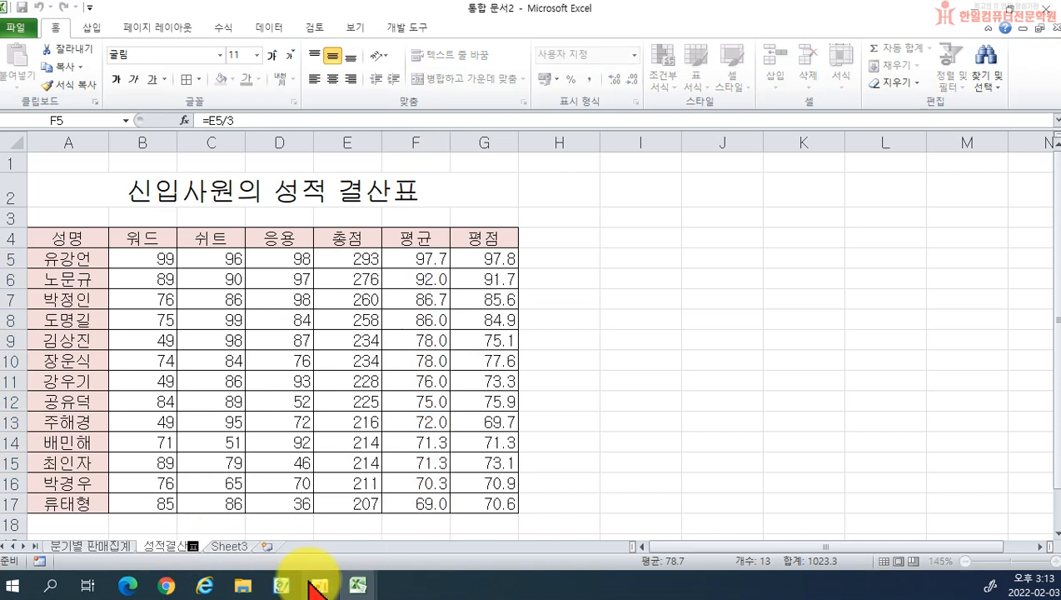
key(Return)
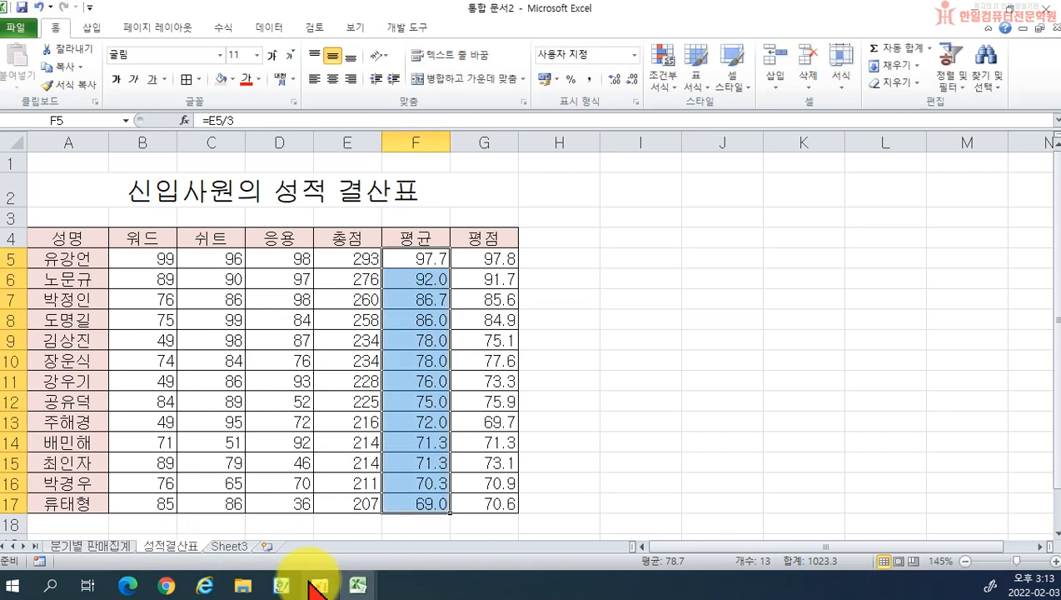
Open the blank Sheet3 and view the 2사분기 수출 내역 sample table in the Hancom Hangul document
click(225, 546)
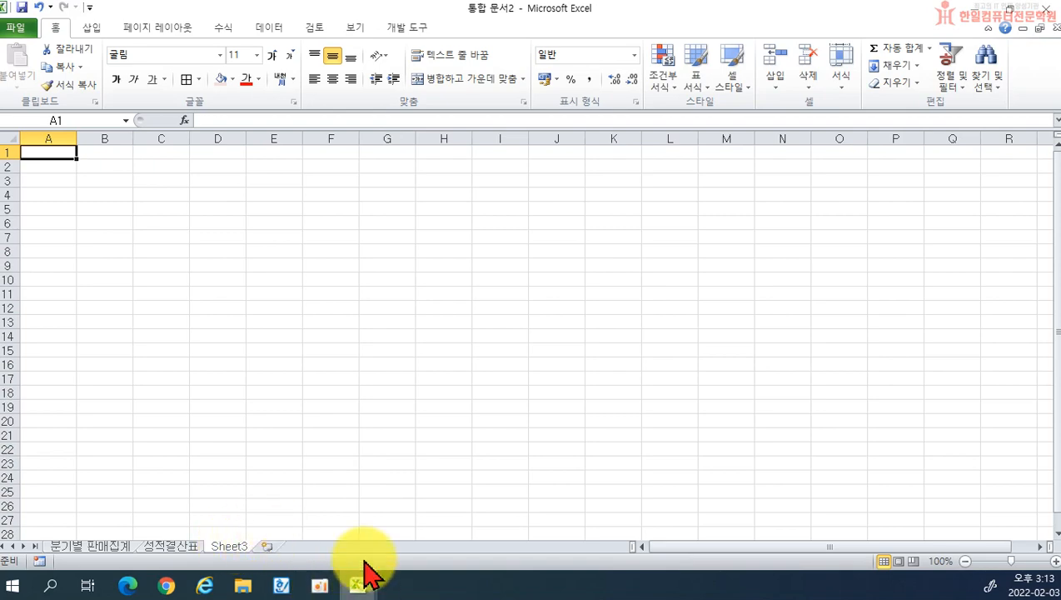
click(281, 587)
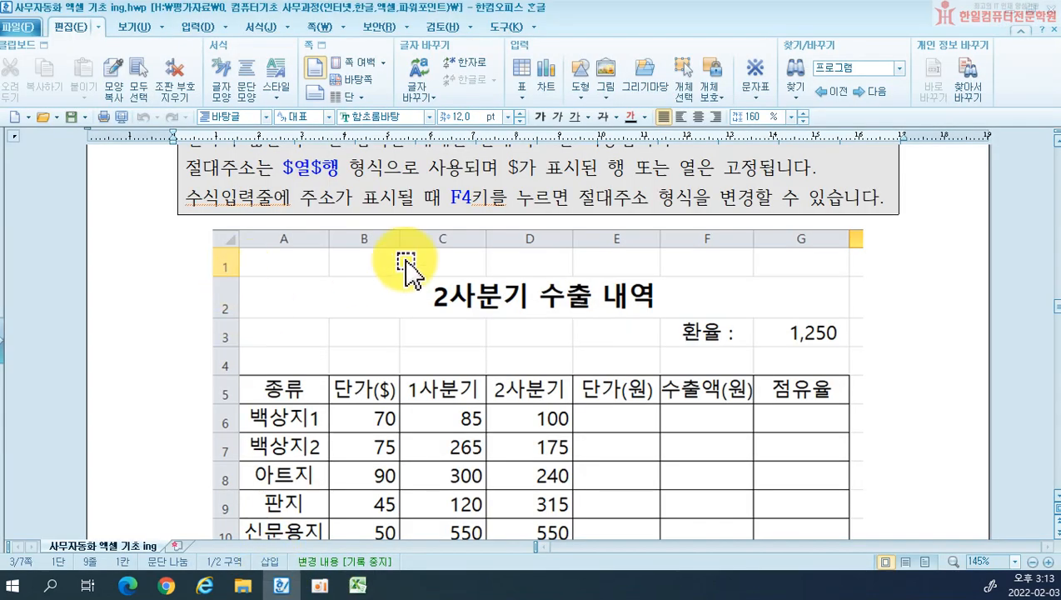
Review the 절대주소를 이용한 계산 notes and the layout of the 2사분기 수출 내역 sample table
scroll(550, 383, up, 3)
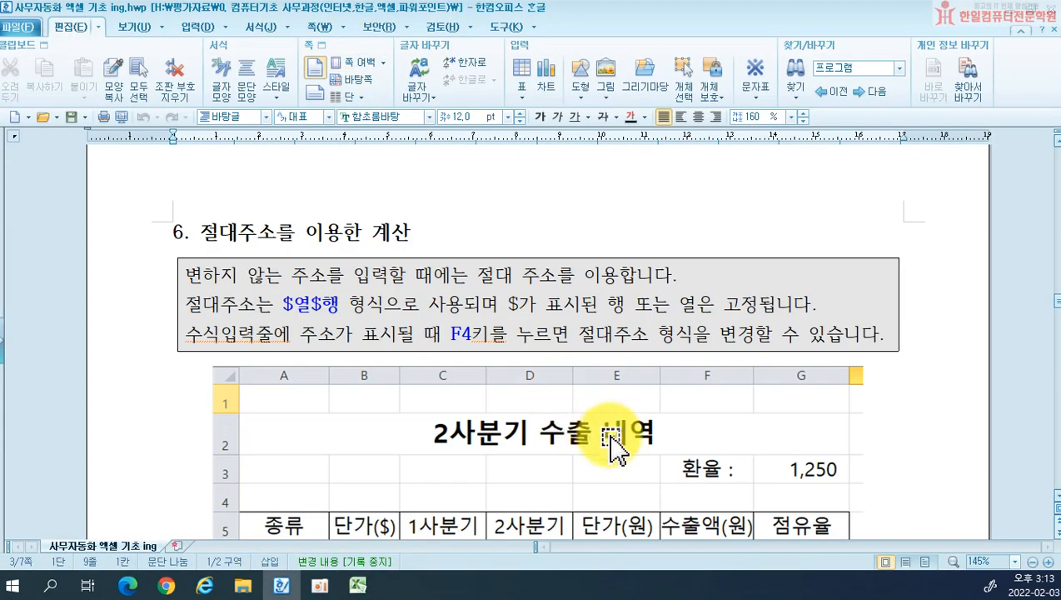
scroll(612, 441, down, 2)
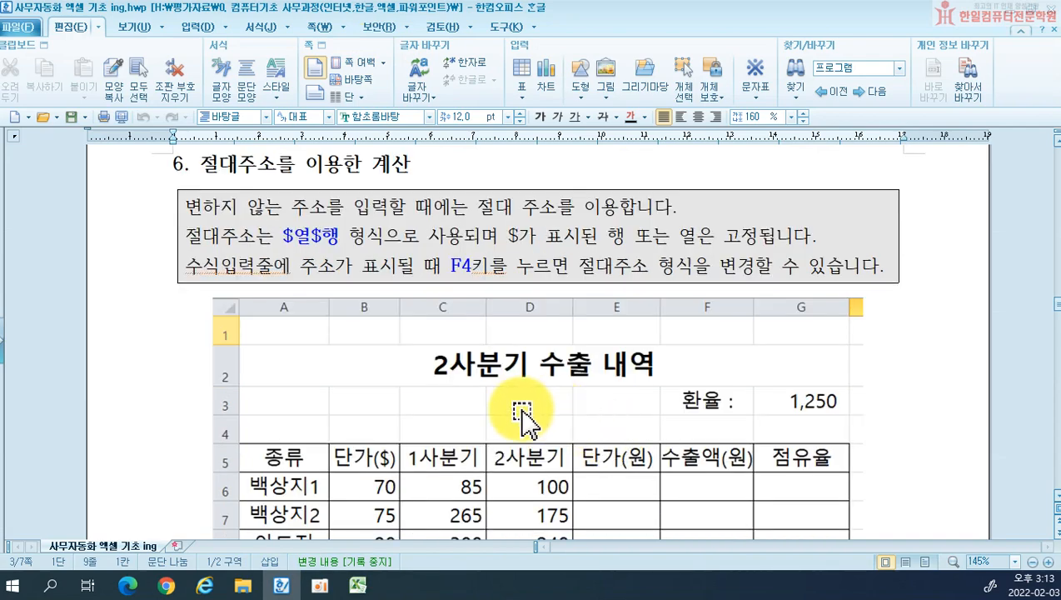
scroll(525, 420, down, 2)
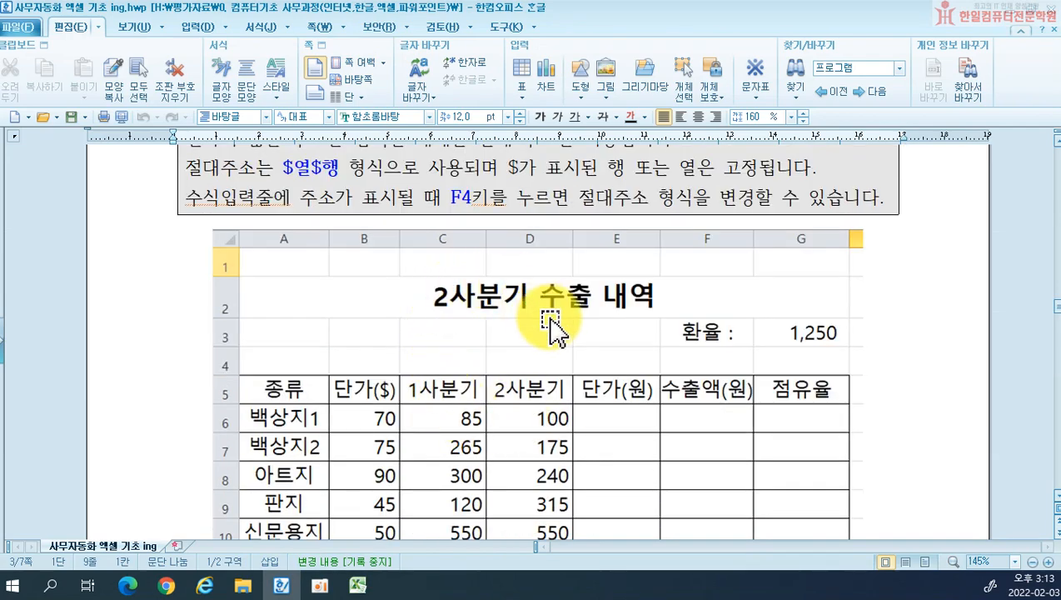
scroll(553, 341, down, 6)
scroll(553, 358, up, 6)
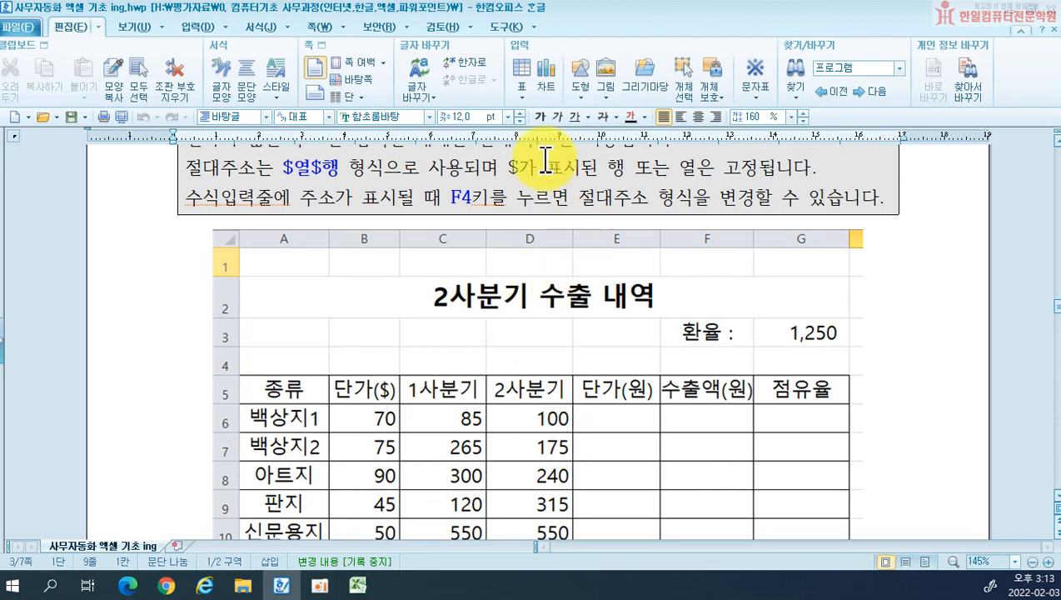
Switch to the blank Sheet3 in Excel and enter the title 2사분기 수출 내역 in A2
key(alt+Tab)
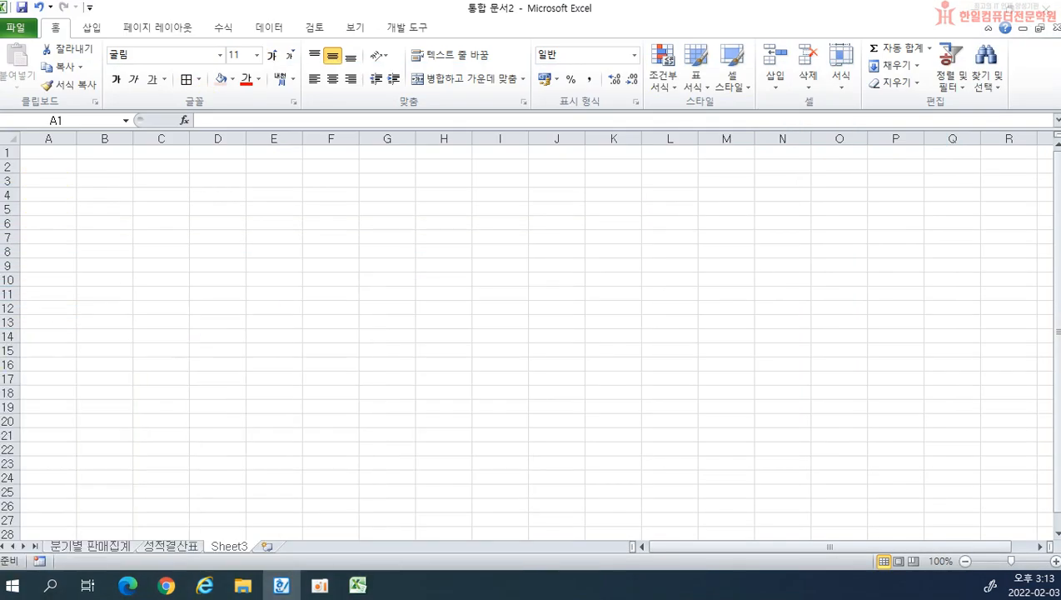
scroll(62, 194, up, 5)
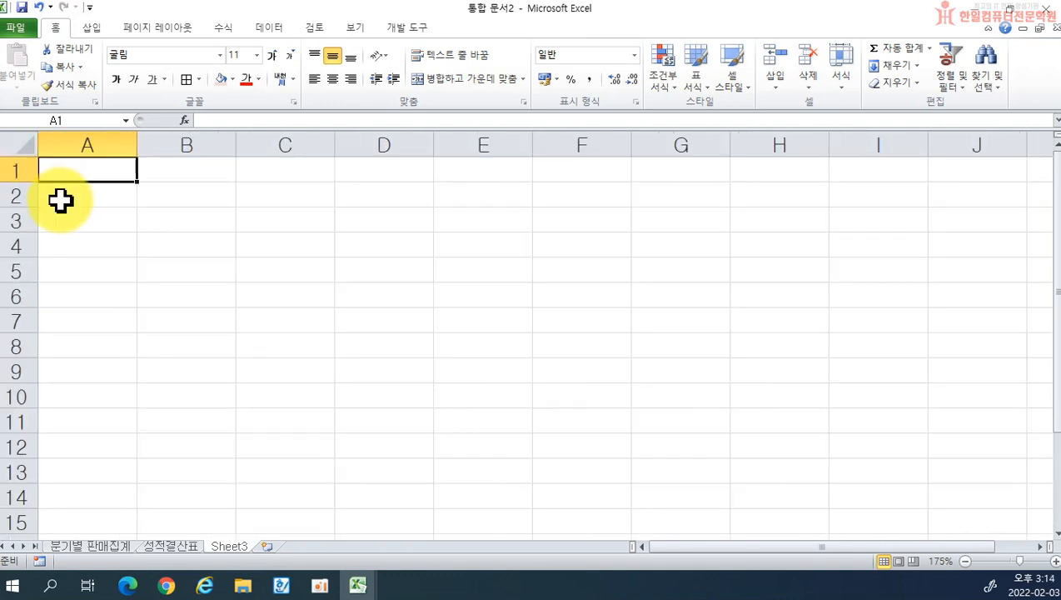
click(92, 193)
text(2삼)
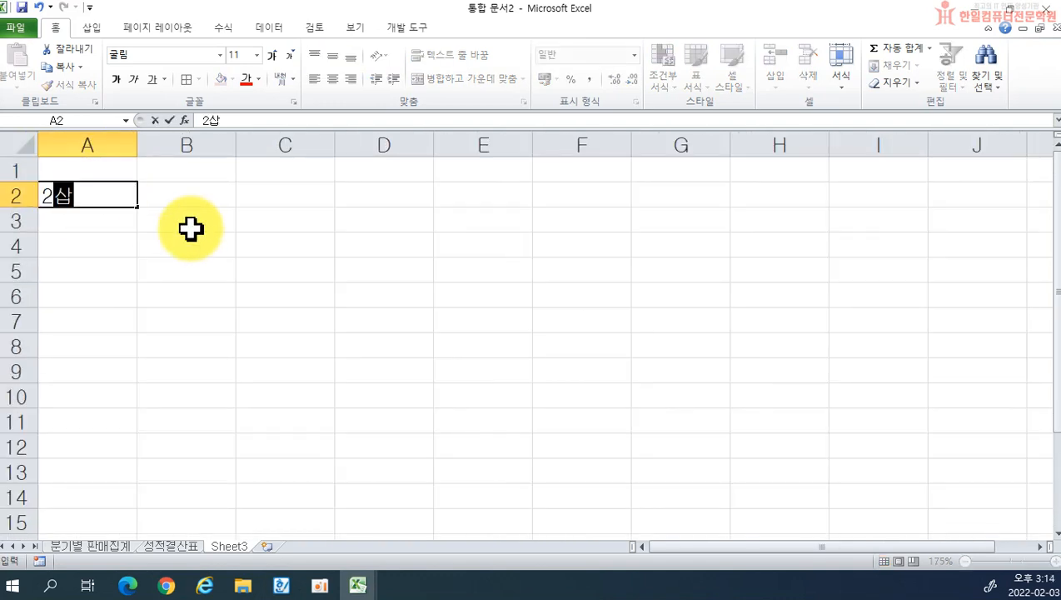
text(분기 수출 내역)
key(Return)
key(Return)
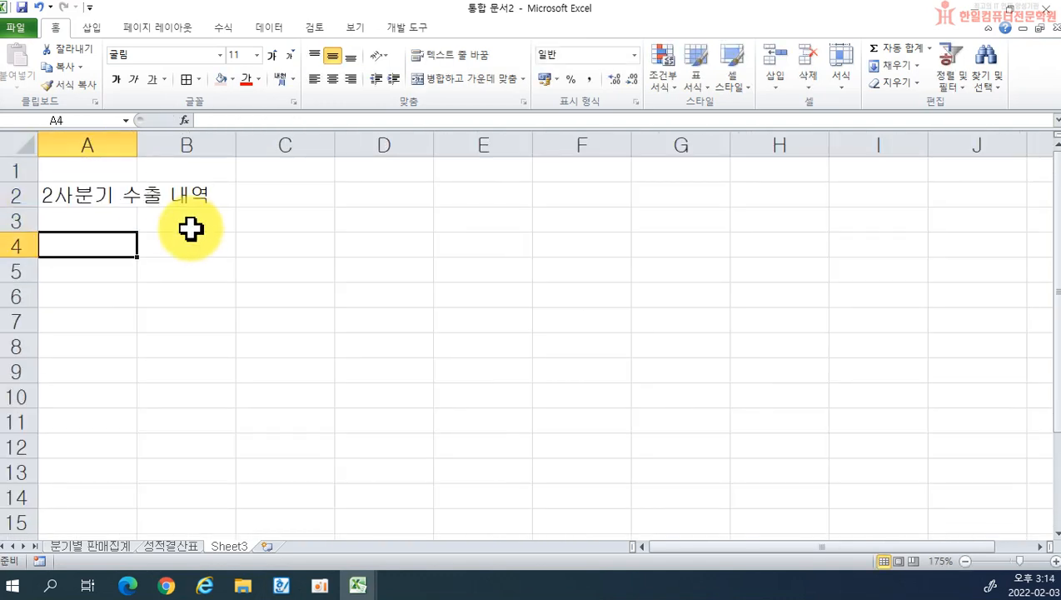
Enter the column headings 종류, 단가($) and 1사분기 in A5:C5
key(Return)
text(종류)
key(Tab)
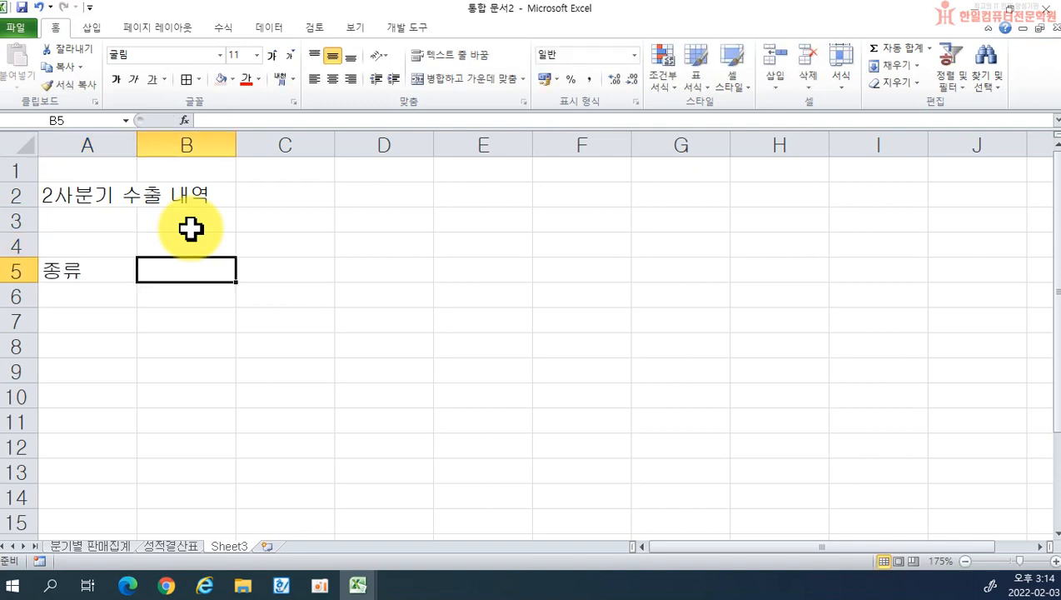
text(단가()
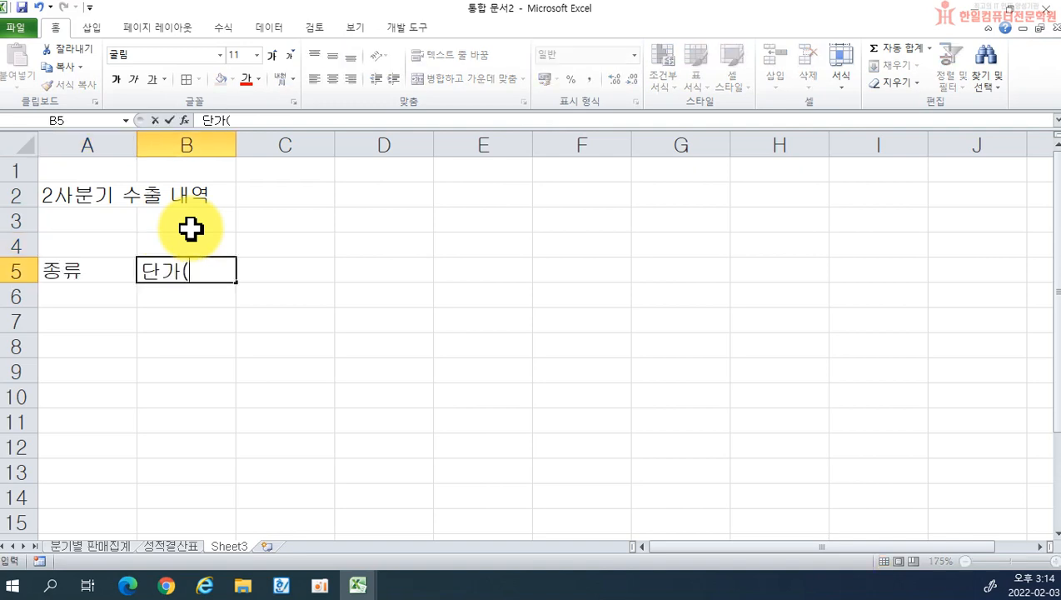
text(%)
key(BackSpace)
key(Tab)
text(1사분기)
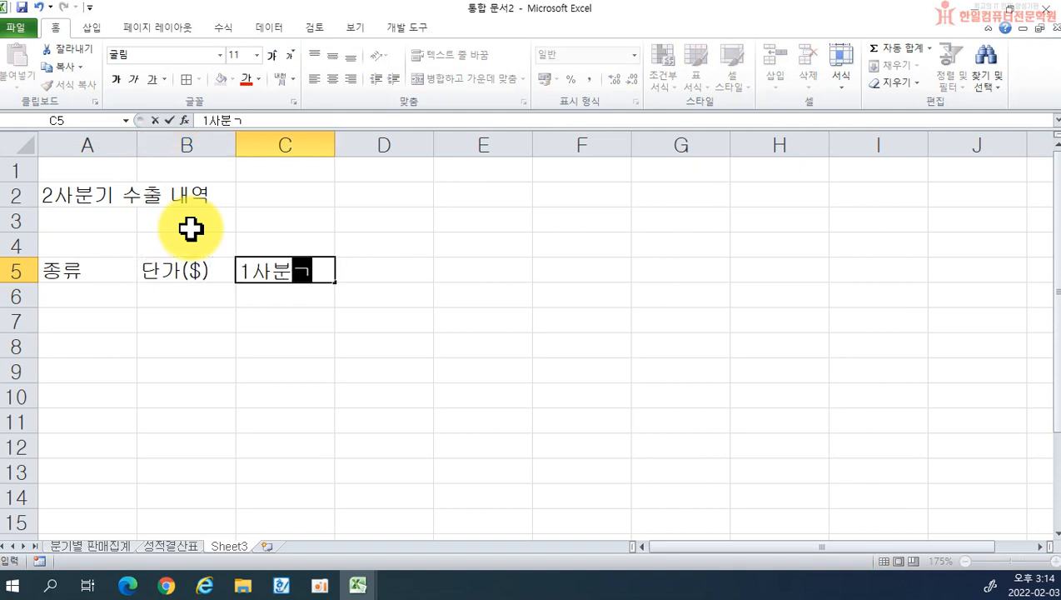
Enter the remaining headings 2사분기, 단가(원), 수출액(원) and 점유율 in D5:G5
key(Tab)
text(2삼)
text(분기)
key(Tab)
text(단)
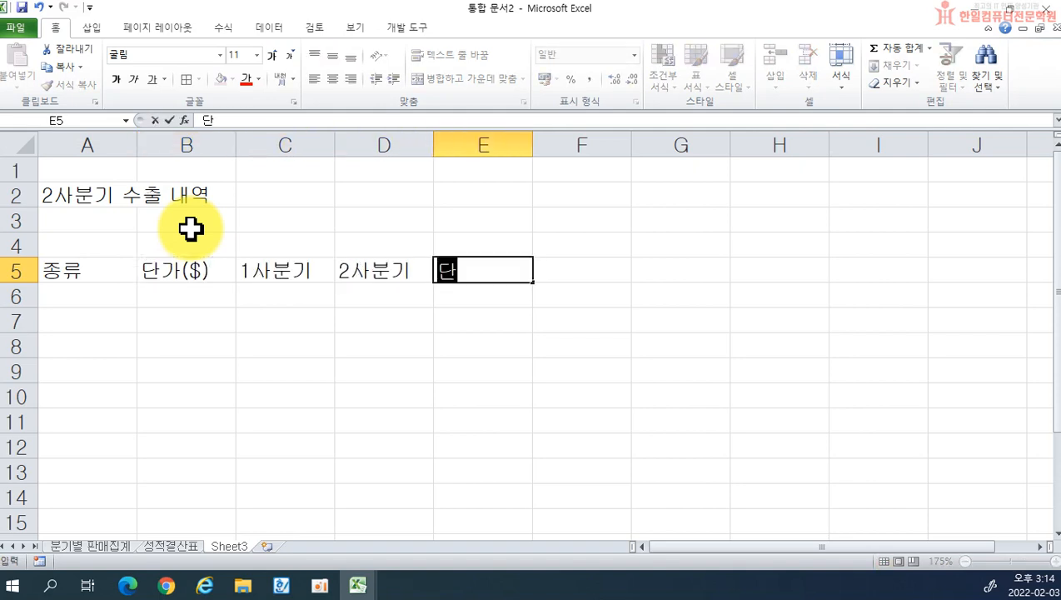
text(가(우원))
key(Tab)
text(수출액)
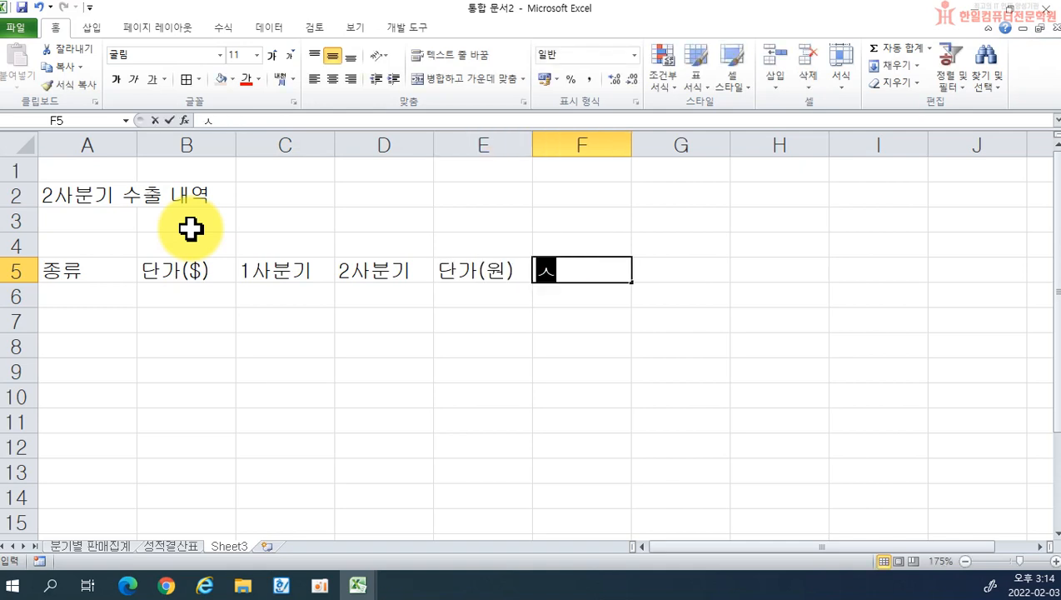
text((원))
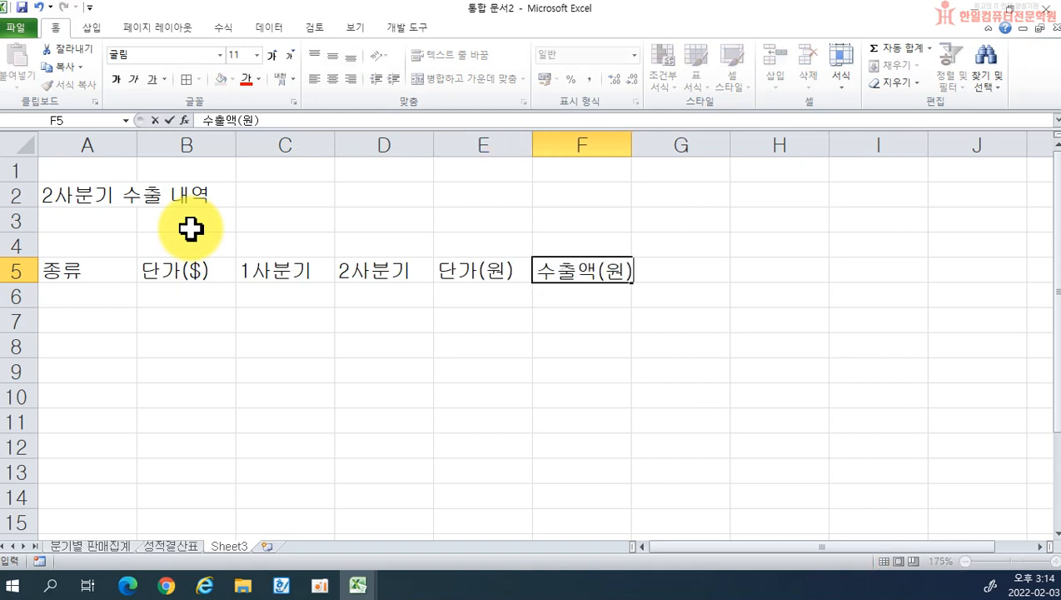
key(Tab)
text(점융율)
key(Return)
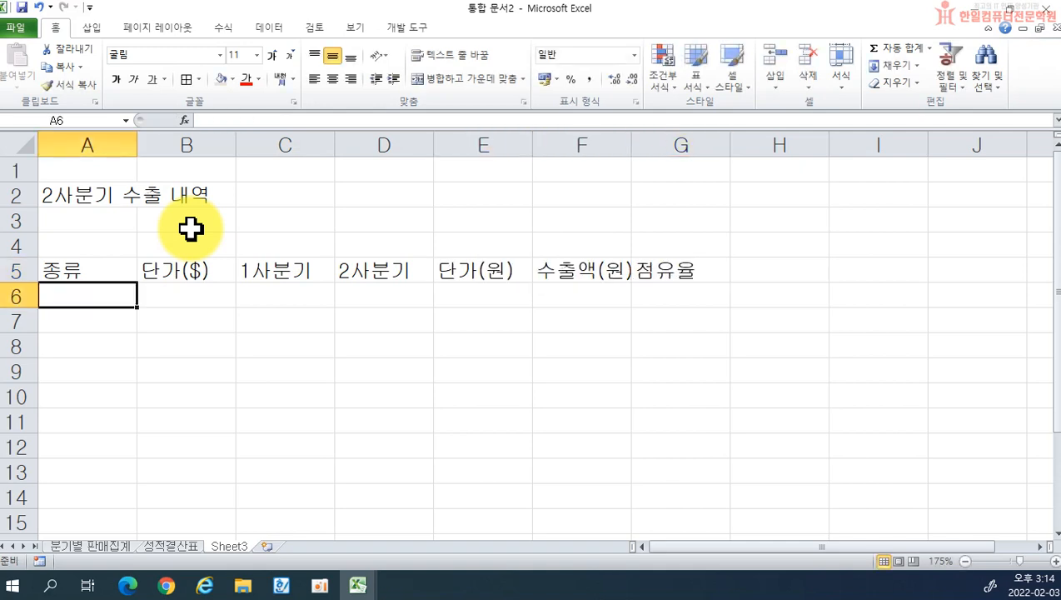
List the paper types 백상지1, 백상지2, 아트지, 판지 and 신문용지 in A6:A10
text(백상지1)
key(Return)
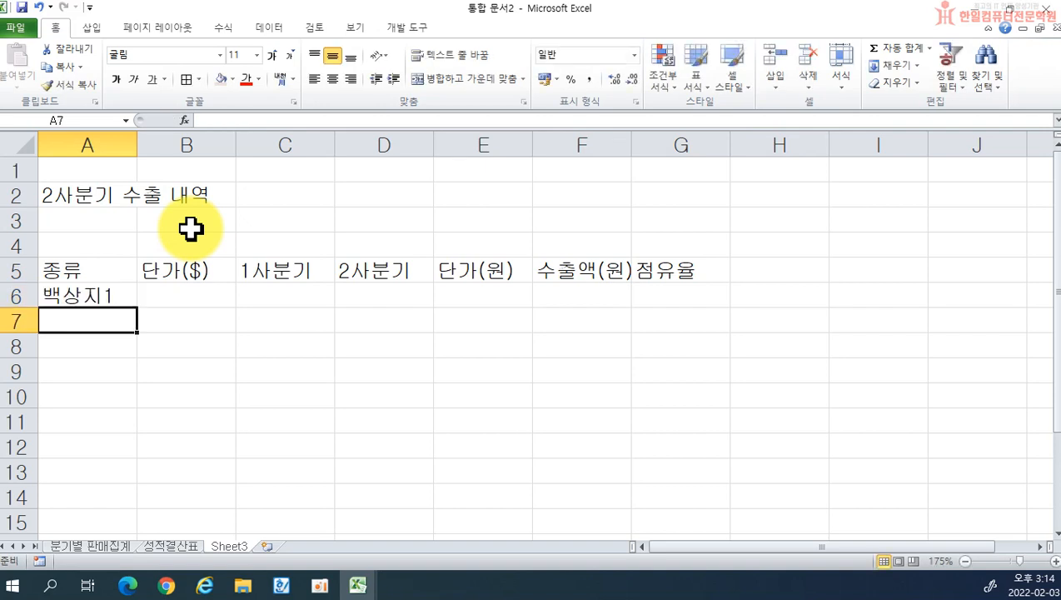
text(백상지2)
key(Return)
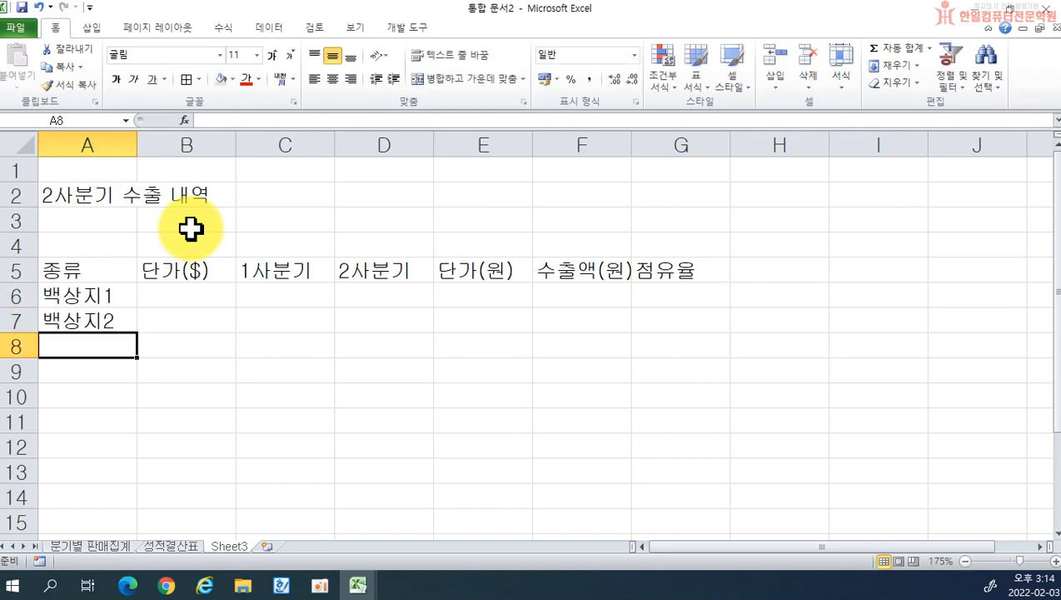
text(아트지)
key(Return)
text(파)
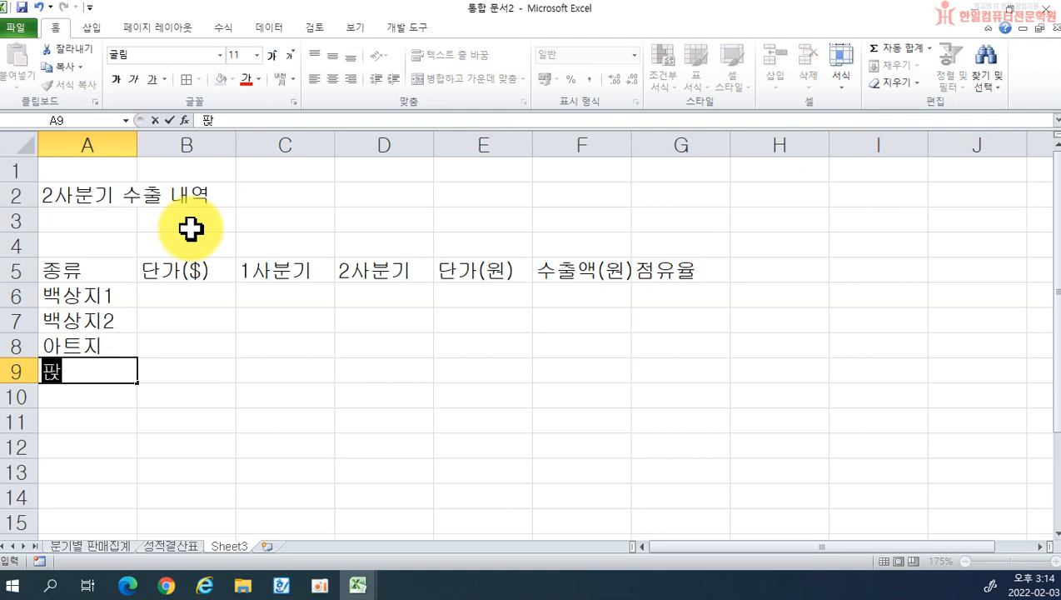
text(ㄴ지)
key(Return)
text(신문용지)
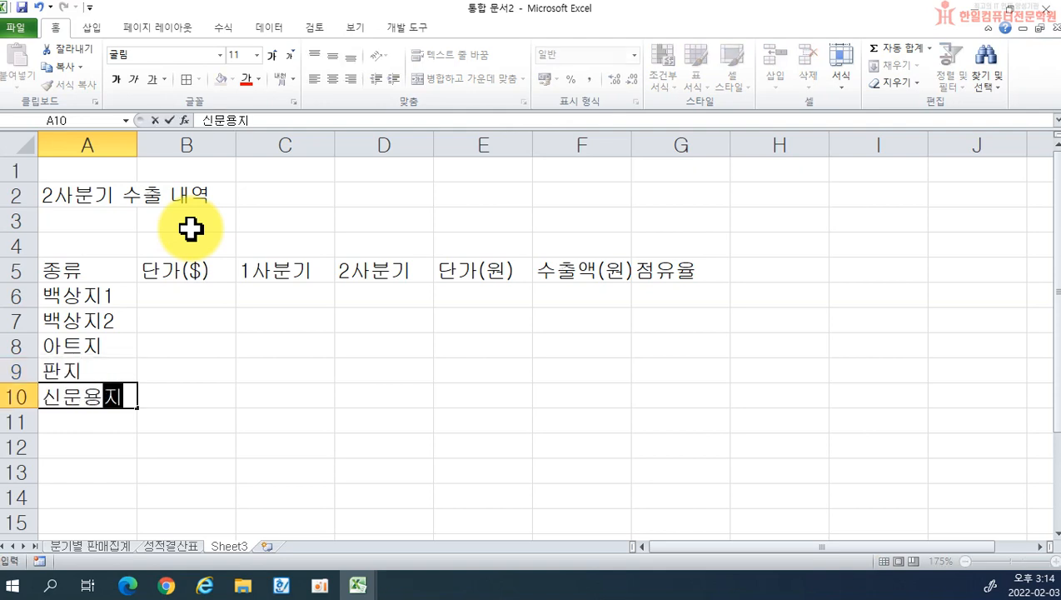
key(Return)
Complete the 종류 column with 감열지, 골판지1, 골판지2 and 합계 in A11:A14
text(감열지)
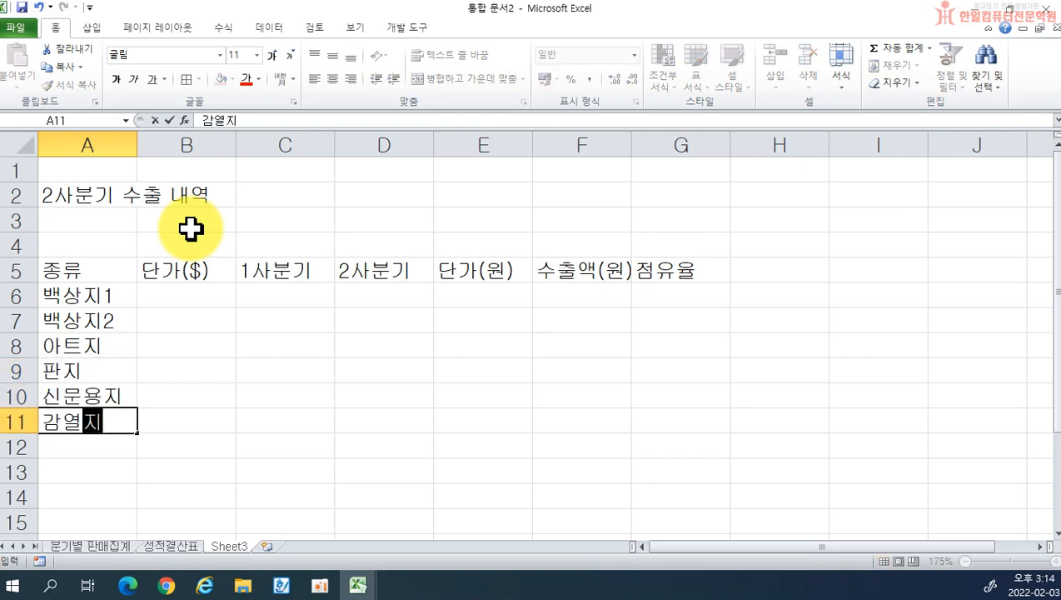
key(Return)
text(골판진)
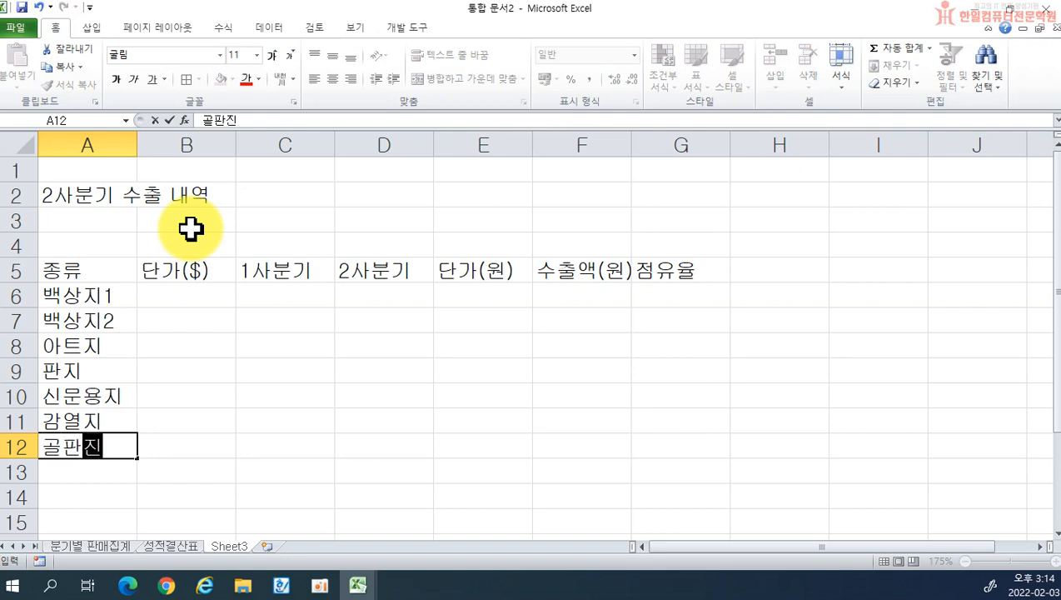
key(BackSpace)
text(1)
key(Return)
text(골)
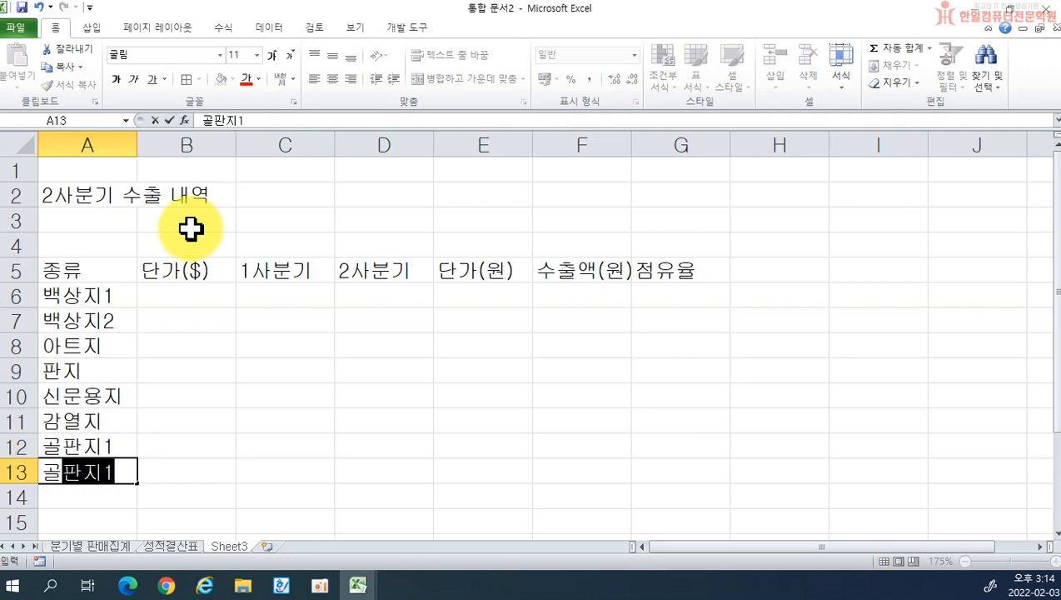
text(판지2)
key(Return)
text(합계)
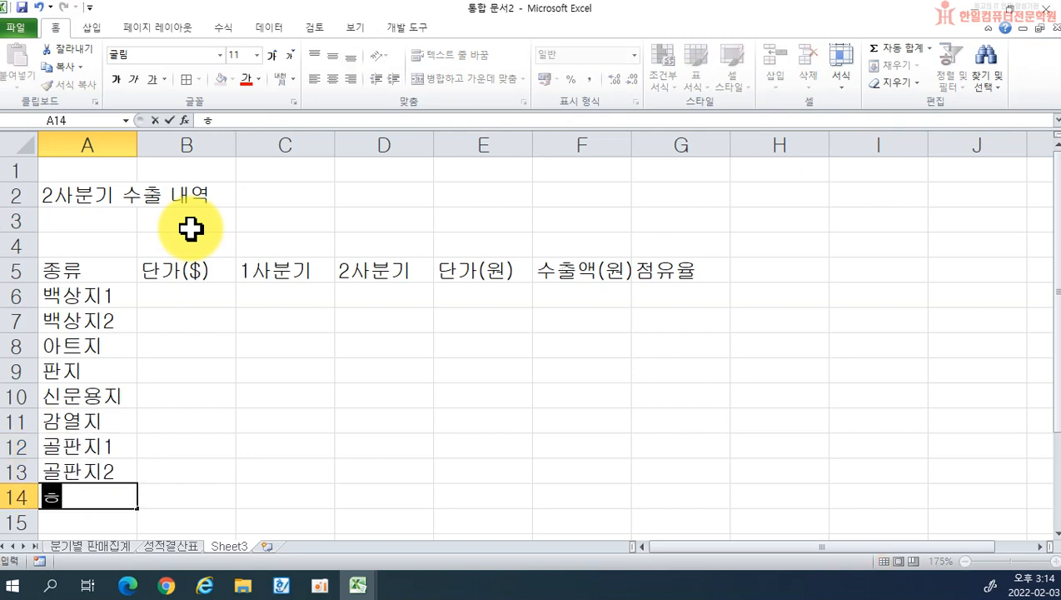
key(Return)
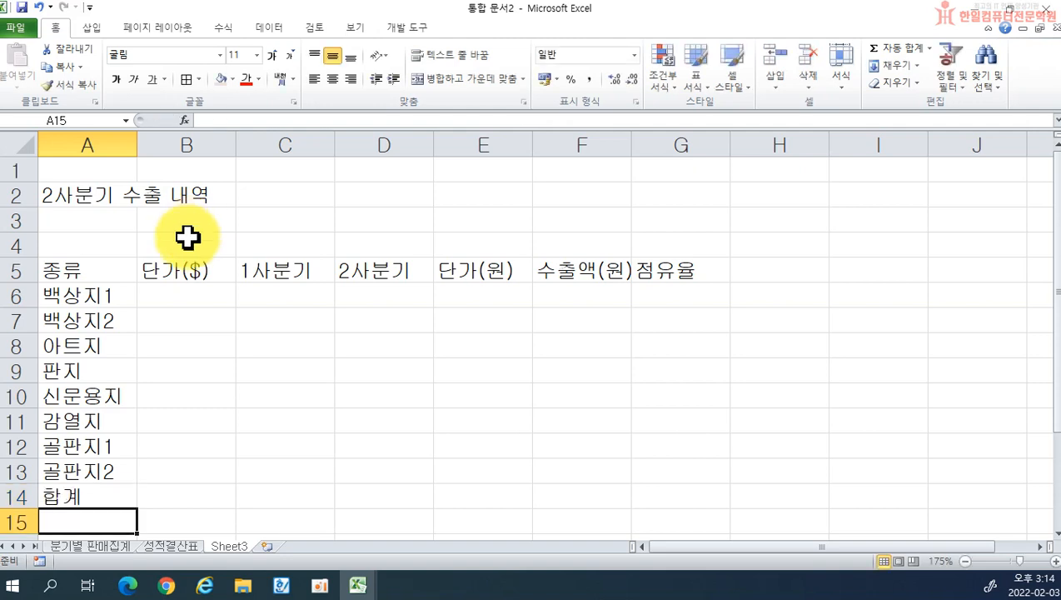
Select B6:D13 for data entry and fill the 단가($) cells B6:B9 with 70, 75, 90 and 45
drag(168, 300, 343, 471)
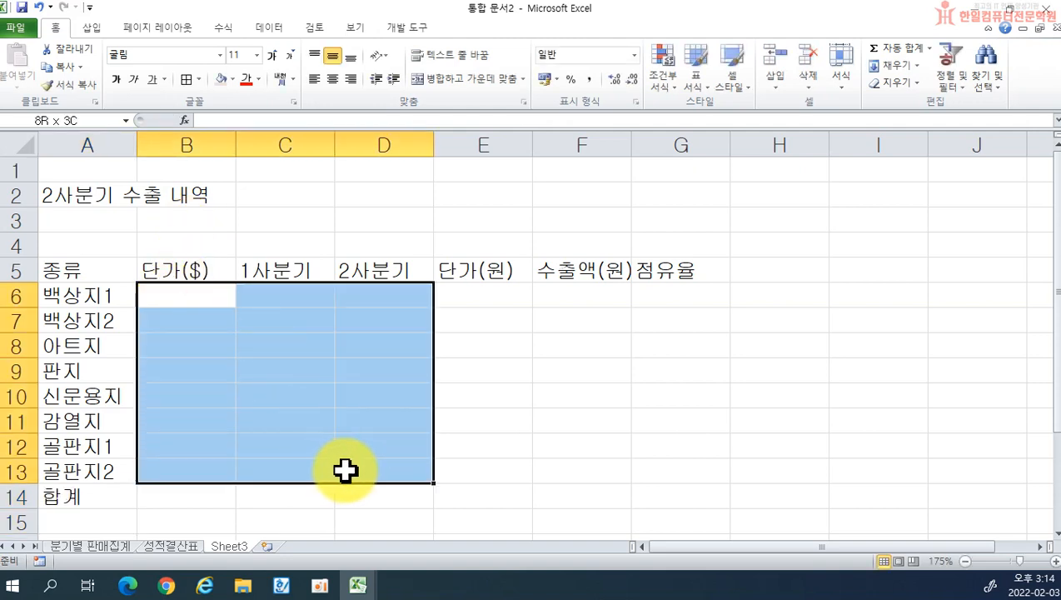
text(70)
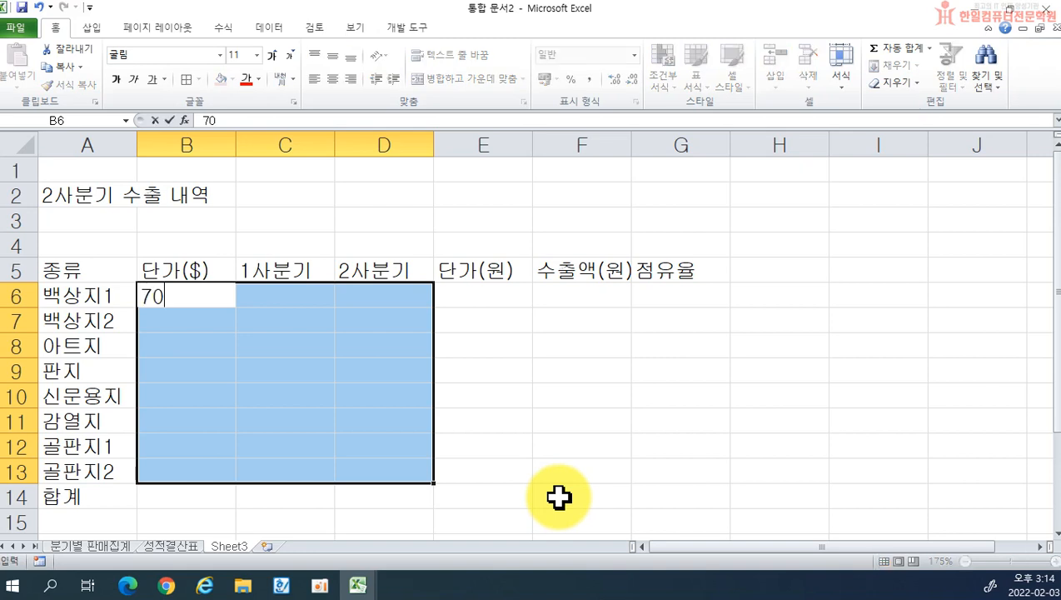
key(Return)
text(75)
key(Return)
text(90)
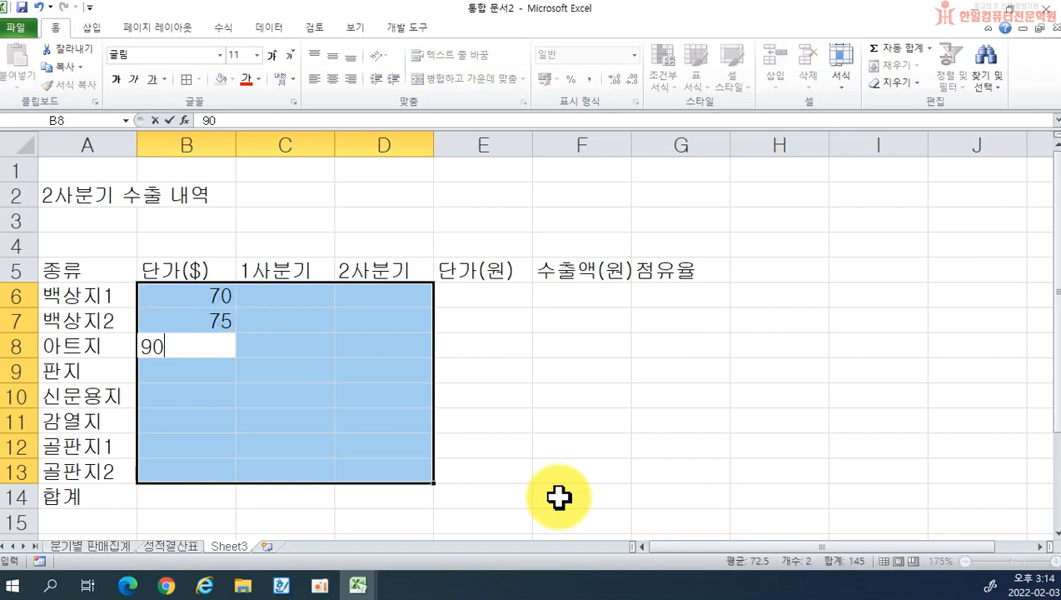
key(Return)
text(45)
key(Return)
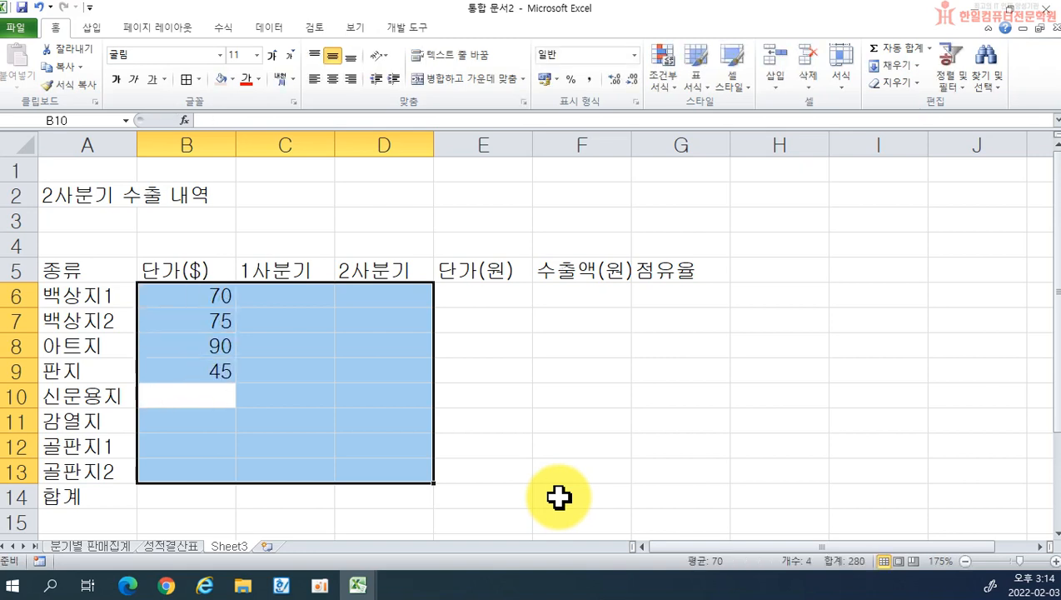
Fill the remaining 단가($) cells B10:B13 with 50, 100, 35 and 40
text(50)
key(Return)
text(100)
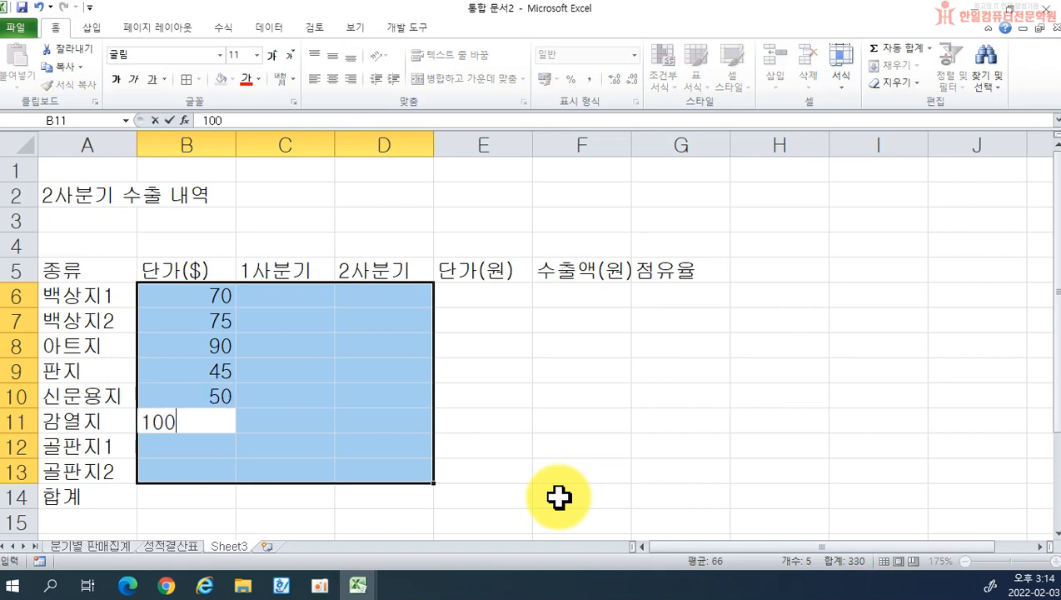
key(Return)
text(35)
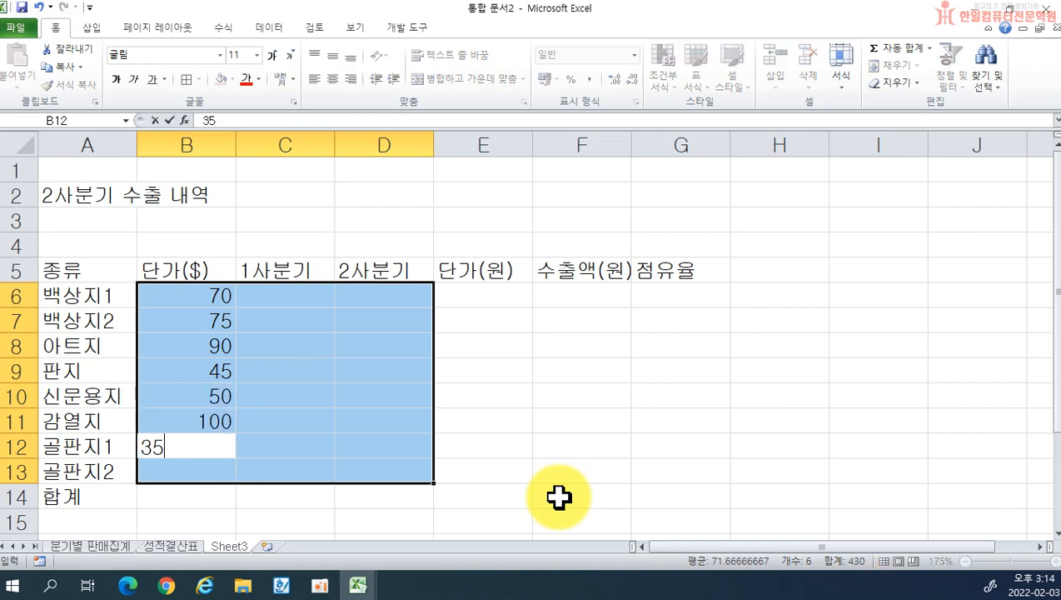
key(Return)
text(40)
key(Return)
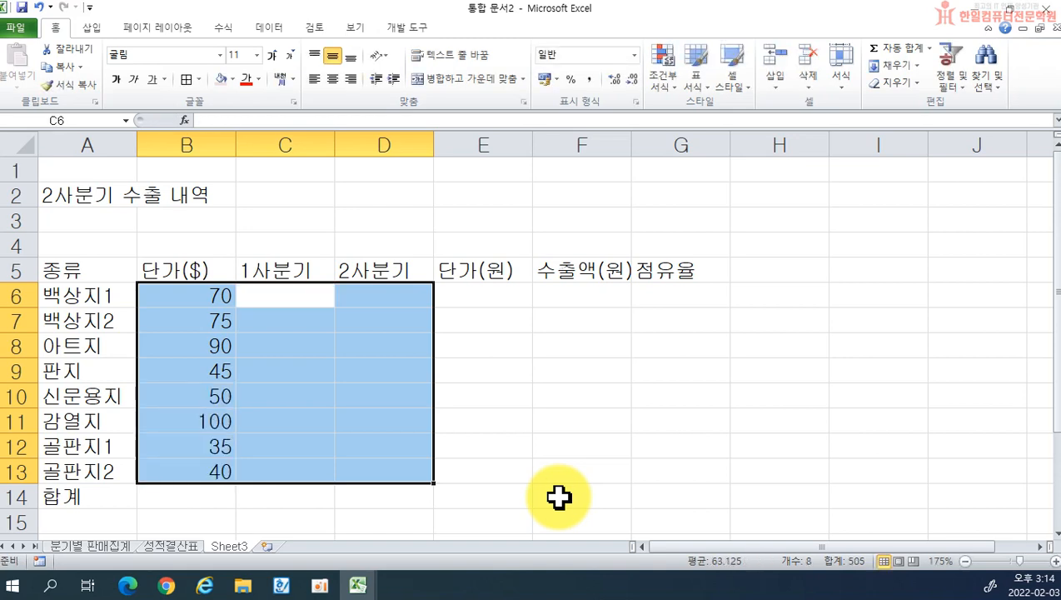
Fill the 1사분기 cells C6:C9 with 85, 265, 300 and 120
text(85)
key(Return)
text(56)
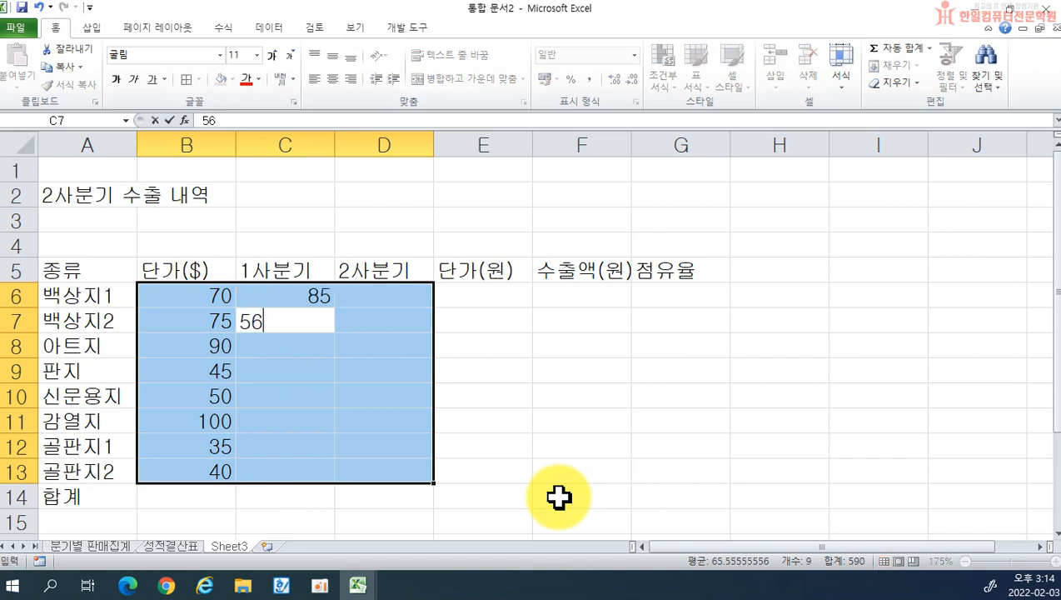
text(265)
key(Return)
text(300)
key(Return)
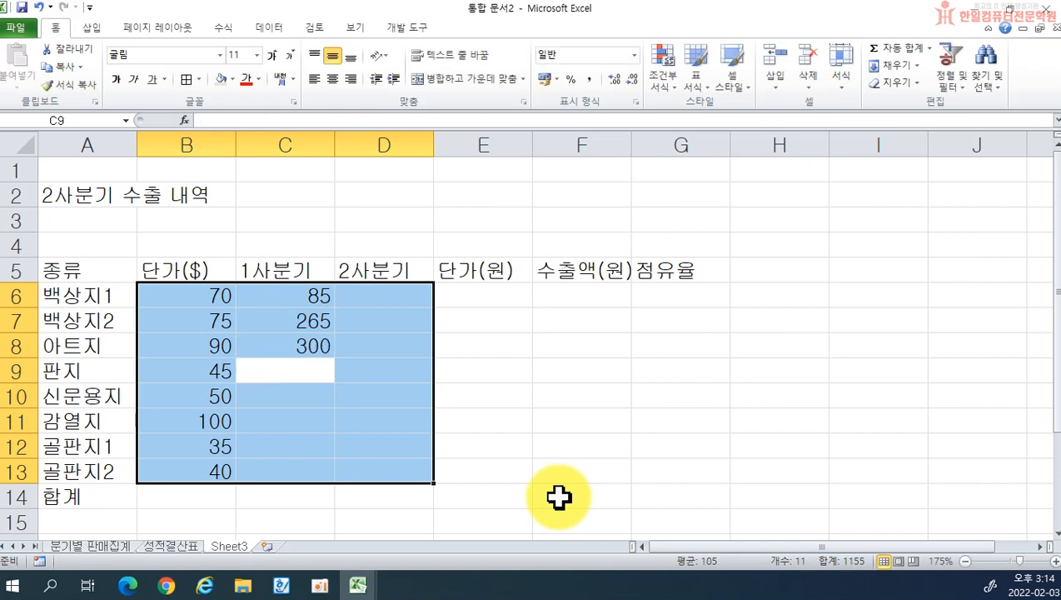
text(120)
key(Return)
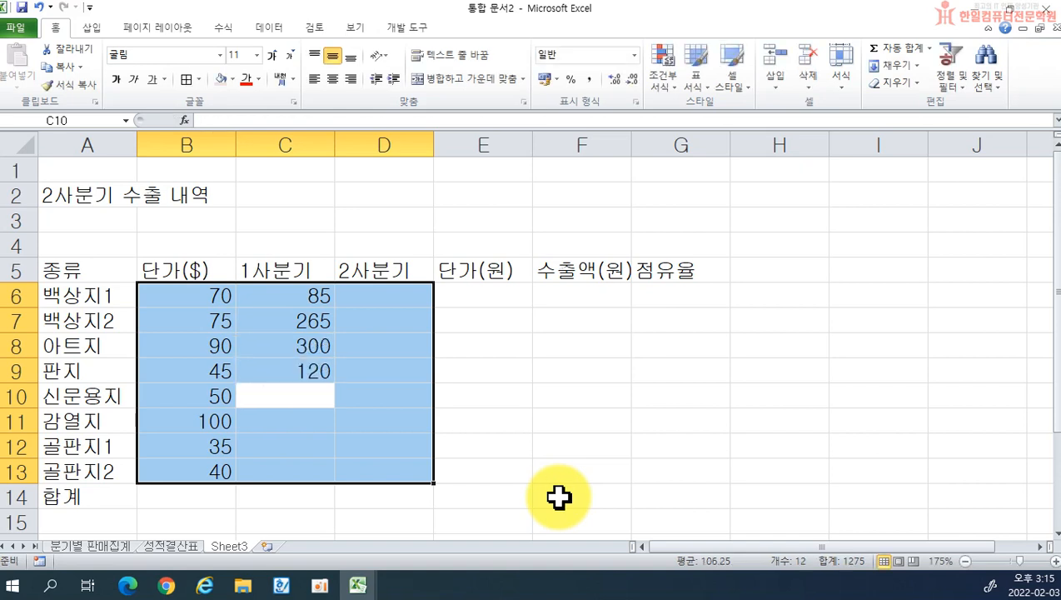
Complete the 1사분기 column by entering 550, 570, 173 and 150 in C10:C13
text(250)
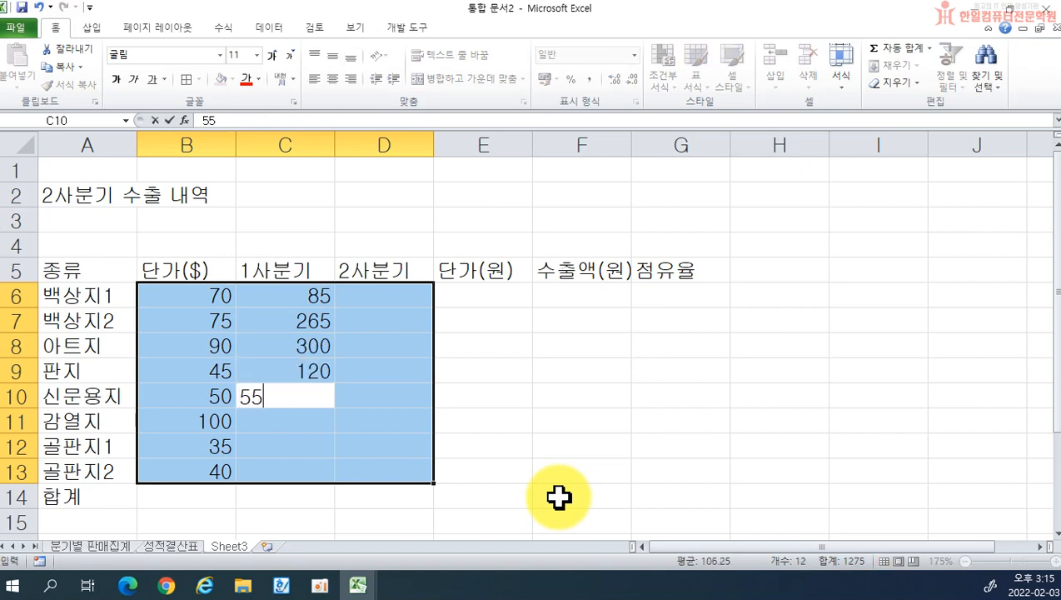
key(Return)
text(57)
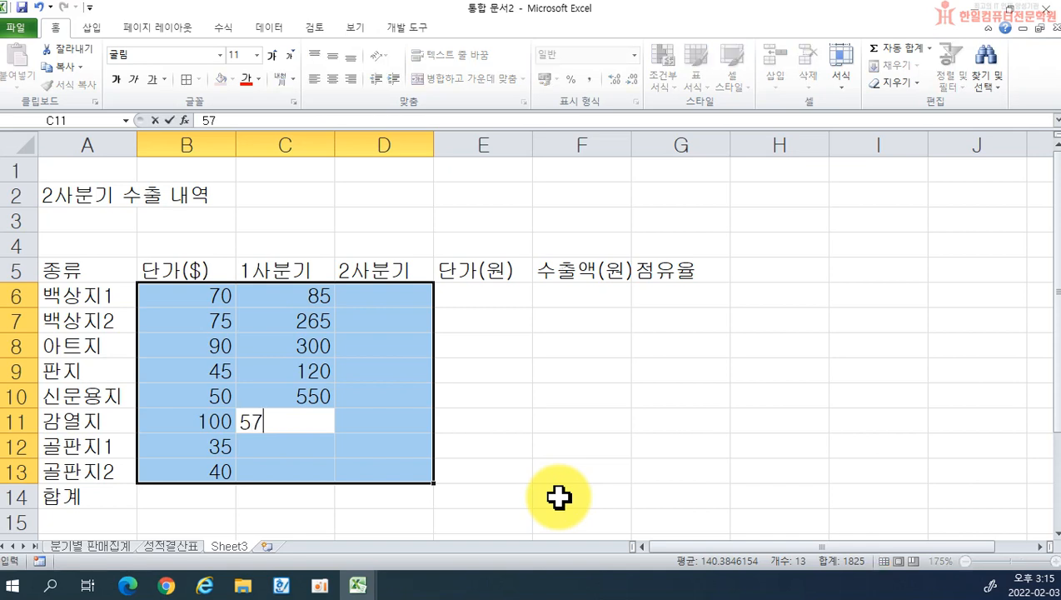
text(0)
key(Return)
text(17)
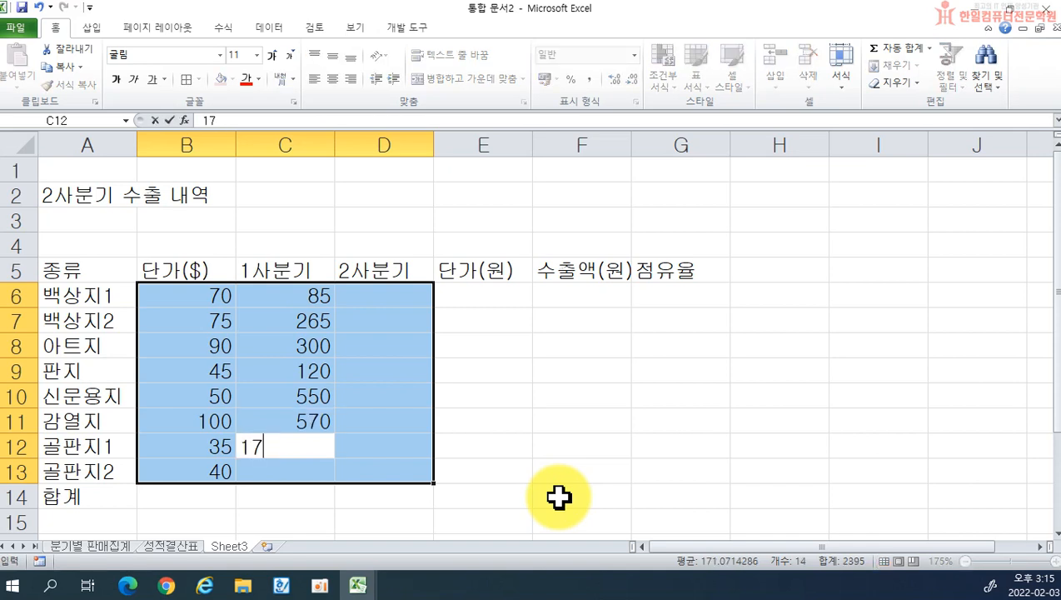
text(+6)
key(BackSpace)
key(BackSpace)
text(3)
key(Return)
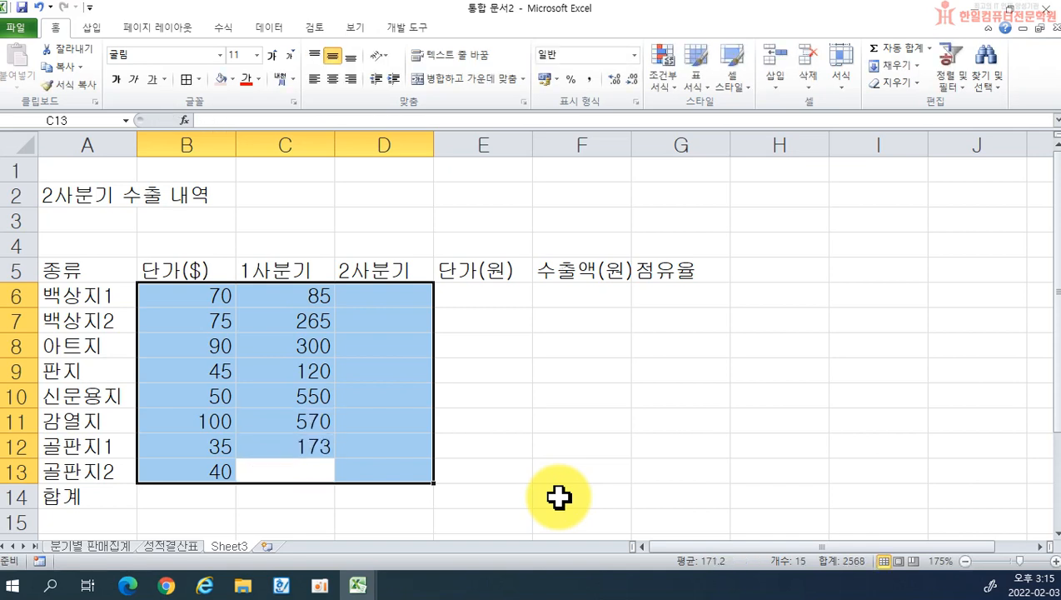
text(150)
key(Return)
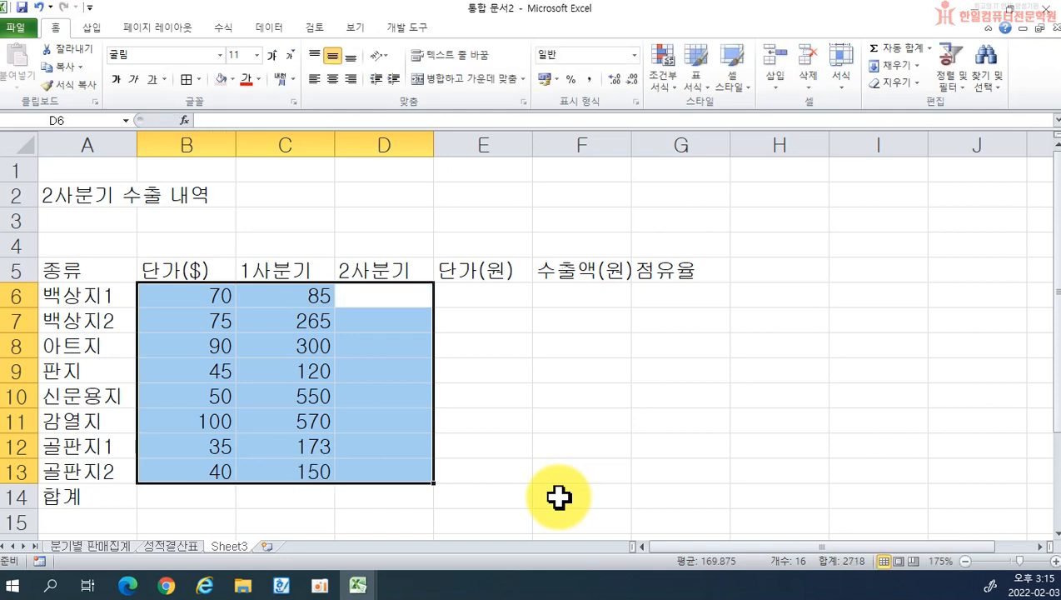
Fill the 2사분기 cells D6:D9 with 100, 175, 240 and 315
text(100)
key(Return)
text(175)
key(Return)
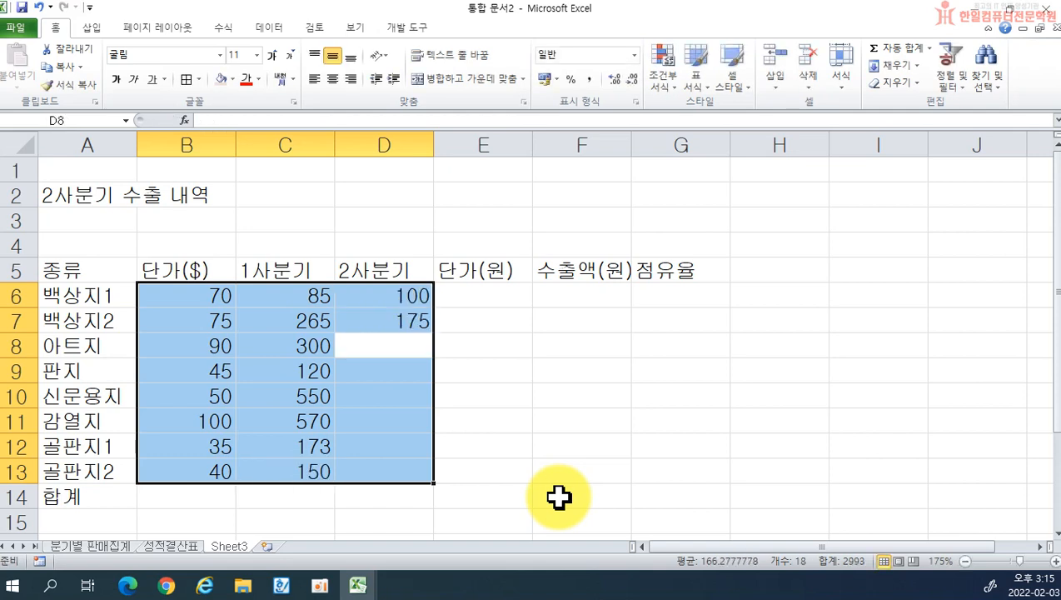
text(240)
key(Return)
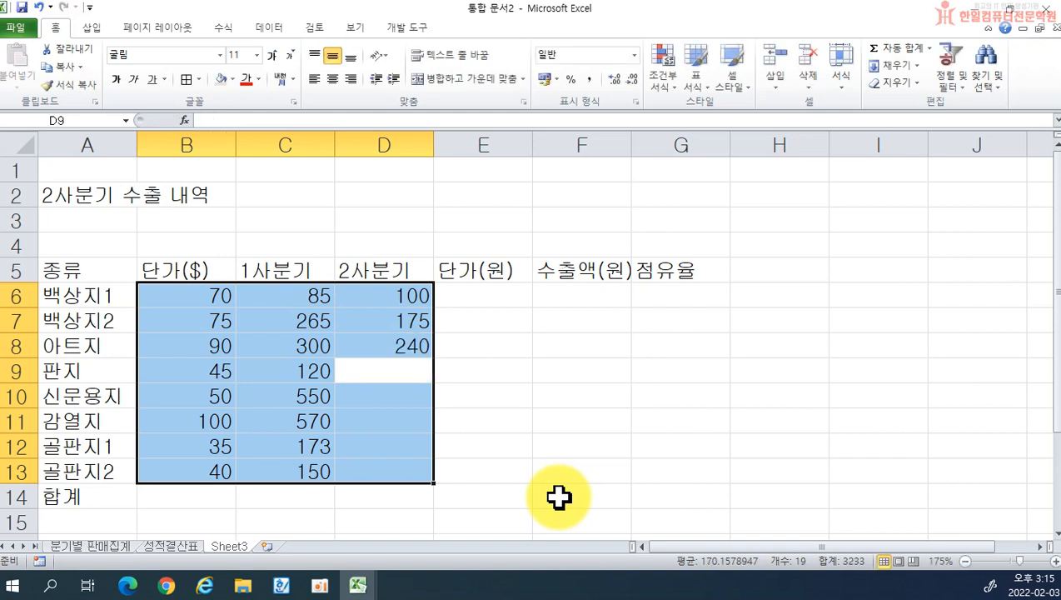
text(315)
key(Return)
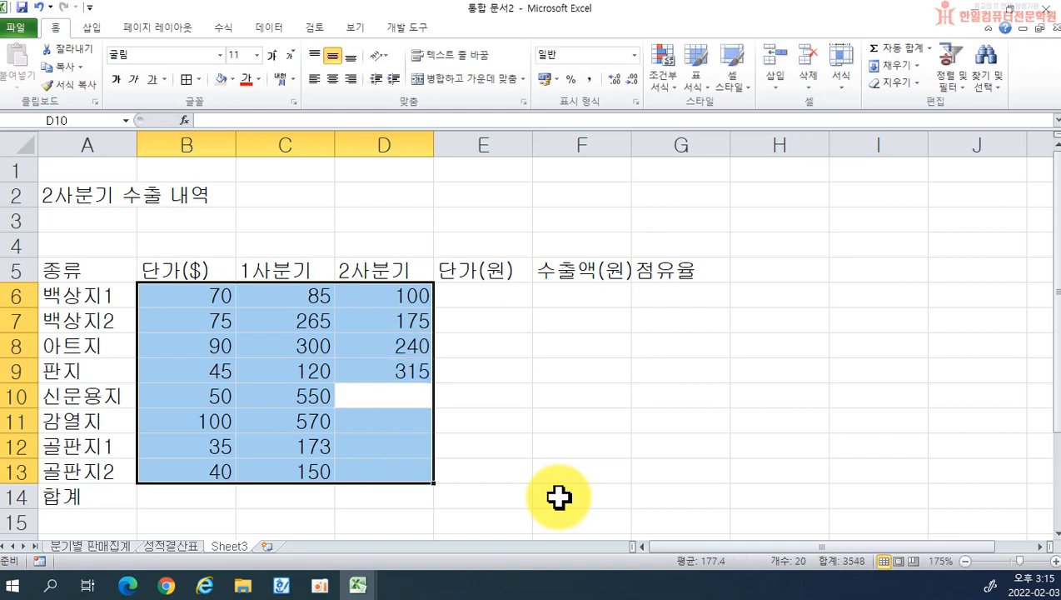
Complete the 2사분기 column by entering 550, 30, 254 and 180 in D10:D13
text(550)
key(Return)
text(30)
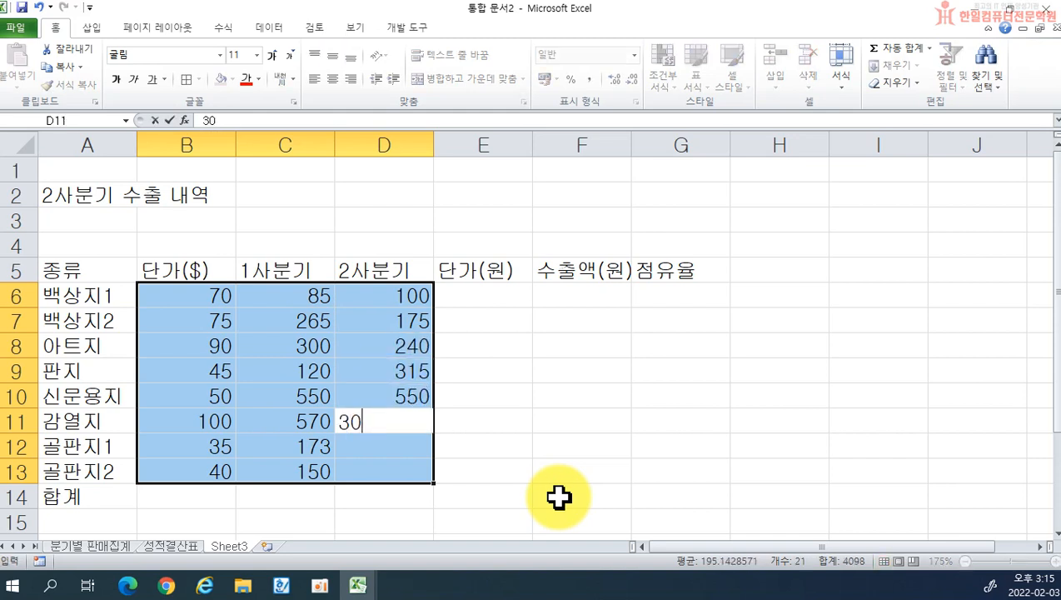
key(Return)
text(254)
key(Return)
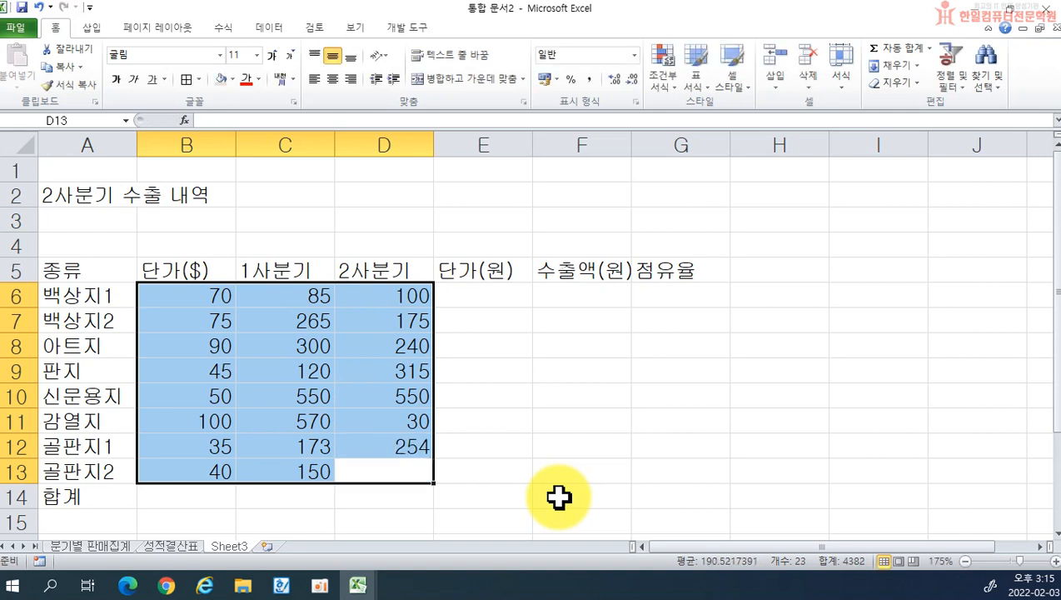
text(180)
key(Return)
Apply all borders to the table range A5:G14
click(613, 444)
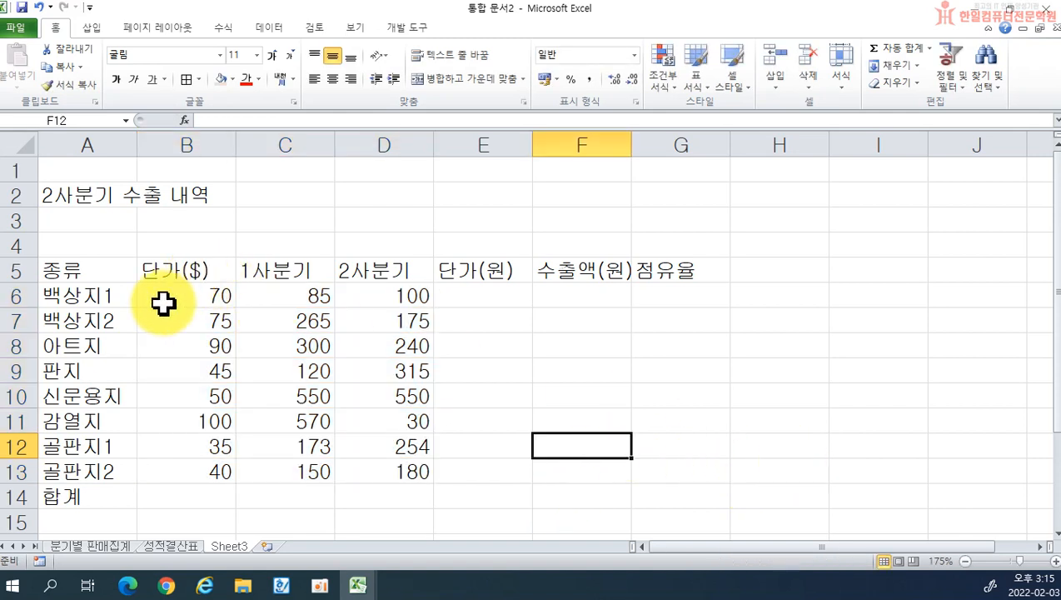
drag(117, 270, 677, 487)
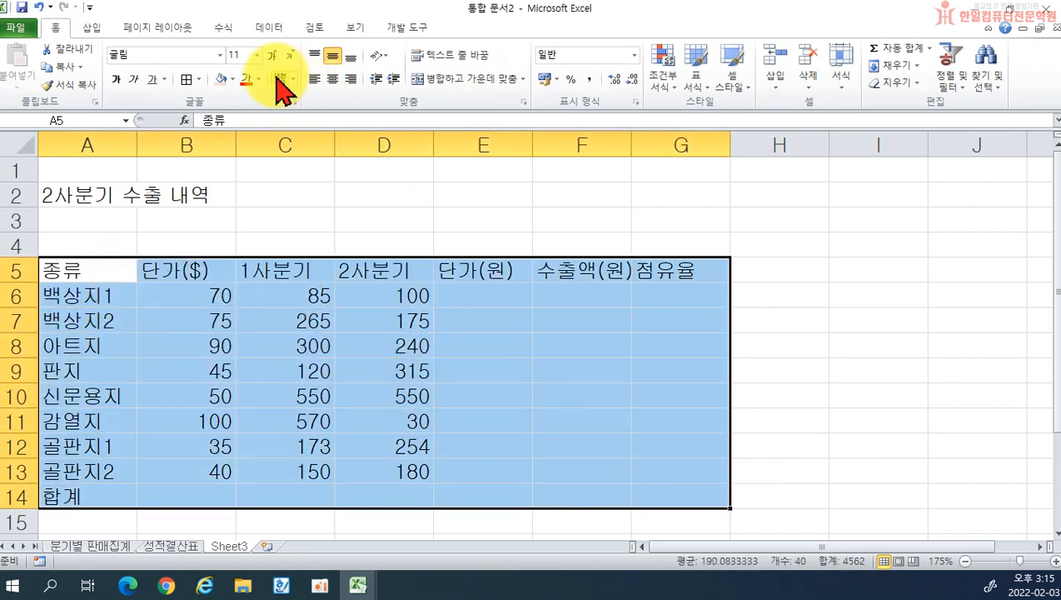
Add the exchange rate above the table, with the label 환율 : in F3 and 1,250 in G3
click(576, 226)
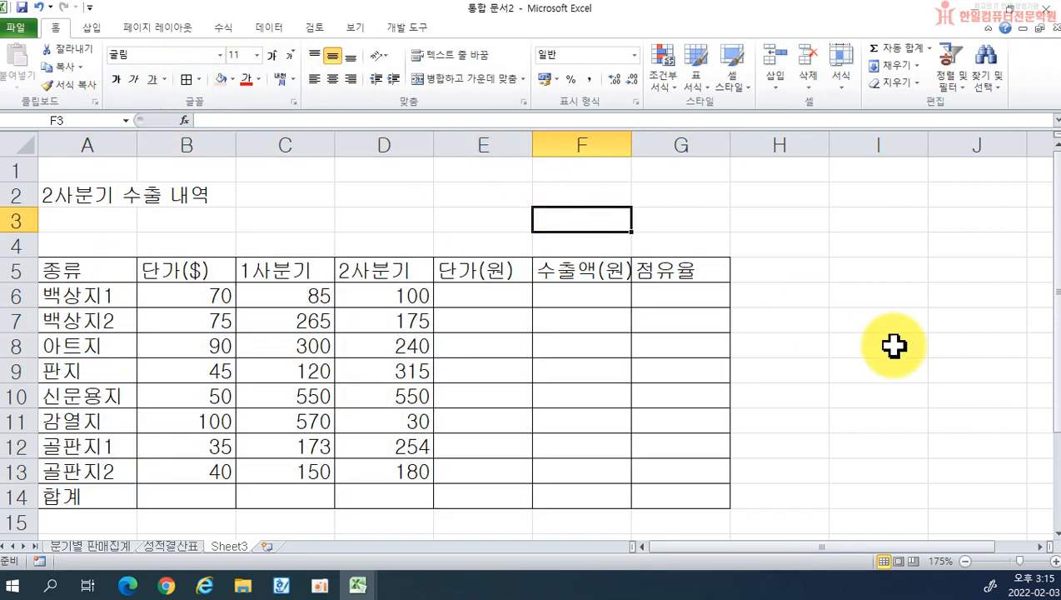
text(ㅎ한)
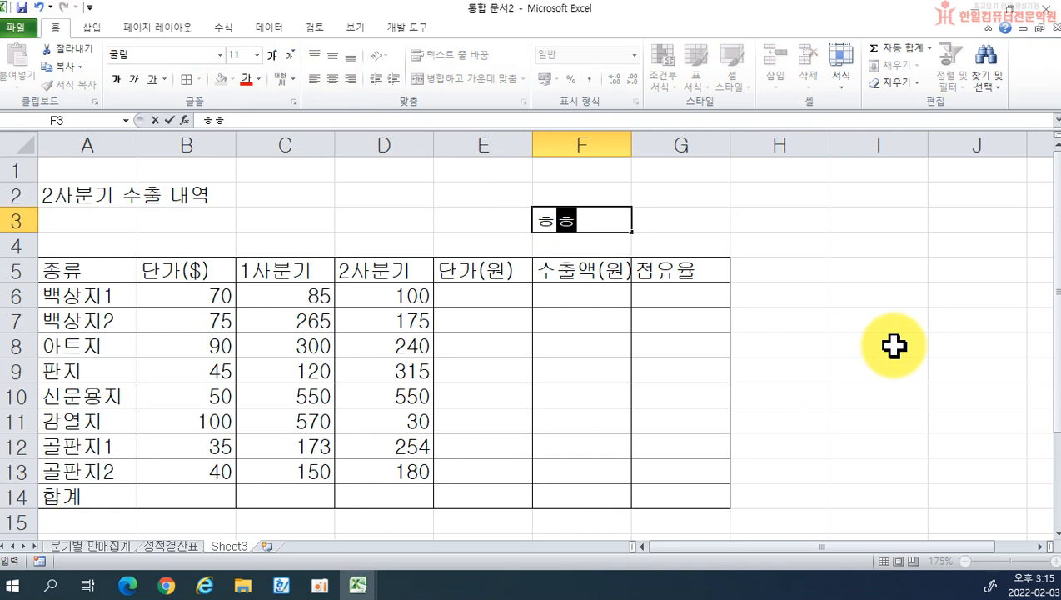
key(BackSpace)
key(BackSpace)
text(화ㅣㄴㅇ)
key(BackSpace)
text(ㄴ율 :)
key(Tab)
text(12)
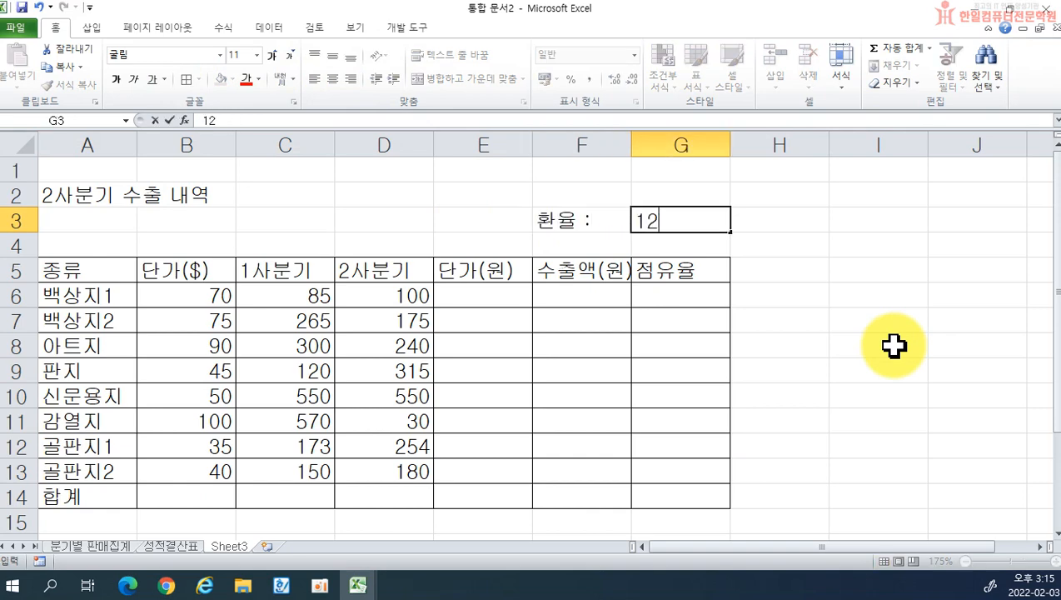
key(BackSpace)
text(,250)
key(Return)
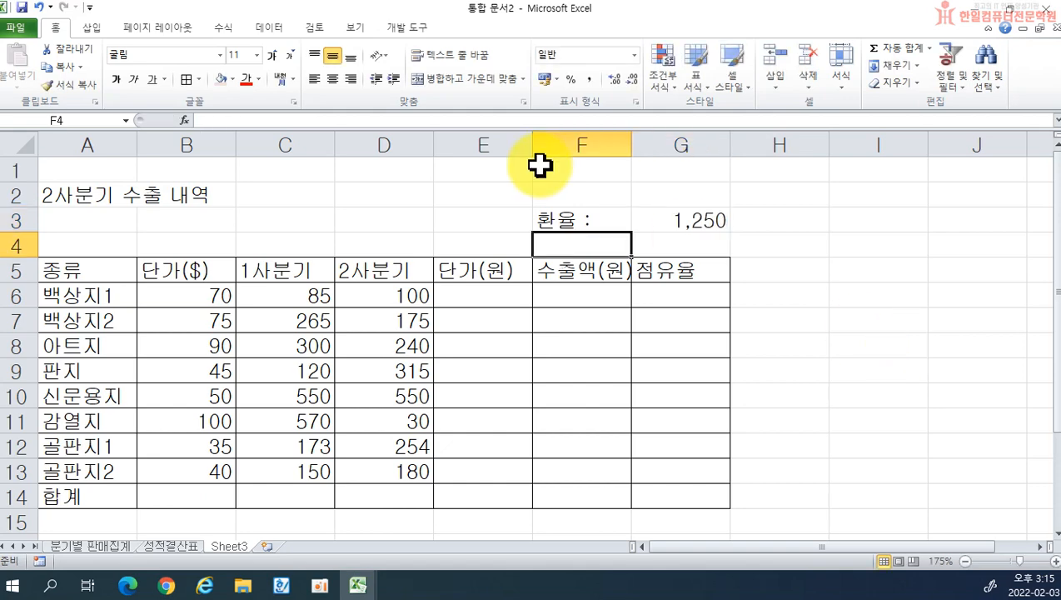
Merge and center the title 2사분기 수출 내역 across A2:G2 and set its font size to 18
drag(102, 197, 642, 194)
click(463, 78)
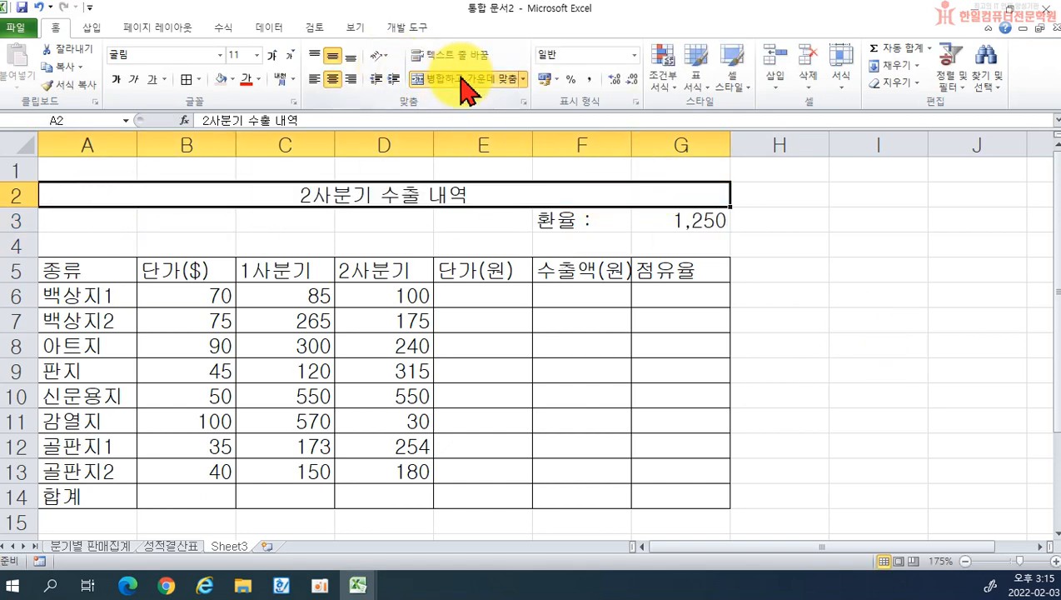
click(257, 55)
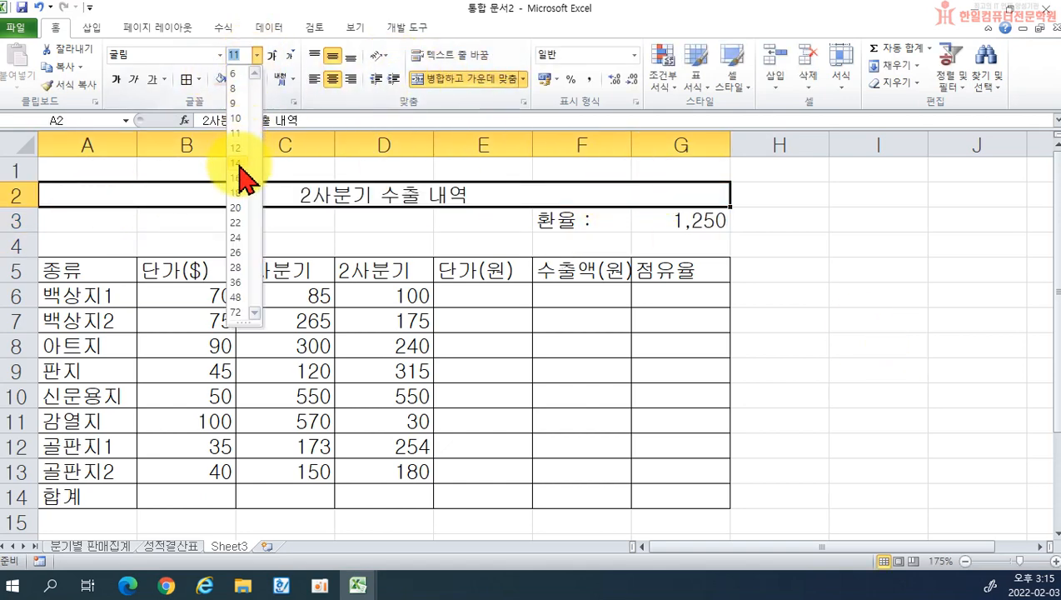
click(232, 202)
click(812, 322)
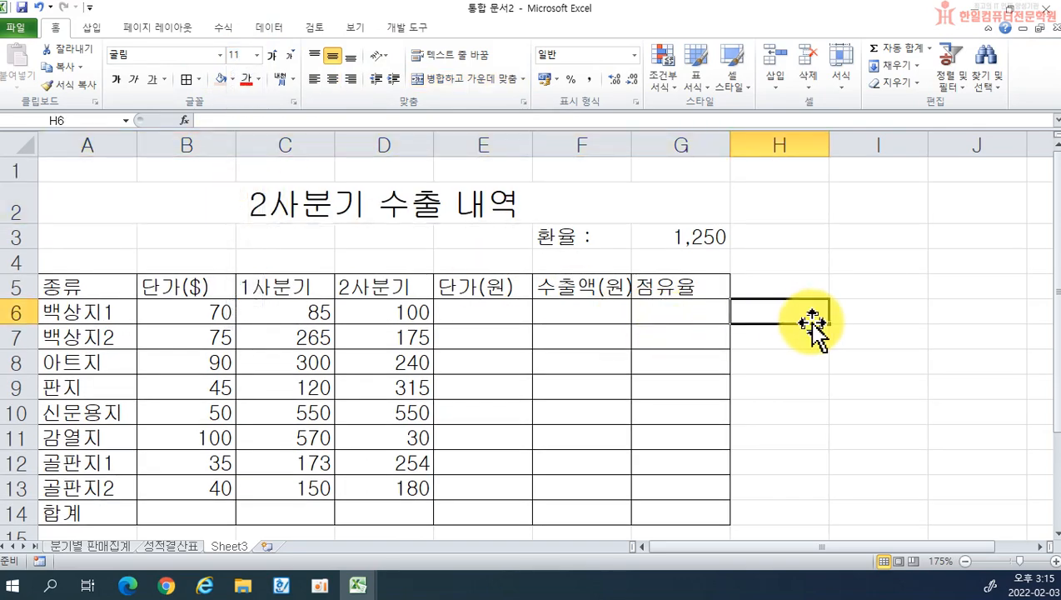
Calculate 단가(원) in E6 with the formula =B6*G3 and fill it down through E13
scroll(812, 322, down, 1)
scroll(812, 322, up, 1)
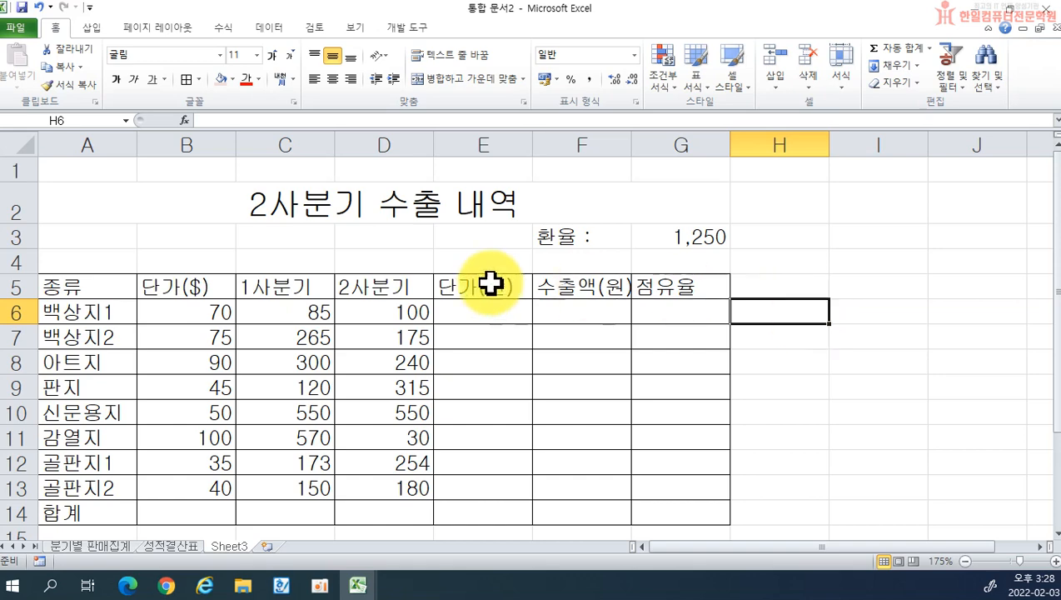
click(480, 310)
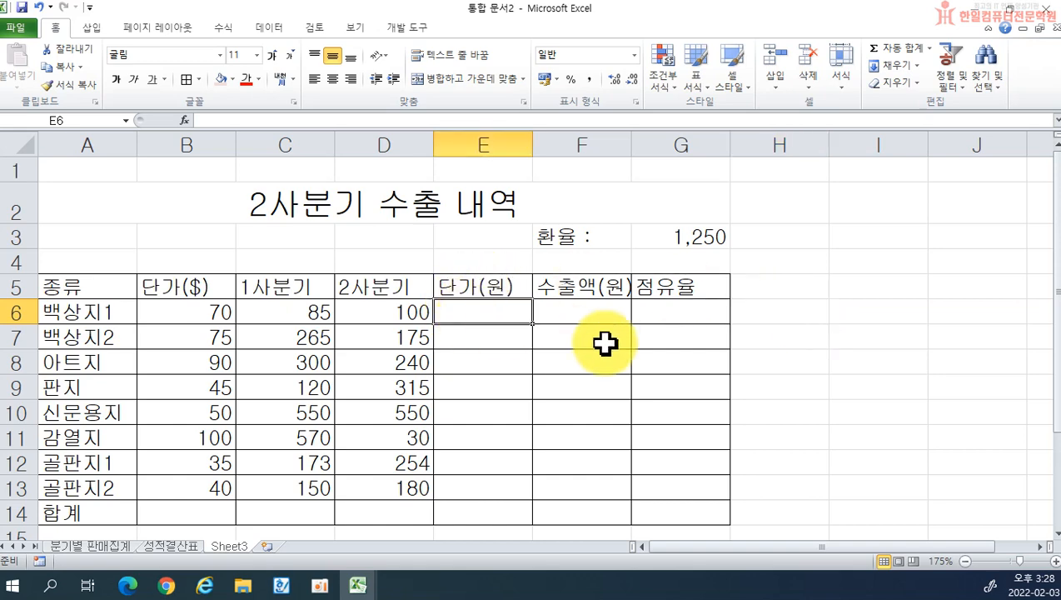
text(=)
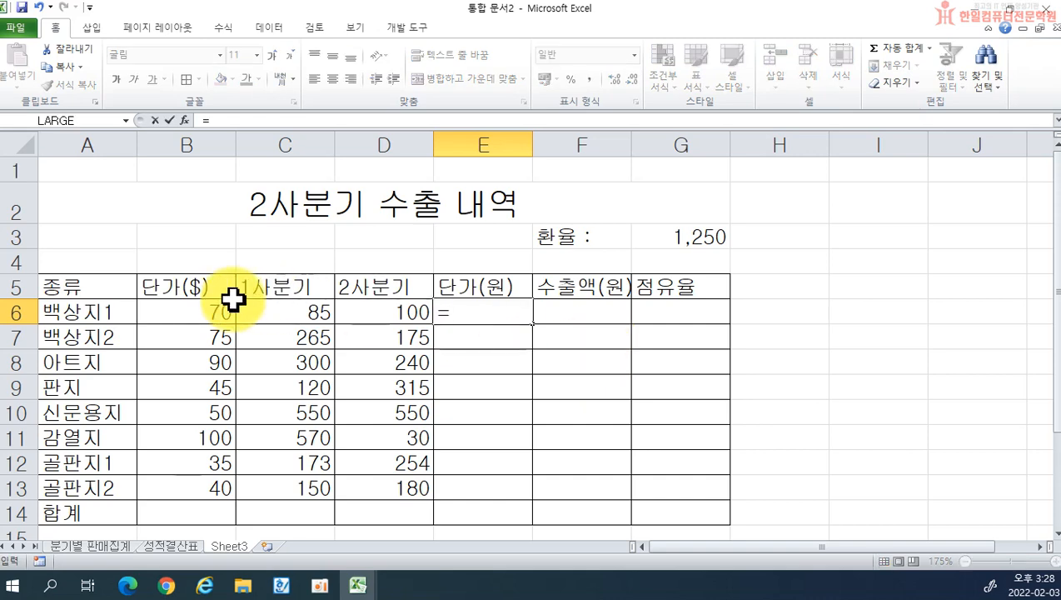
click(175, 310)
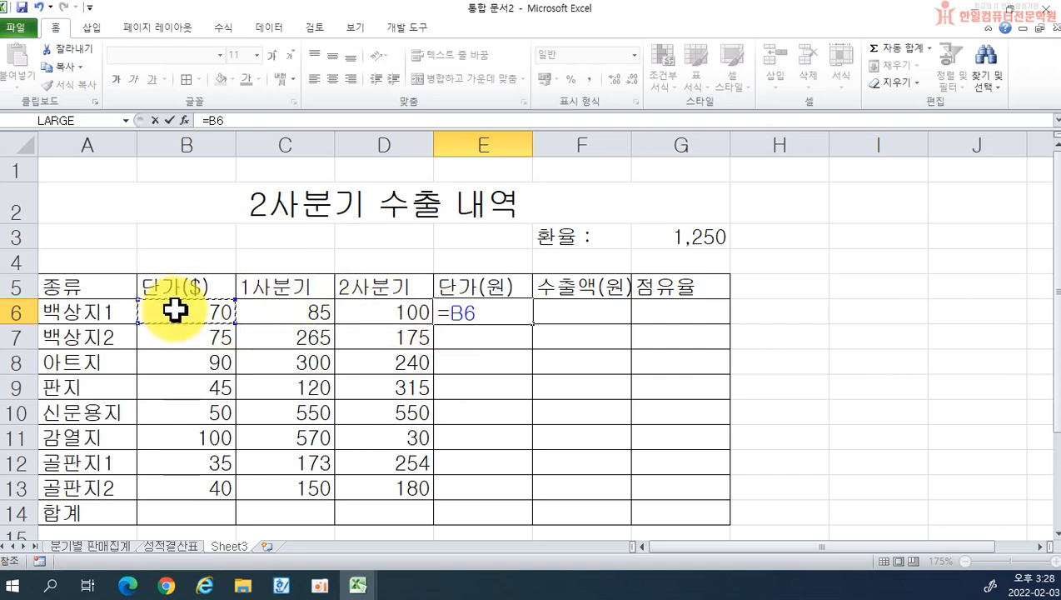
text(*)
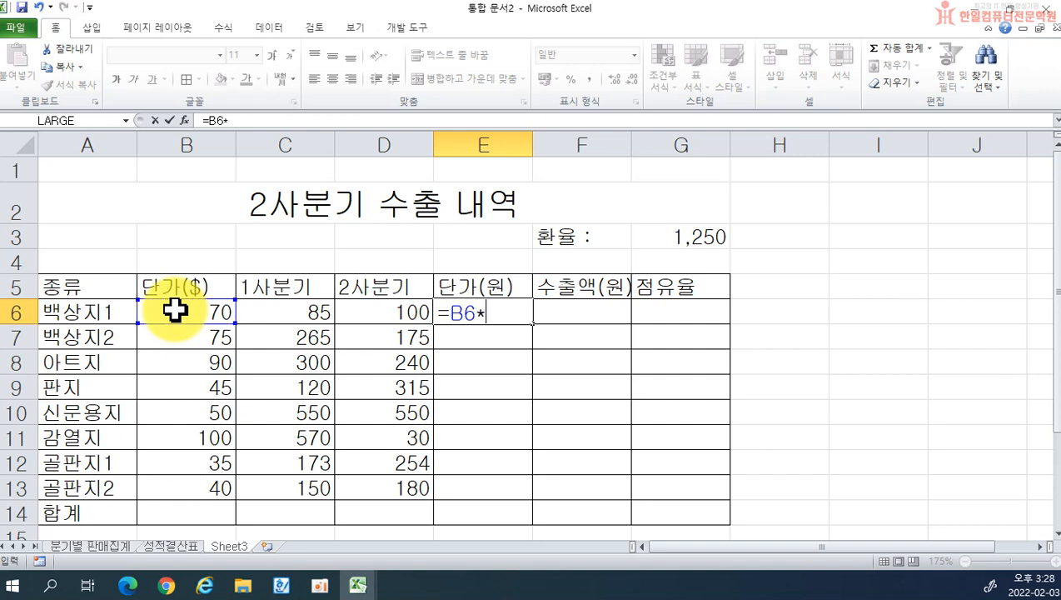
click(666, 239)
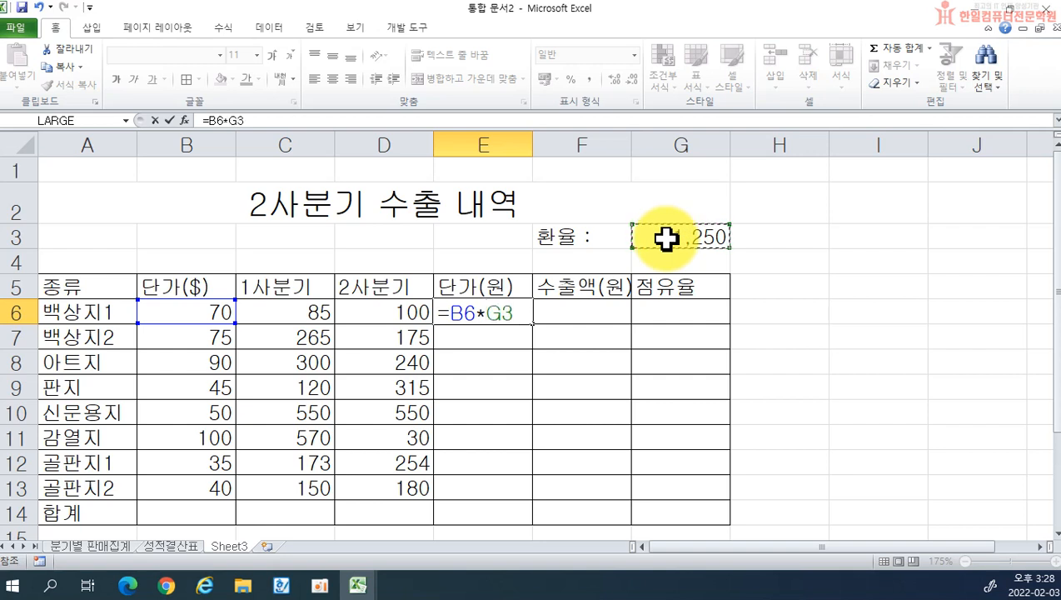
key(Return)
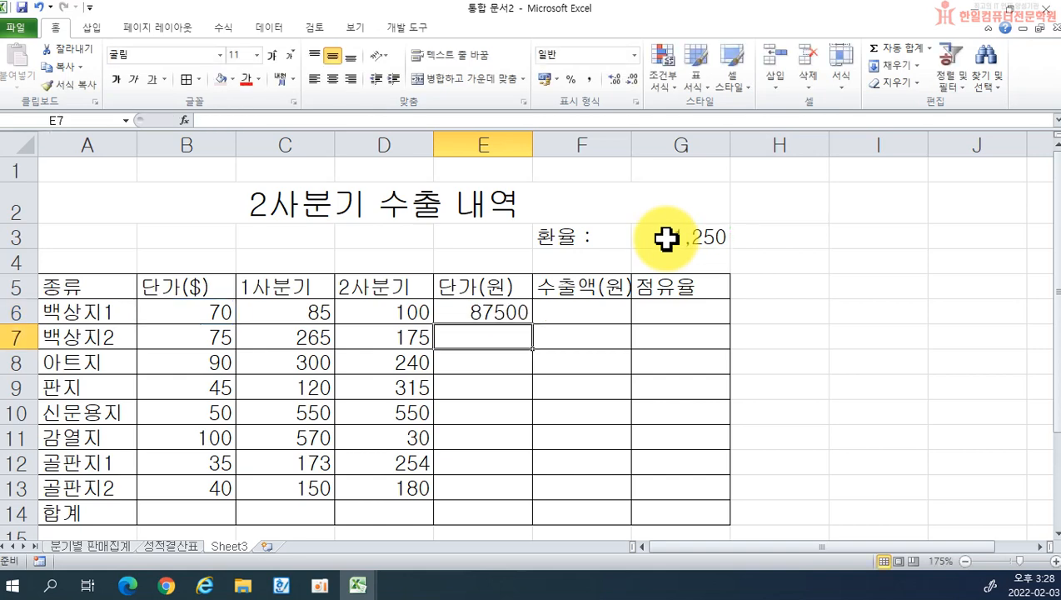
click(481, 312)
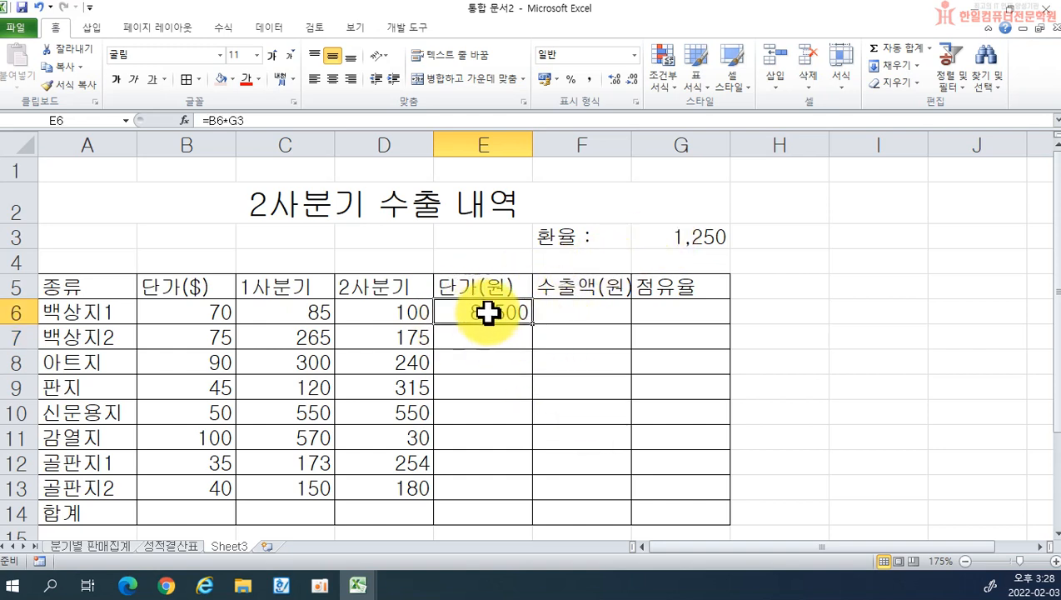
drag(533, 325, 532, 495)
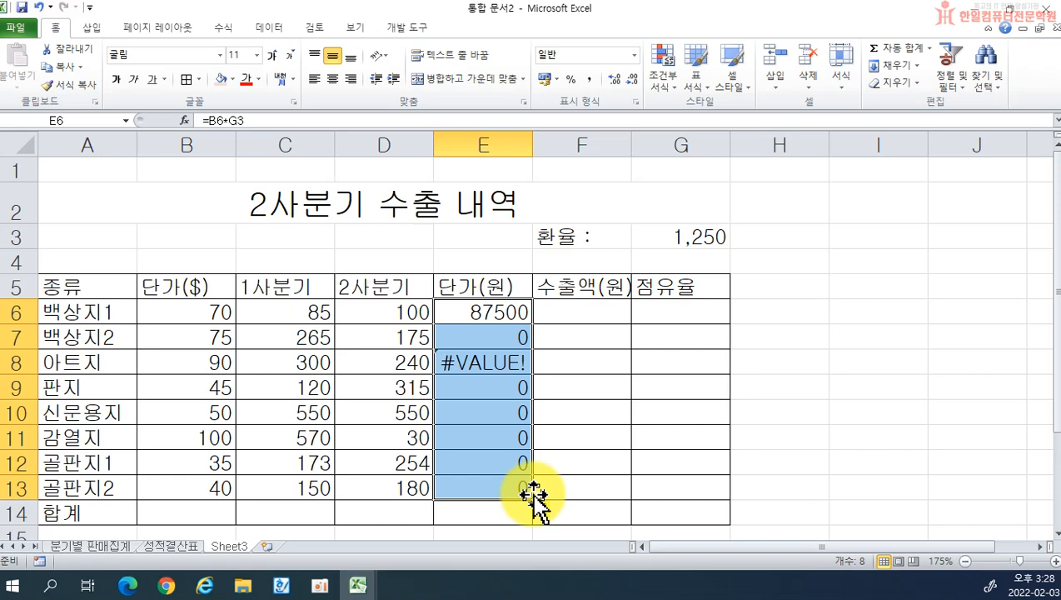
Examine the formulas in E6 and E7 to compare which cells each one references
click(497, 312)
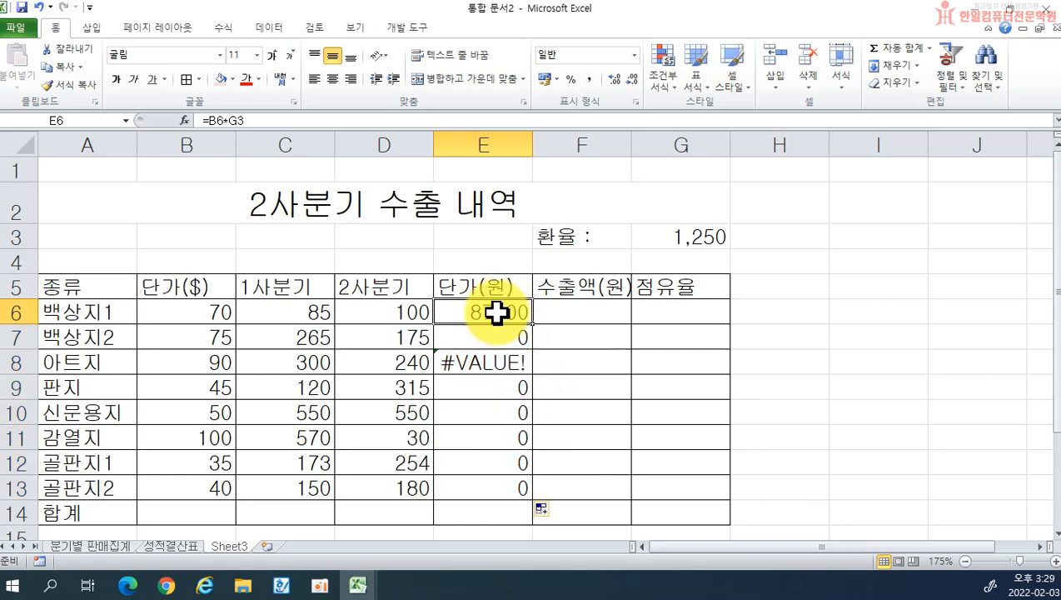
double_click(497, 312)
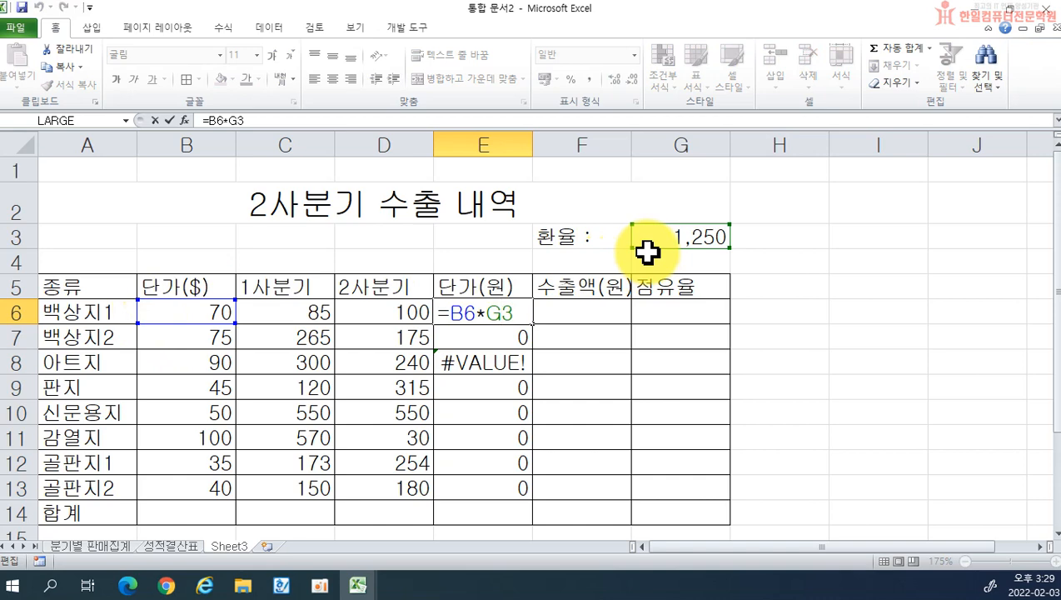
double_click(484, 335)
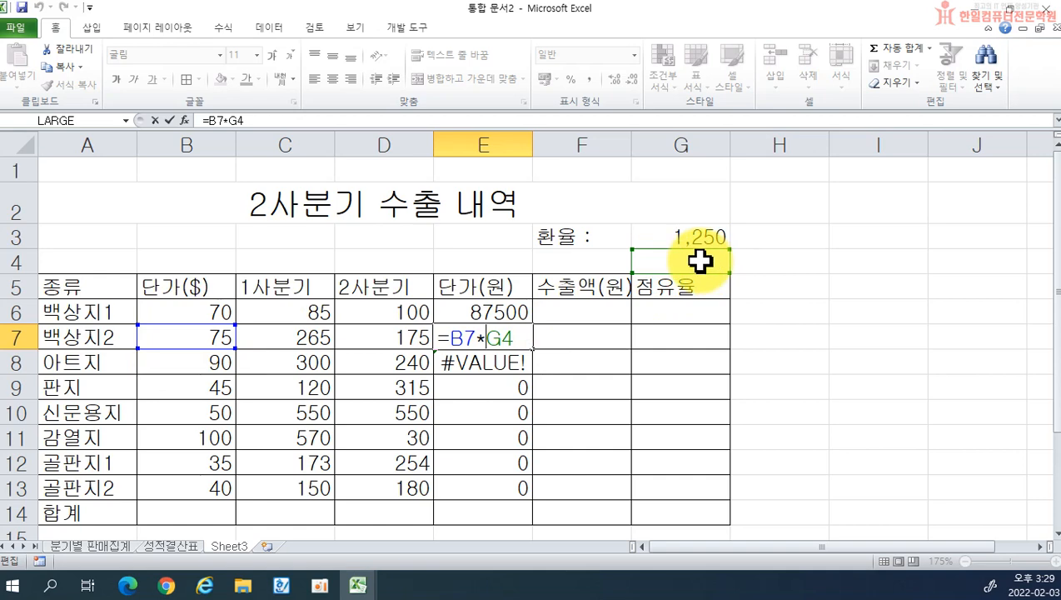
key(Return)
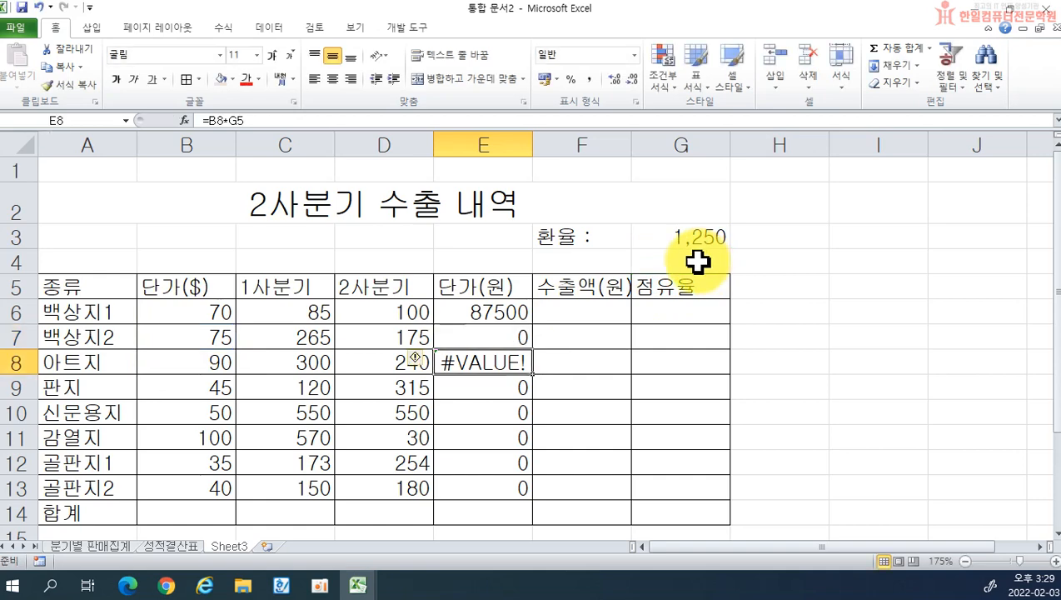
Check which cells the formula in E8 references, and clear the 단가(원) formulas from E6:E13
double_click(476, 363)
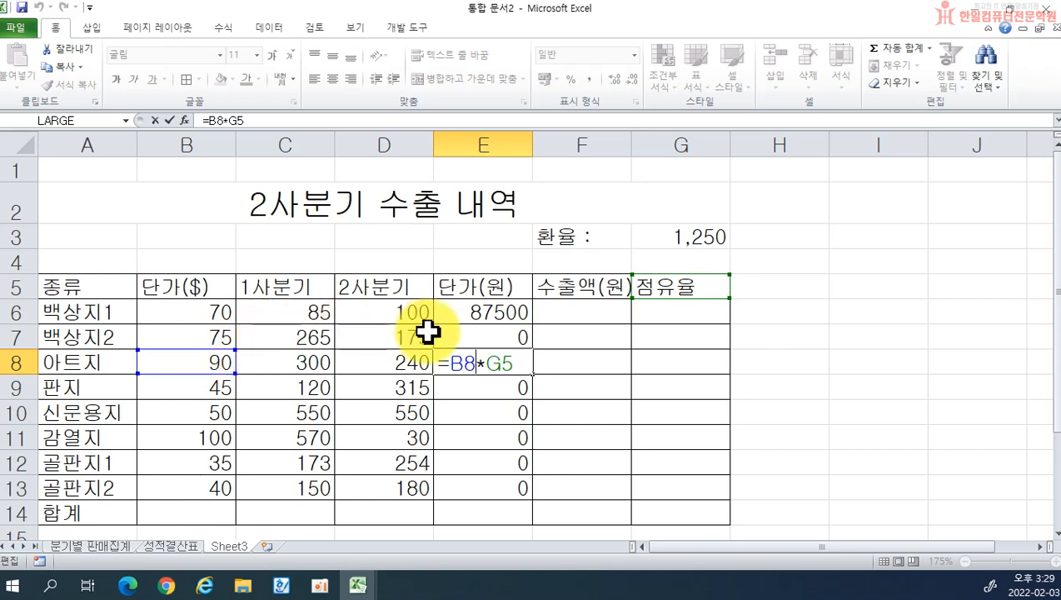
key(Return)
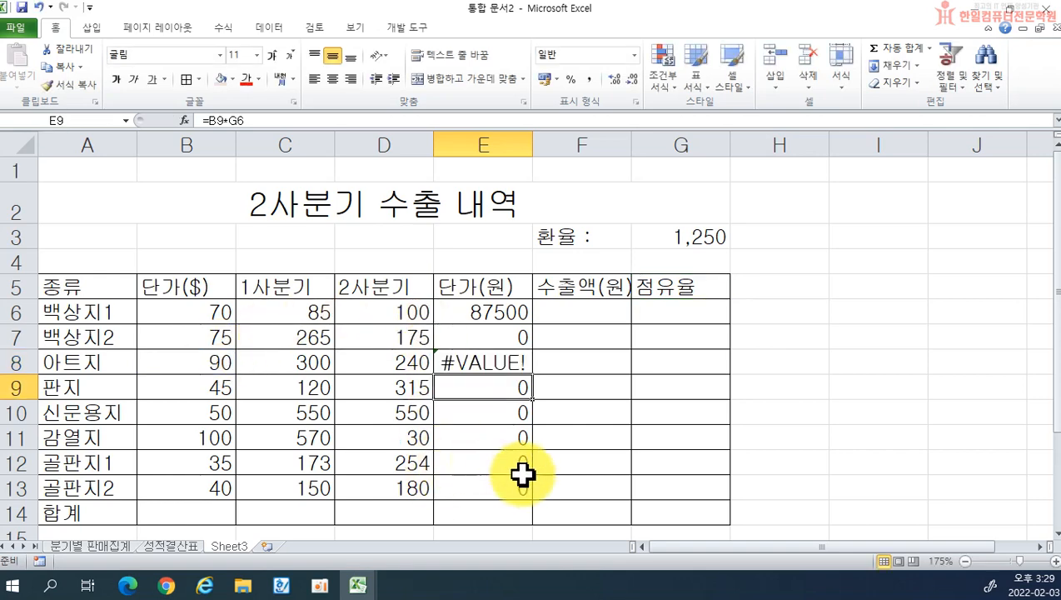
drag(505, 321, 476, 498)
key(Delete)
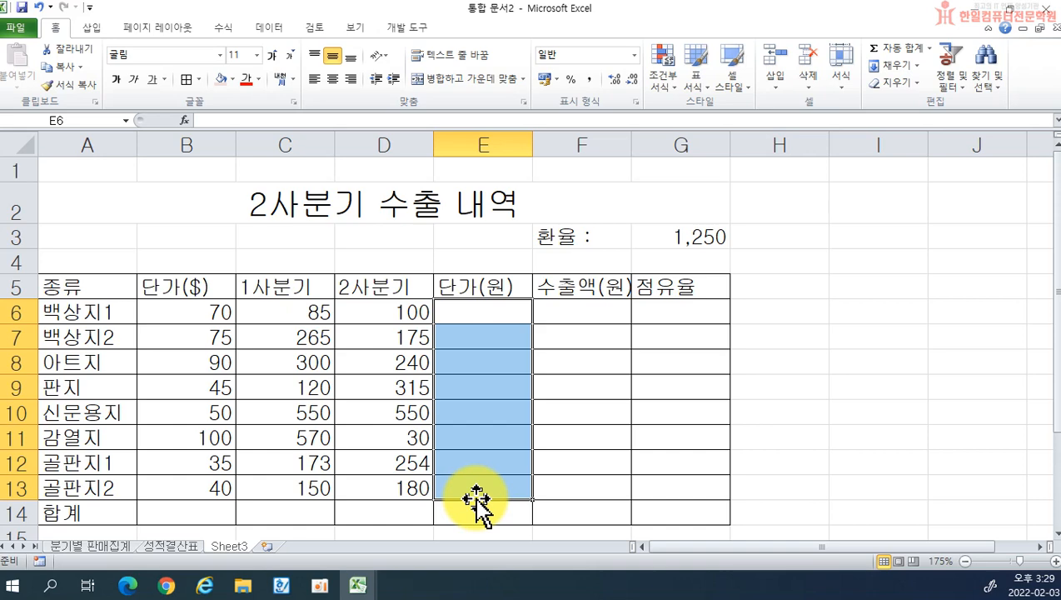
Try the relative formula =B6*G3 in E6, and clear it from the cell
click(493, 315)
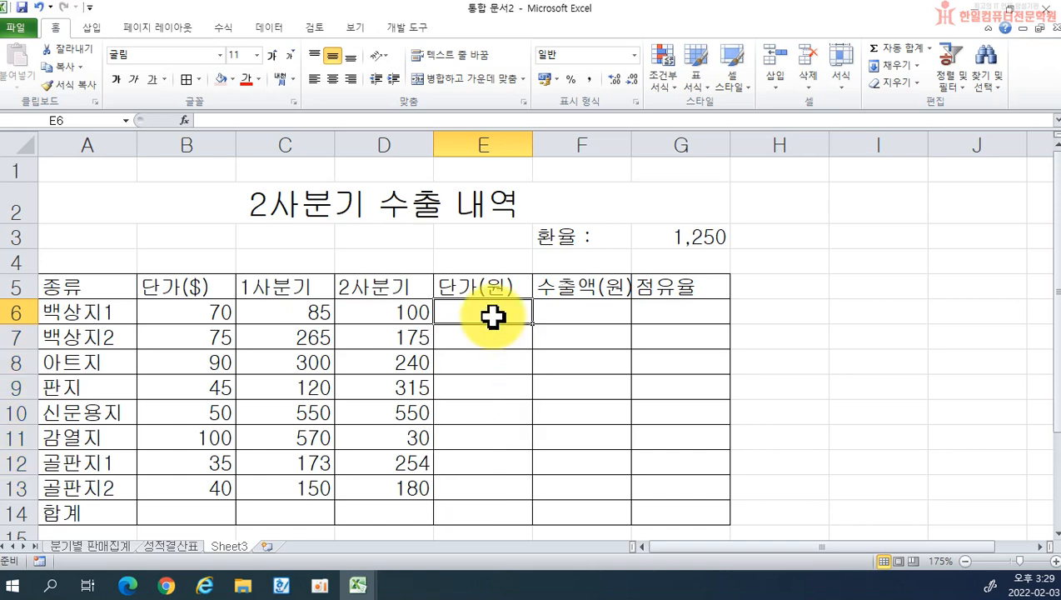
text(=)
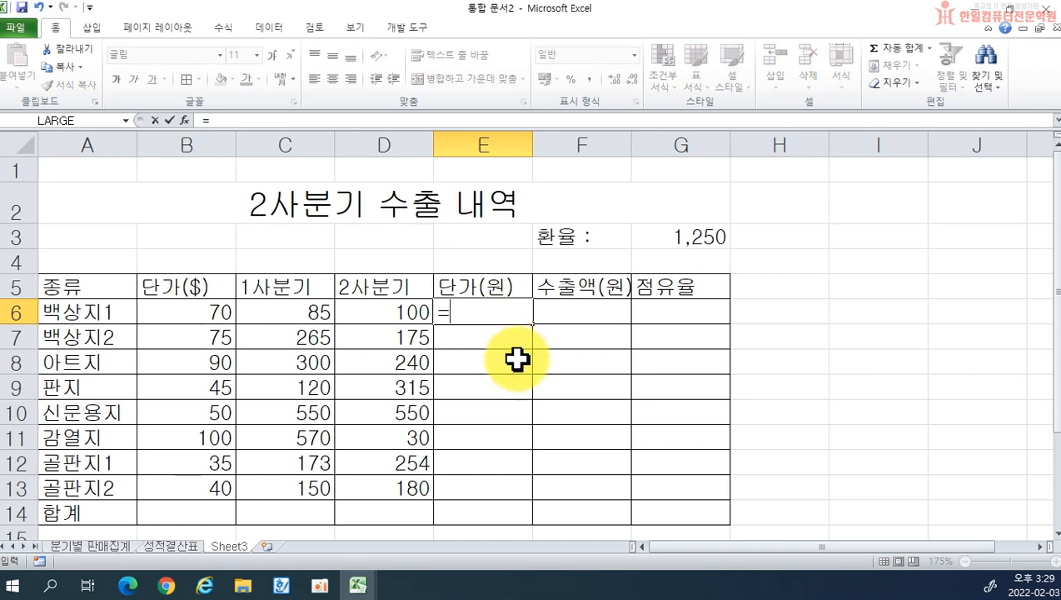
click(175, 314)
text(*)
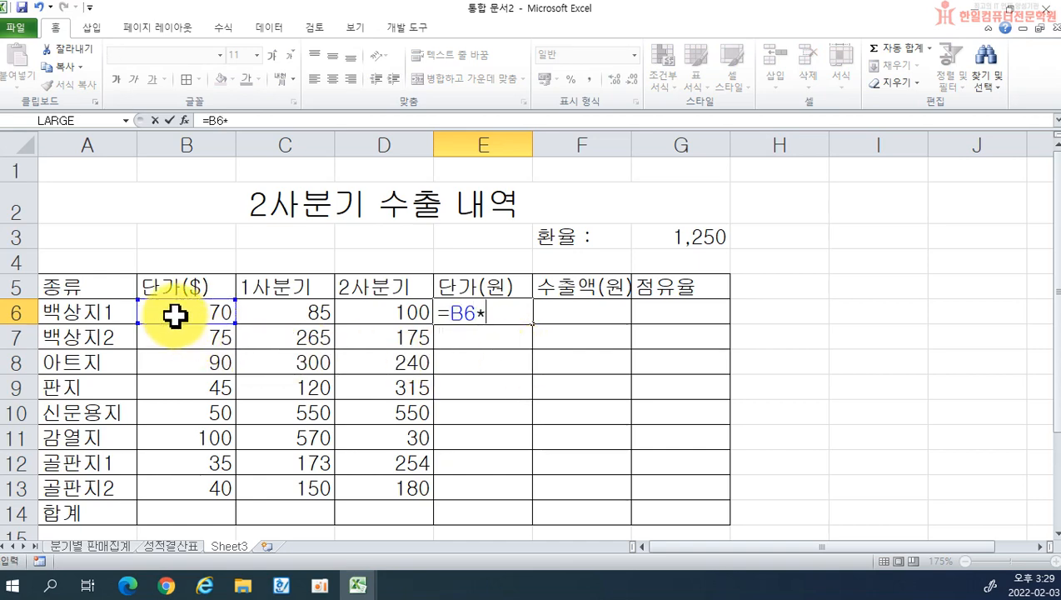
click(666, 233)
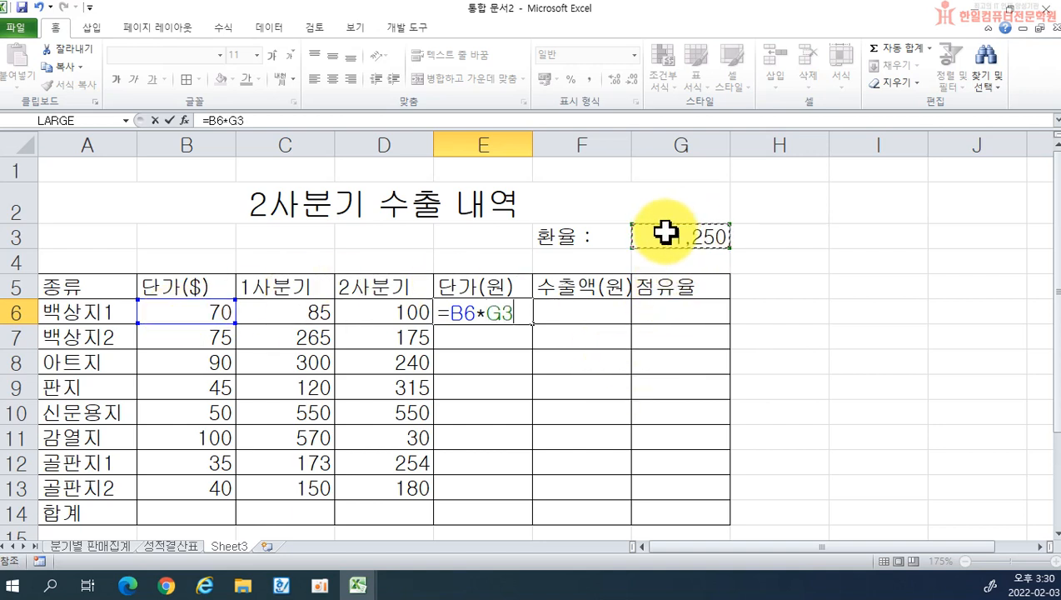
key(Return)
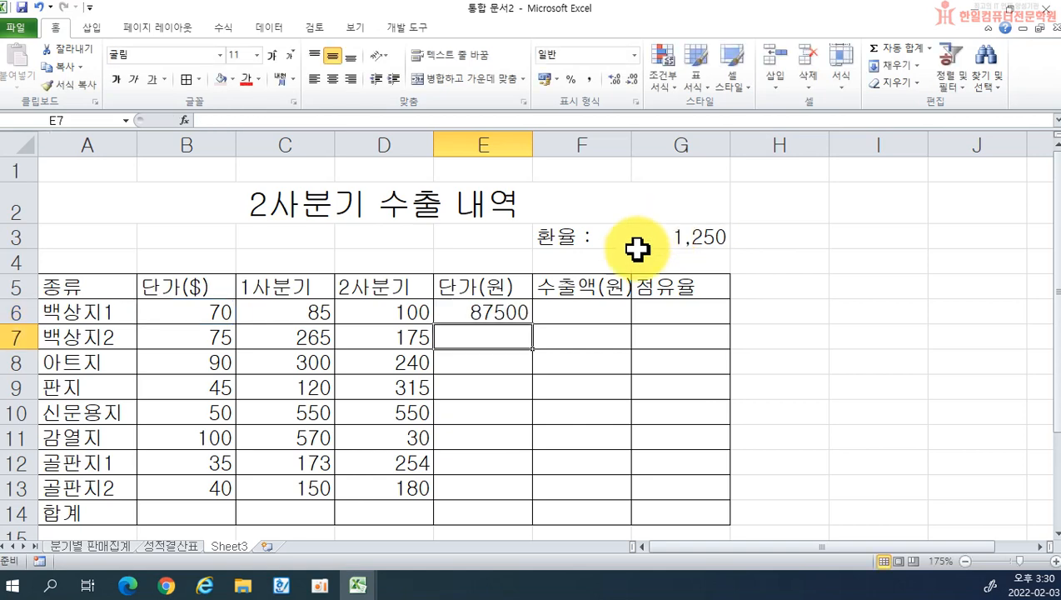
click(698, 237)
click(526, 314)
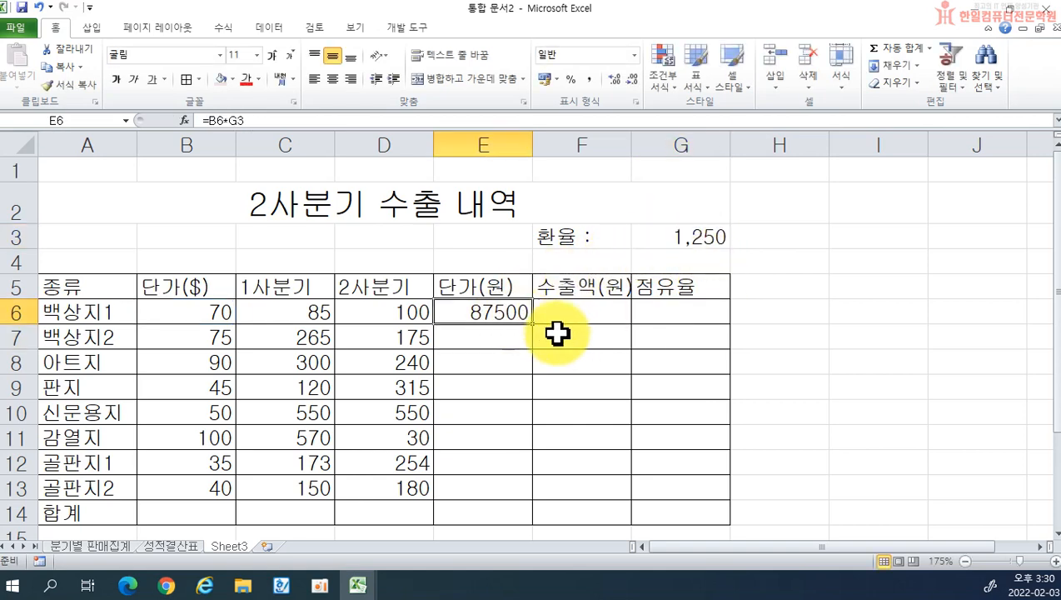
key(Delete)
Try the formula =B6*$G$3 in E6 with a fill down through E13, and clear the filled range
text(=)
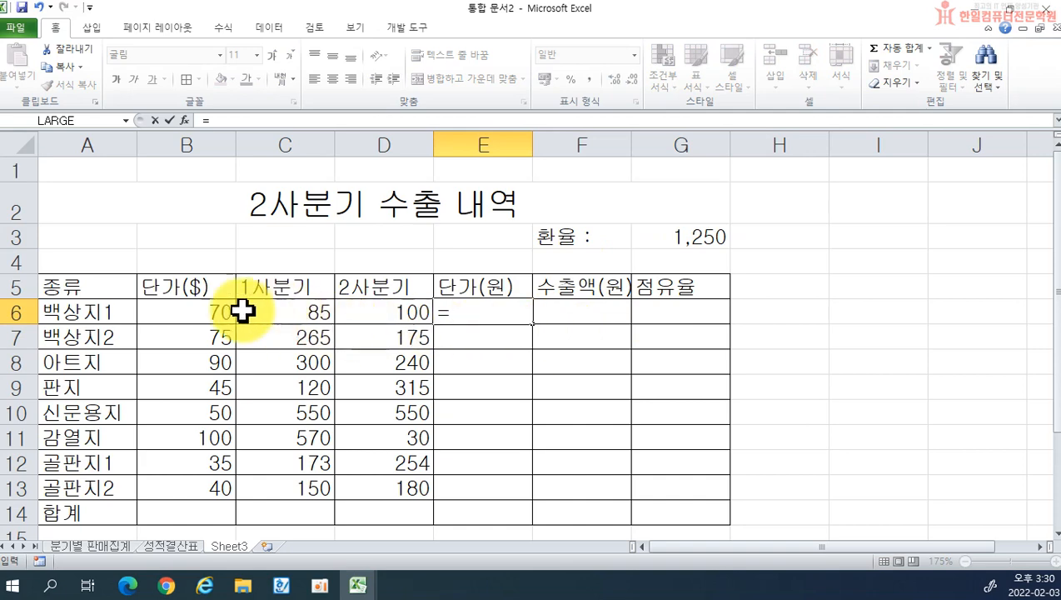
click(203, 311)
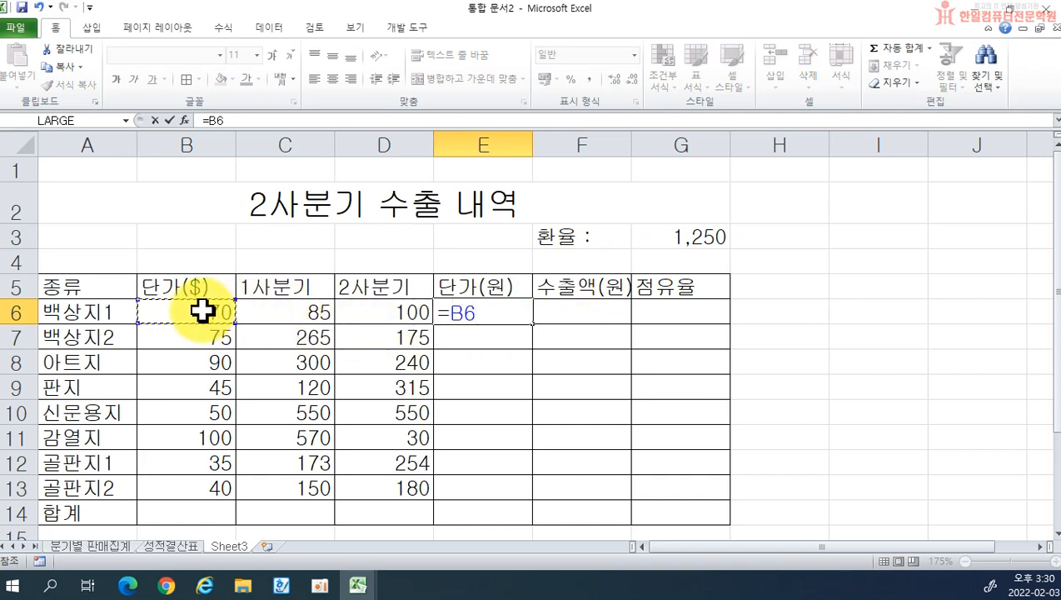
text(*)
click(723, 241)
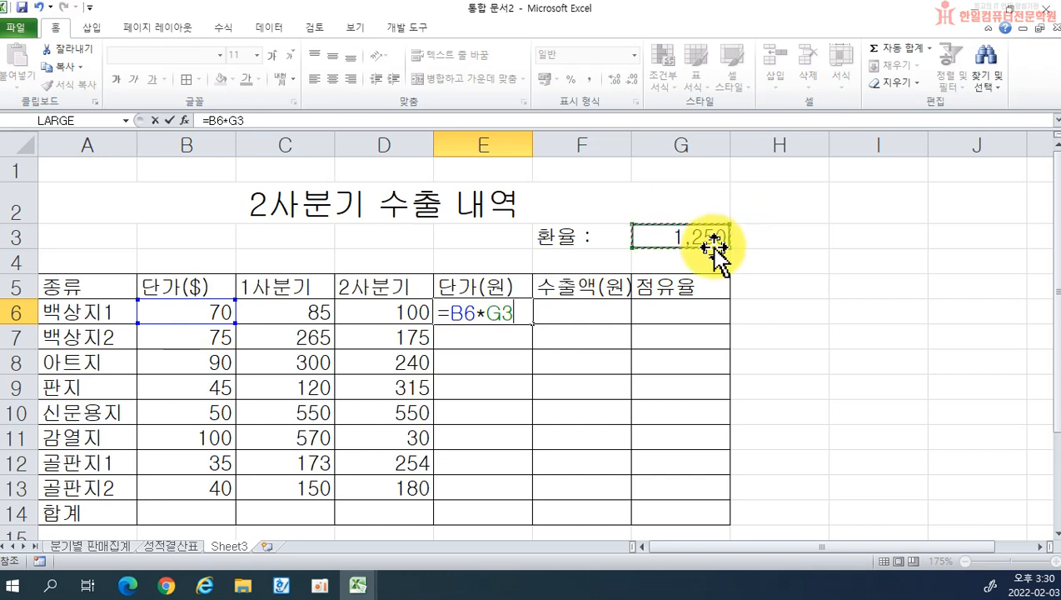
key(F4)
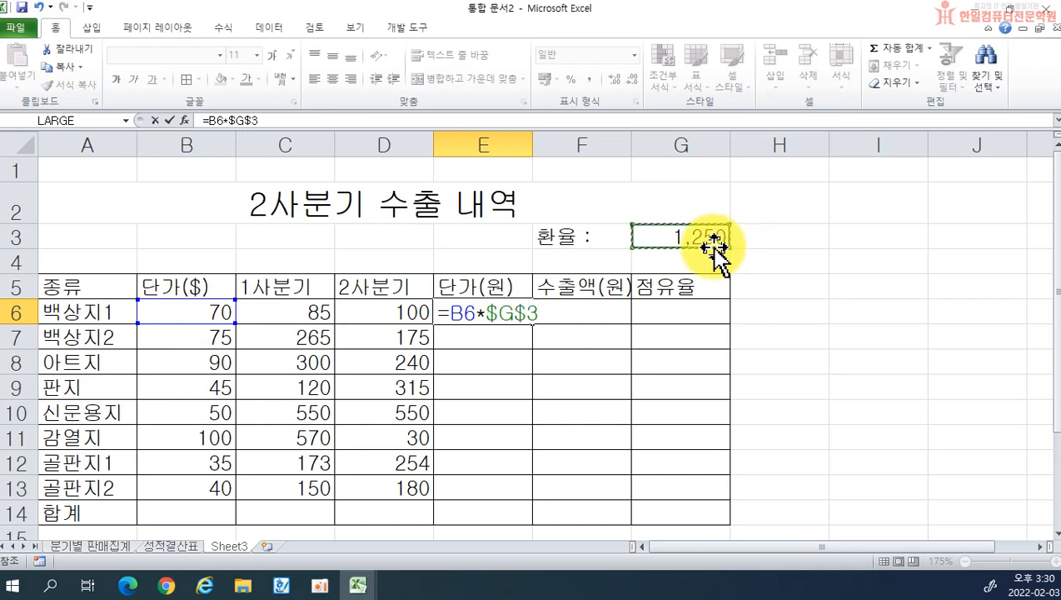
key(Return)
click(527, 310)
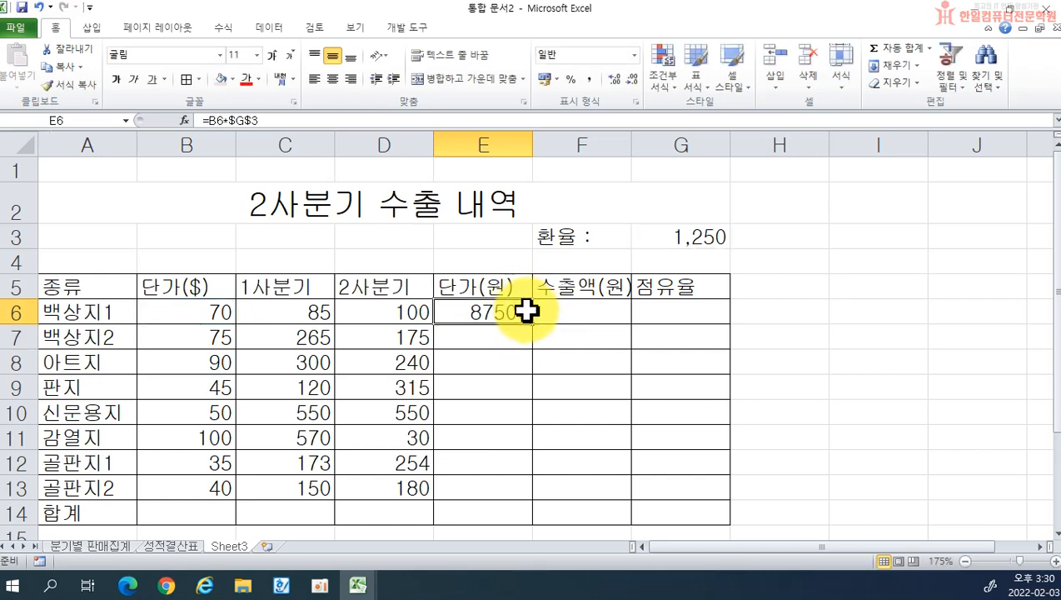
drag(533, 326, 506, 498)
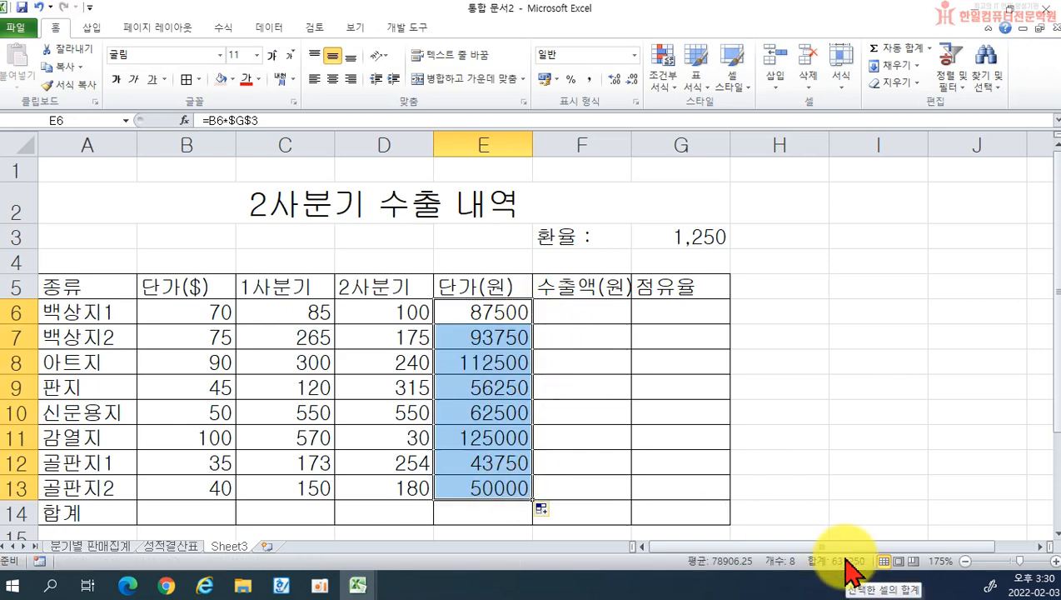
key(Delete)
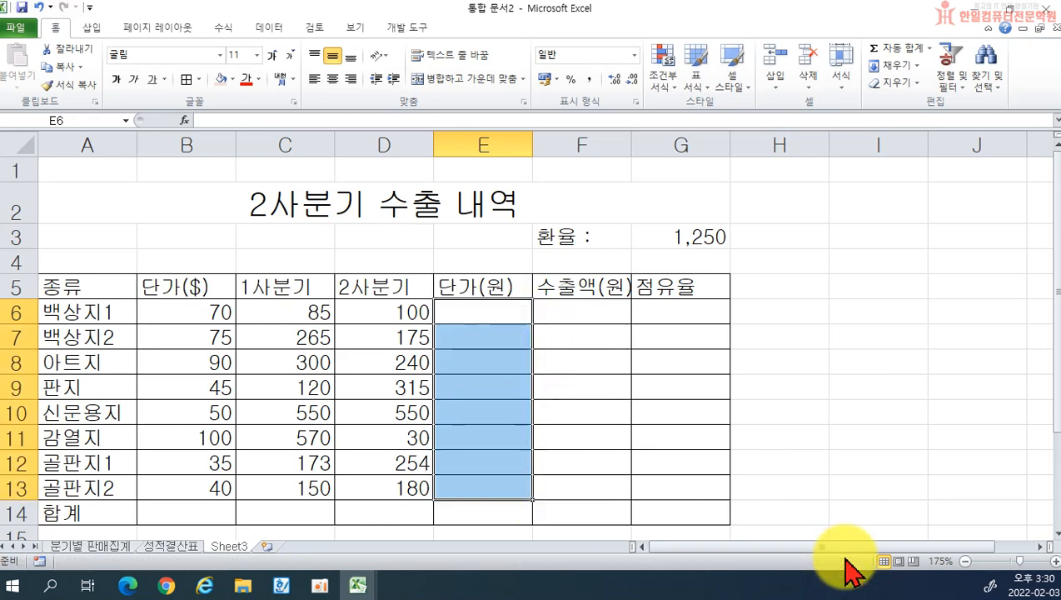
Calculate 단가(원) in E6 with the formula =B6*$G$3, keeping the exchange rate absolute, and fill it down through E13
click(506, 313)
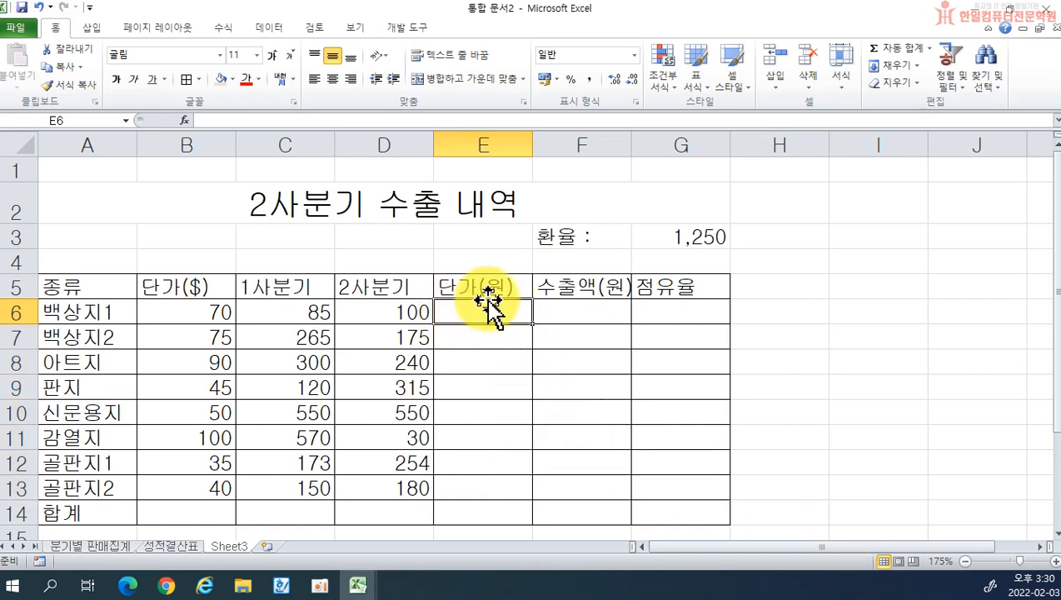
text(=)
click(187, 311)
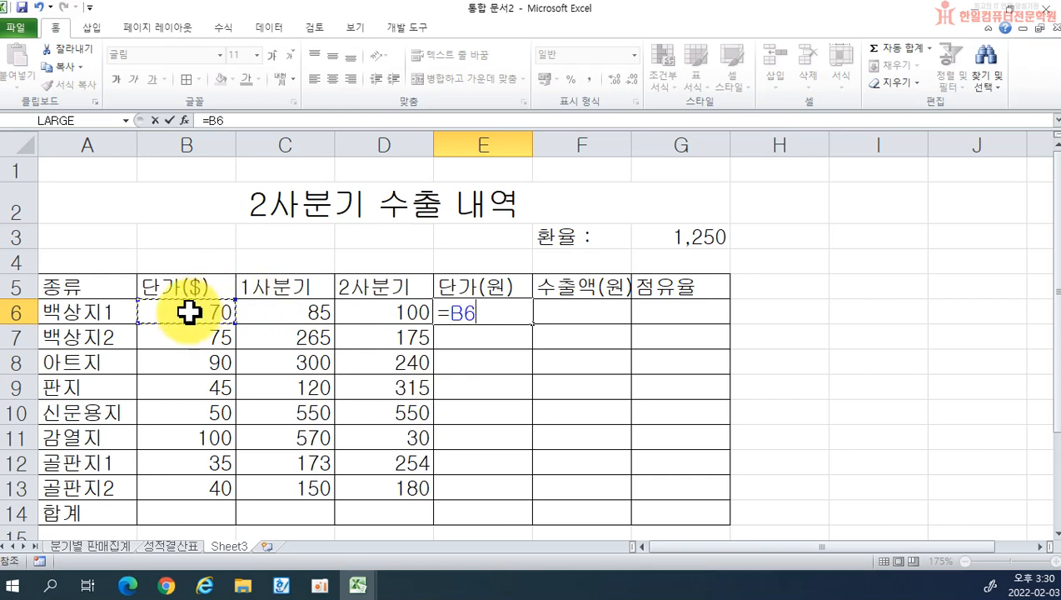
text(*)
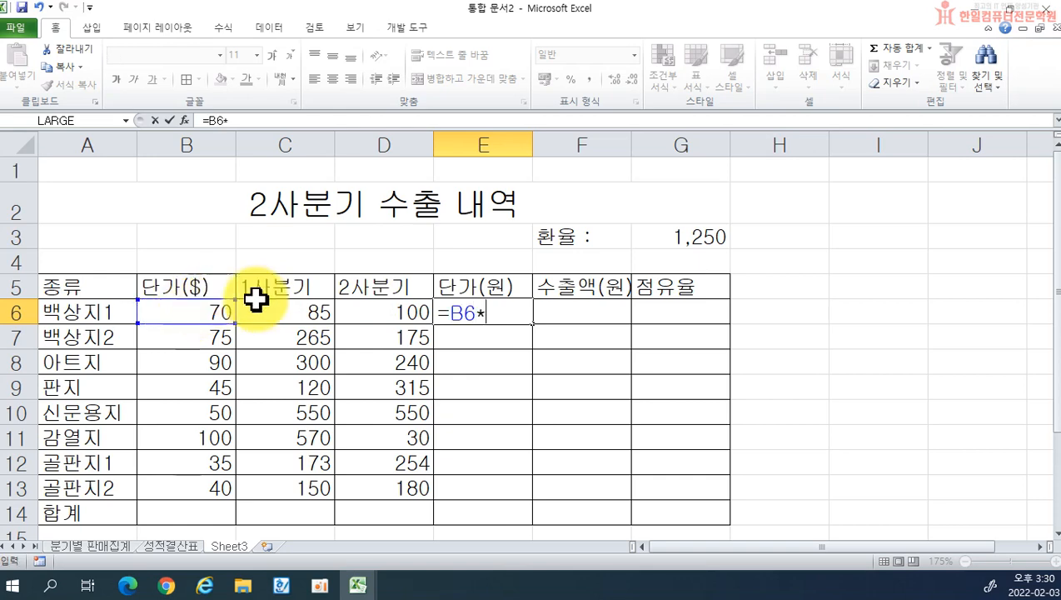
click(696, 239)
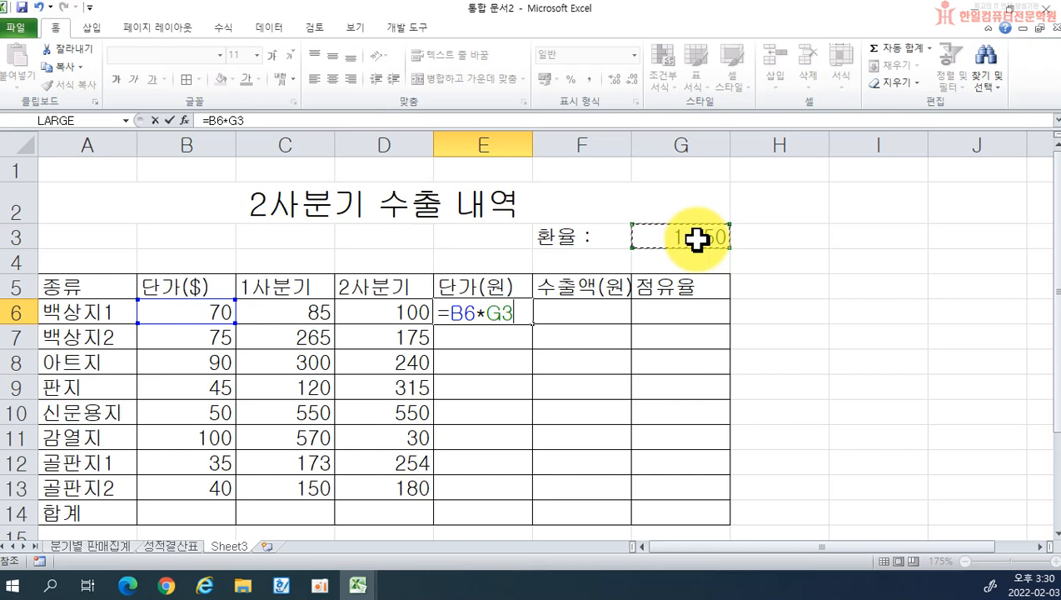
key(F4)
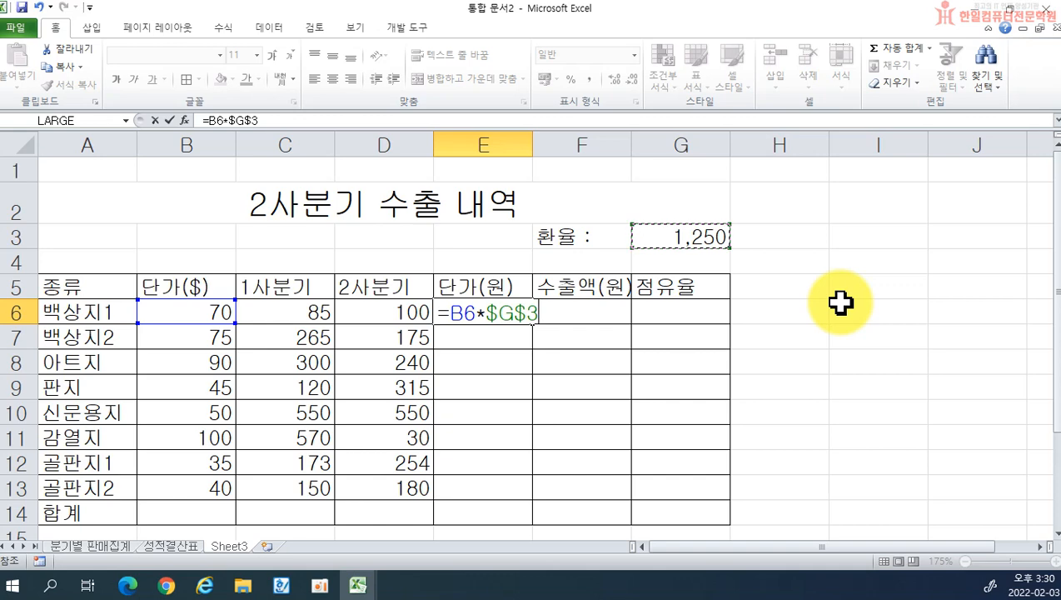
key(Return)
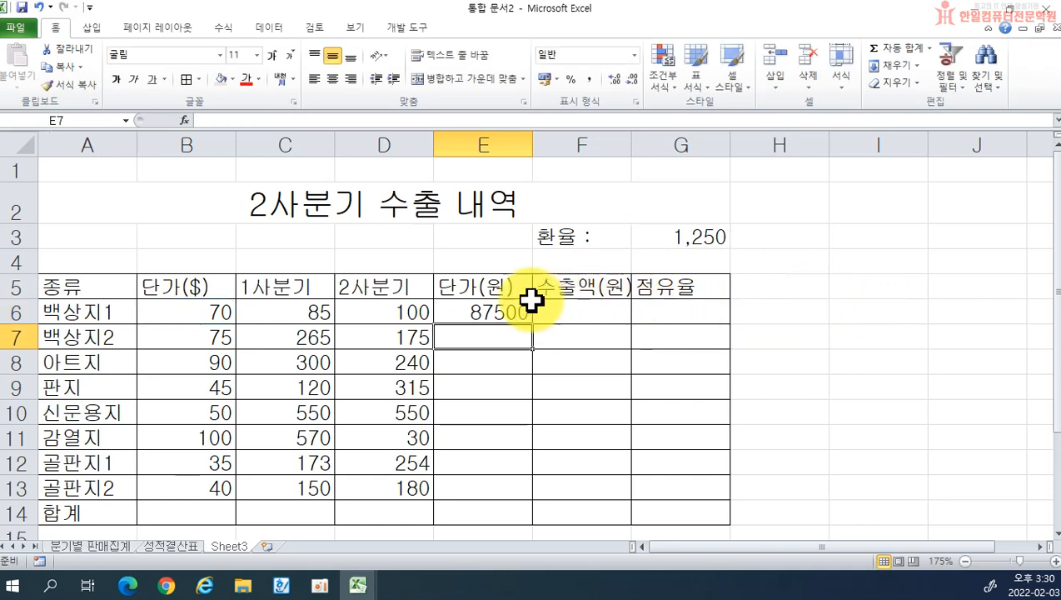
click(494, 307)
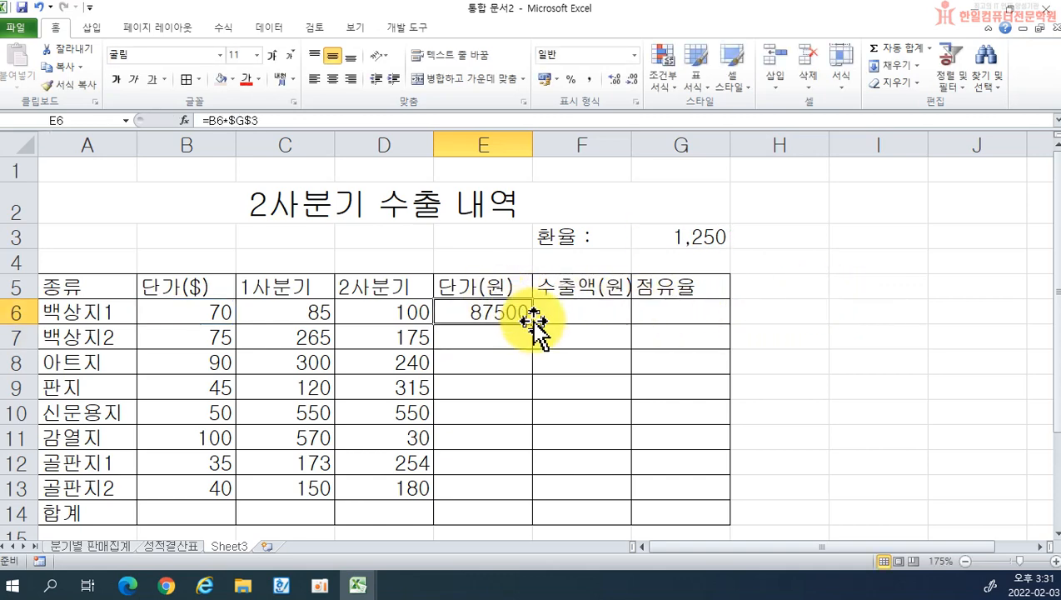
drag(537, 327, 507, 498)
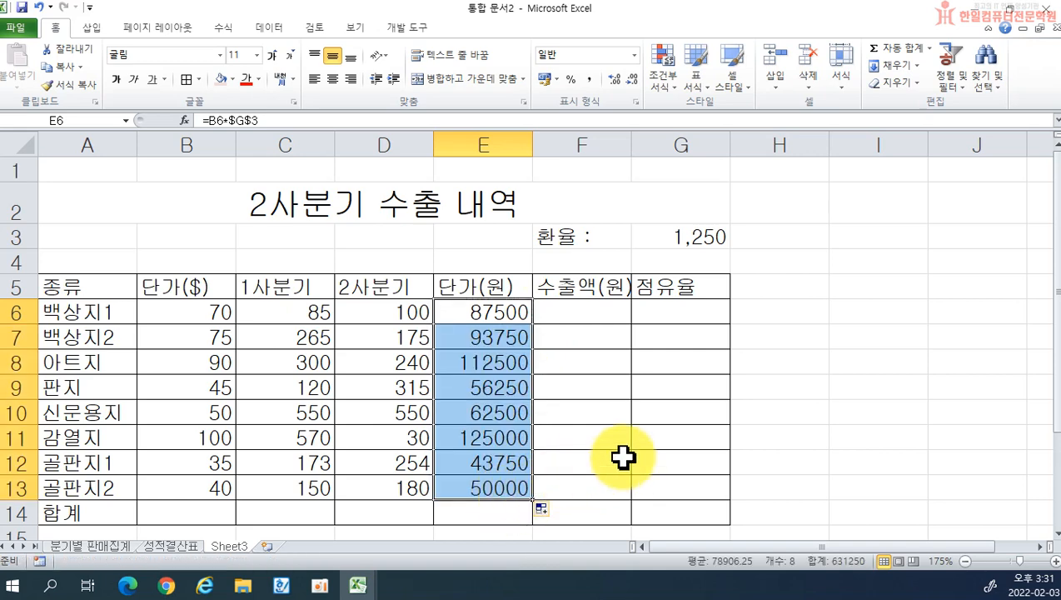
Calculate 수출액(원) in F6 with the formula =E6*(C6+D6) and fill it down through F13
click(581, 315)
text(=)
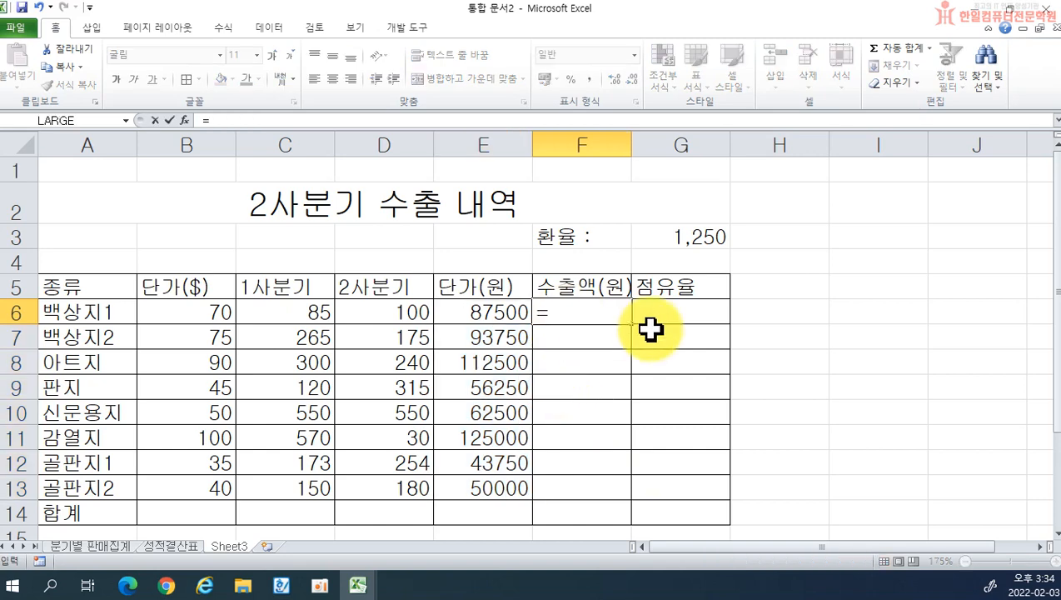
click(472, 313)
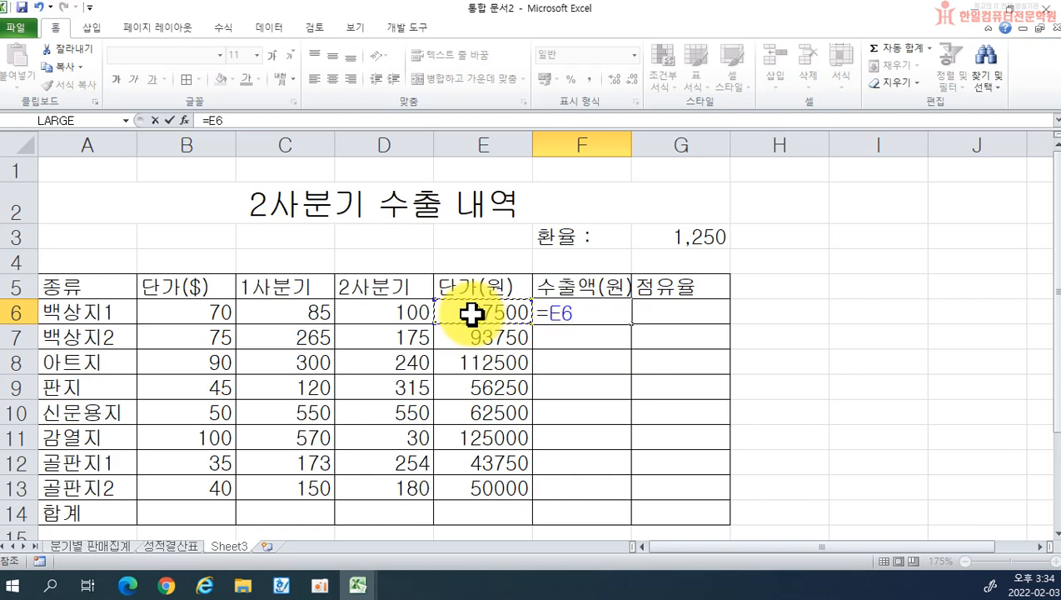
text(+)
text(()
click(301, 311)
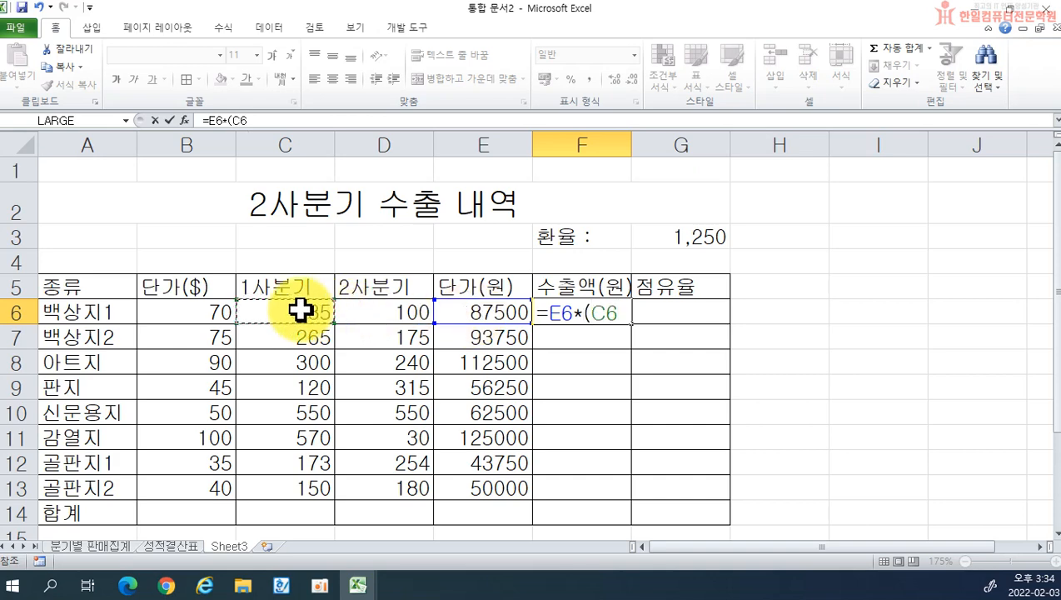
text(+)
click(350, 310)
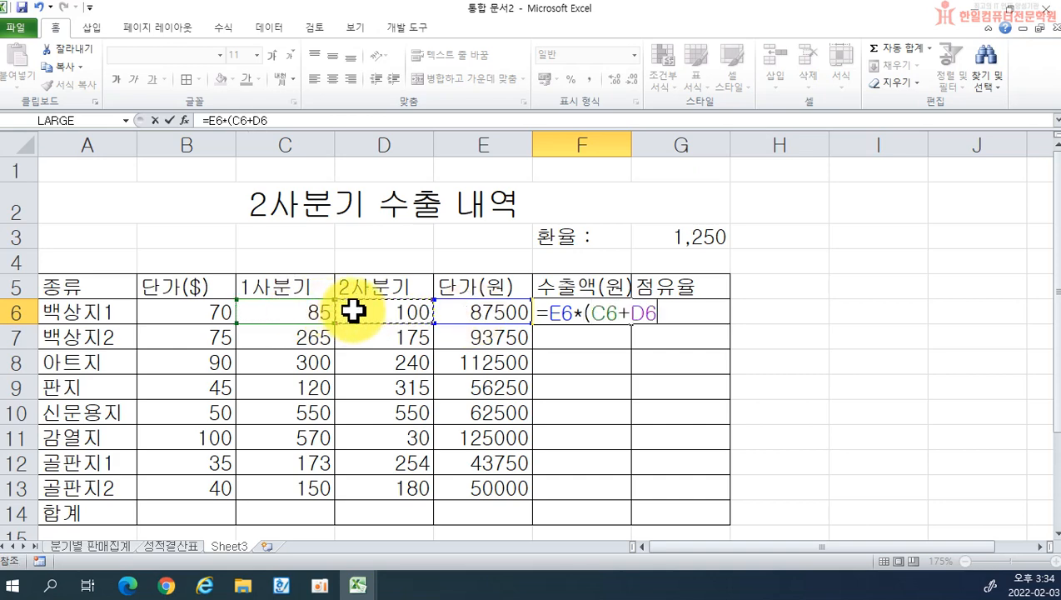
text())
key(Return)
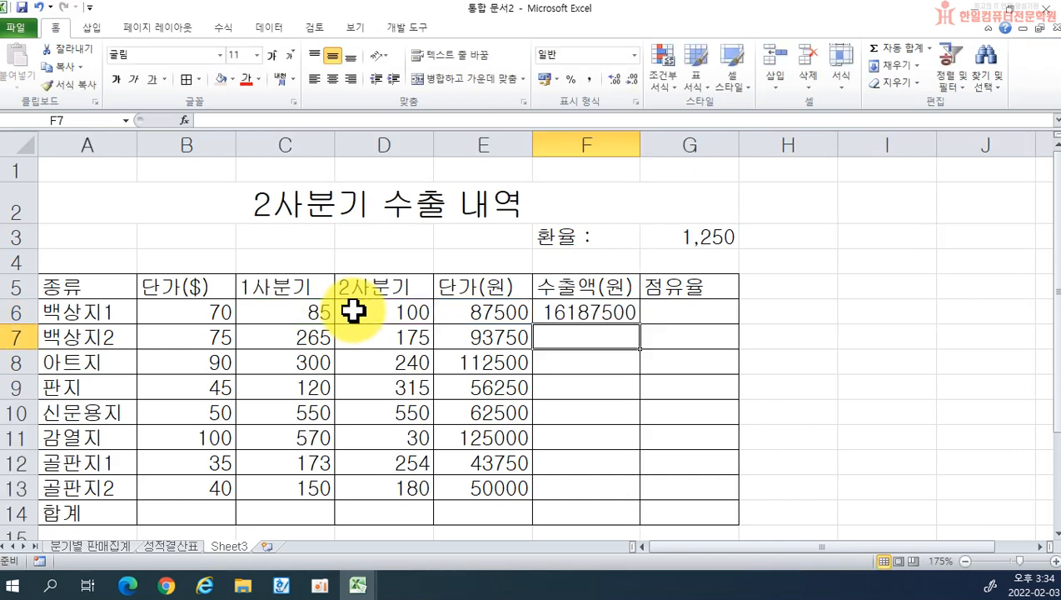
click(559, 310)
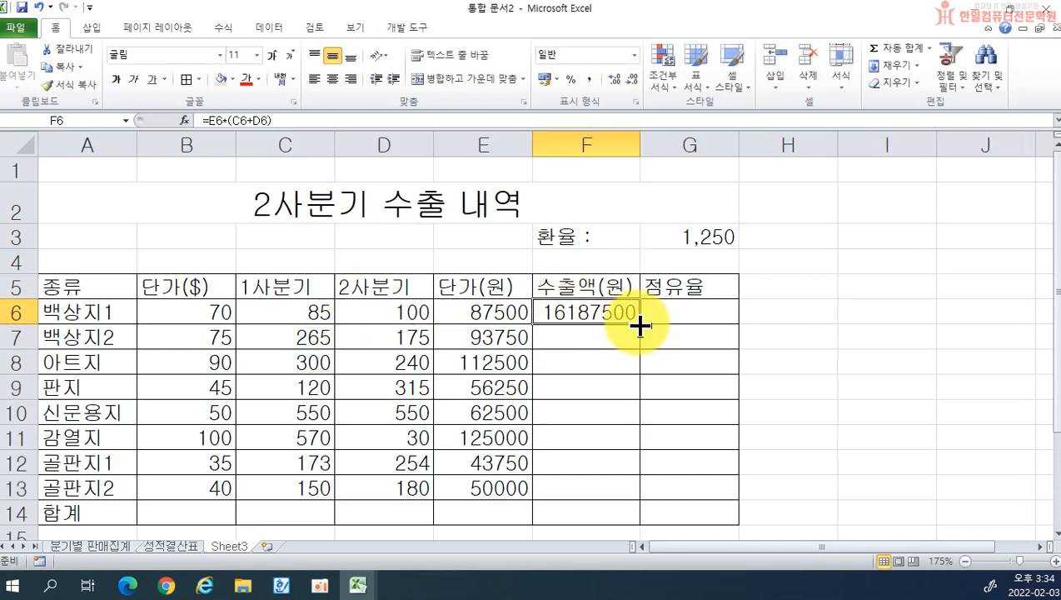
drag(637, 325, 617, 491)
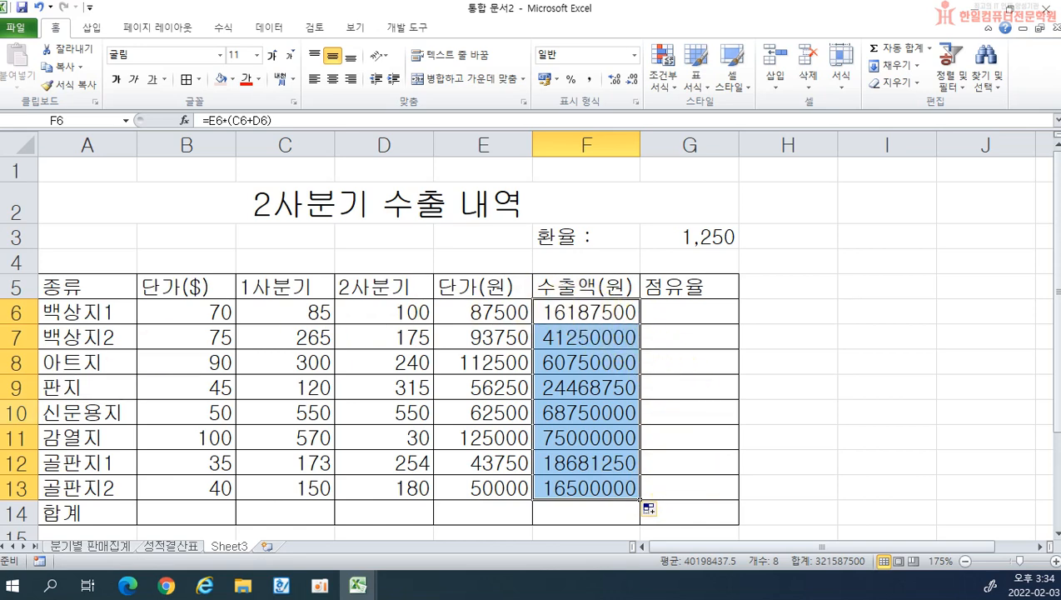
Switch to the Hangul exercise document, examine the calculation rules below the 수출 내역 table, and return to Excel
drag(1, 17, 483, 2)
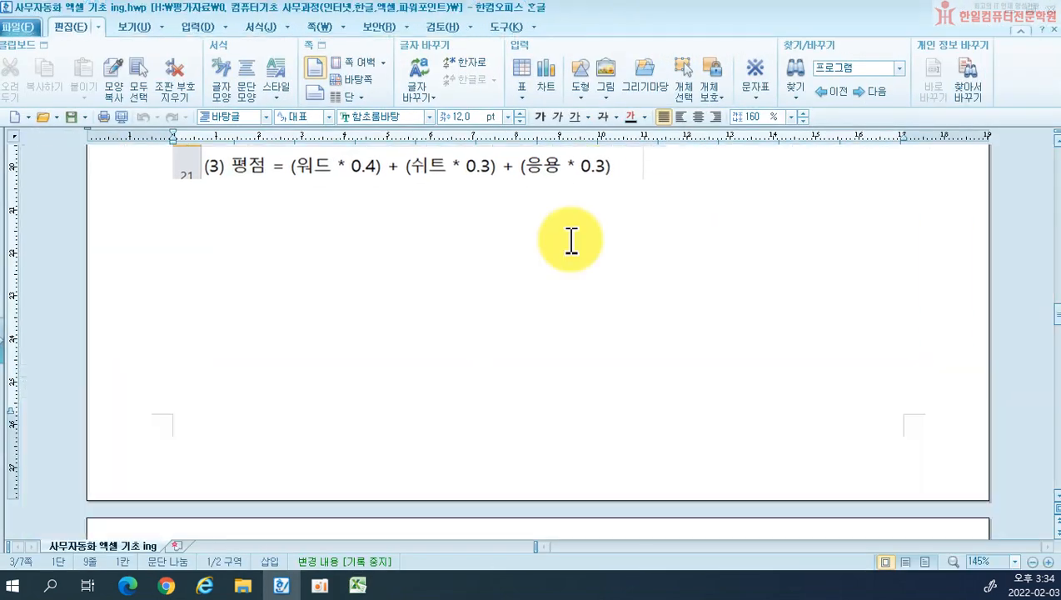
scroll(582, 273, up, 3)
scroll(432, 421, down, 10)
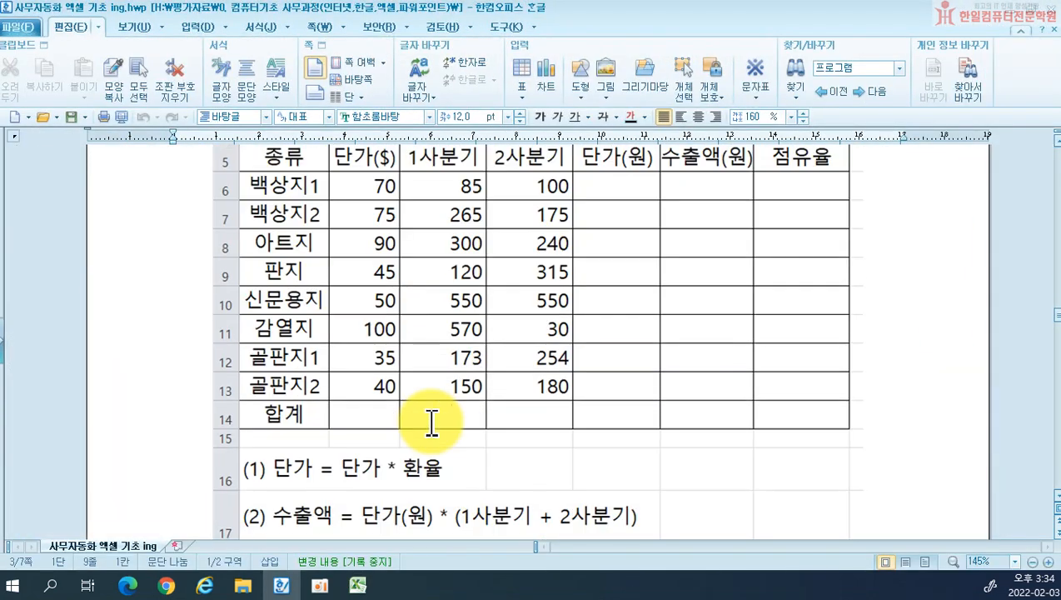
scroll(346, 267, up, 2)
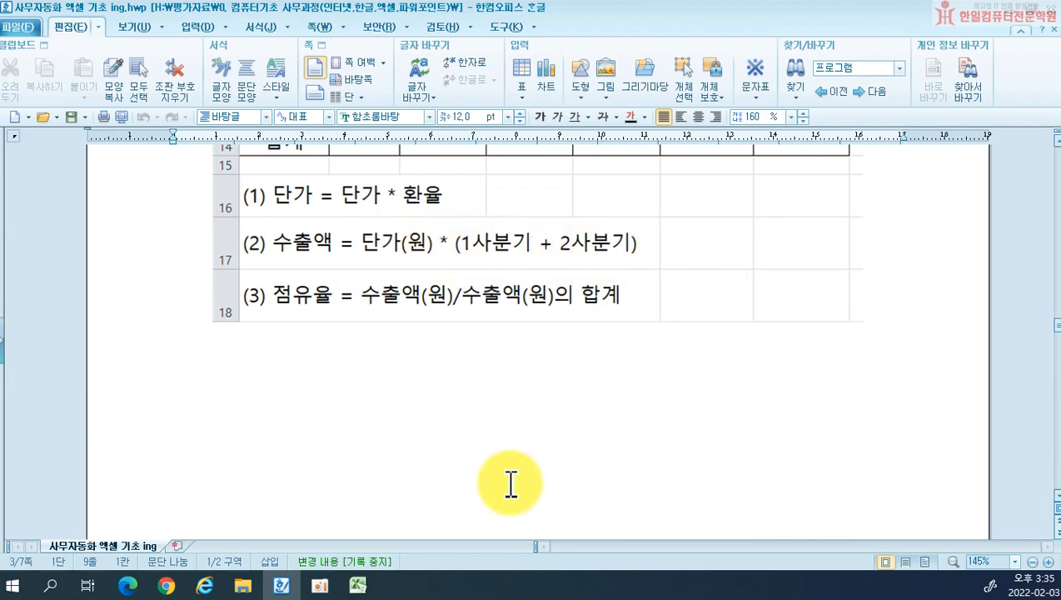
mouse_move(360, 587)
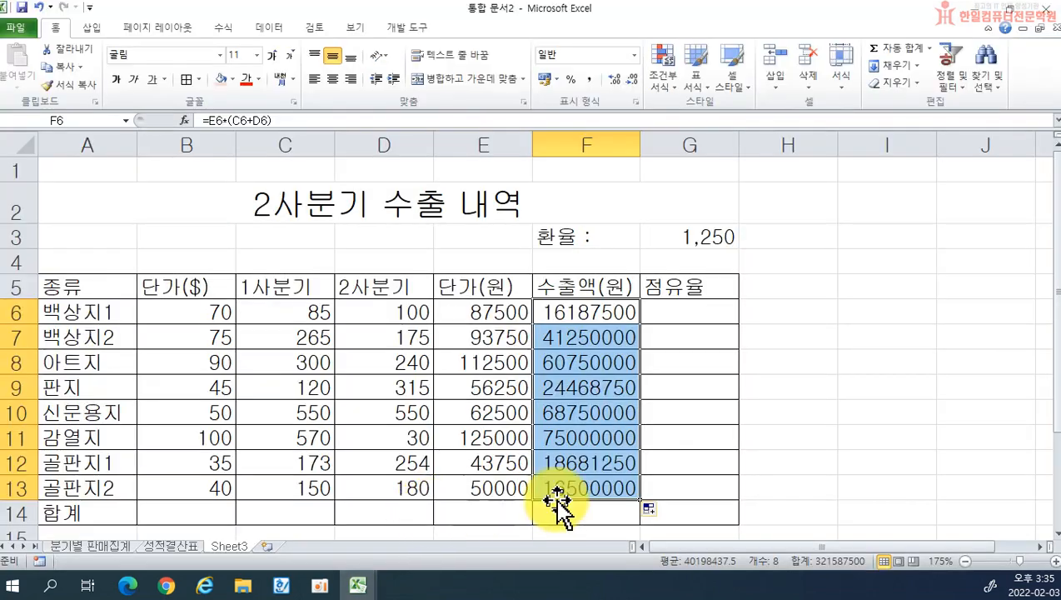
Examine the cell references used by the 수출액(원) formula in F6, and leave the formula as it is
click(425, 495)
click(821, 477)
click(561, 310)
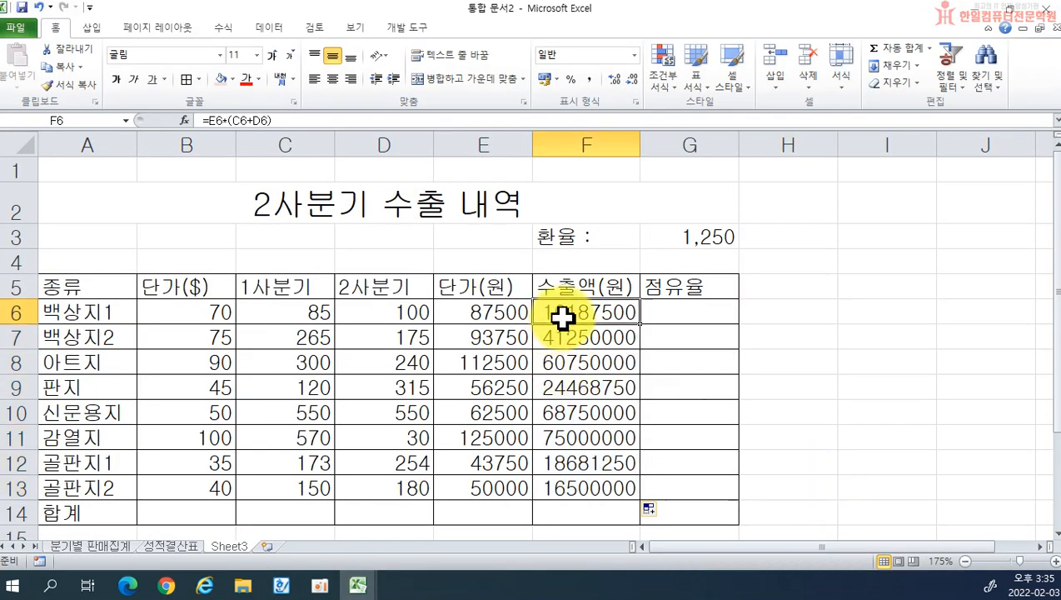
double_click(588, 311)
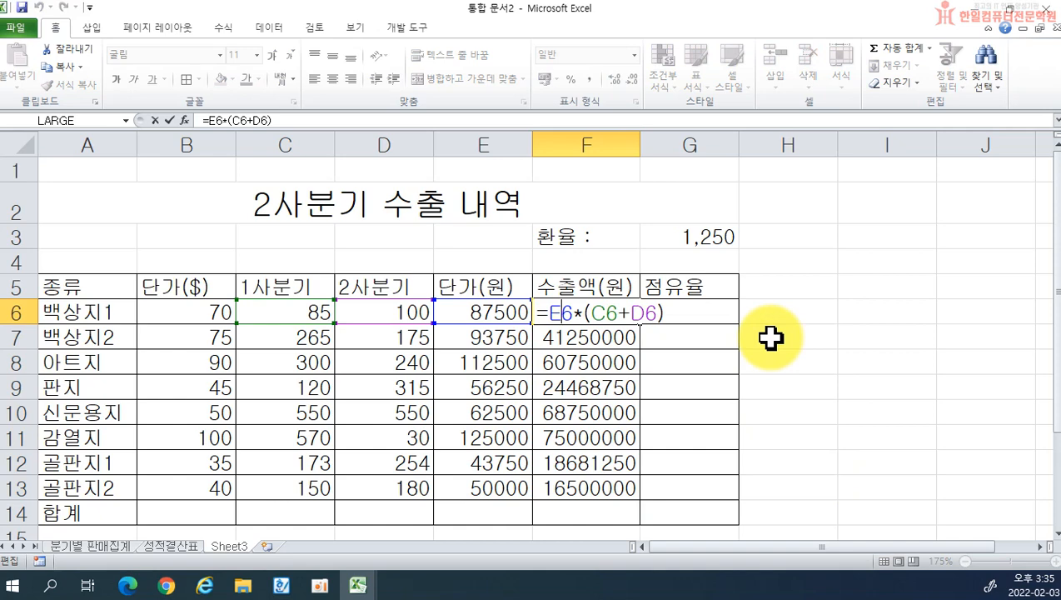
key(Return)
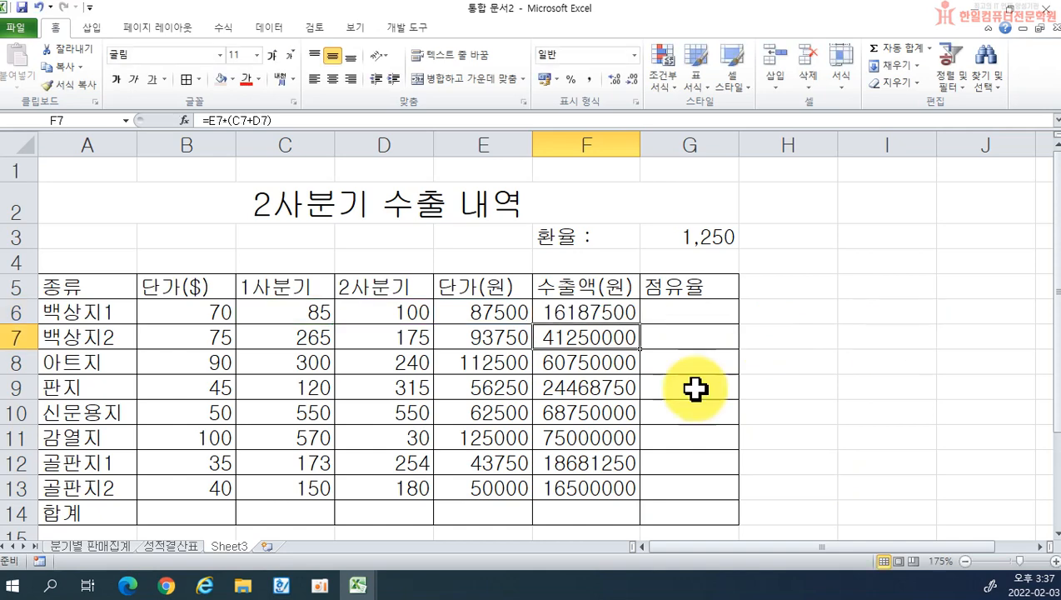
Try totalling 단가($) in B14 with the formula =B6+B7+B8+B9+B10+B11+B12+B13, and clear the cell
click(225, 513)
text(=)
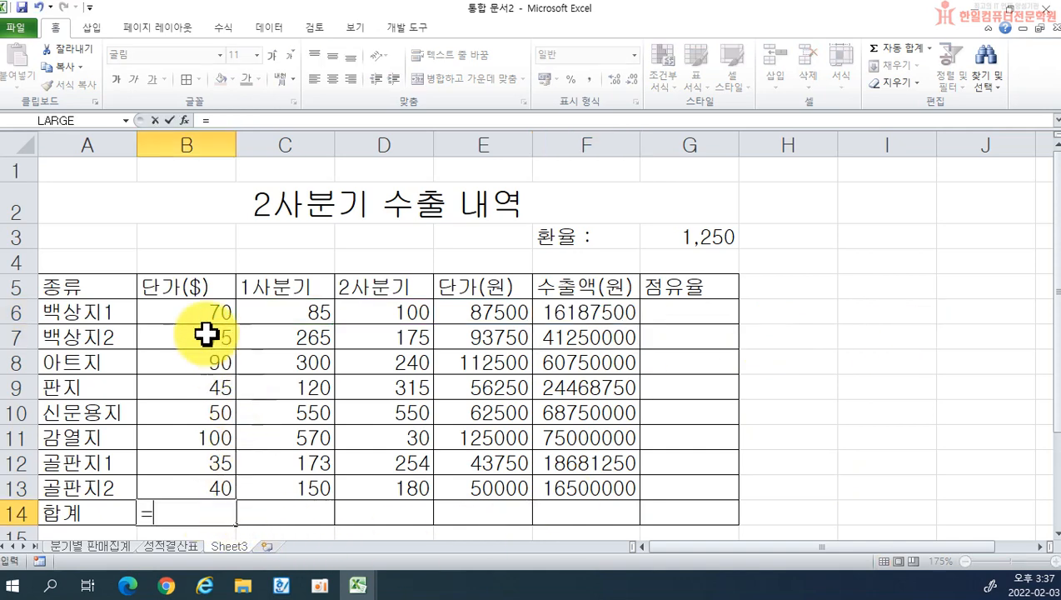
click(174, 306)
text(+)
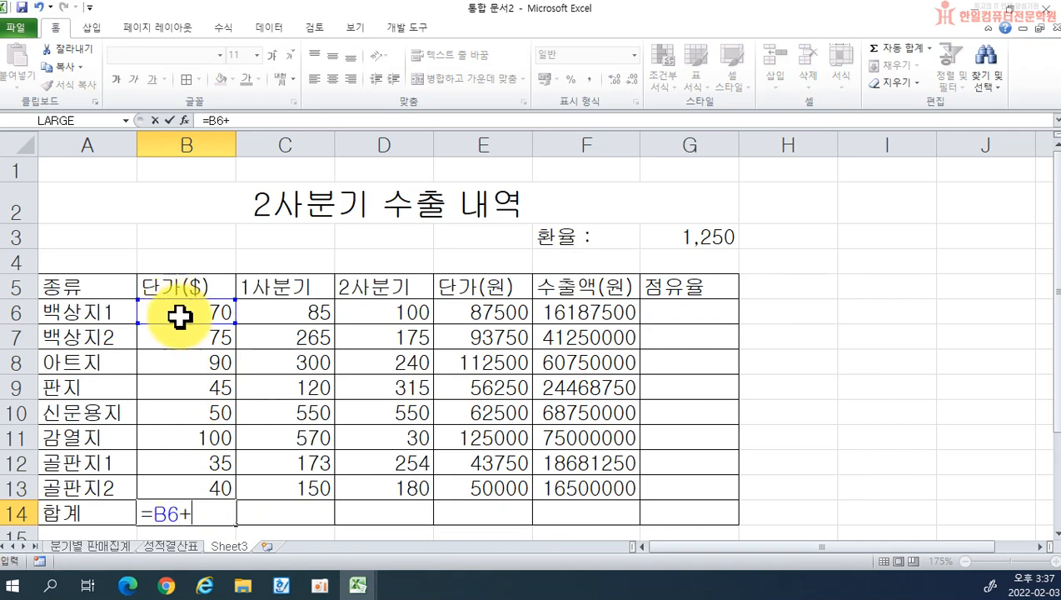
click(185, 331)
text(+)
click(169, 363)
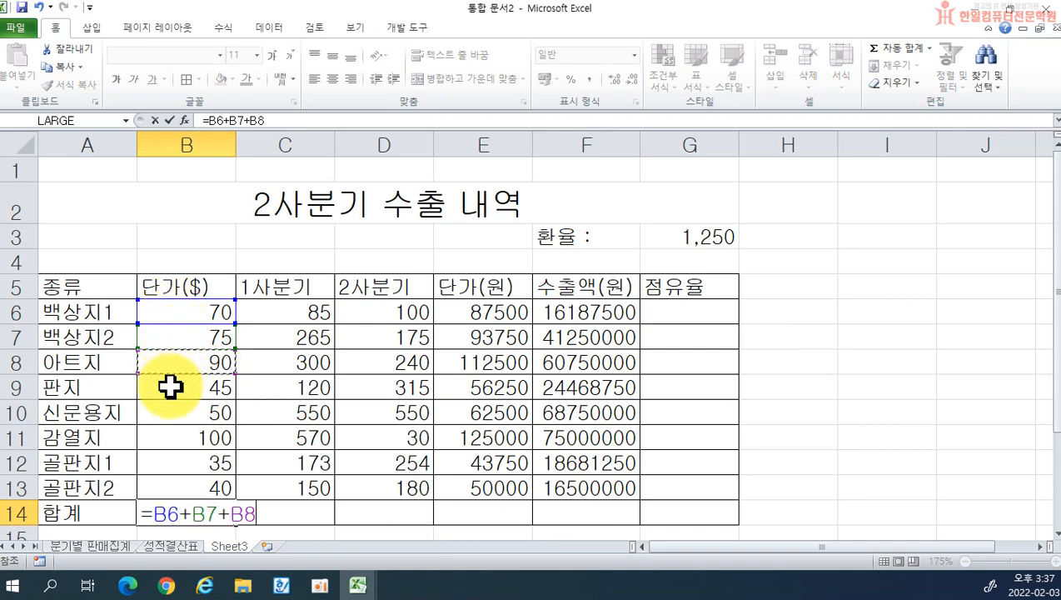
text(+)
click(170, 387)
text(+)
click(173, 412)
text(+)
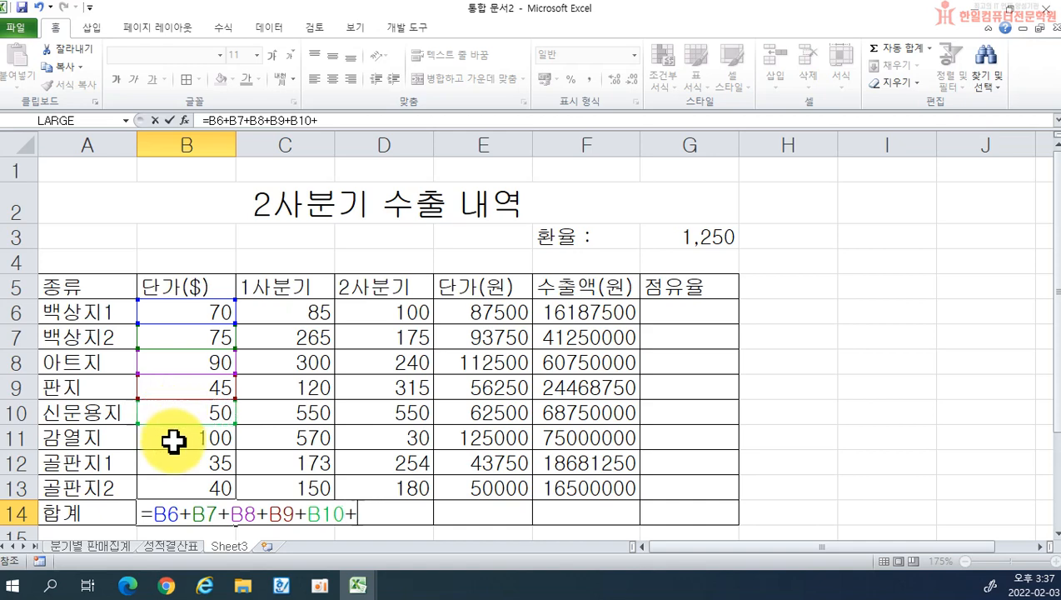
click(175, 437)
text(+)
click(176, 471)
text(+)
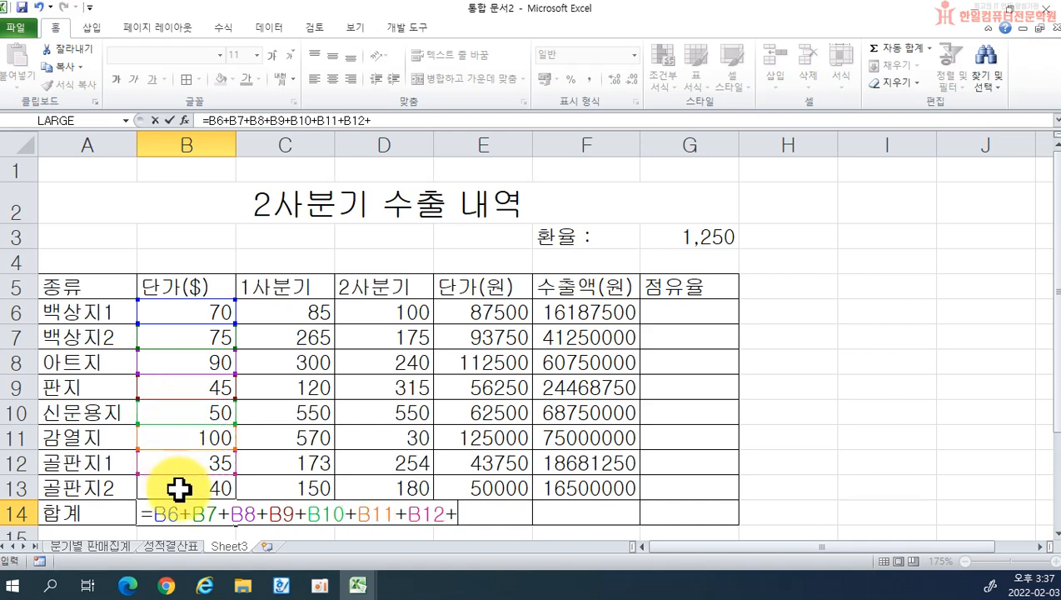
click(179, 487)
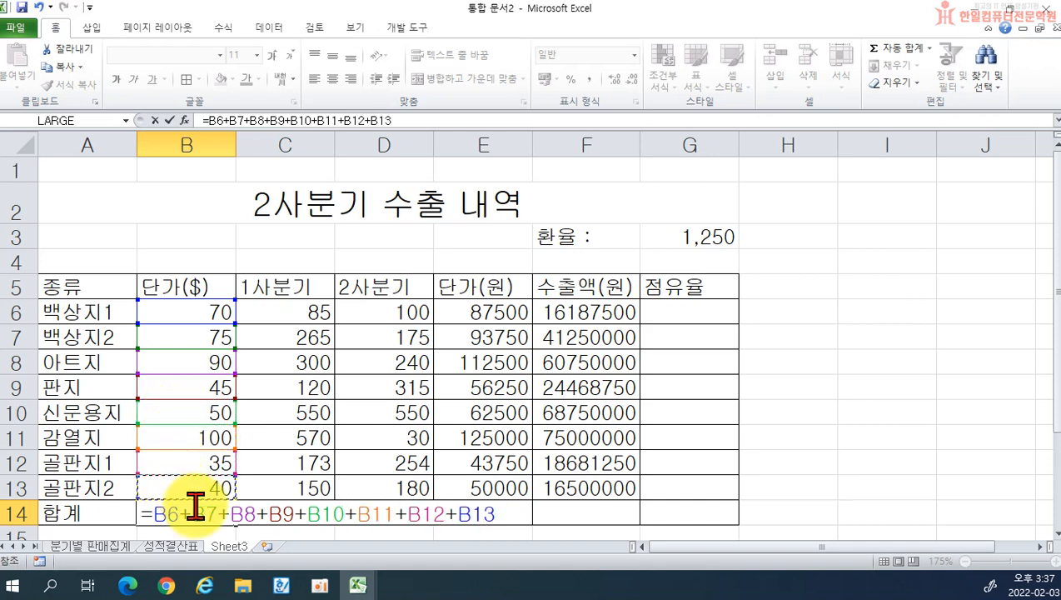
key(Return)
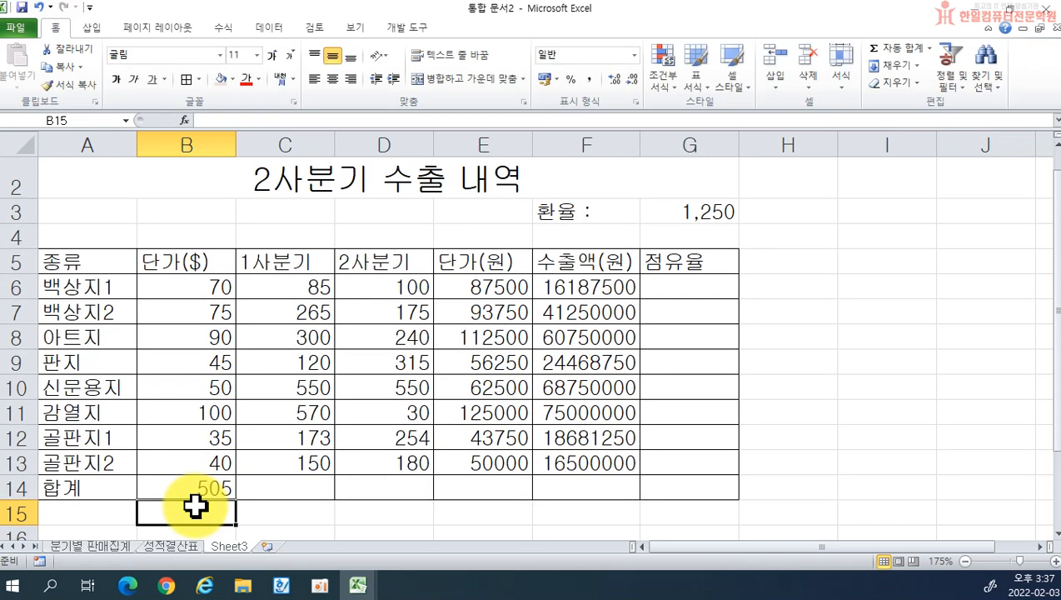
click(204, 491)
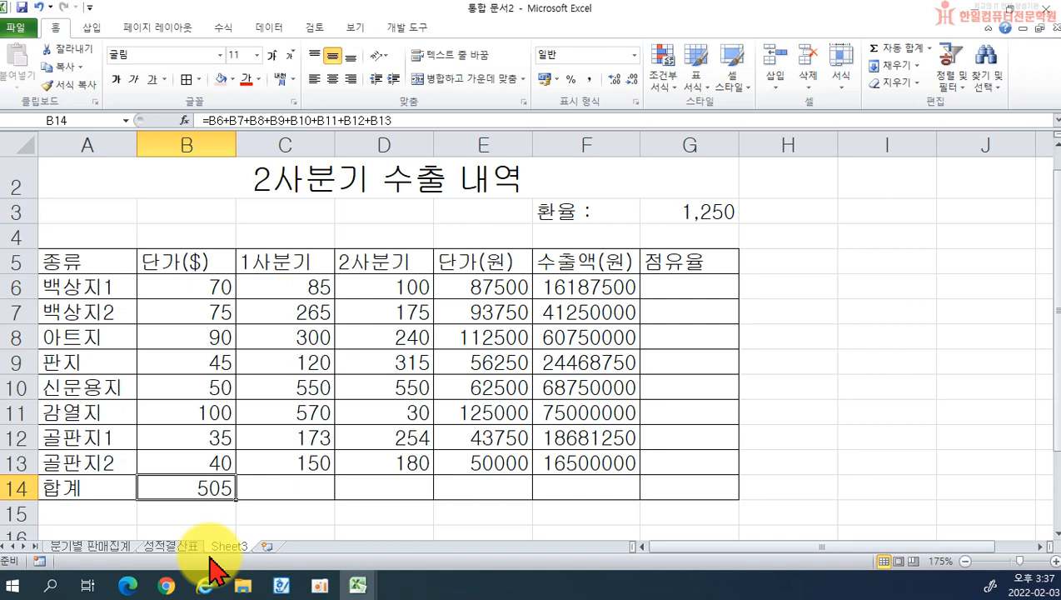
key(Delete)
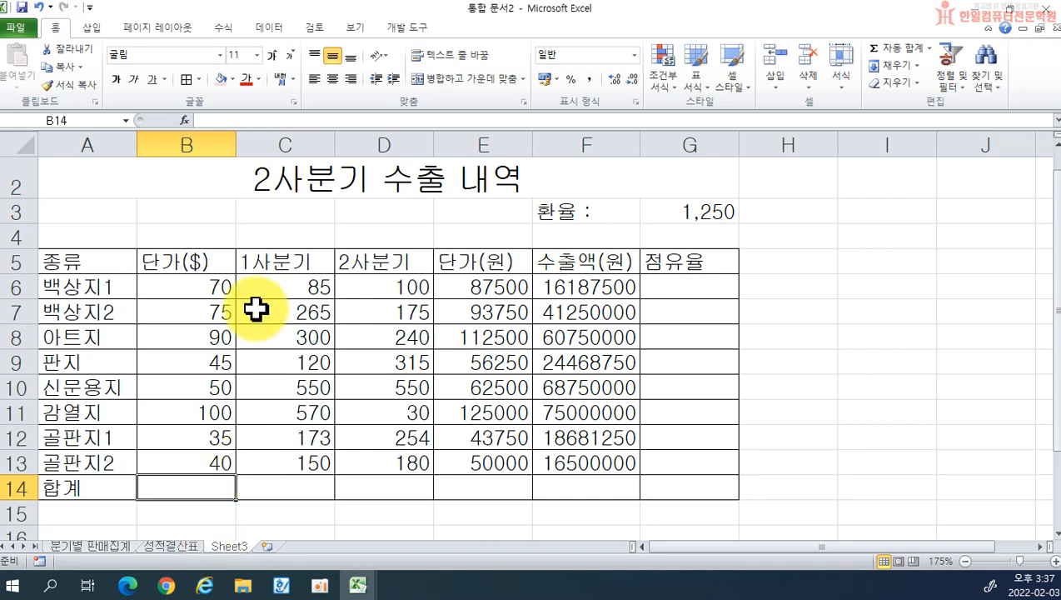
Total the 단가($) column in B14 using AutoSum with the formula =SUM(B6:B13)
drag(215, 295, 581, 485)
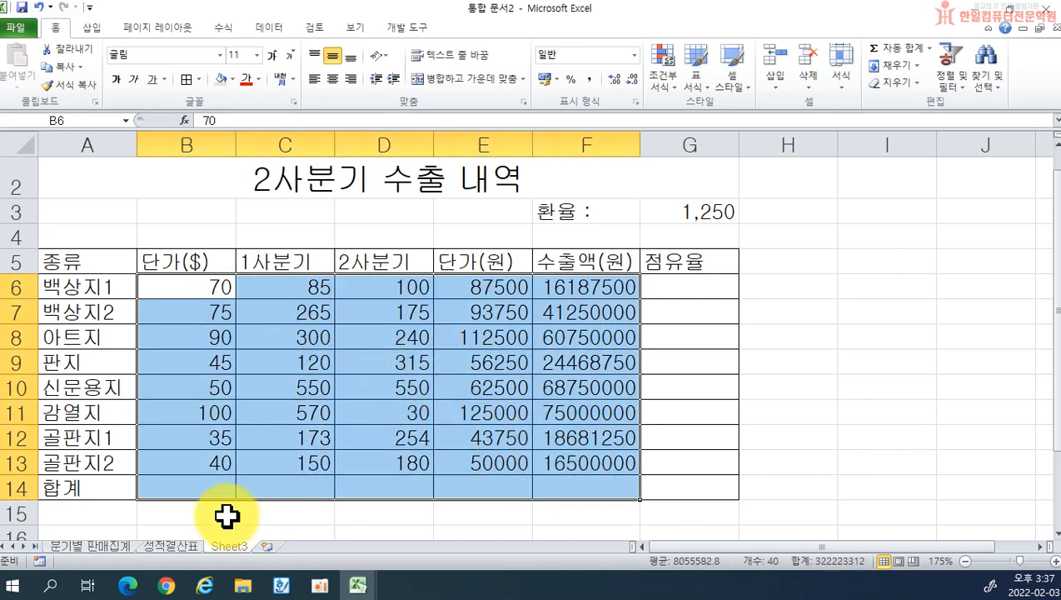
click(191, 491)
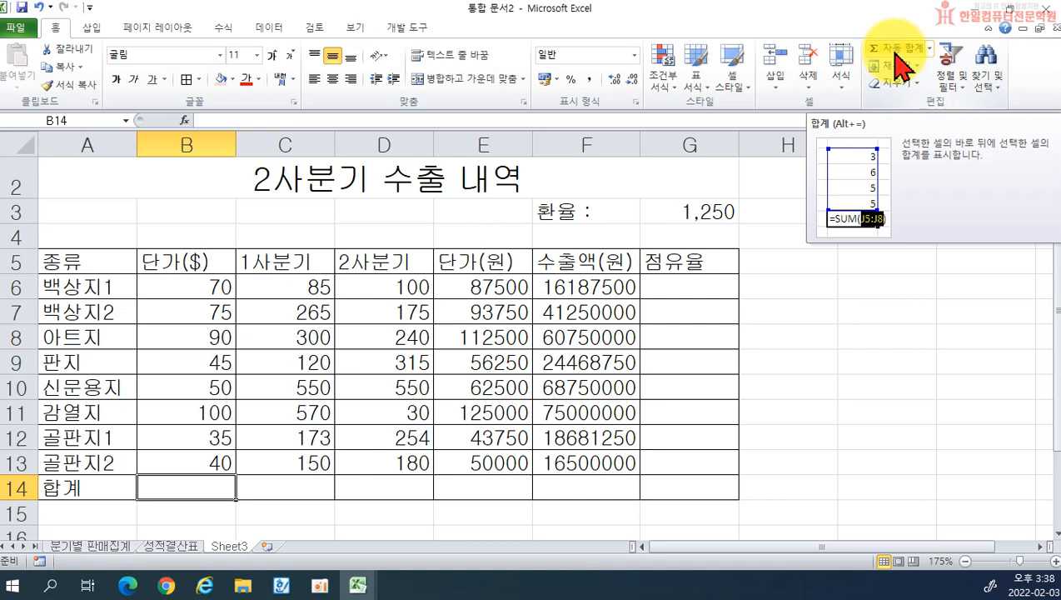
click(897, 52)
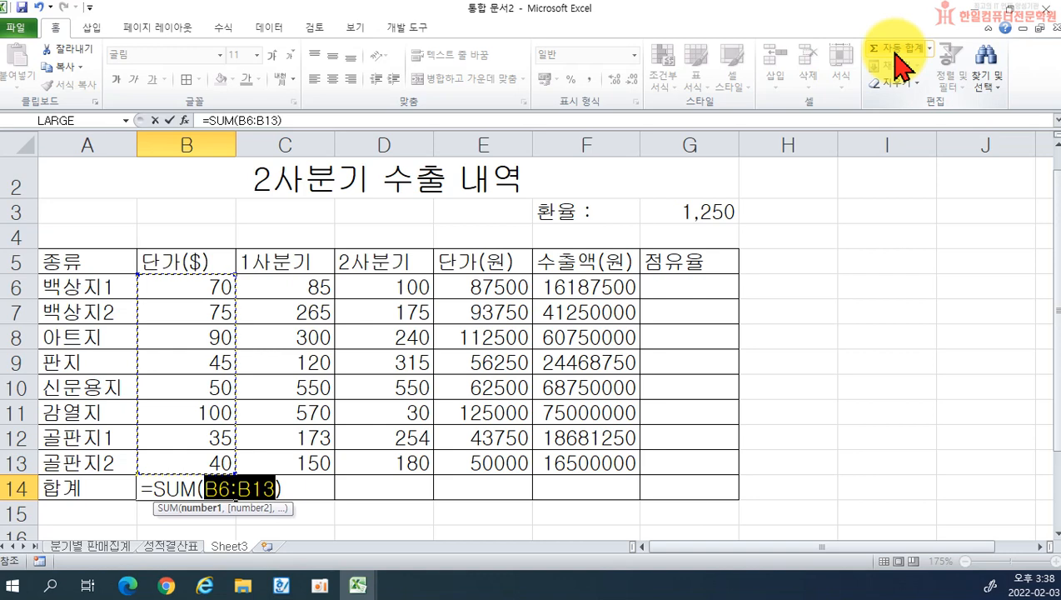
key(Return)
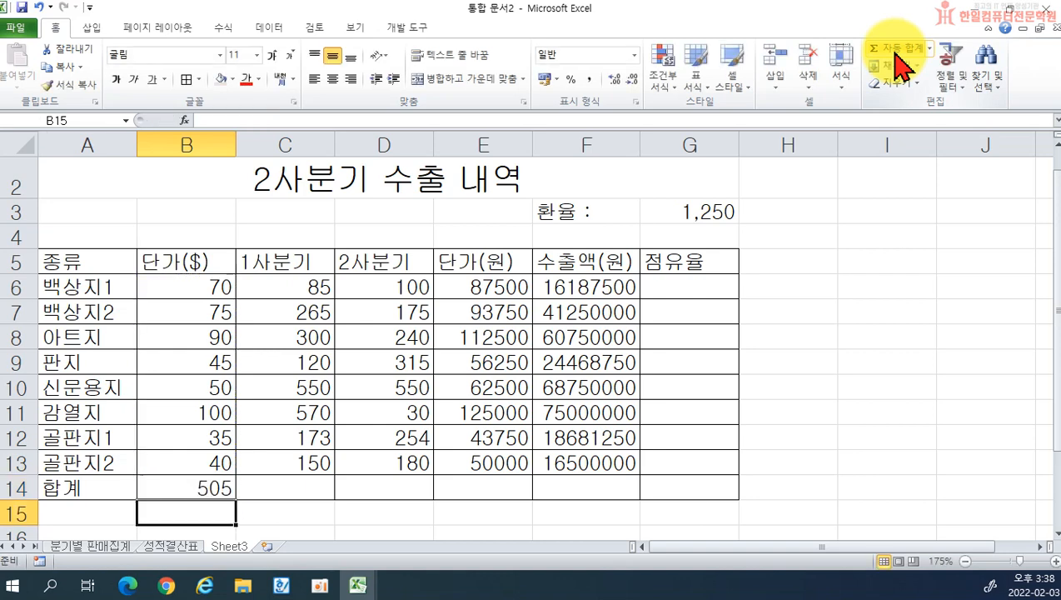
Fill the 합계 formula from B14 across through F14 and slightly widen column F to fit its total
click(210, 489)
drag(239, 502, 605, 495)
double_click(286, 490)
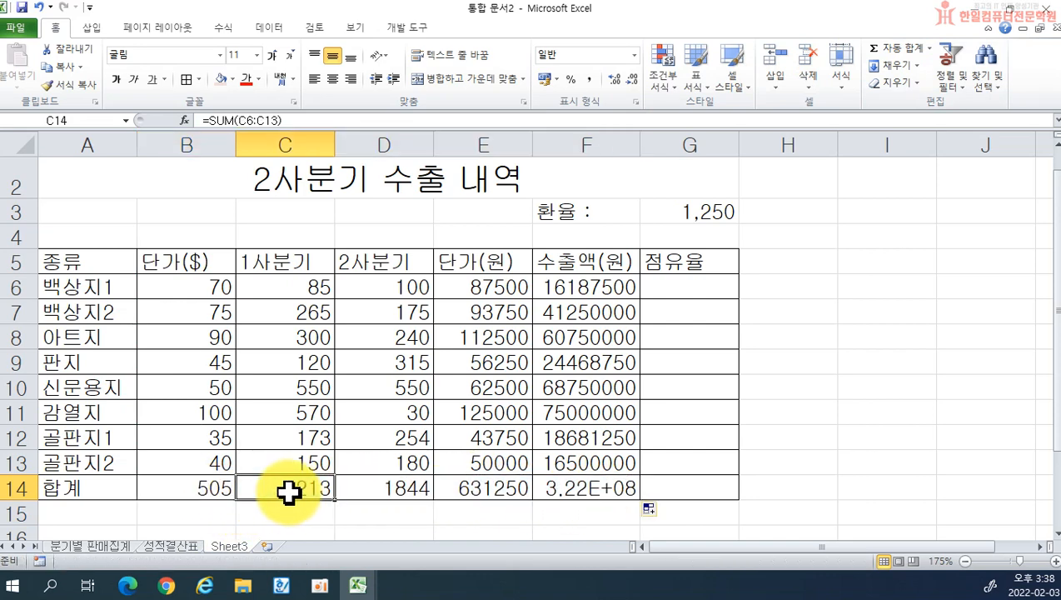
key(Return)
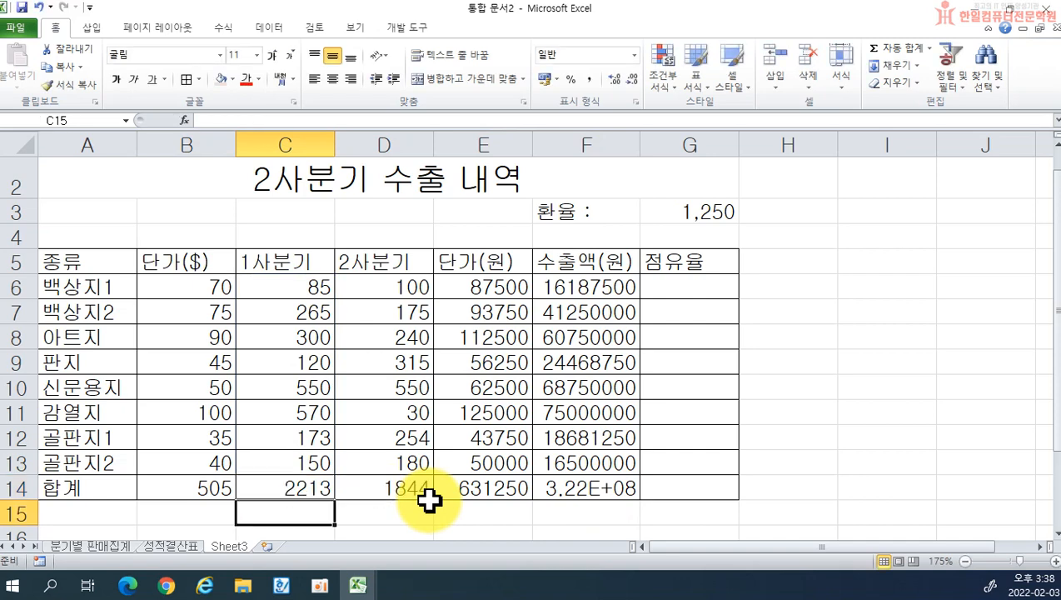
click(614, 493)
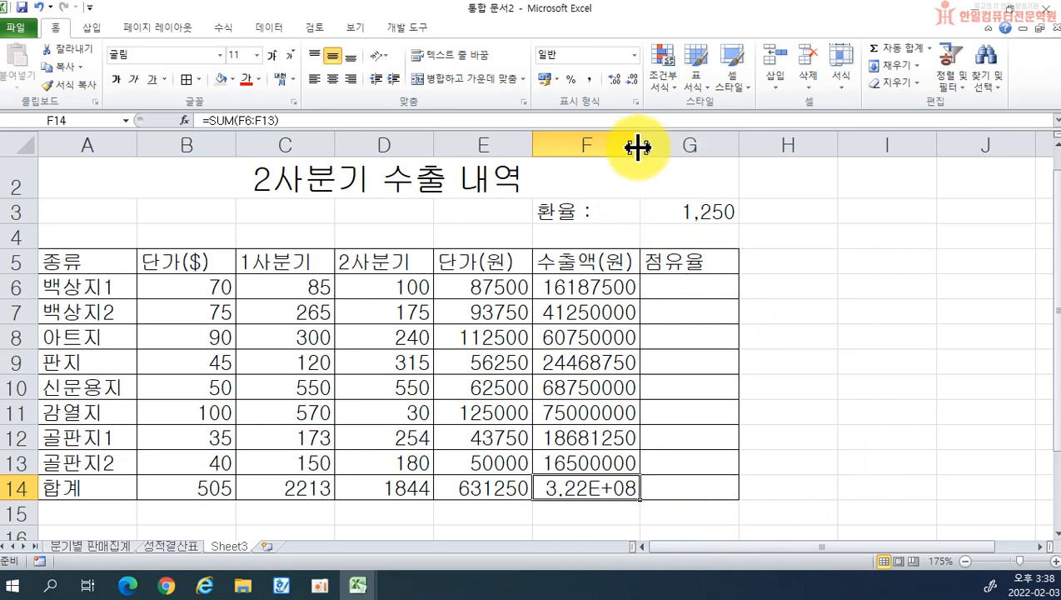
drag(638, 148, 647, 150)
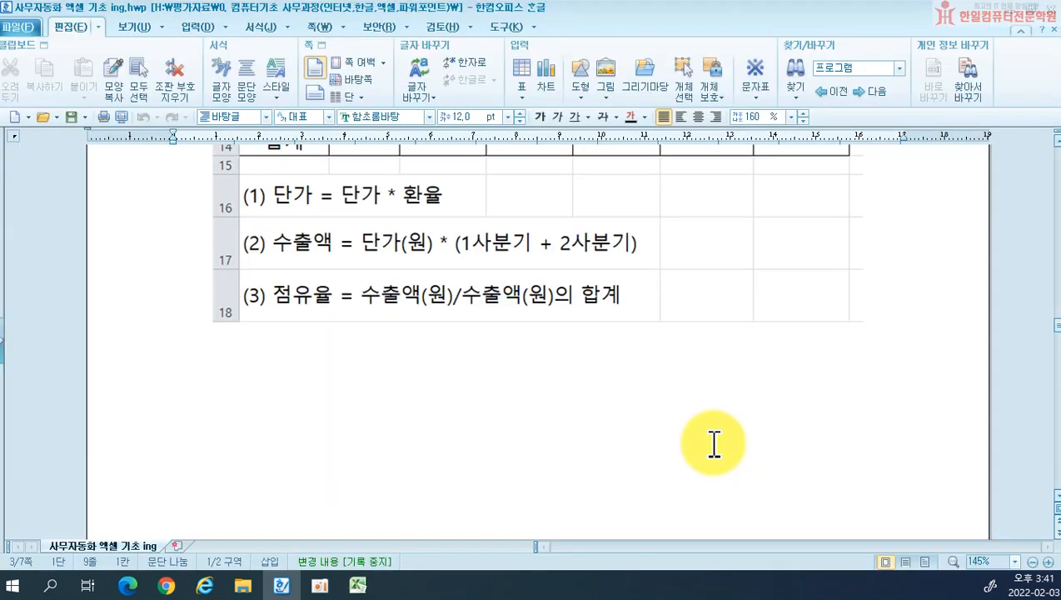
Switch from the Hangul document to the Excel workbook 통합 문서2 and select G6, the first 점유율 cell
mouse_move(360, 583)
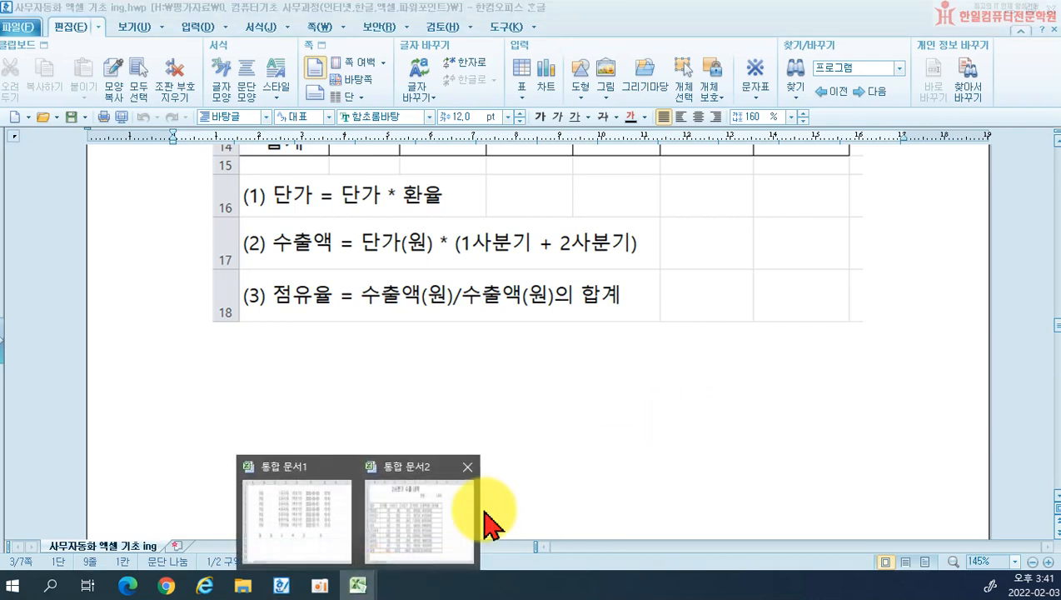
click(466, 520)
click(684, 282)
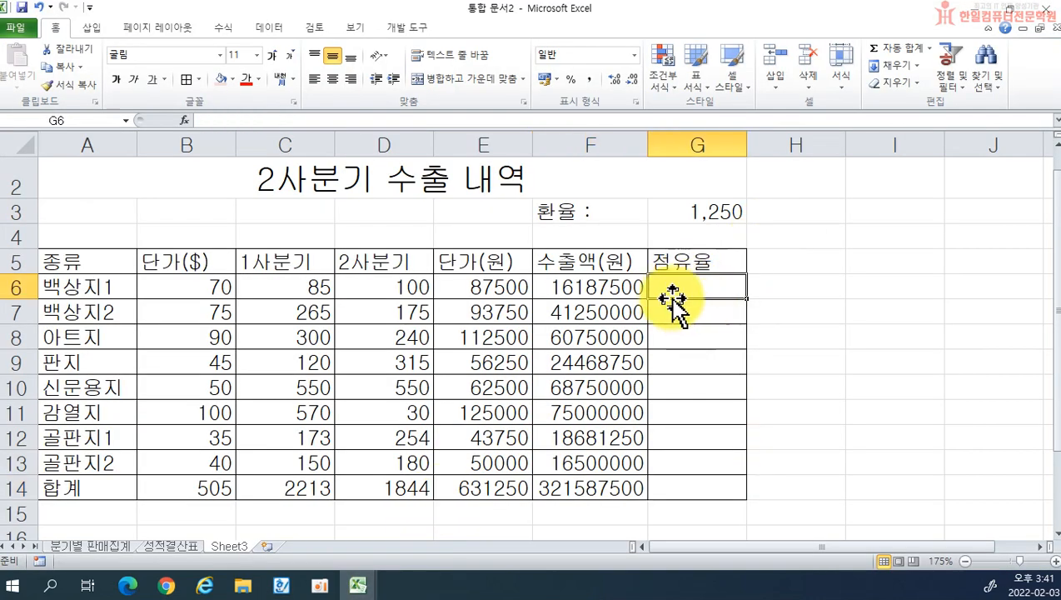
Try the formula =F6/$F$14 for 점유율 in G6, and clear the cell
text(=)
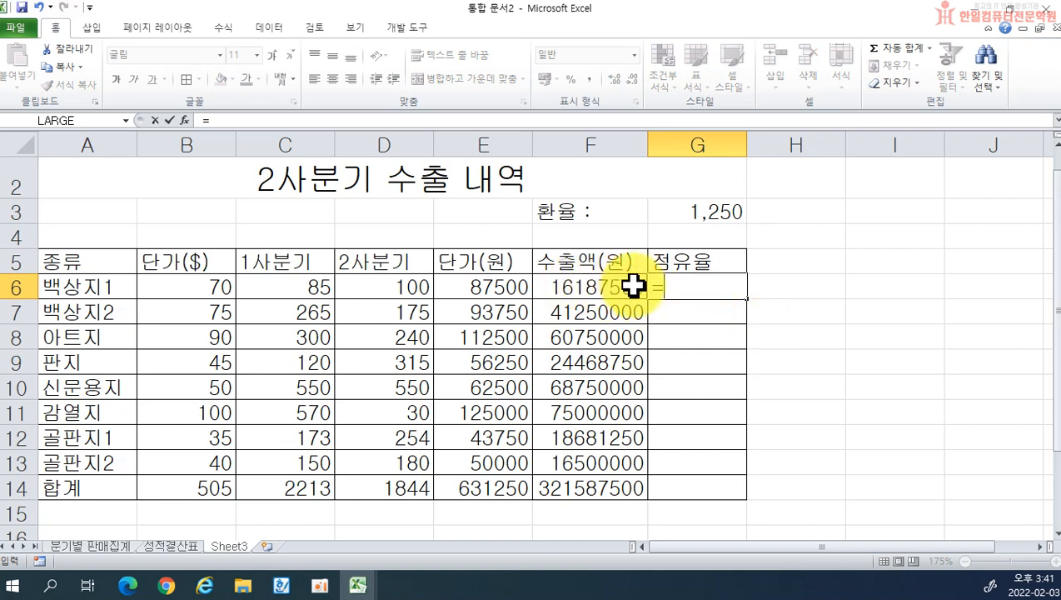
click(601, 287)
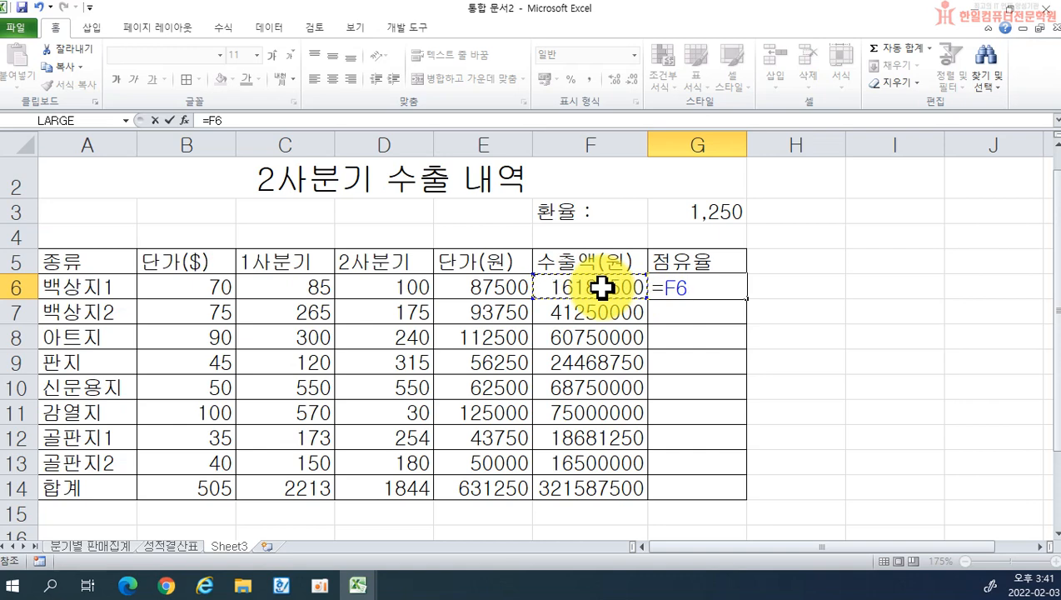
text(/)
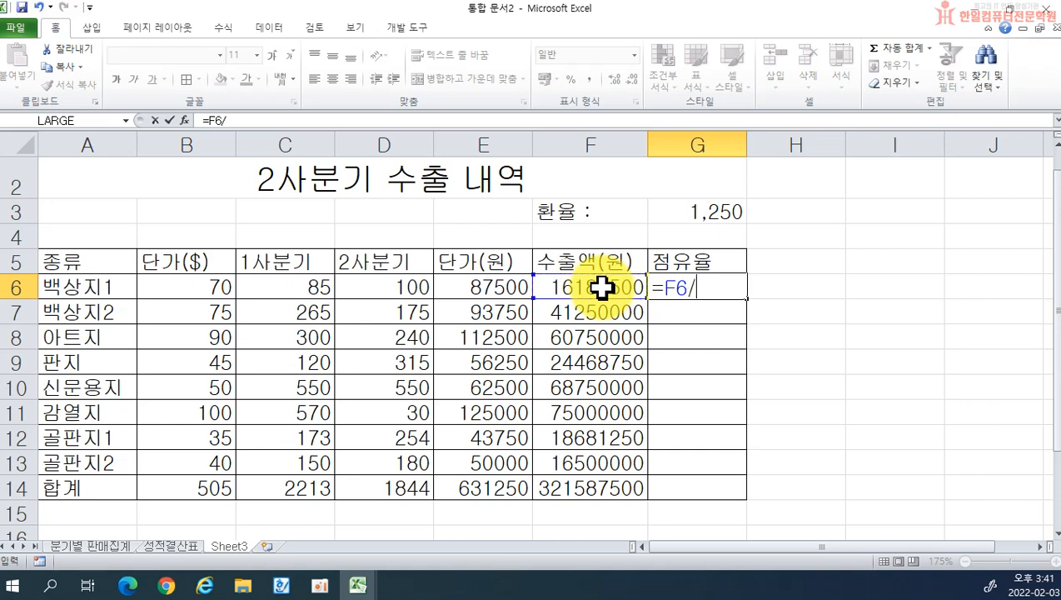
click(566, 488)
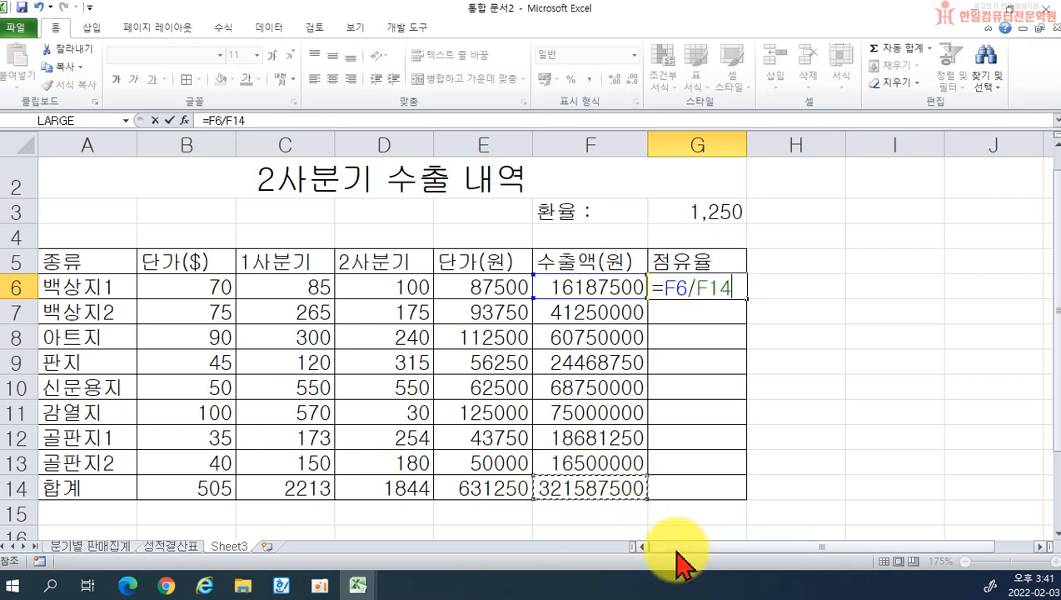
key(F5)
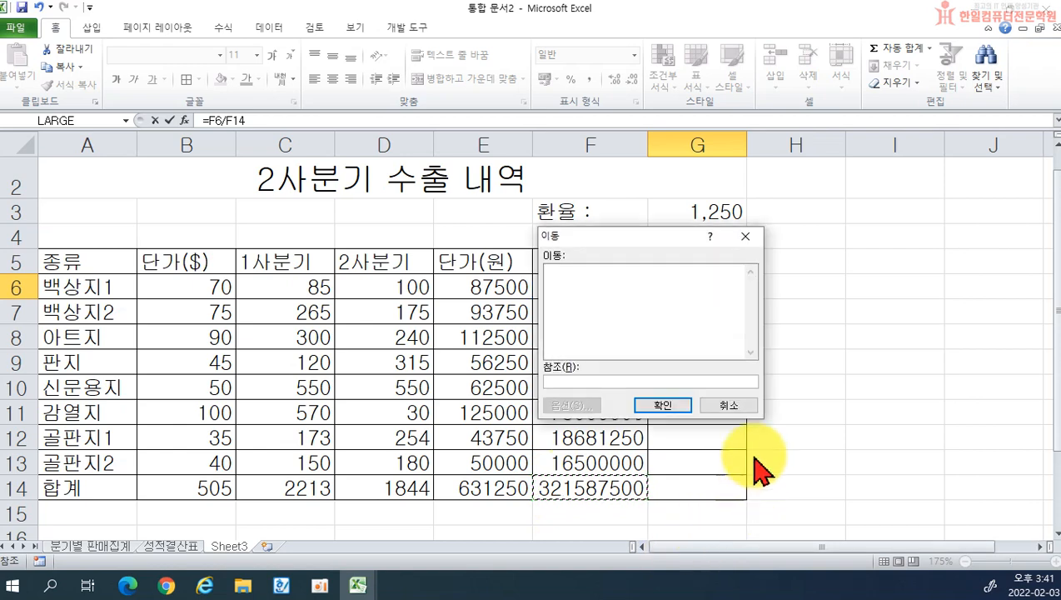
click(731, 406)
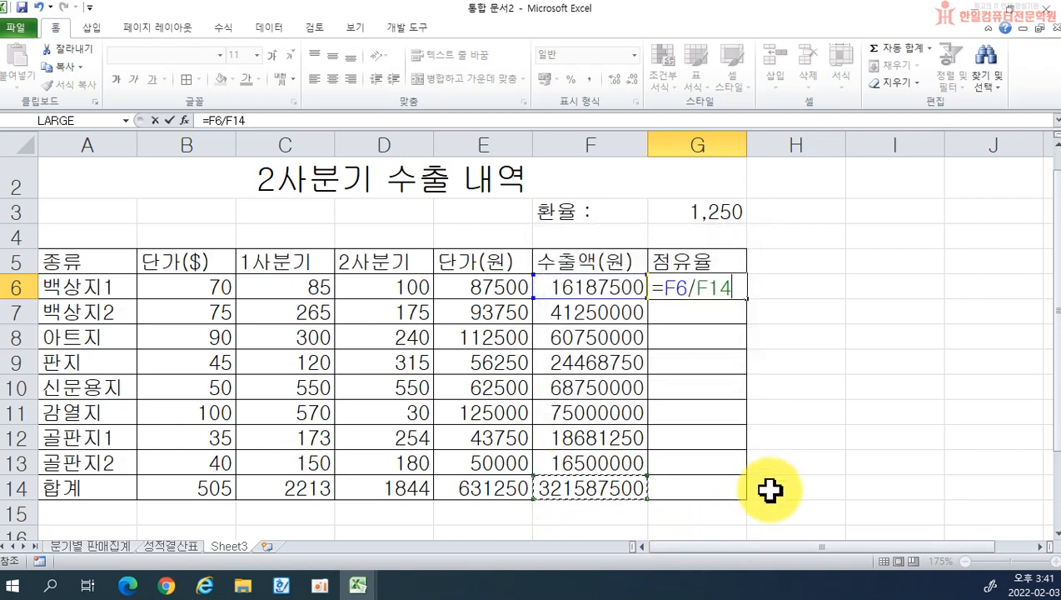
key(F4)
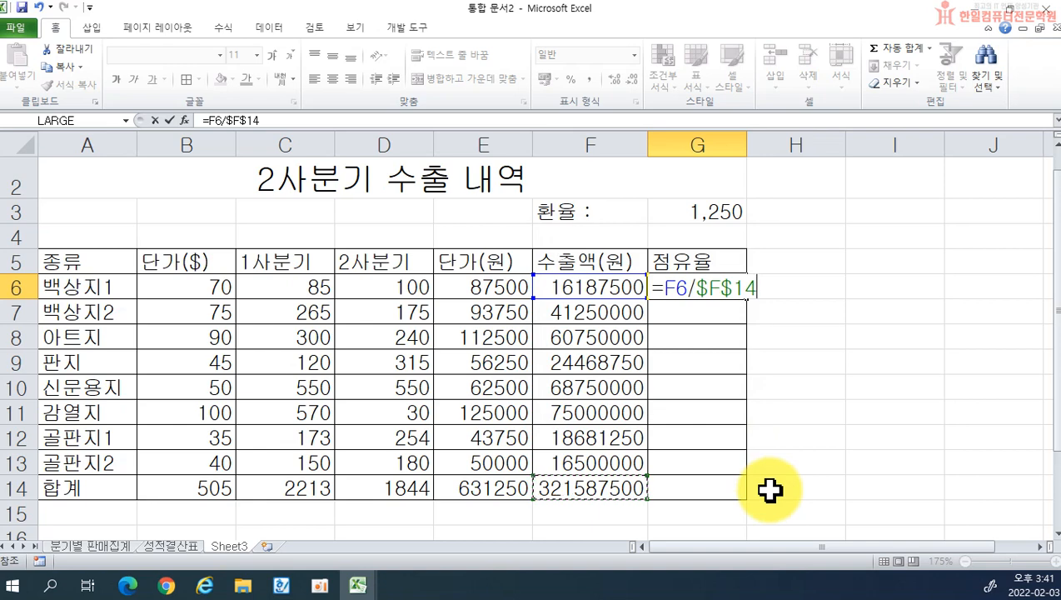
key(Return)
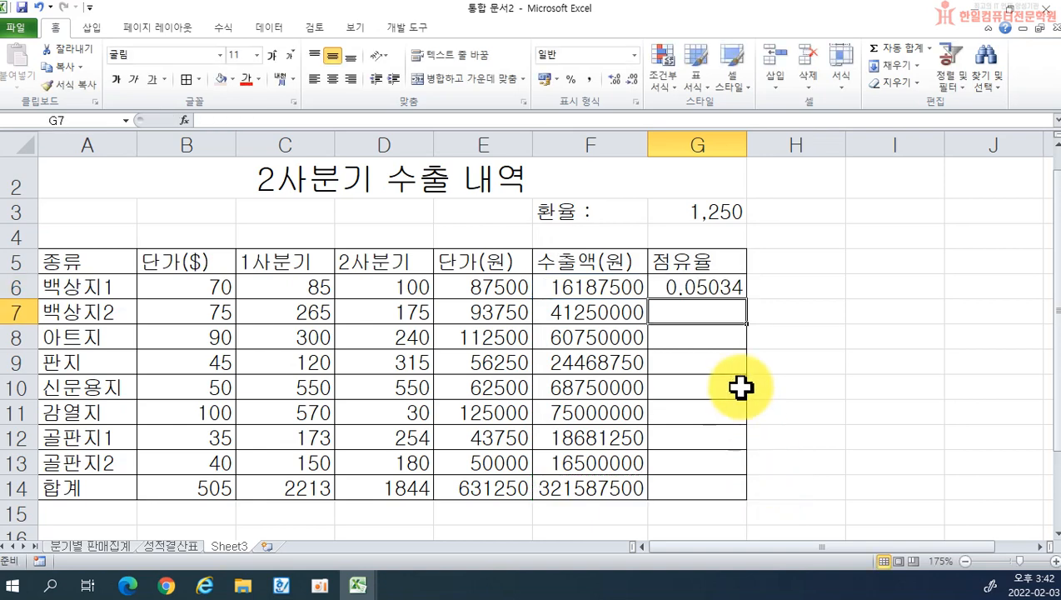
click(706, 288)
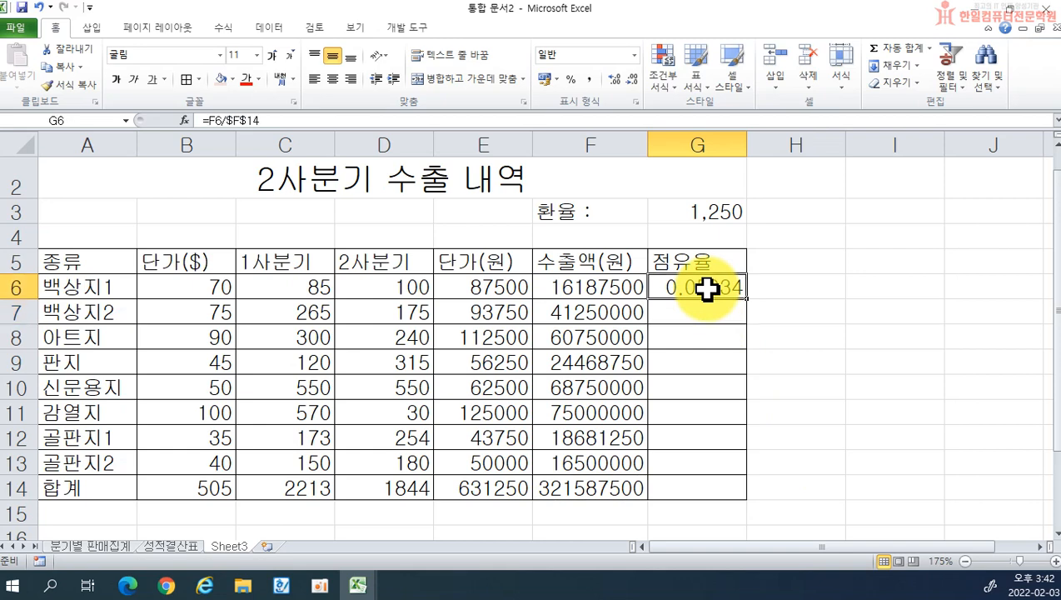
key(Delete)
Calculate 점유율 in G6 with the formula =F6/$F$14, keeping the 수출액(원) total absolute
text(=)
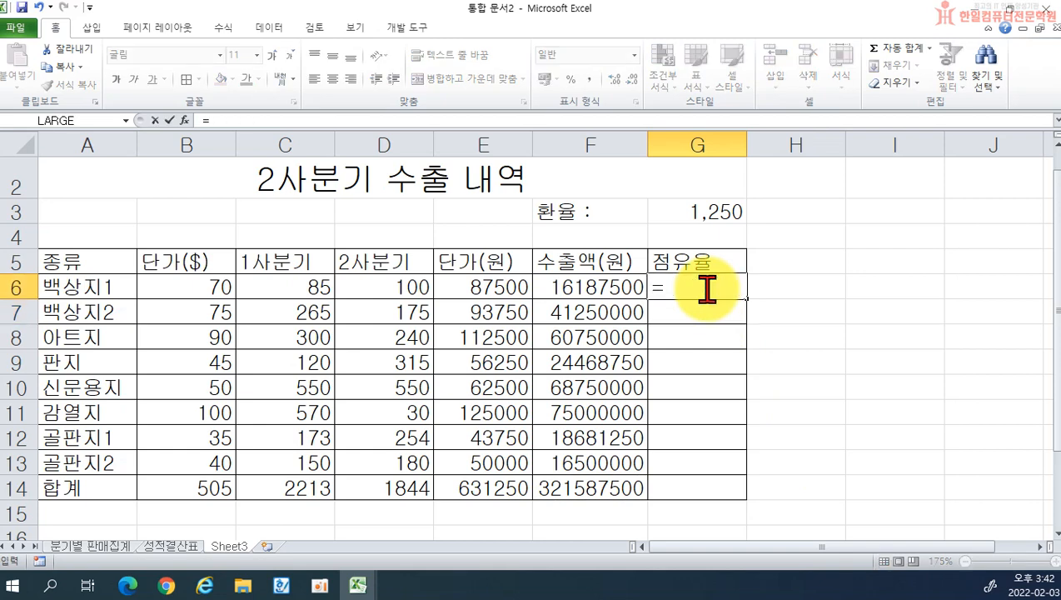
click(585, 287)
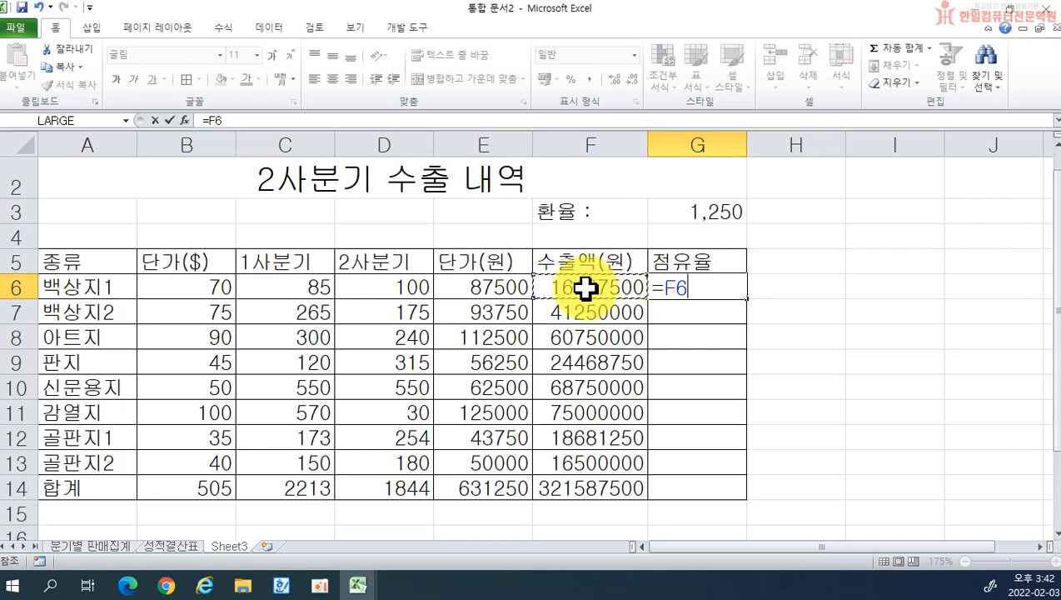
text(/)
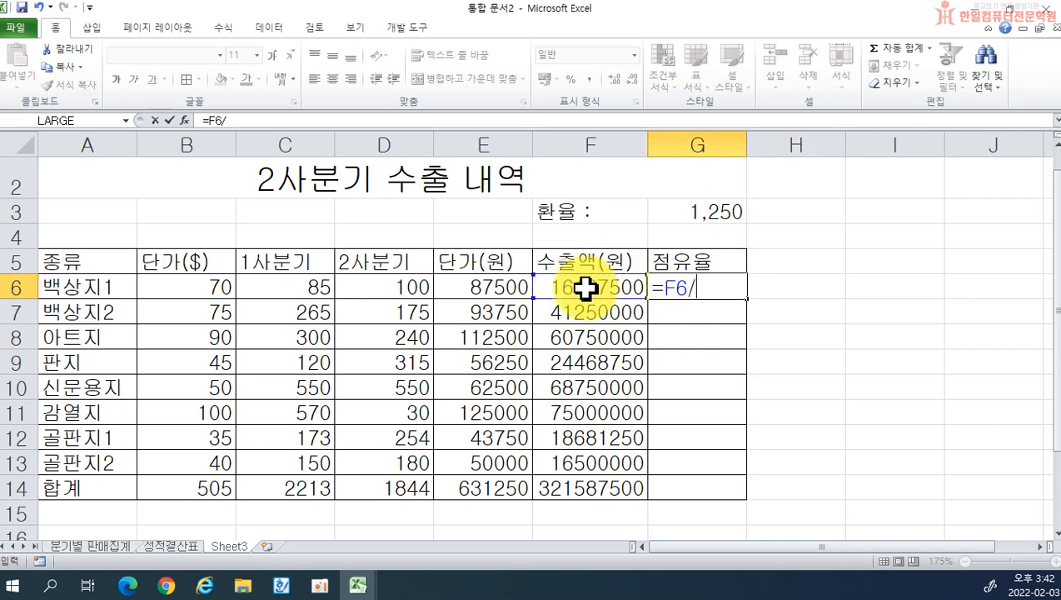
click(577, 488)
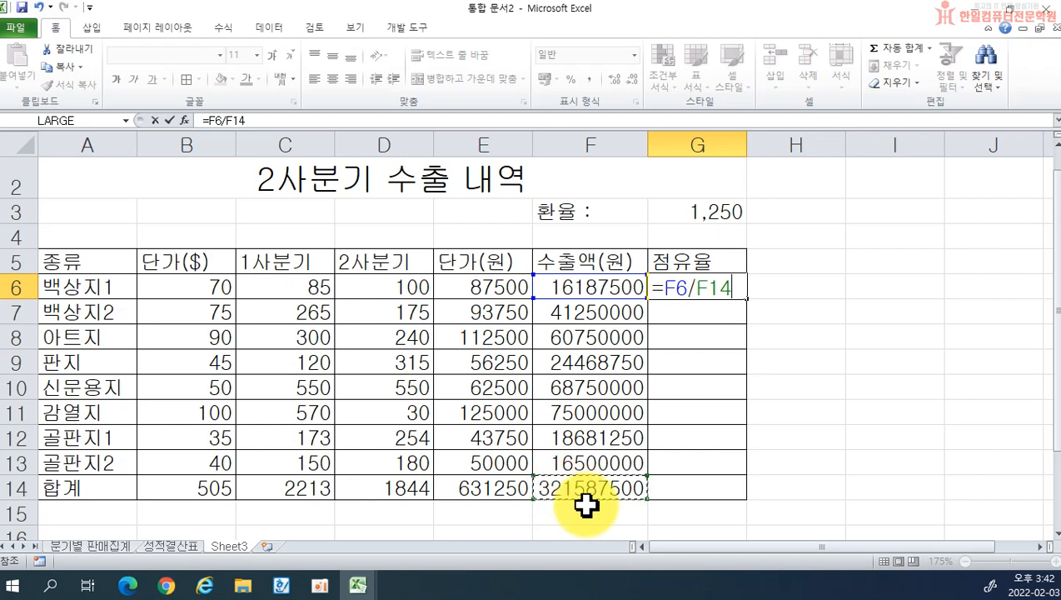
key(F4)
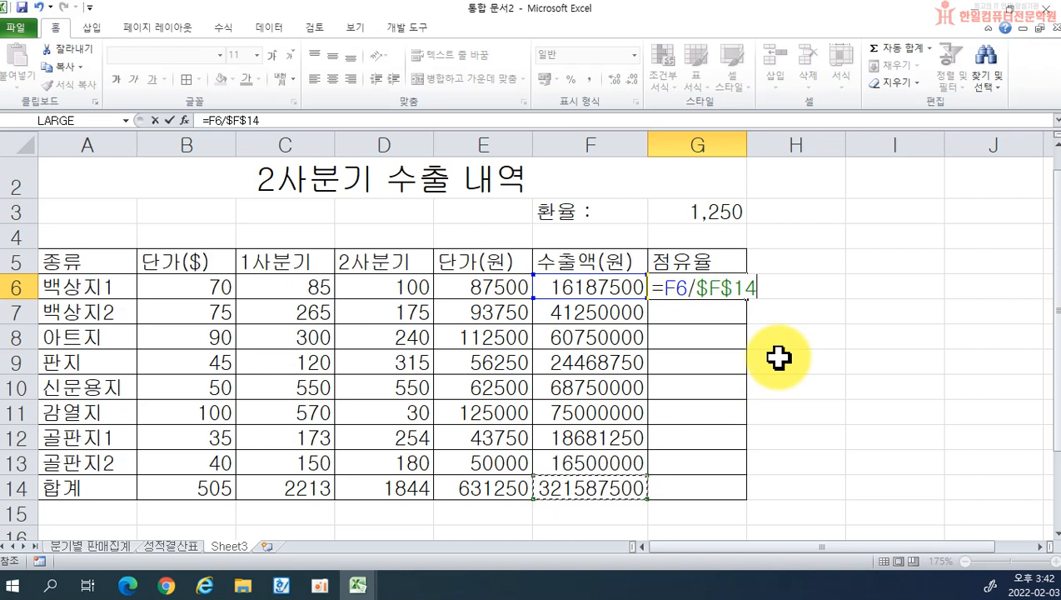
key(Return)
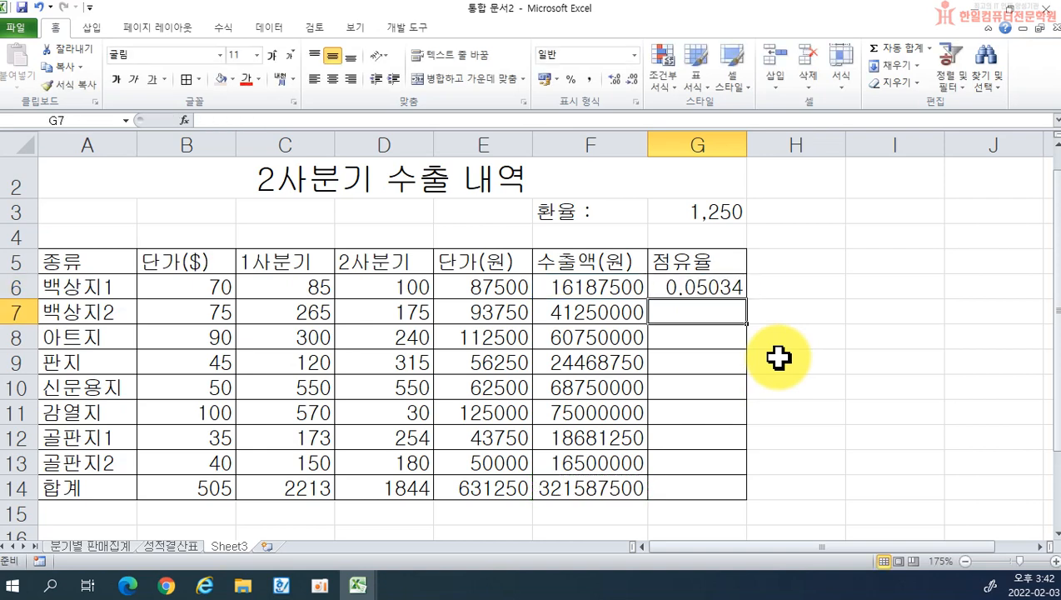
Fill the 점유율 formula from G6 down through G13 and format the range as percentages
click(734, 285)
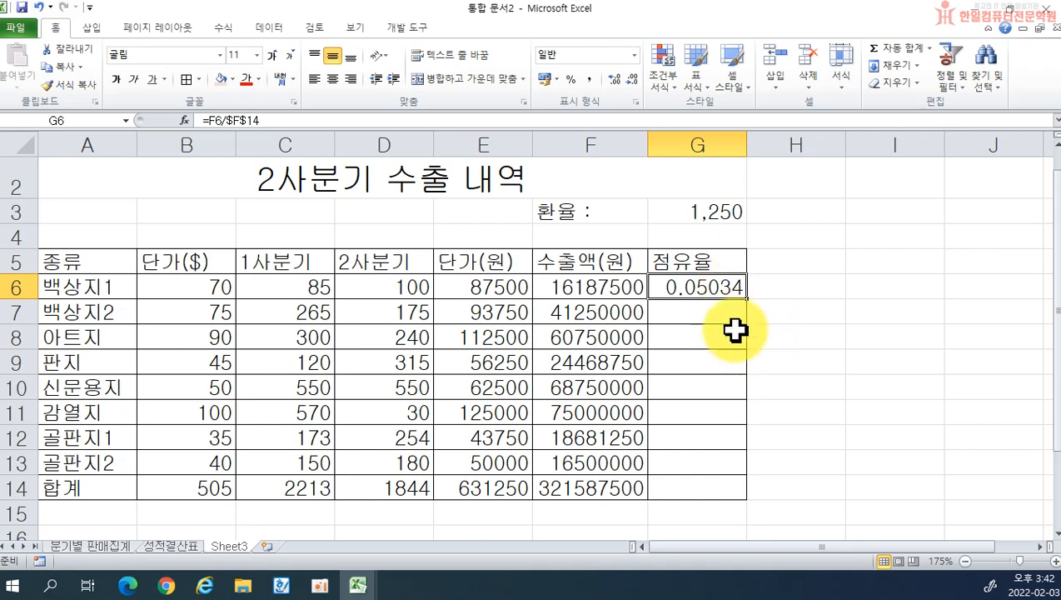
drag(746, 301, 731, 477)
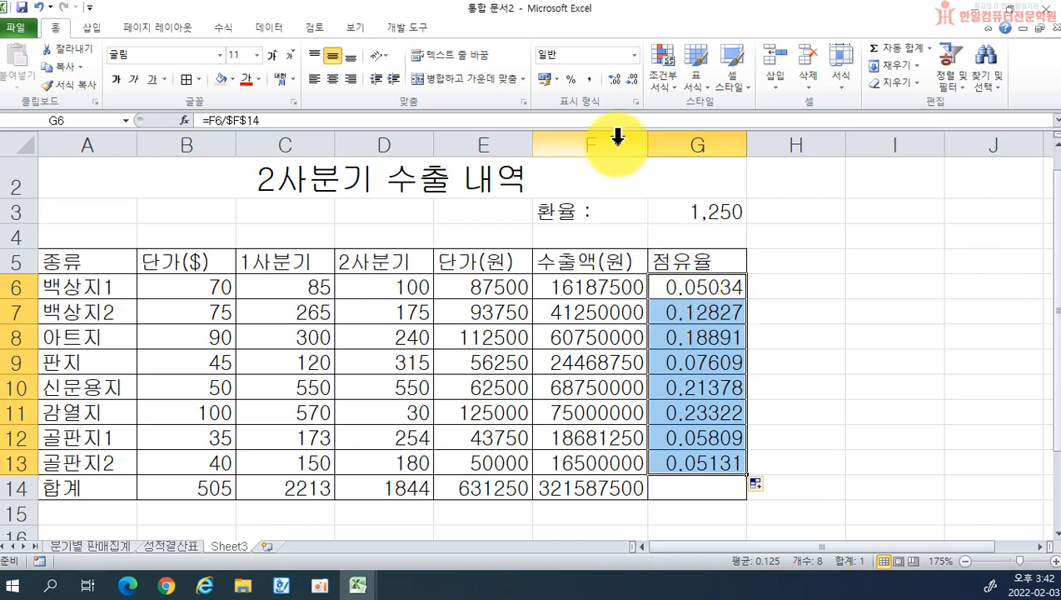
click(572, 80)
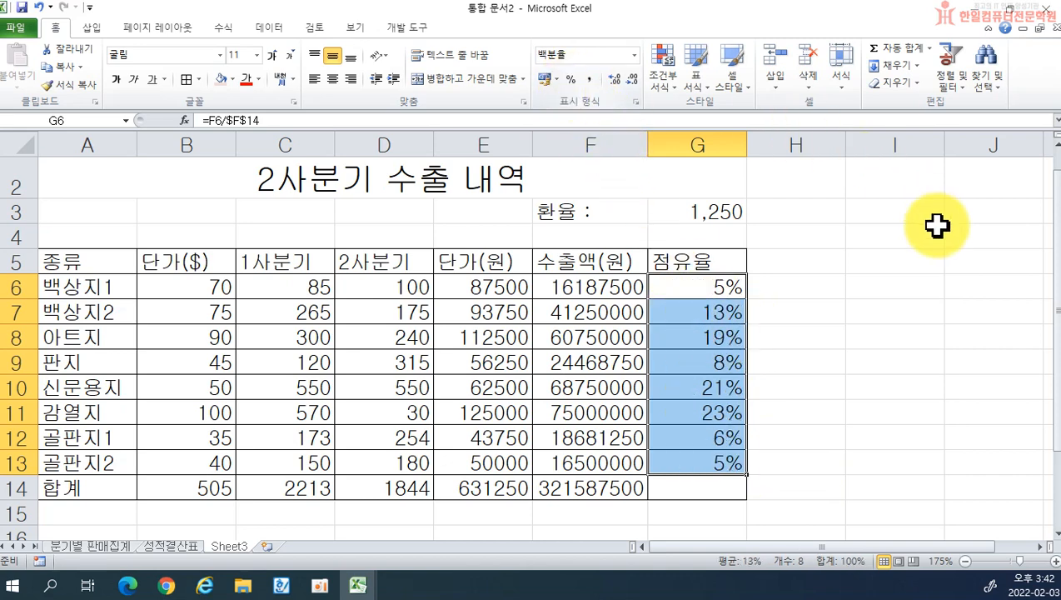